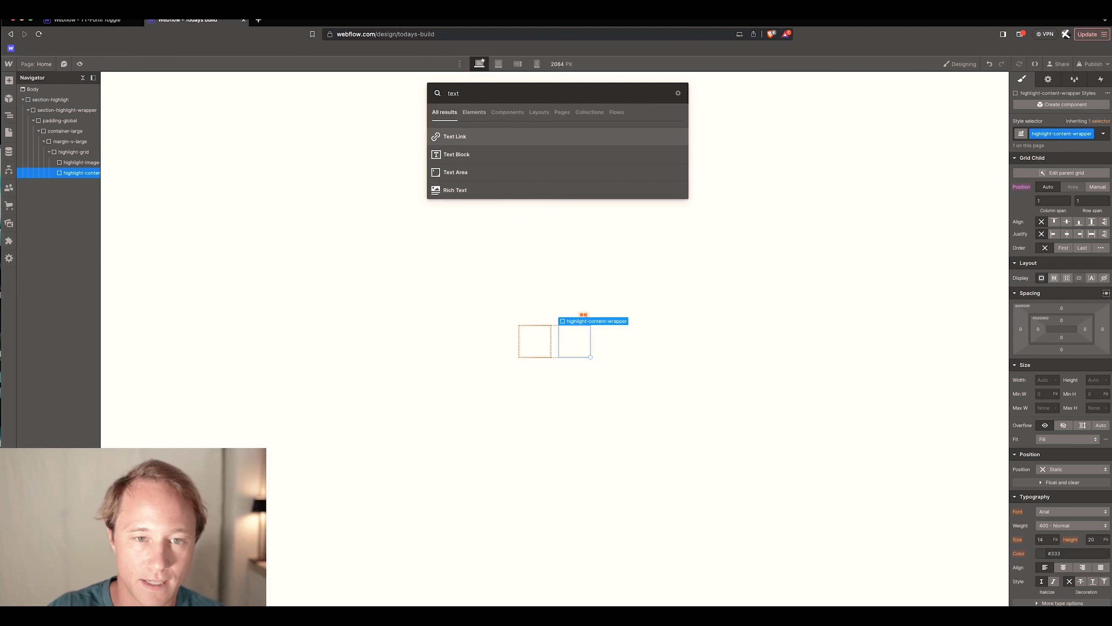
- Add a text block, an H2 heading and a paragraph inside the highlight-content-wrapper
key("Down")
key("Return")
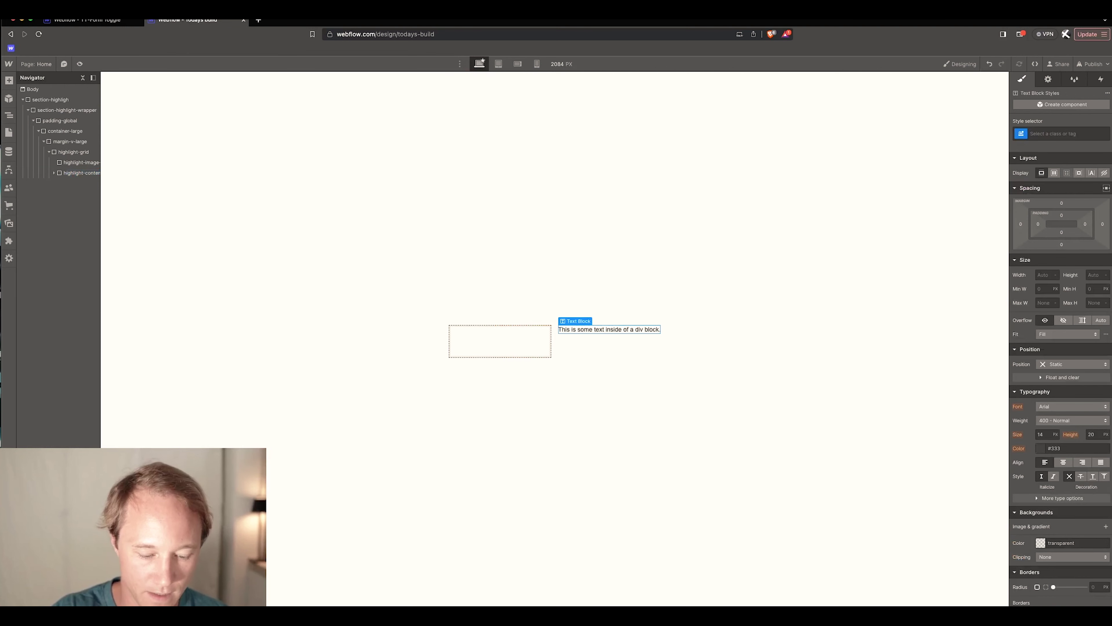
key("super+e")
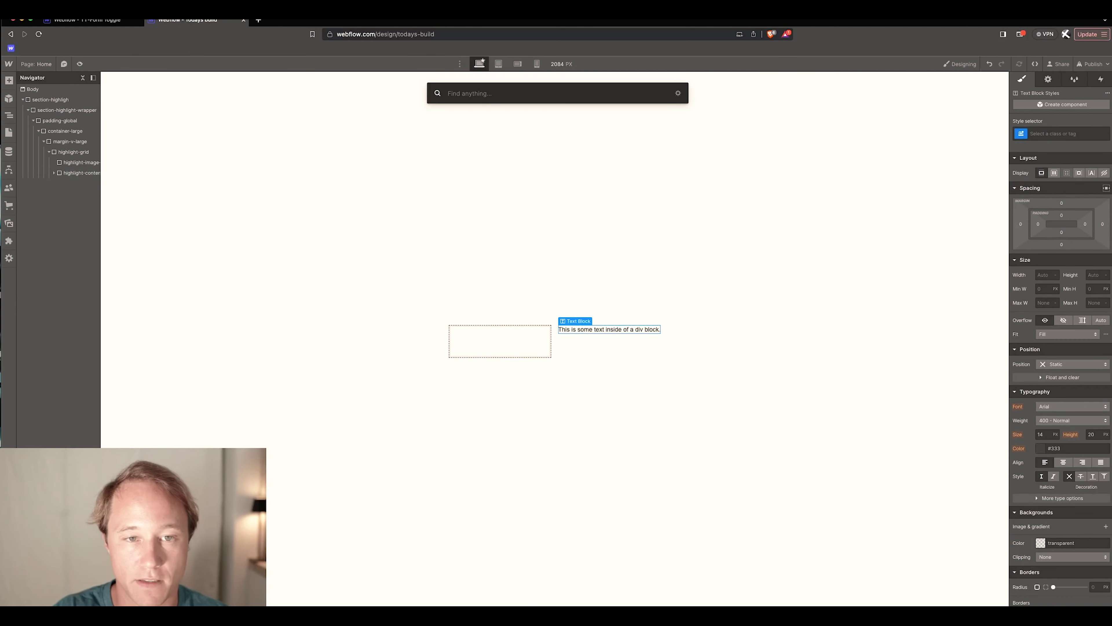
type("h2")
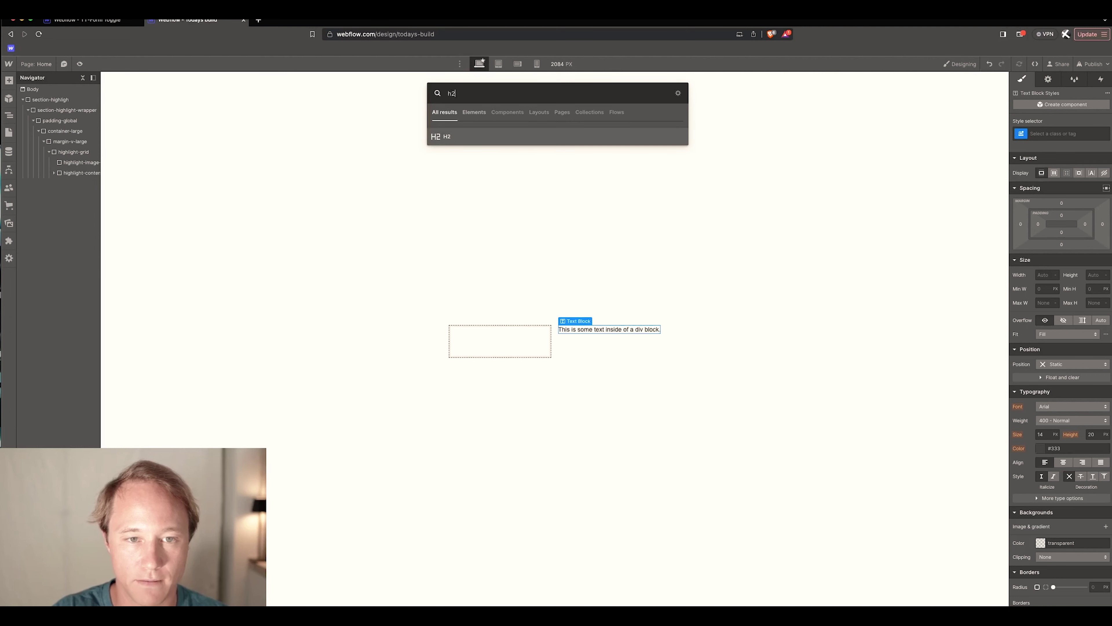
key("Return")
key("super+e")
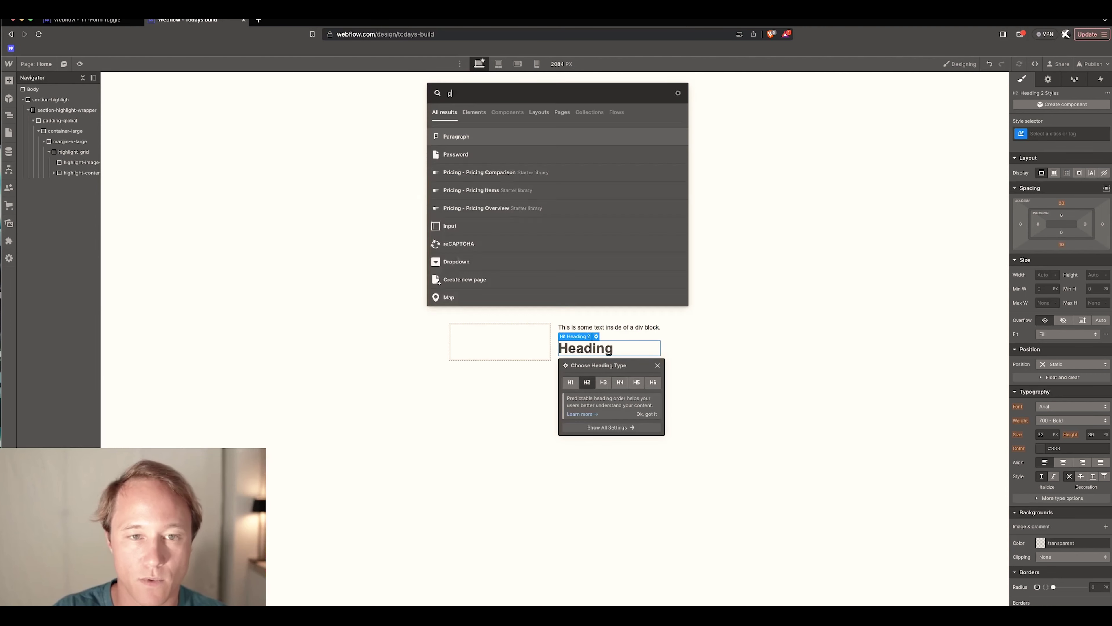
type("para")
key("Return")
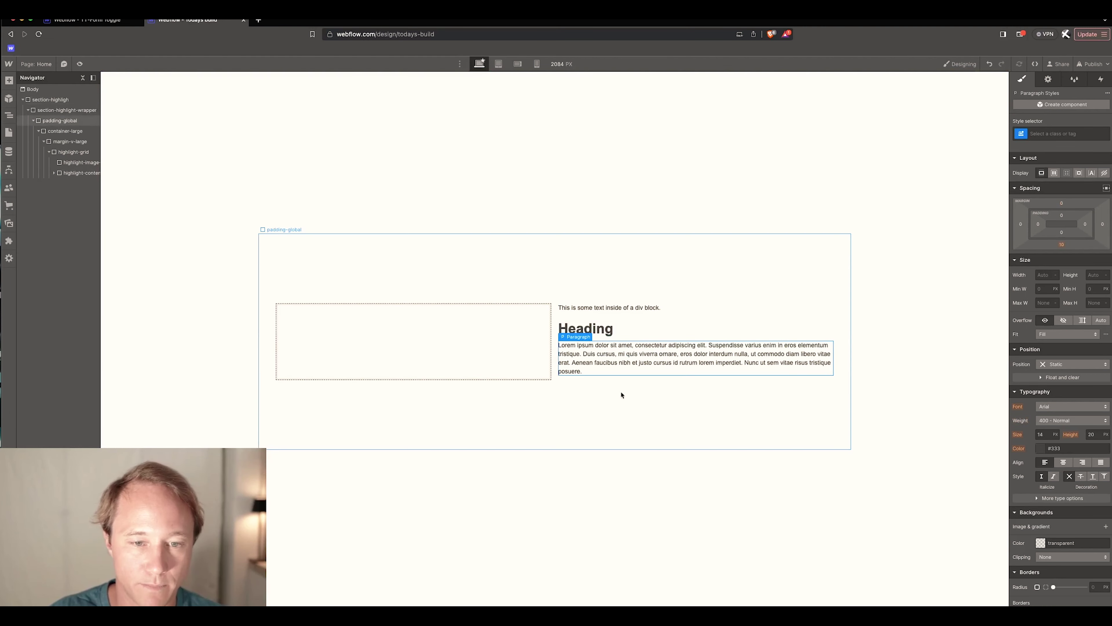
- Replace the text block's placeholder with "Alignment", matching the label in the yt-form-toggle reference project
left_click(121, 24)
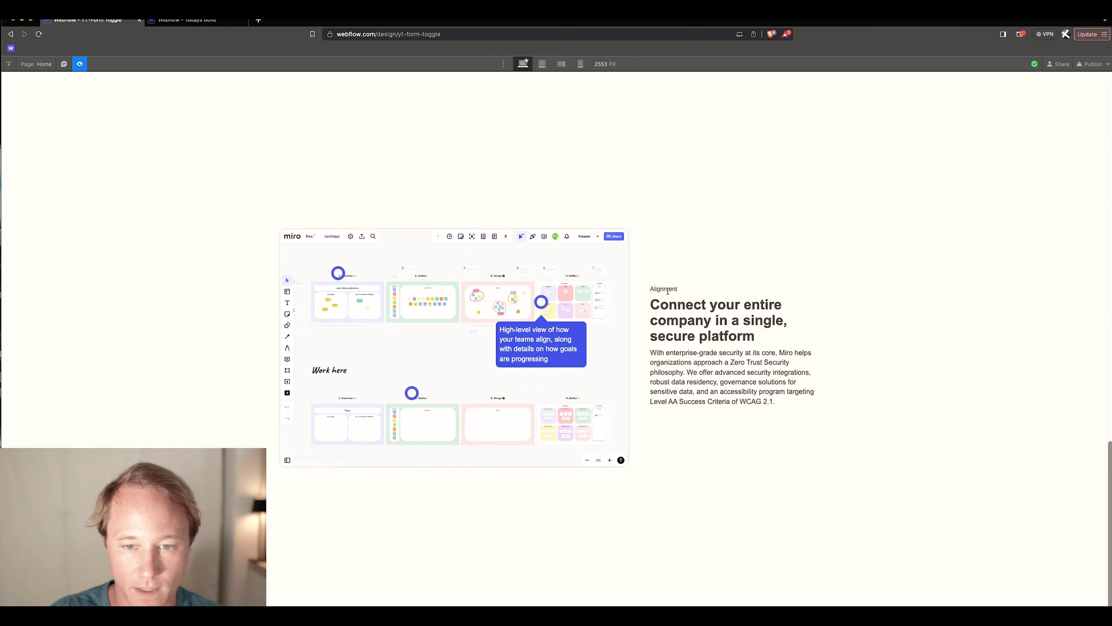
key("ctrl+Tab")
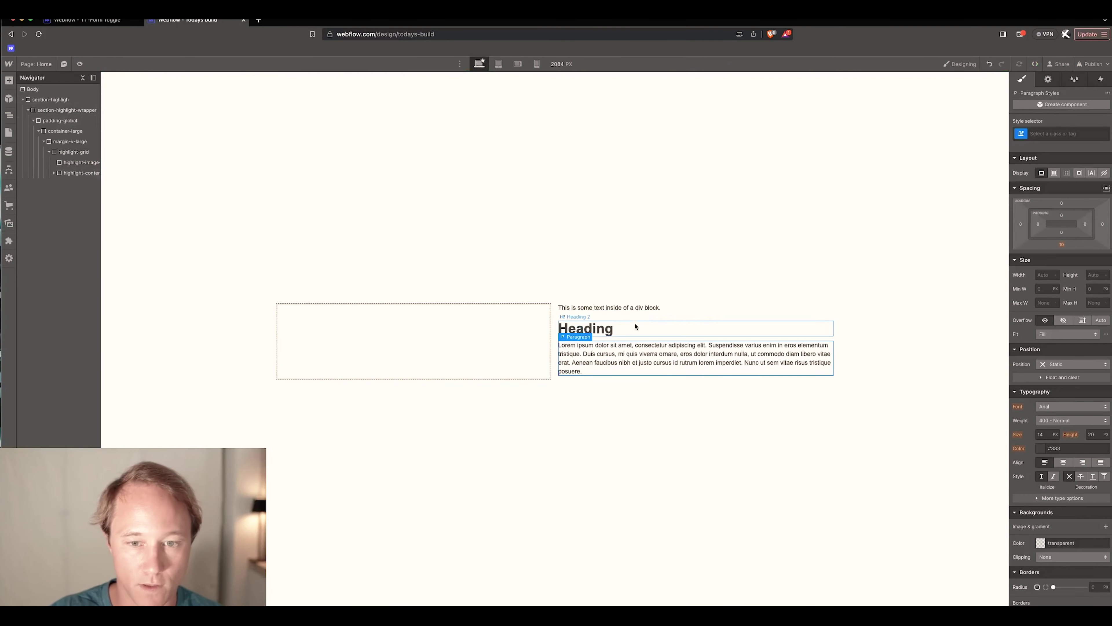
left_click(635, 308)
double_click(634, 308)
type("Alignment")
triple_click(634, 309)
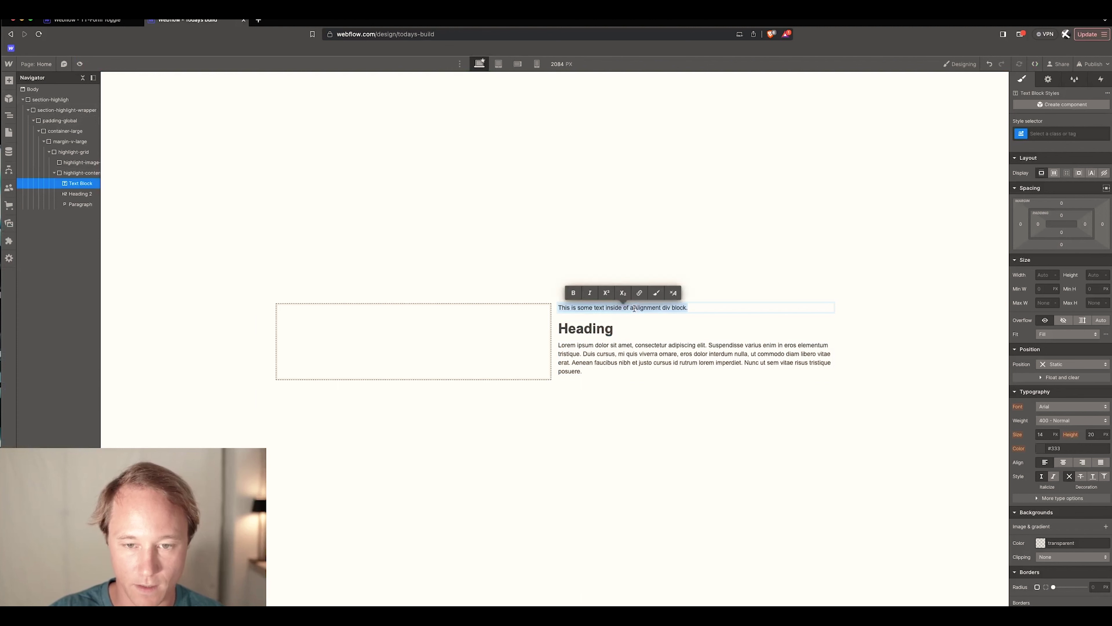
type("Alignment")
- Copy the reference project's heading "Connect your entire company in a single, secure platform" into the H2 heading
key("ctrl+Tab")
triple_click(681, 320)
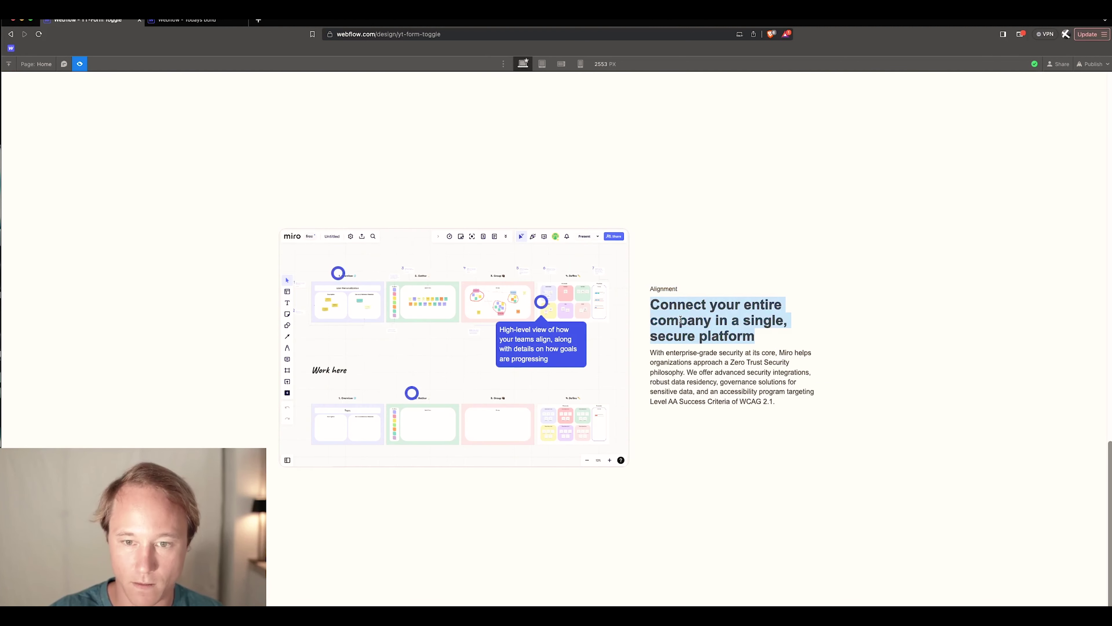
key("ctrl+Tab")
double_click(602, 330)
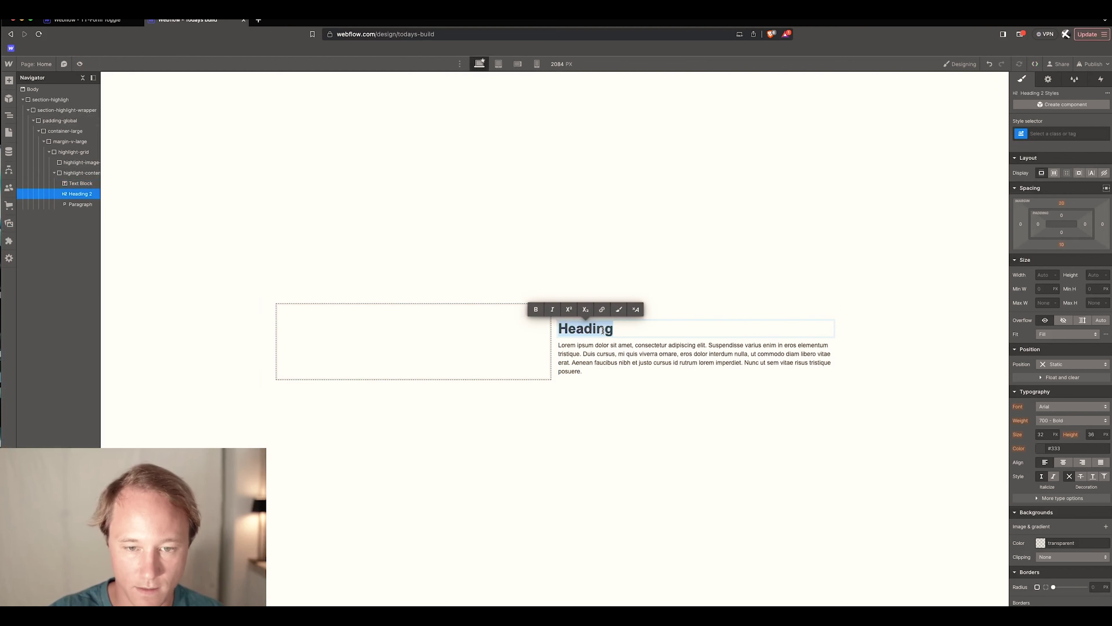
type("Alignment Connect your entire company in a single, secure platform")
- Replace the lorem ipsum paragraph with the enterprise-grade security paragraph copied from the yt-form-toggle reference project
key("ctrl+Tab")
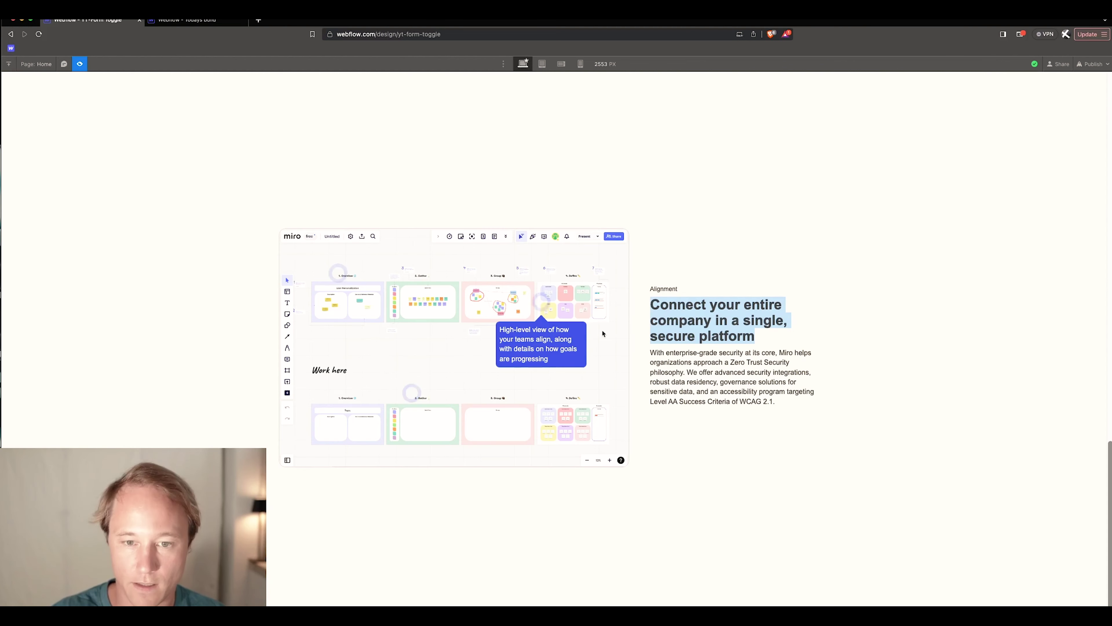
triple_click(665, 363)
key("super+c")
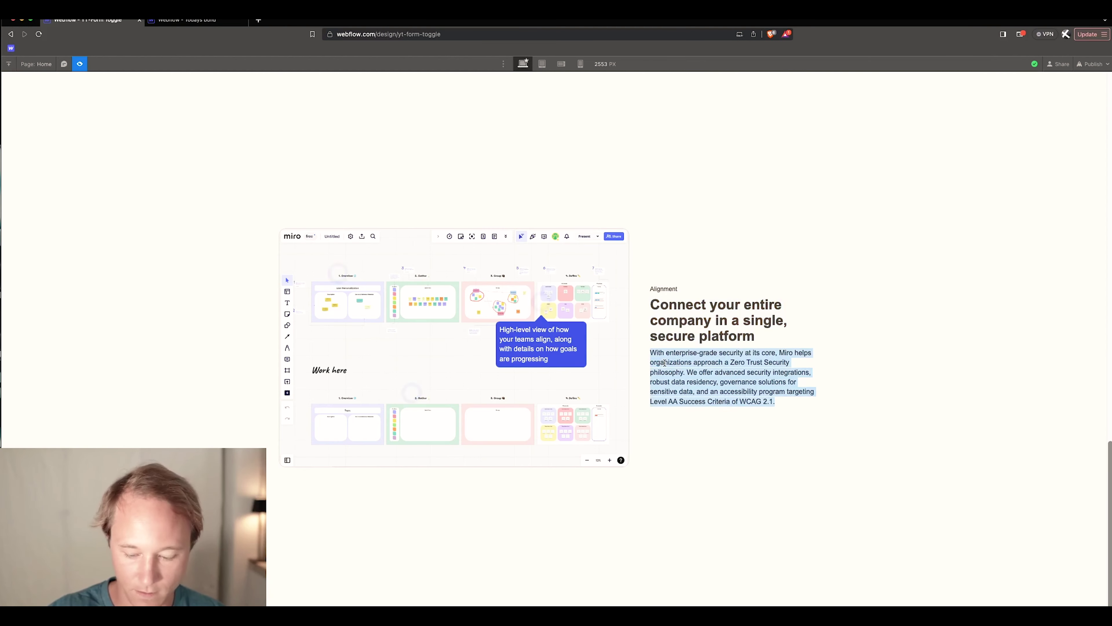
key("ctrl+Tab")
left_click(665, 362)
triple_click(664, 363)
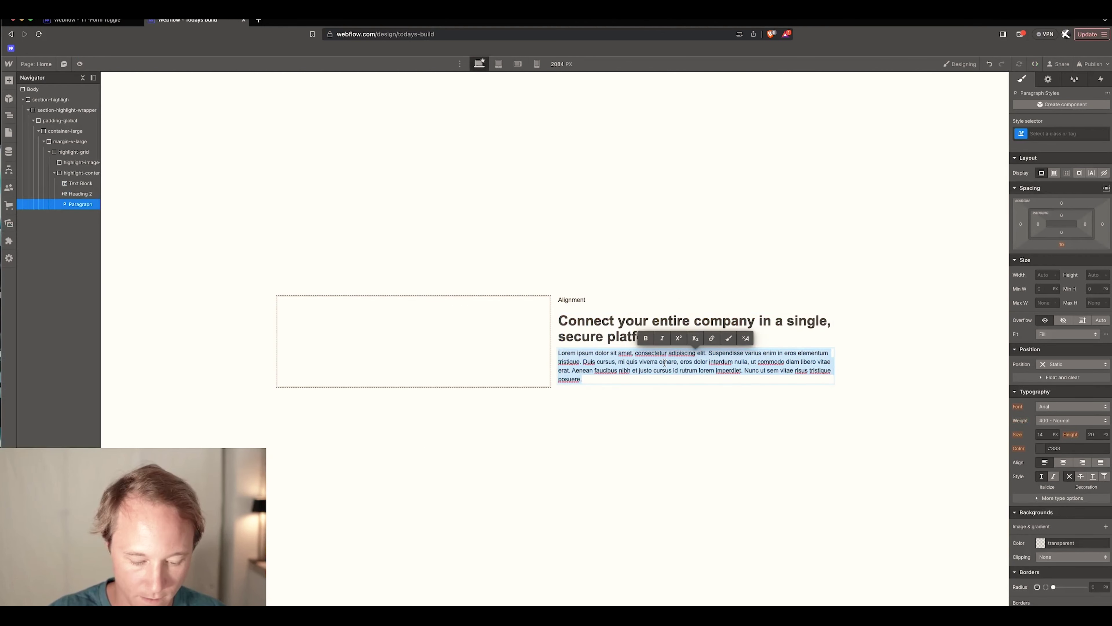
key("super+v")
- Set the H2 heading's top margin to 0.5rem
left_click(77, 194)
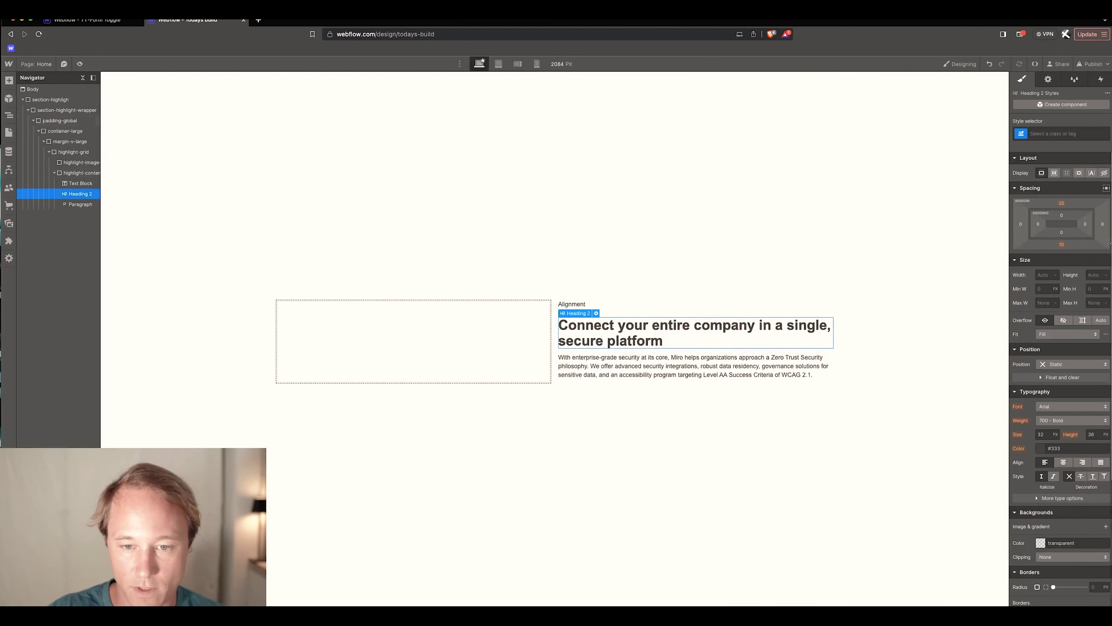
left_click(1063, 203)
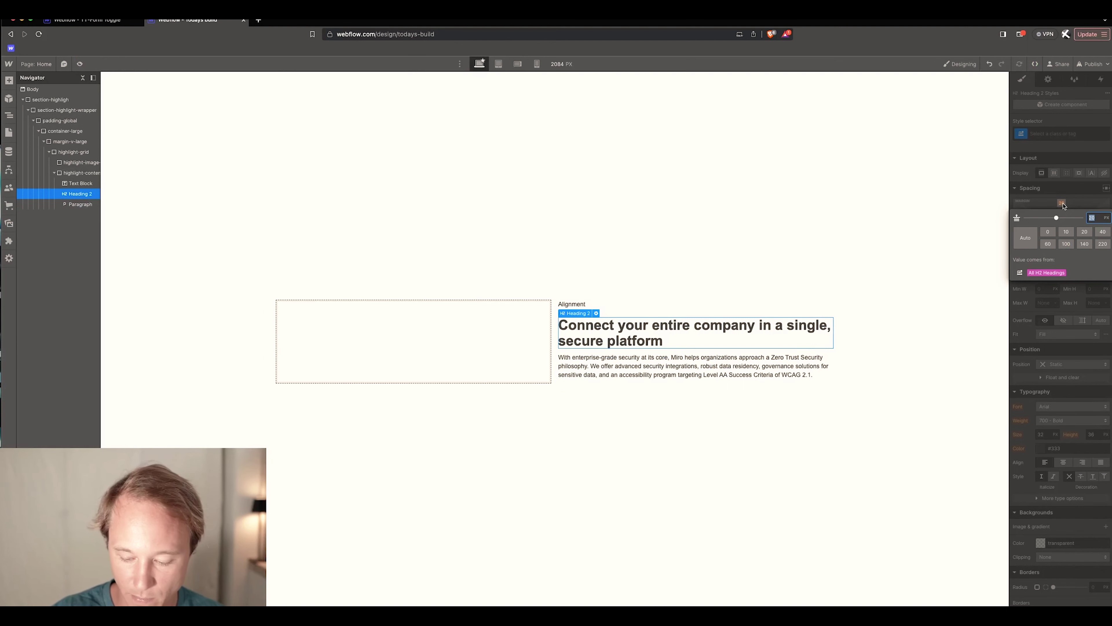
type("0.5")
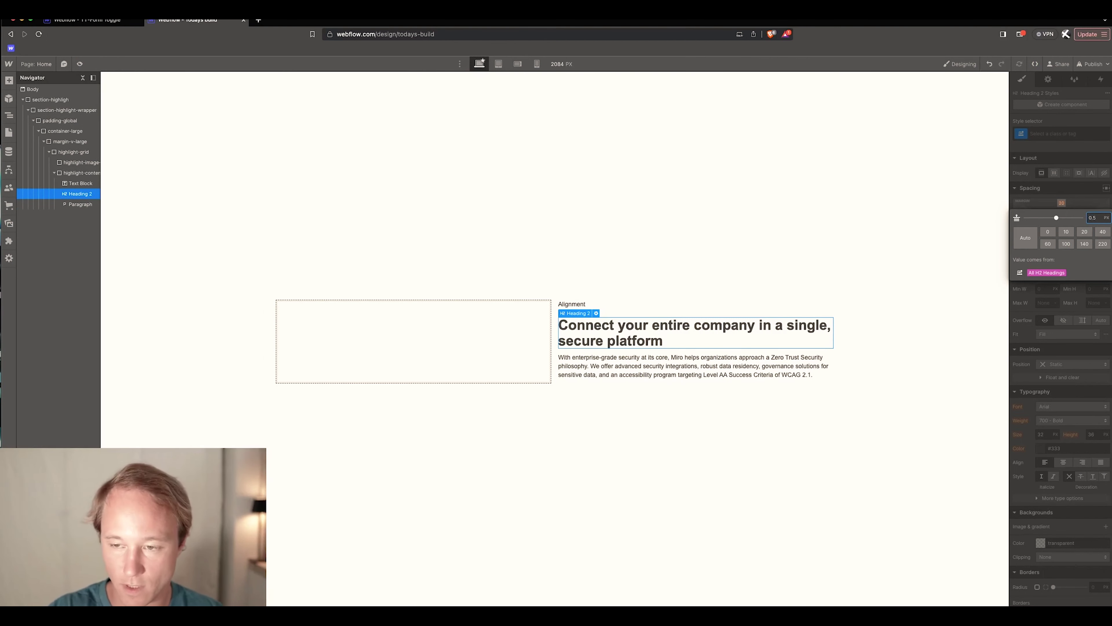
type("rem")
key("Return")
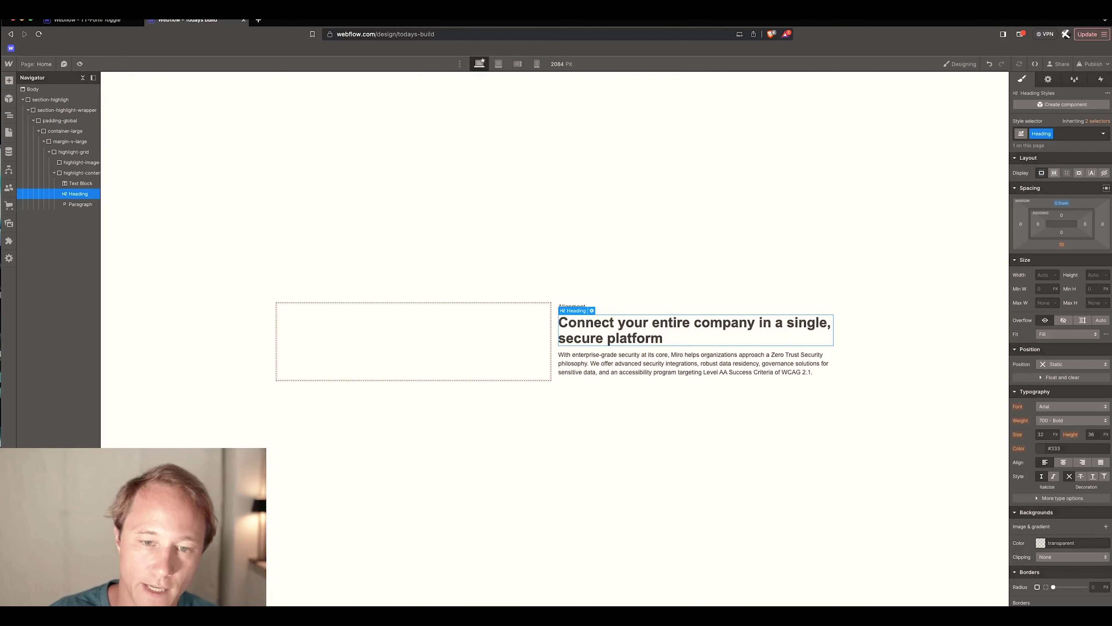
- Add an image inside the highlight-image-wrapper and use the Miro board PNG from the assets as its source
left_click(476, 318)
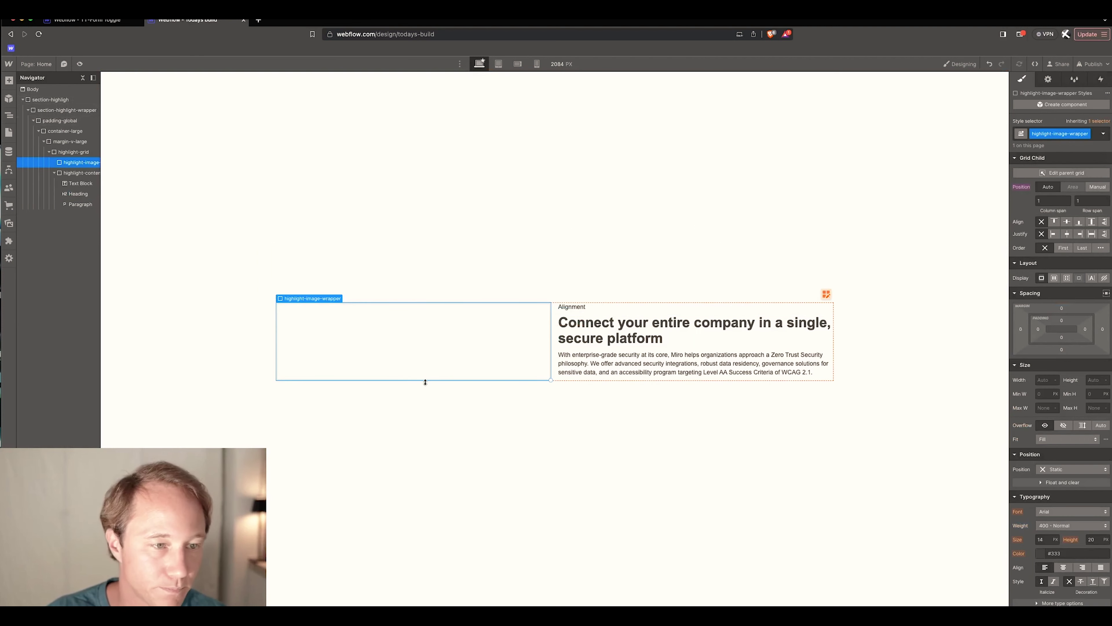
left_click(54, 173)
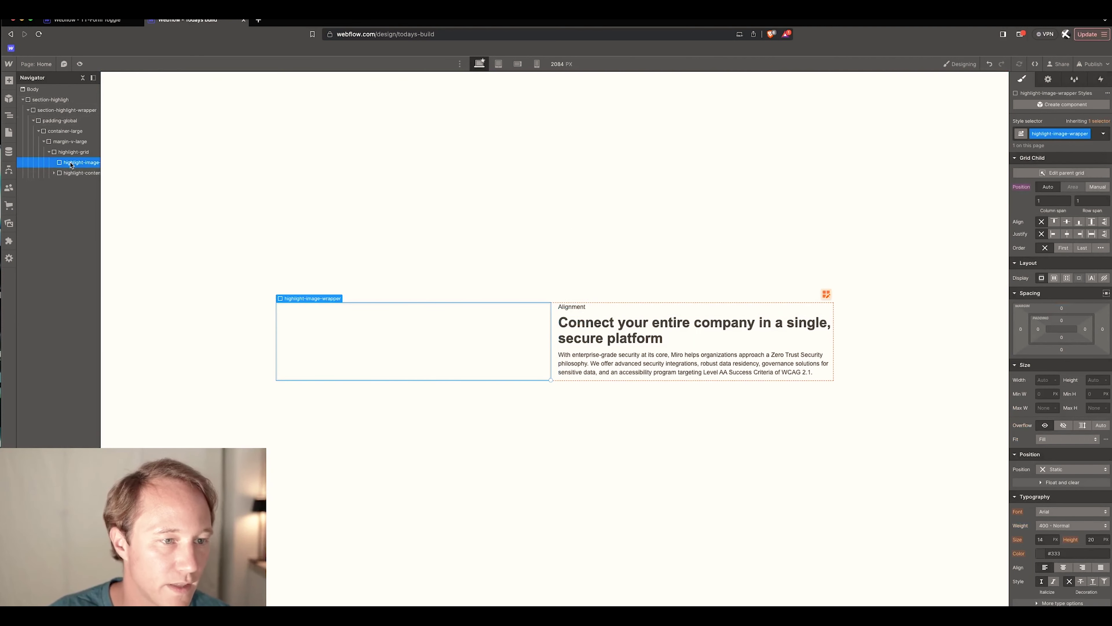
key("super+e")
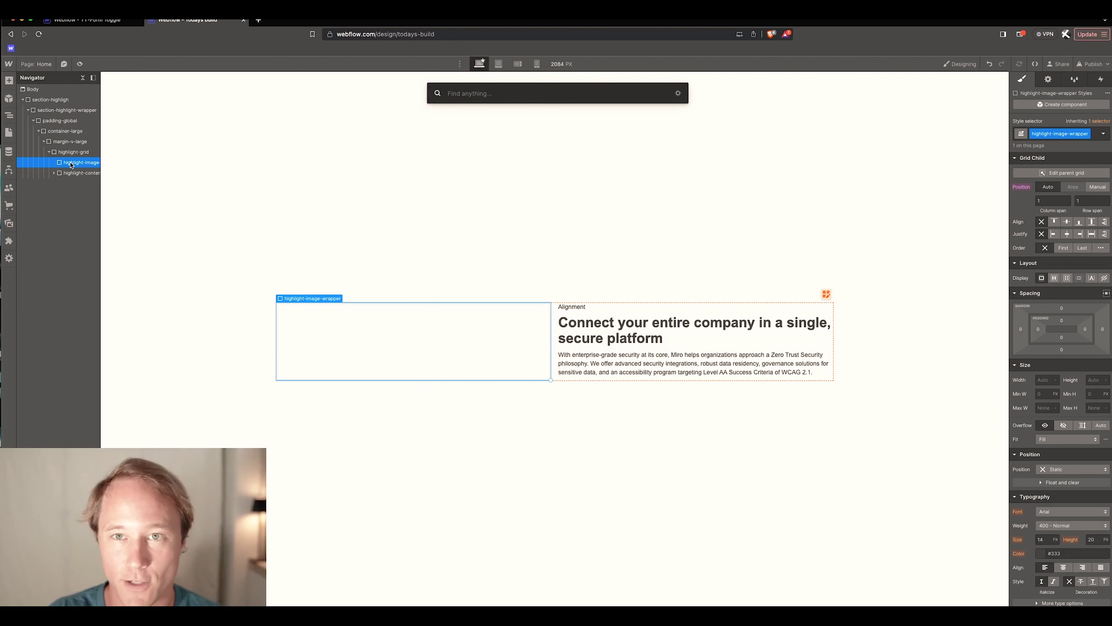
type("im")
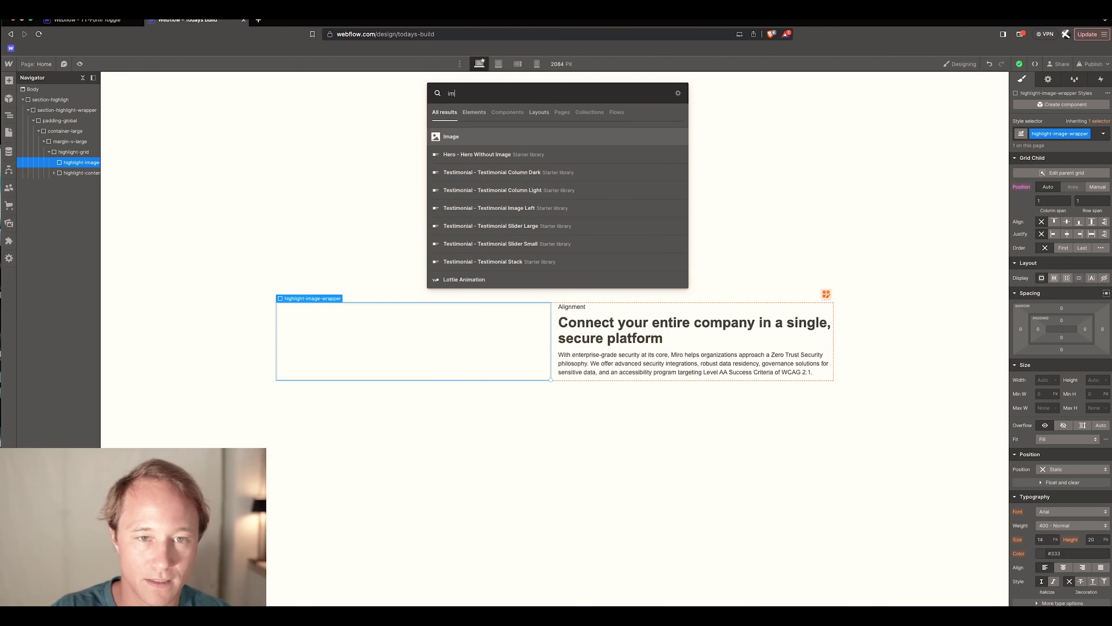
key("Return")
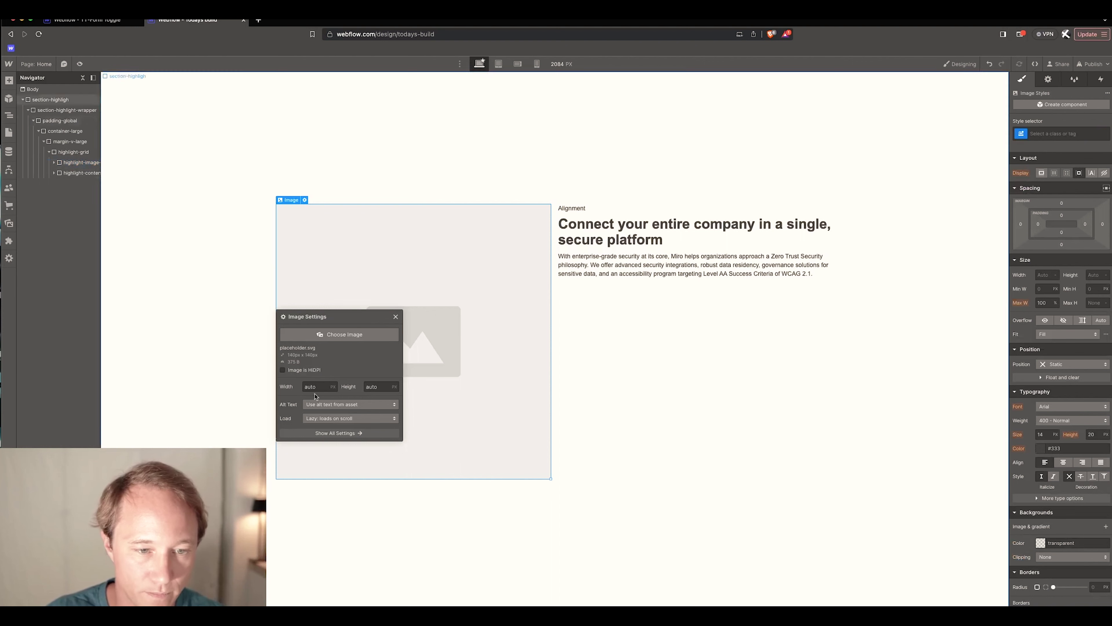
left_click(372, 335)
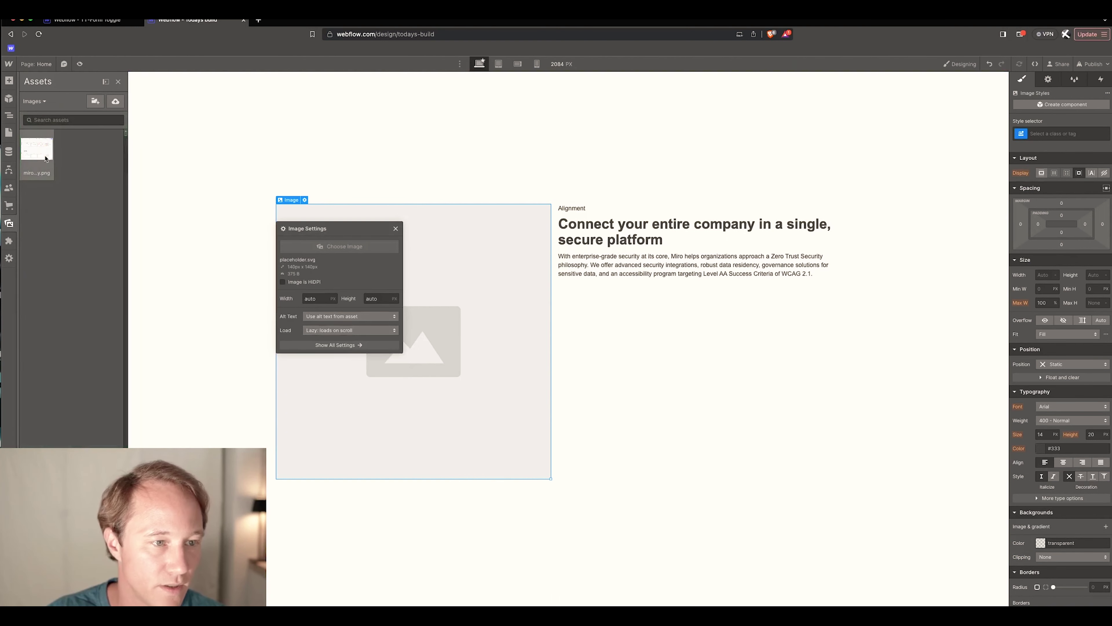
left_click(36, 154)
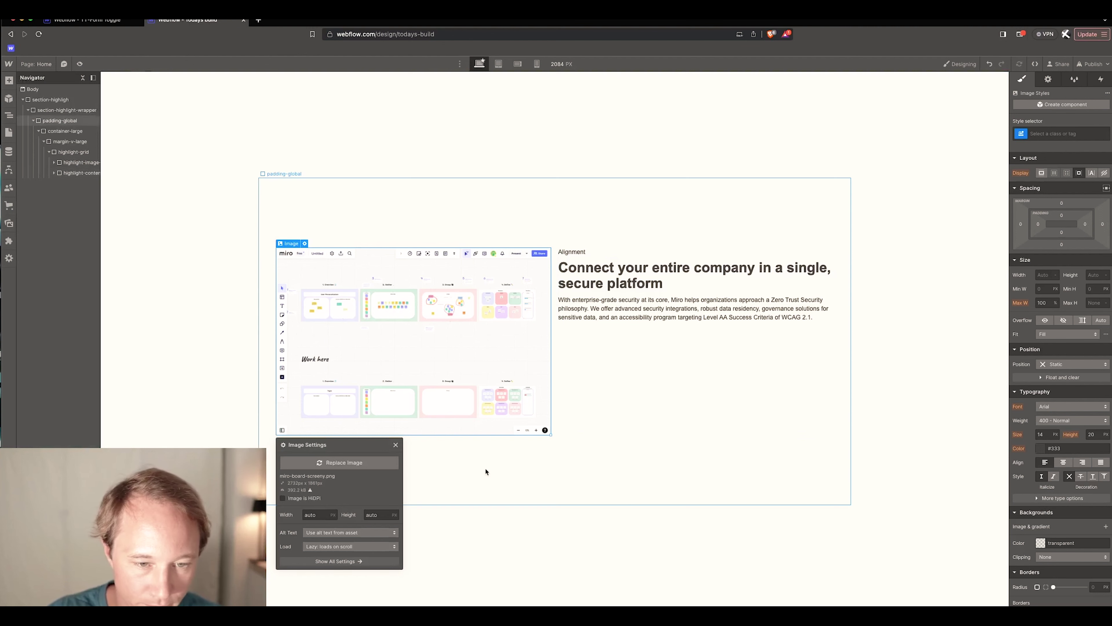
- Widen the first column of the highlight-grid to 1.75fr, keeping the second at 1fr
left_click(501, 464)
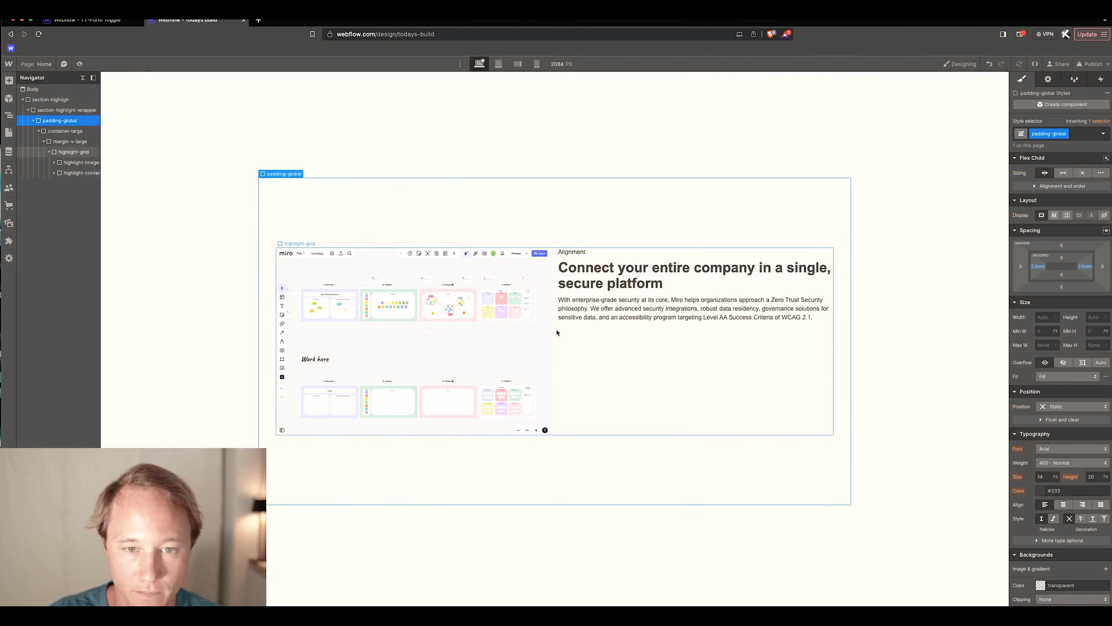
left_click(555, 358)
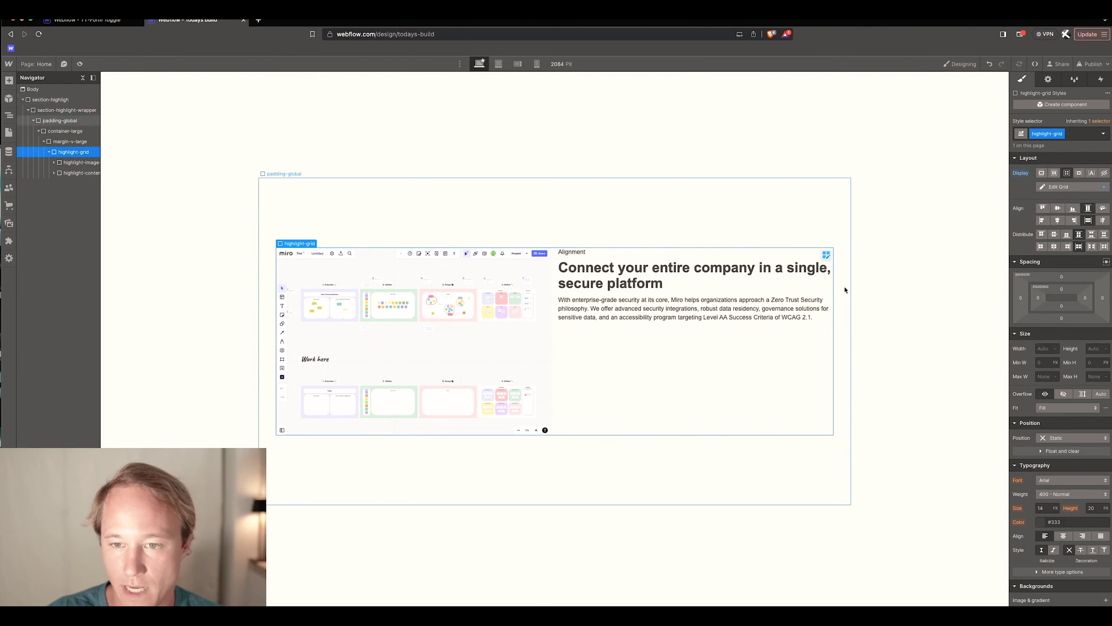
left_click(827, 258)
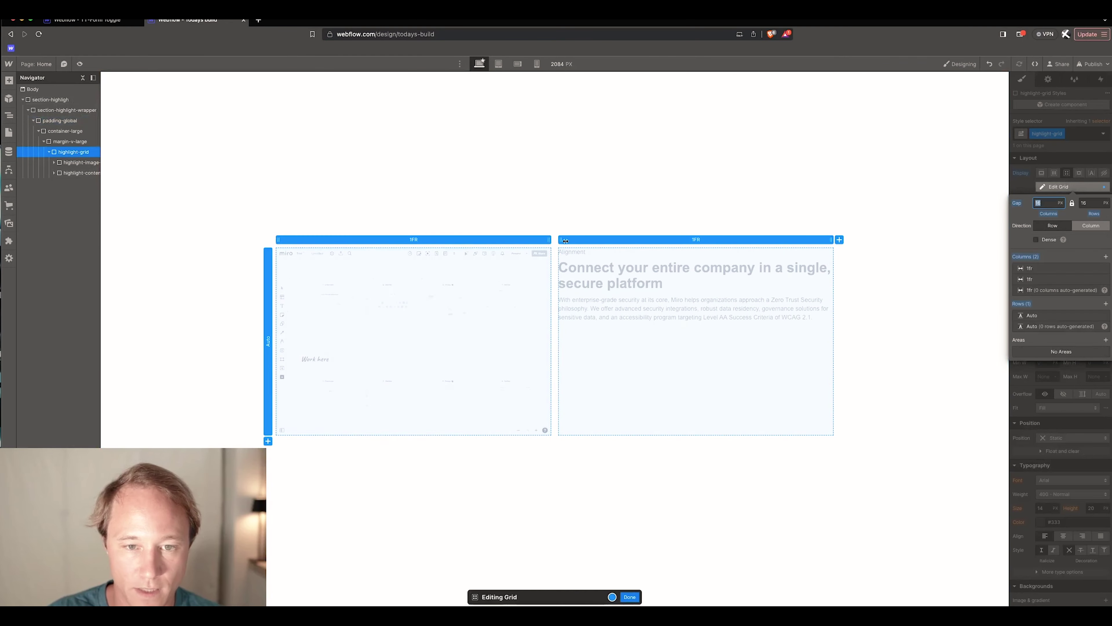
left_click_drag(554, 263, 594, 238)
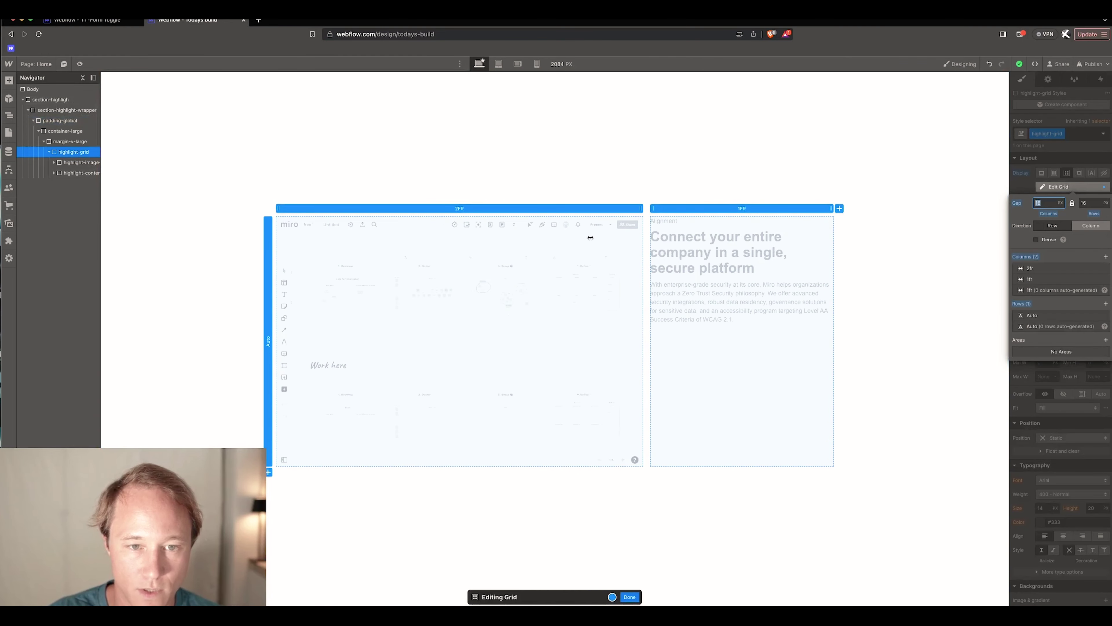
left_click_drag(579, 237, 571, 236)
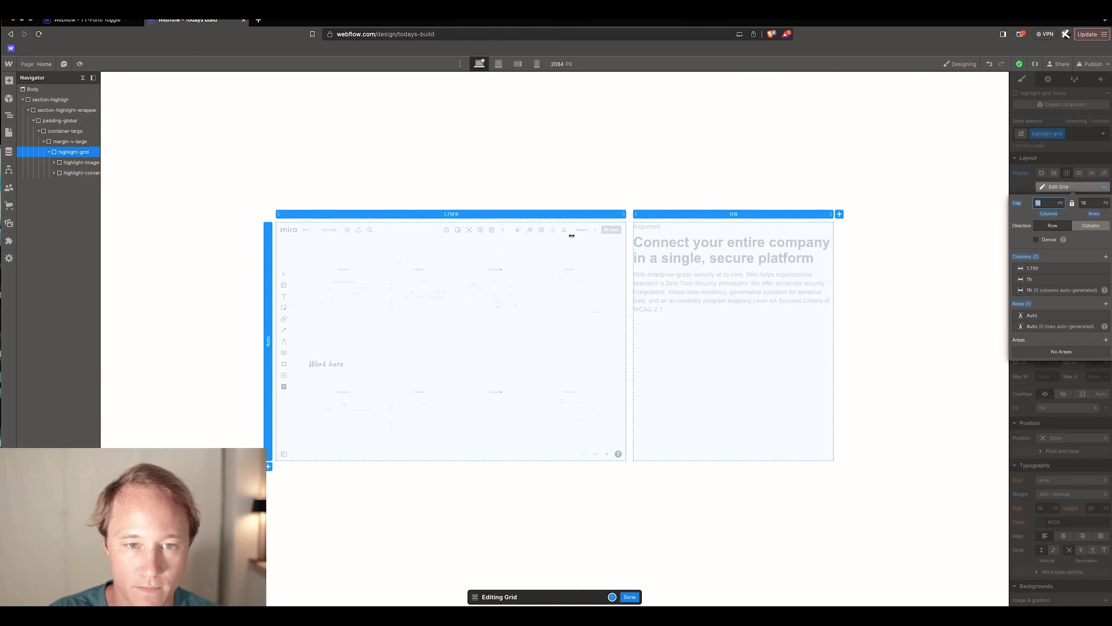
left_click(627, 595)
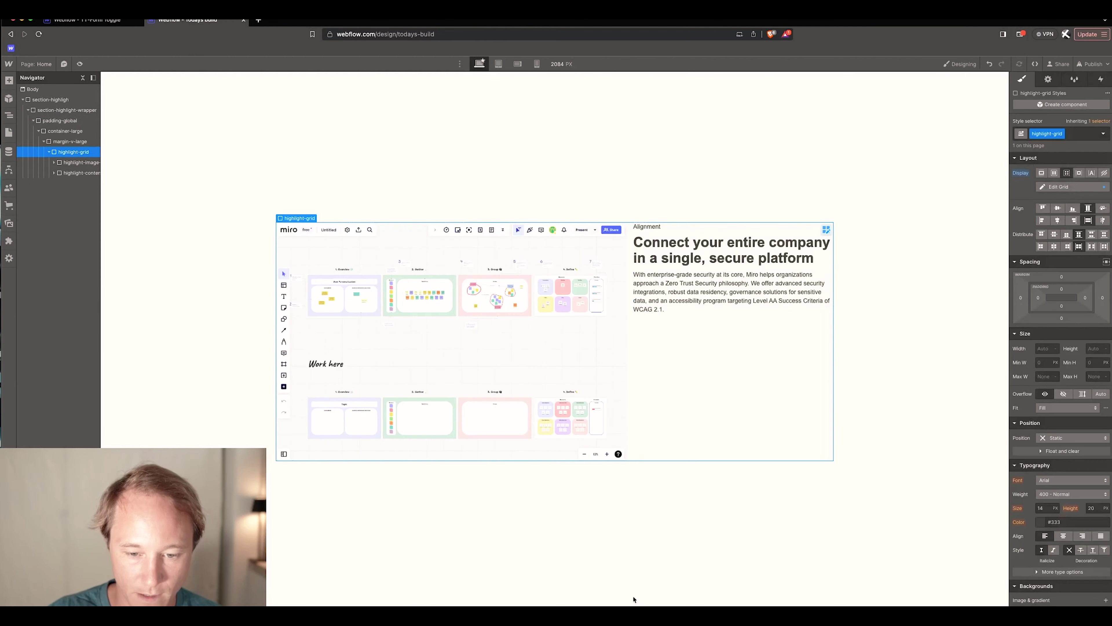
- Remove the highlight-grid's second column on the tablet breakpoint and check the layout on mobile landscape and portrait
left_click(498, 64)
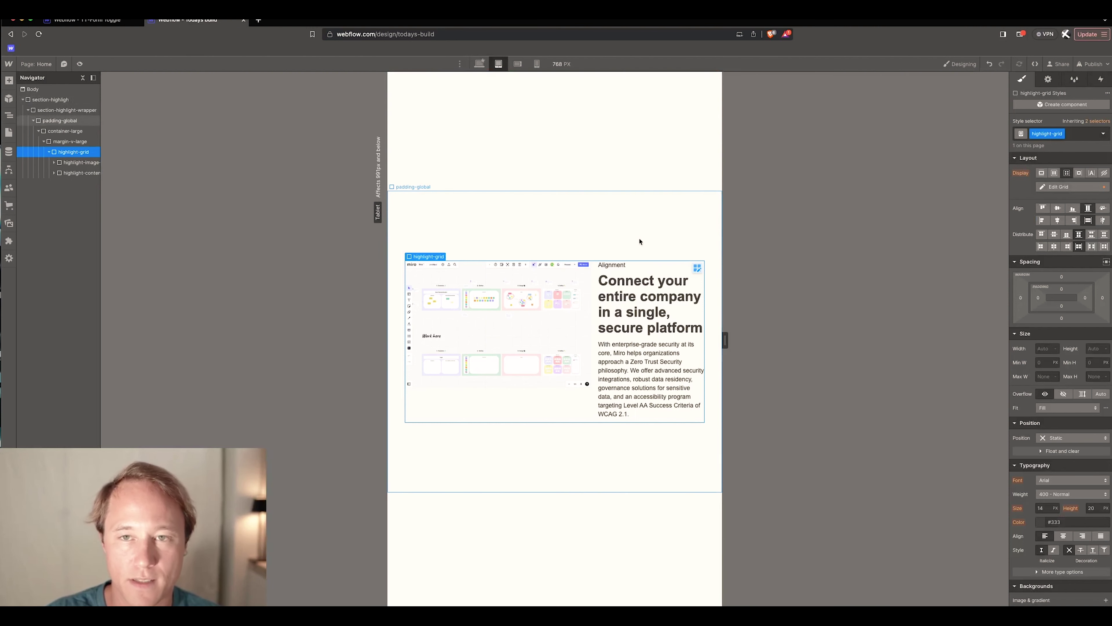
left_click(697, 268)
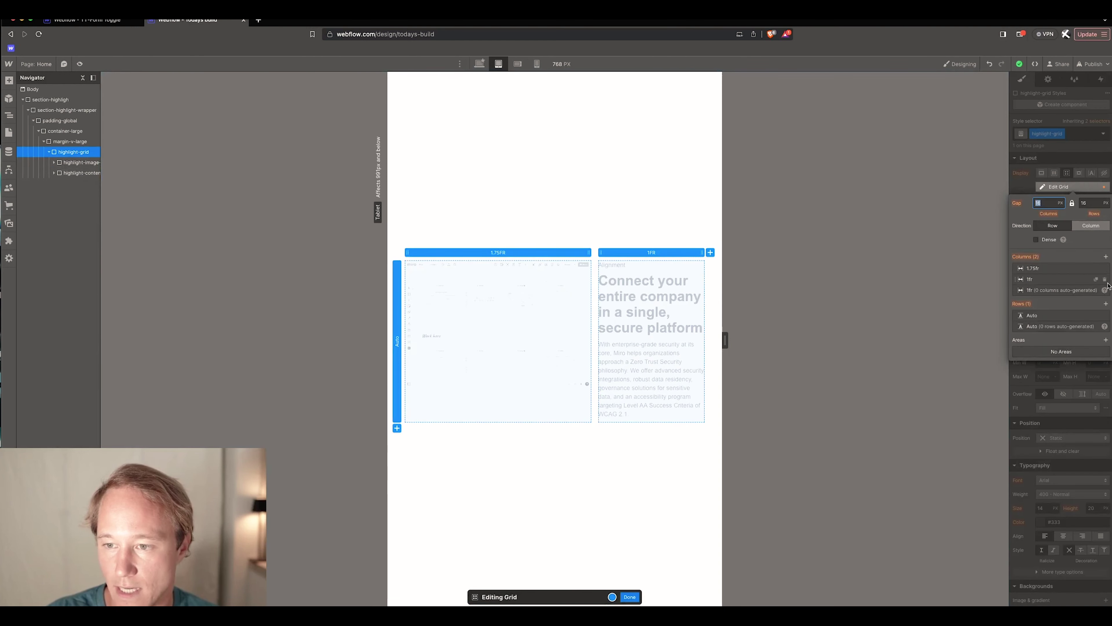
left_click(1106, 280)
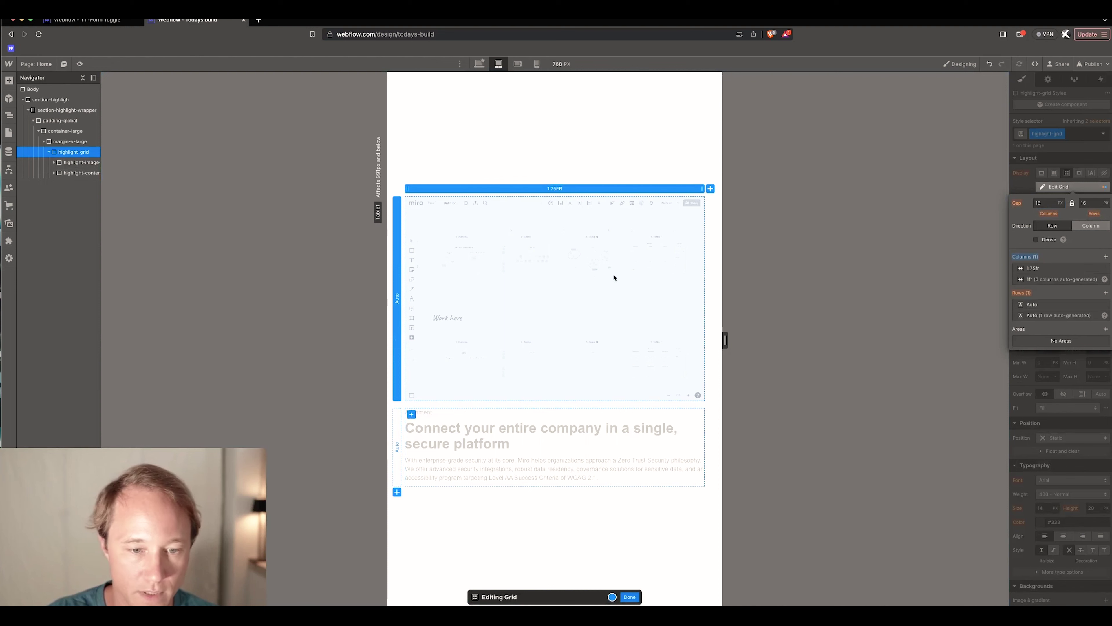
left_click(629, 597)
left_click(528, 64)
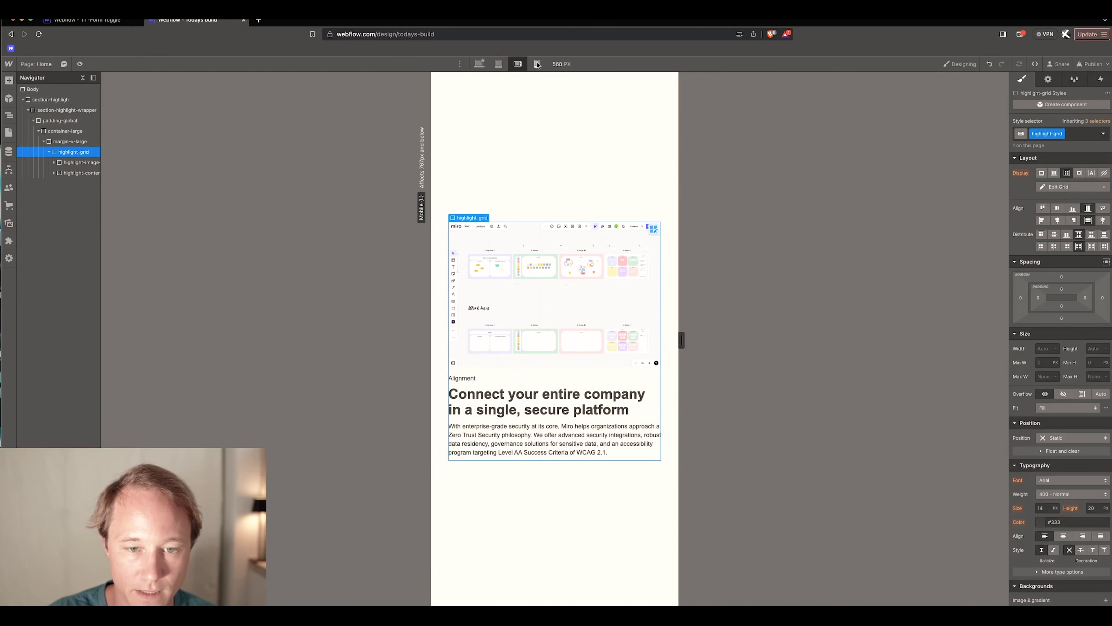
left_click(538, 65)
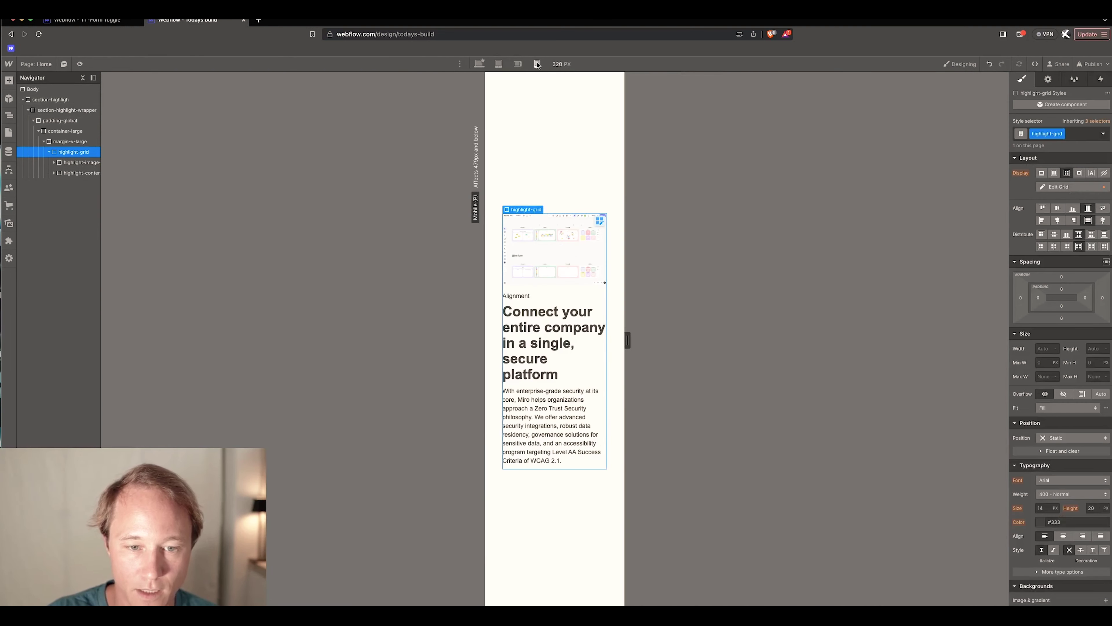
- Reduce padding-global's side padding to 1rem on mobile portrait, then check the tablet layout and return to the desktop breakpoint
left_click(65, 125)
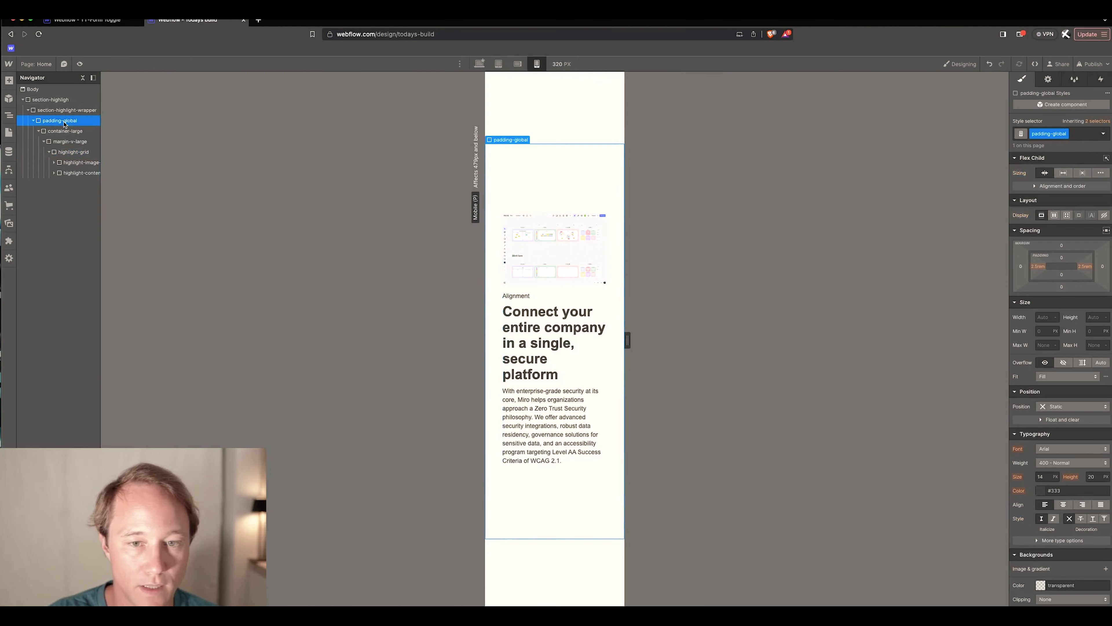
left_click(1039, 266)
key("Escape")
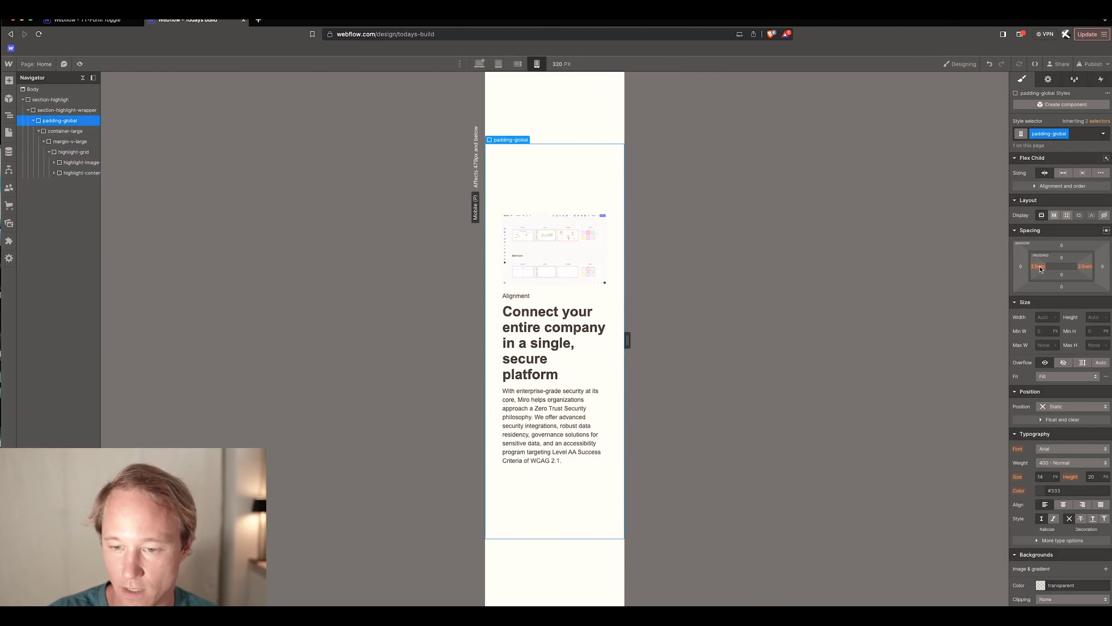
left_click_drag(1041, 269, 1034, 269)
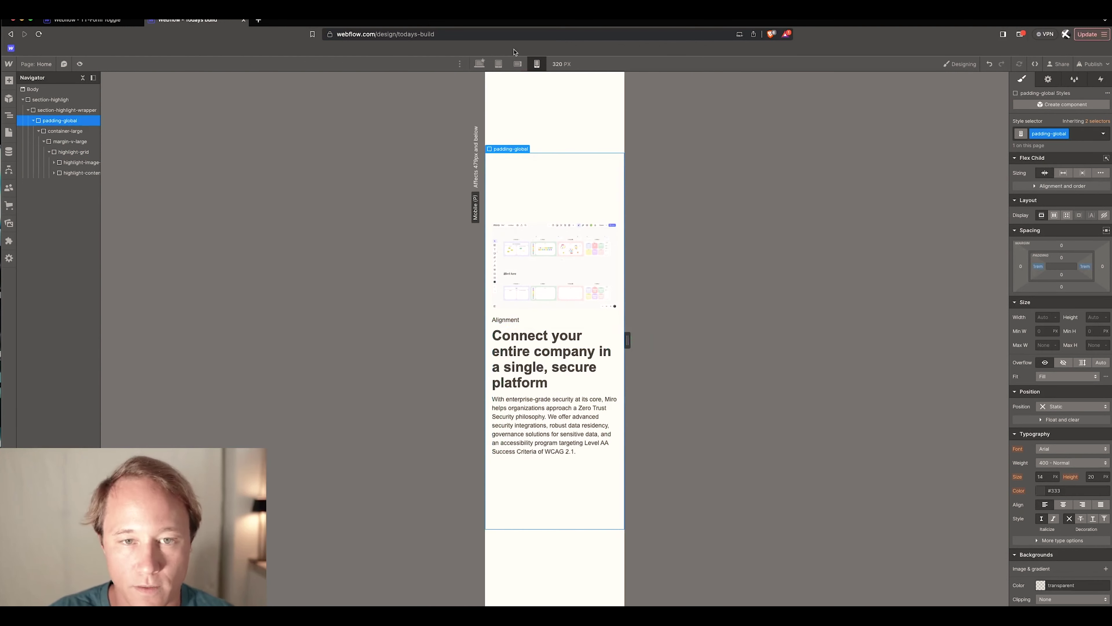
left_click(499, 64)
left_click(499, 64)
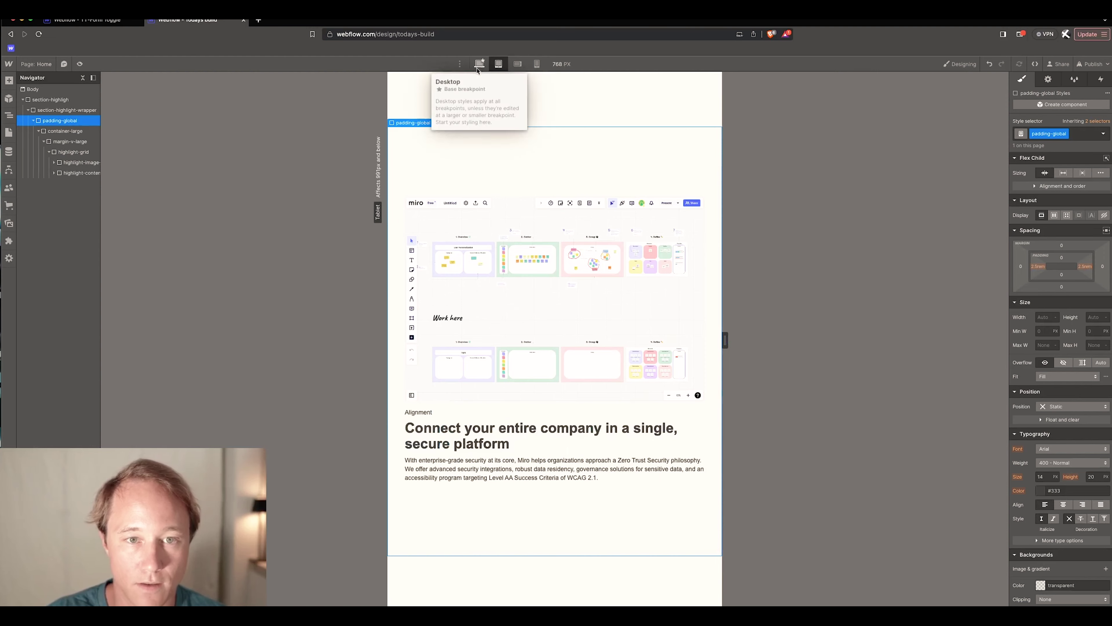
left_click(479, 65)
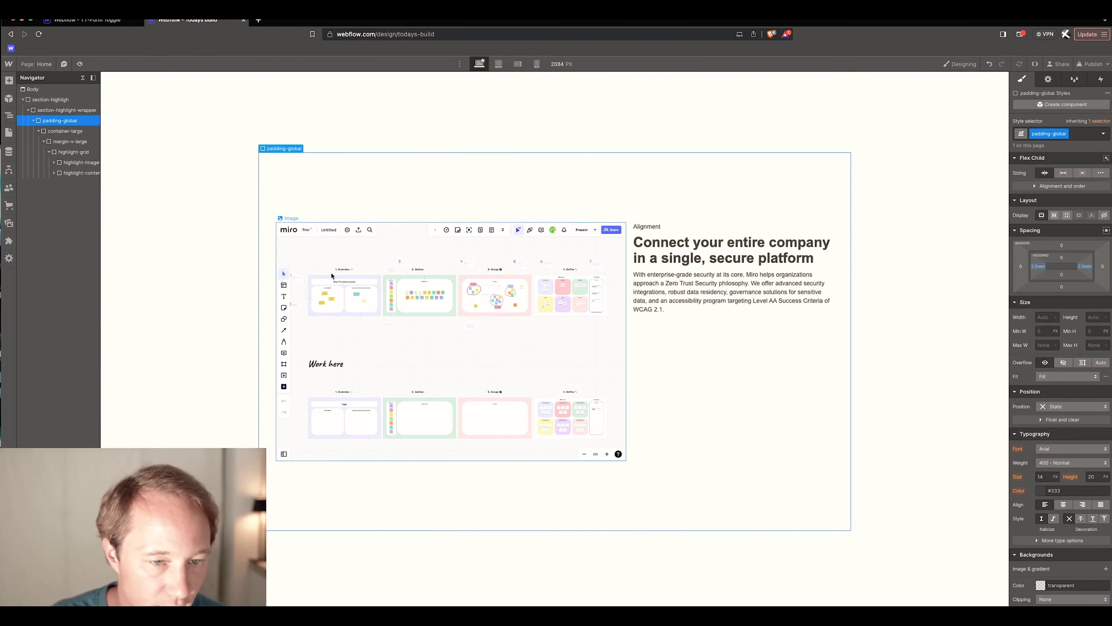
- Add a div block inside the highlight-image-wrapper, below the image, and give it the class highlight-wrapper
left_click(348, 286)
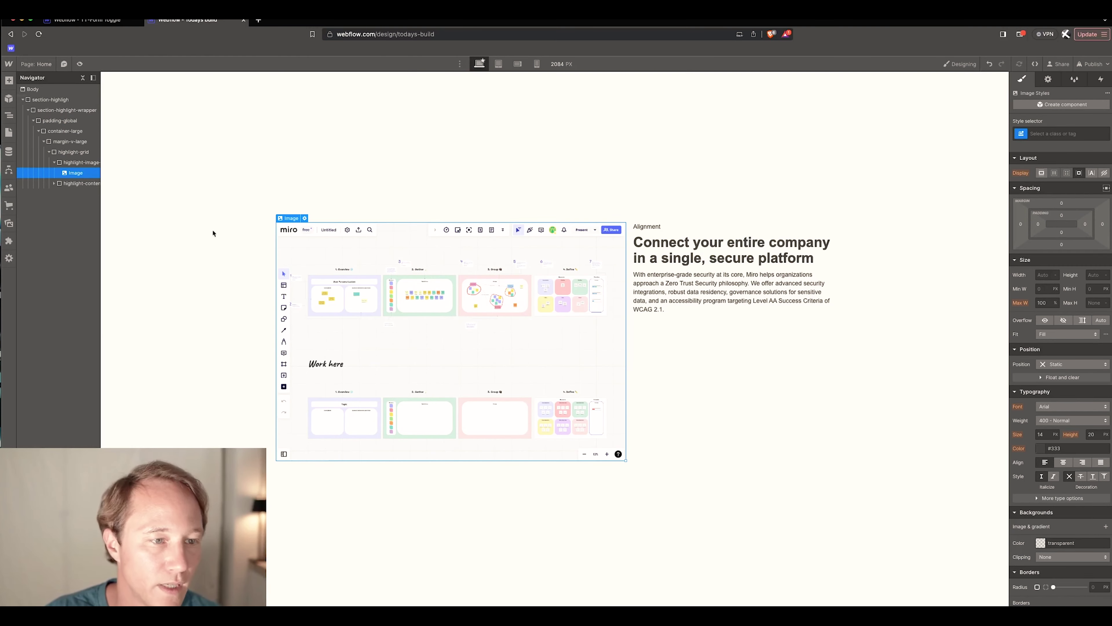
left_click(69, 163)
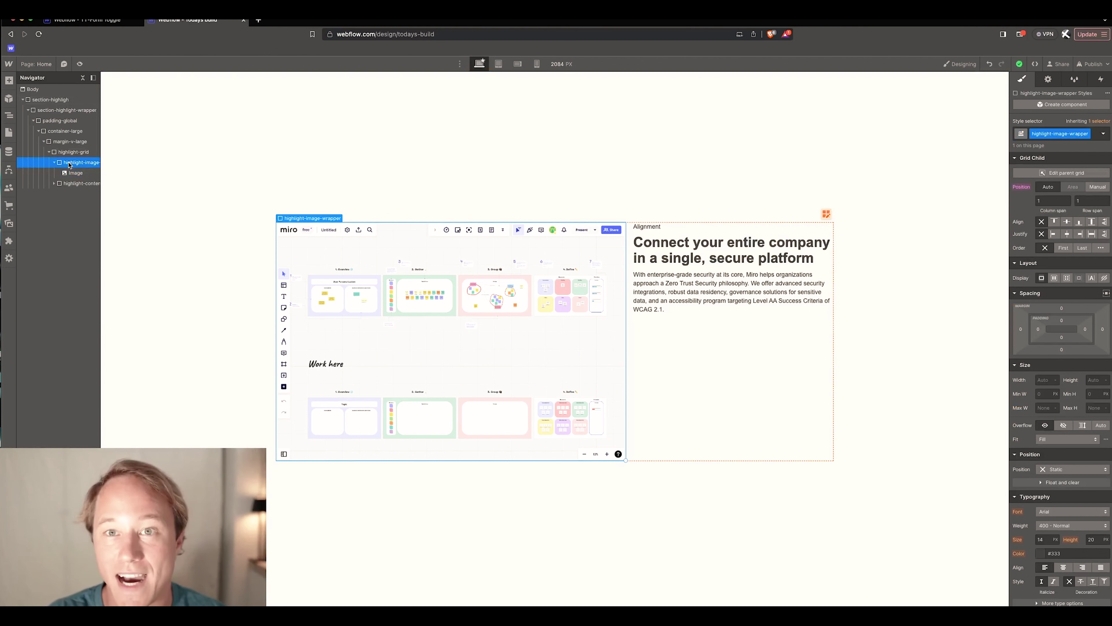
key("super+k")
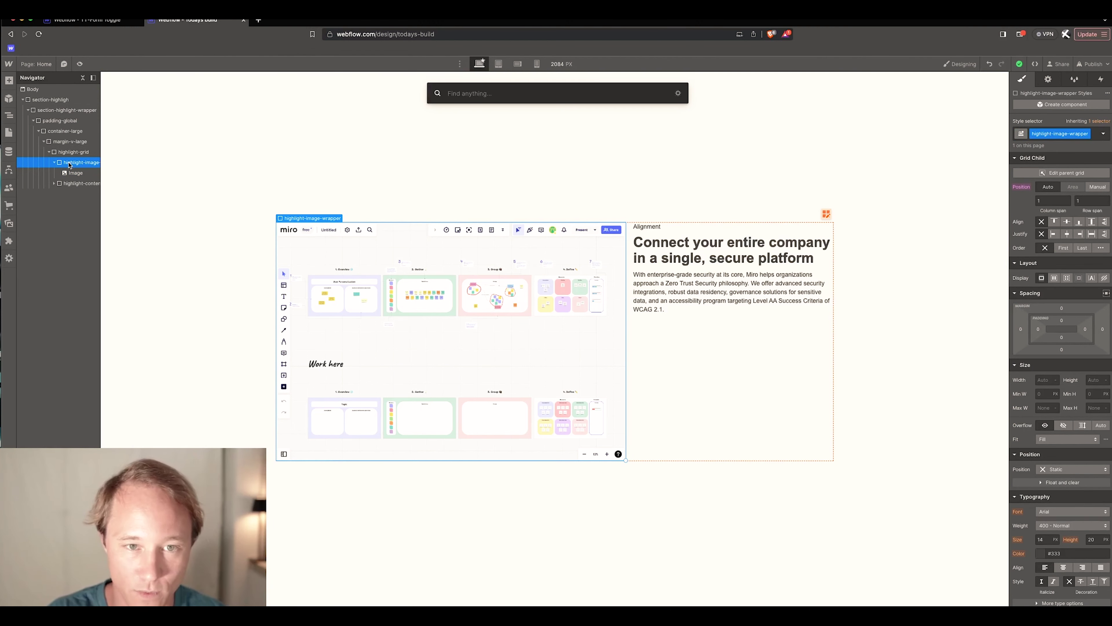
type("div")
key("Return")
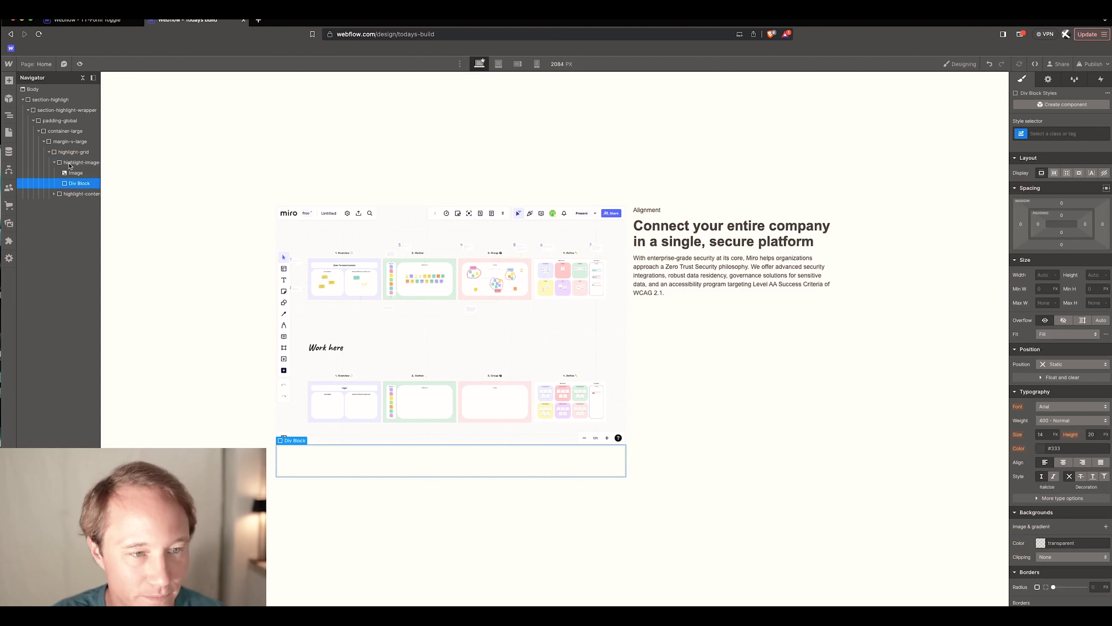
left_click(1047, 132)
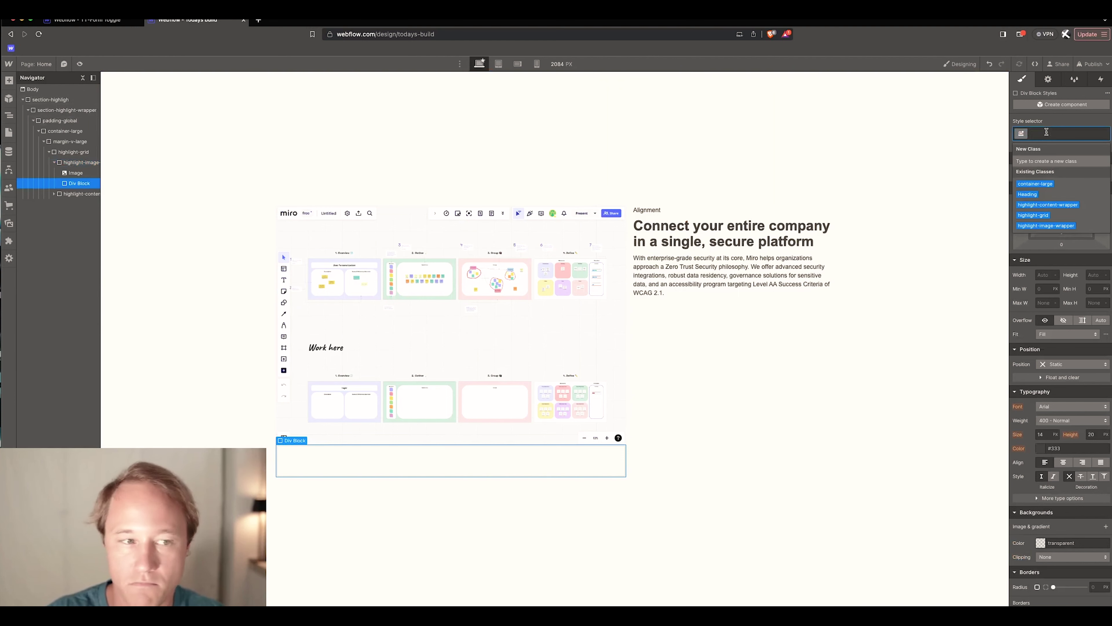
type("high")
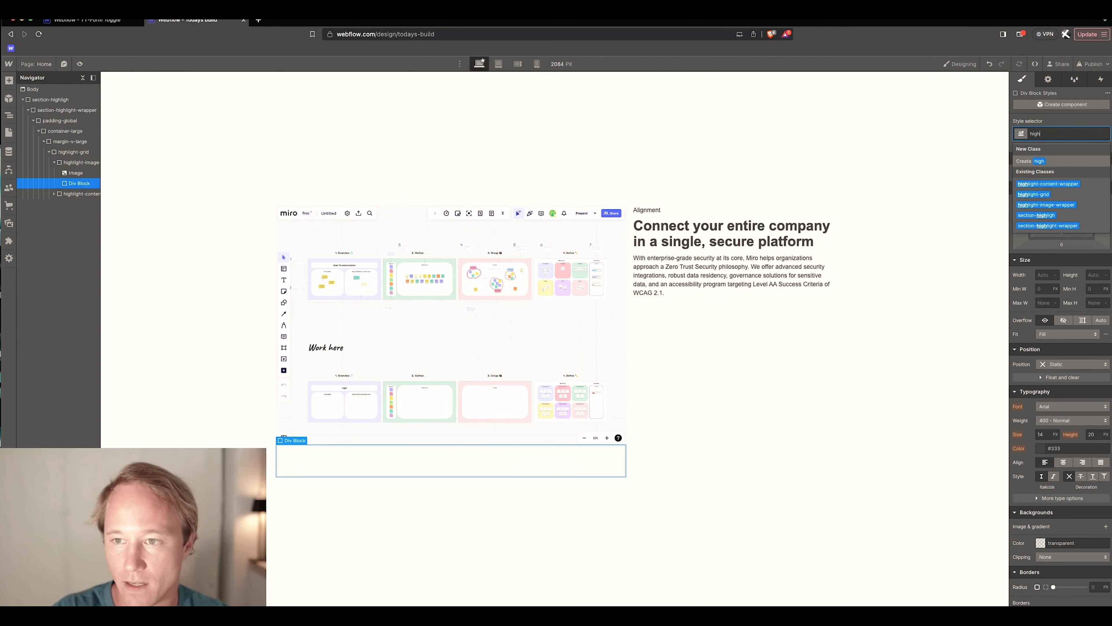
type("light")
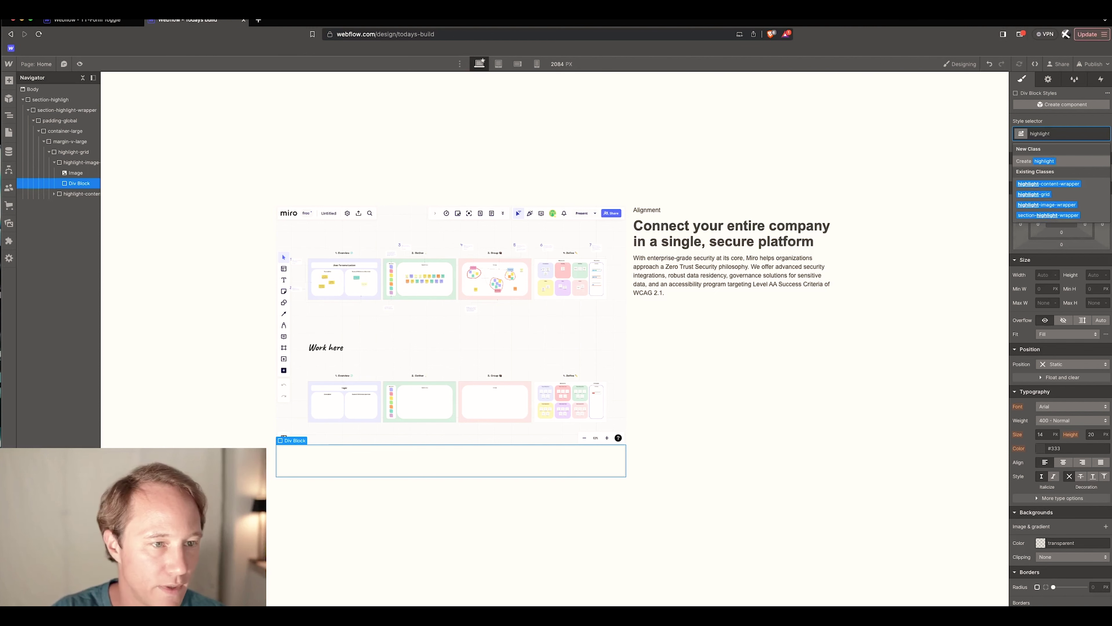
type("-wrapper")
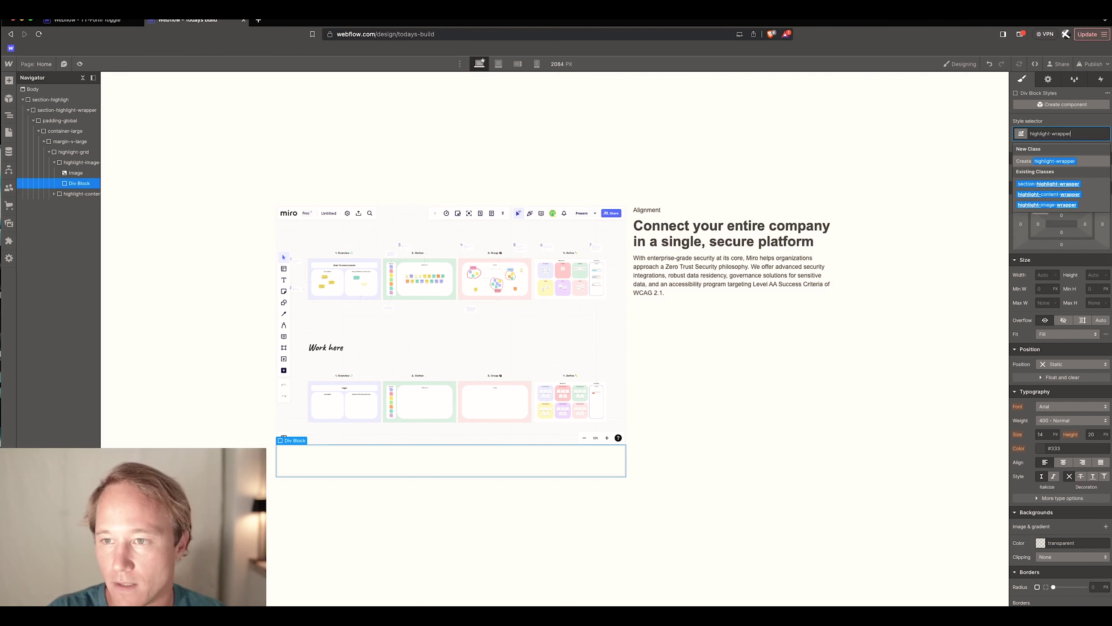
key("Return")
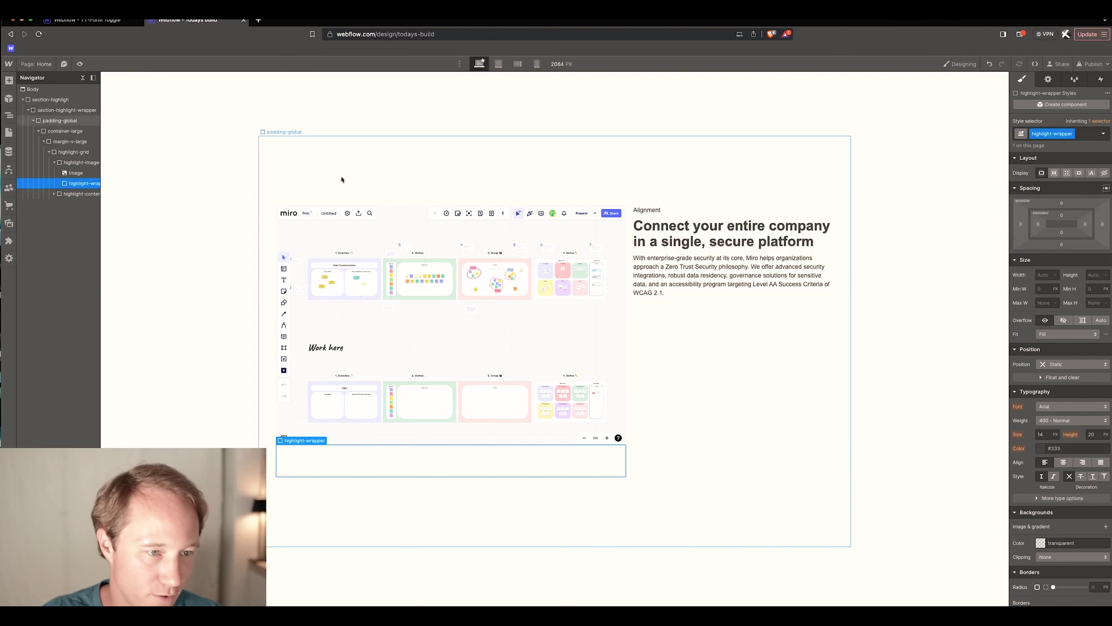
- Add a nested div block inside the highlight-wrapper
key("super+e")
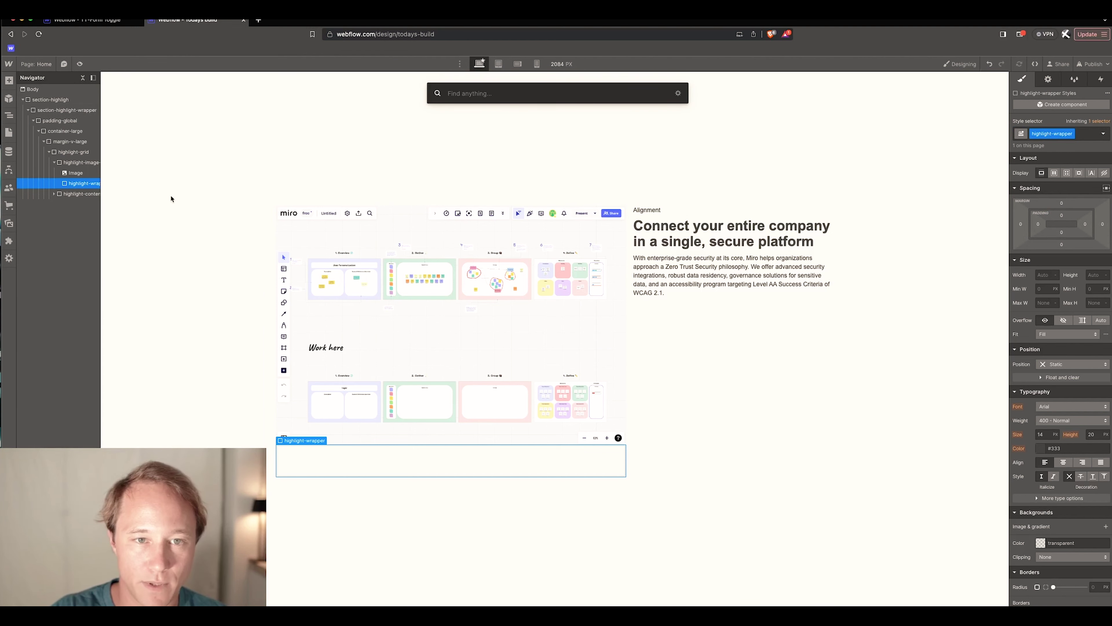
type("high")
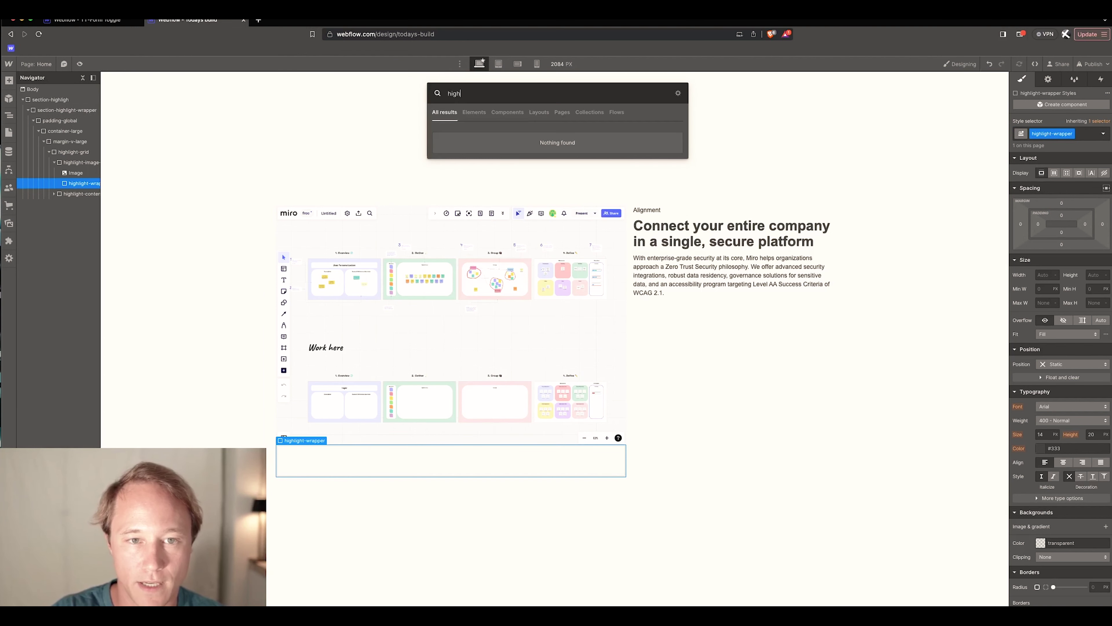
type("light_pin")
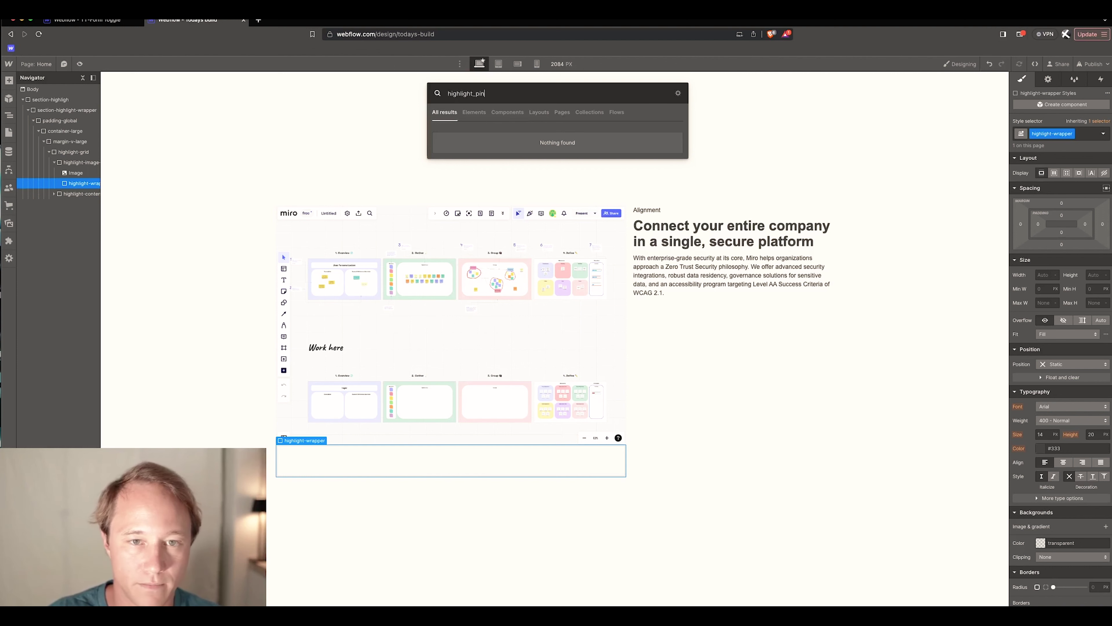
key("BackSpace")
key("BackSpace")
key("BackSpace")
key("BackSpace")
key("BackSpace")
key("BackSpace")
key("BackSpace")
key("BackSpace")
key("BackSpace")
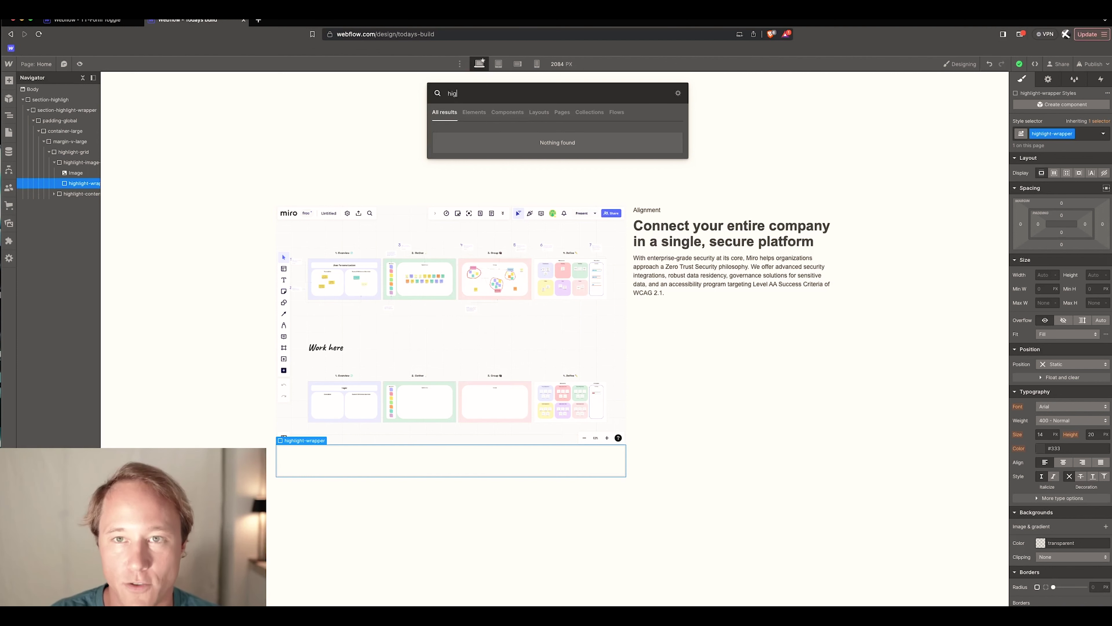
type("div")
key("Return")
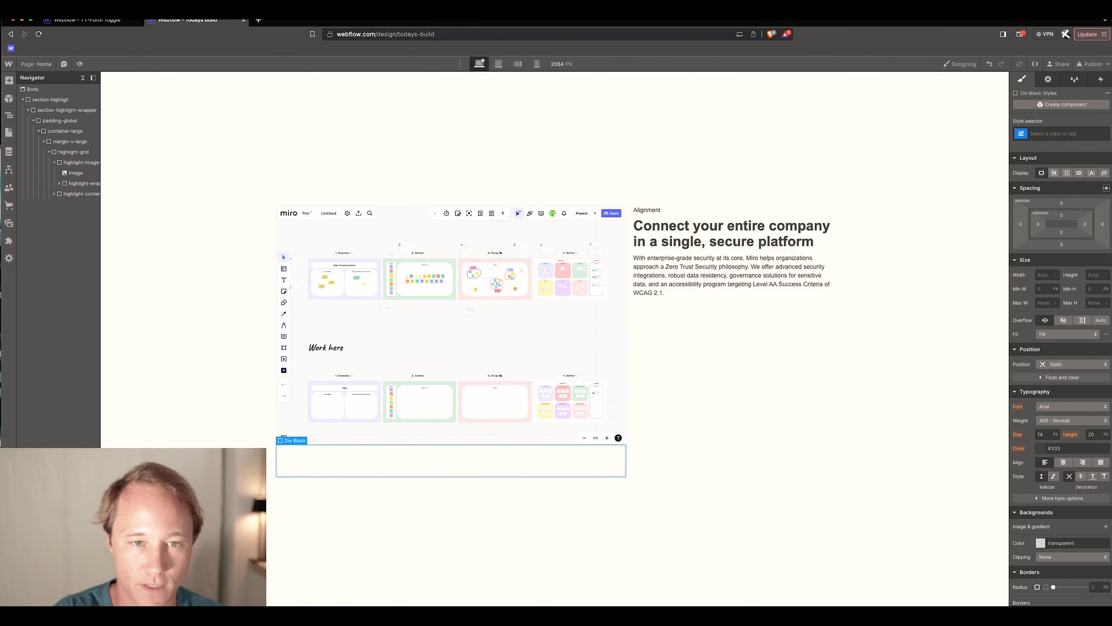
- Assign the new class highlight_pin to the div block nested in the highlight-wrapper
left_click(58, 185)
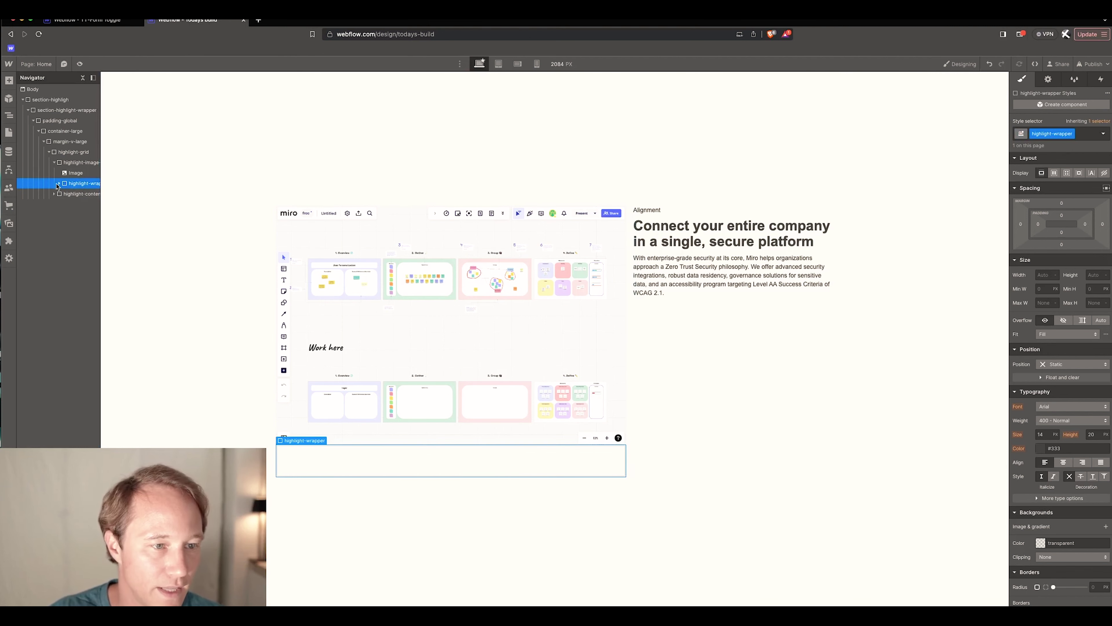
left_click(59, 184)
left_click(84, 194)
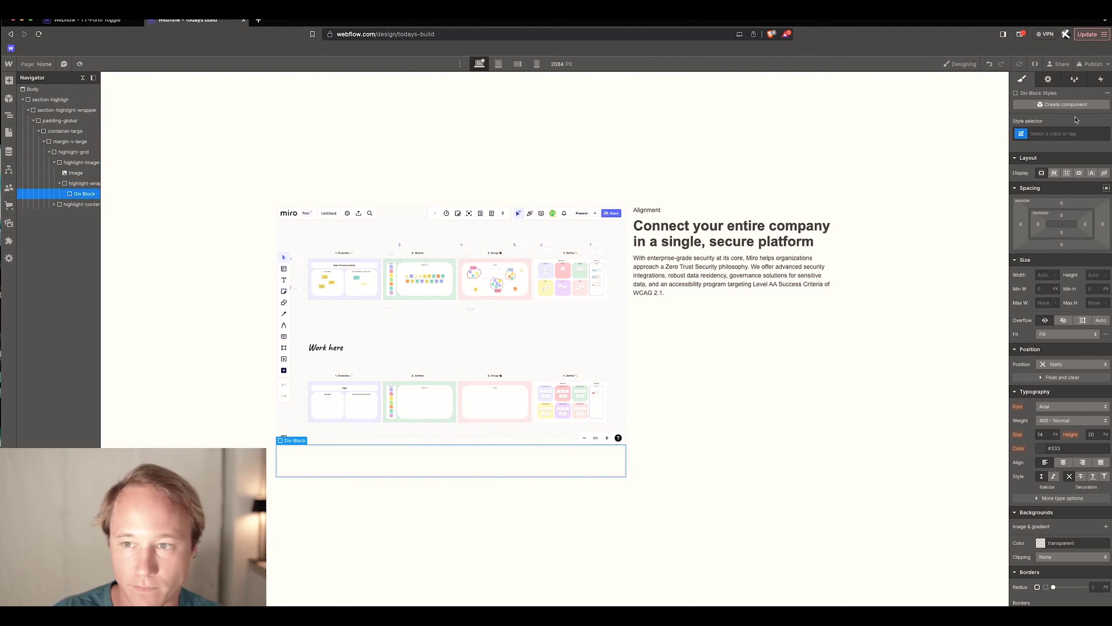
left_click(1071, 133)
type("jog")
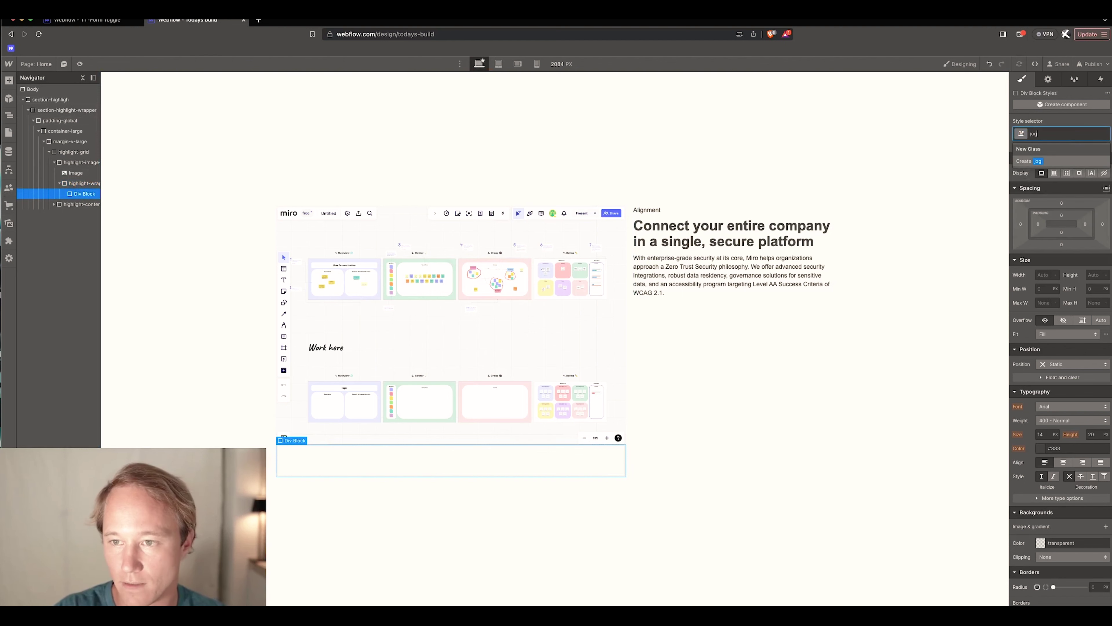
key("BackSpace")
key("BackSpace")
key("BackSpace")
type("high")
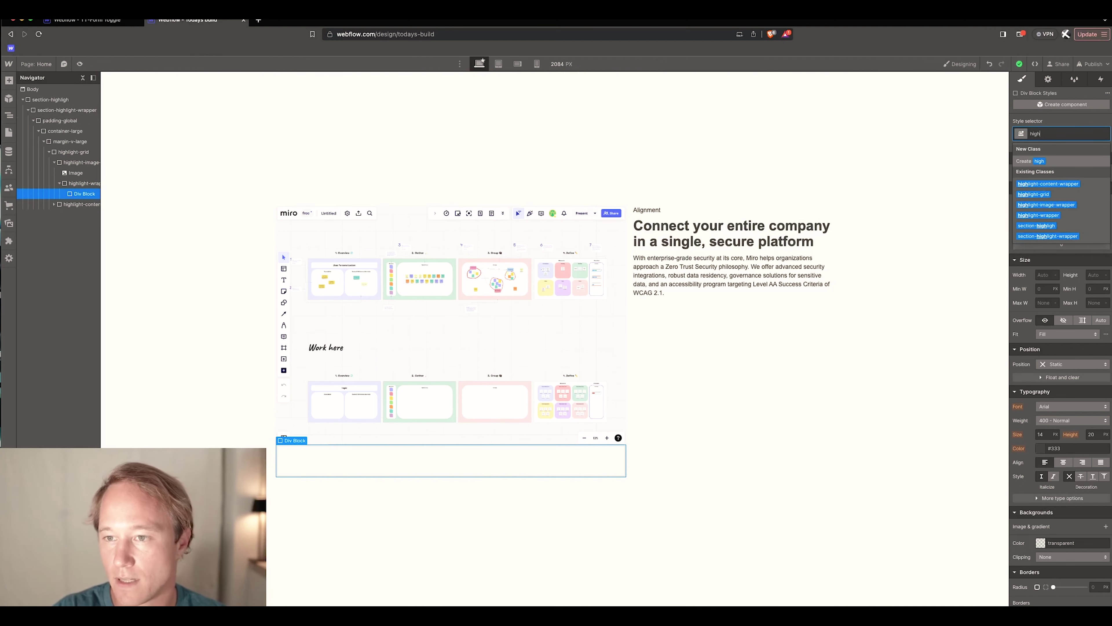
type("light")
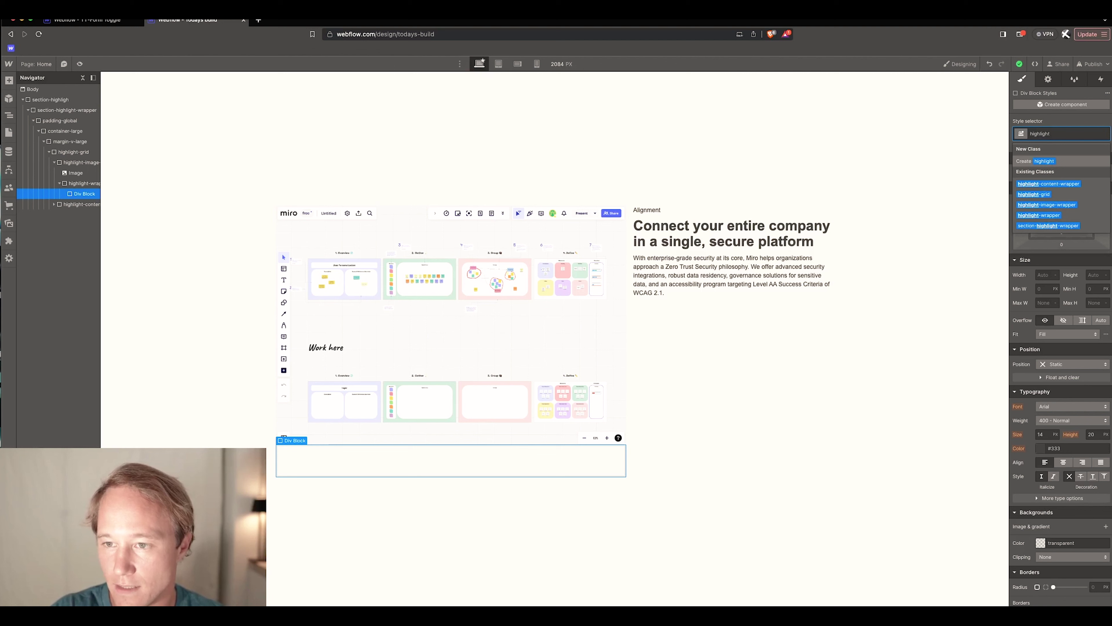
type("_")
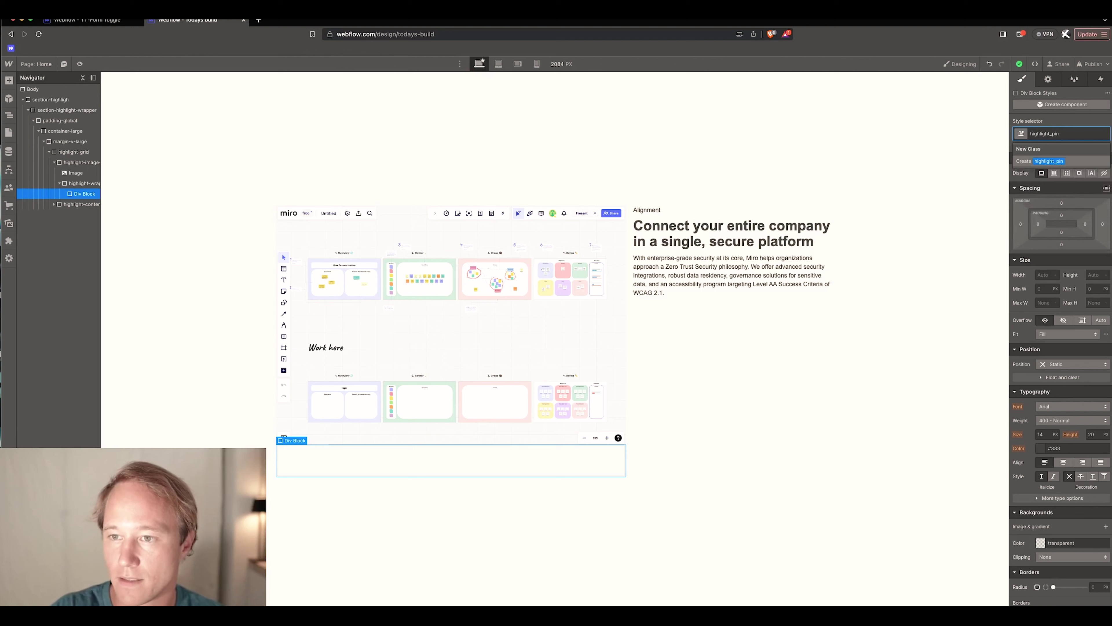
type("pin")
key("Return")
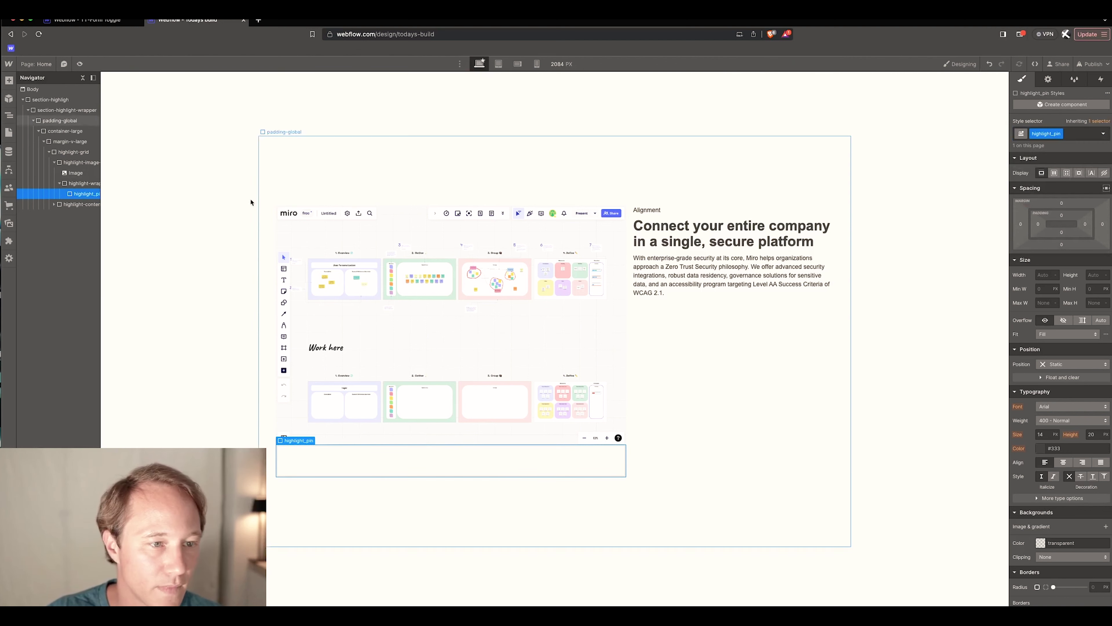
- Rename the highlight-wrapper class to highlight_wrapper, replacing the hyphen with an underscore
left_click(85, 183)
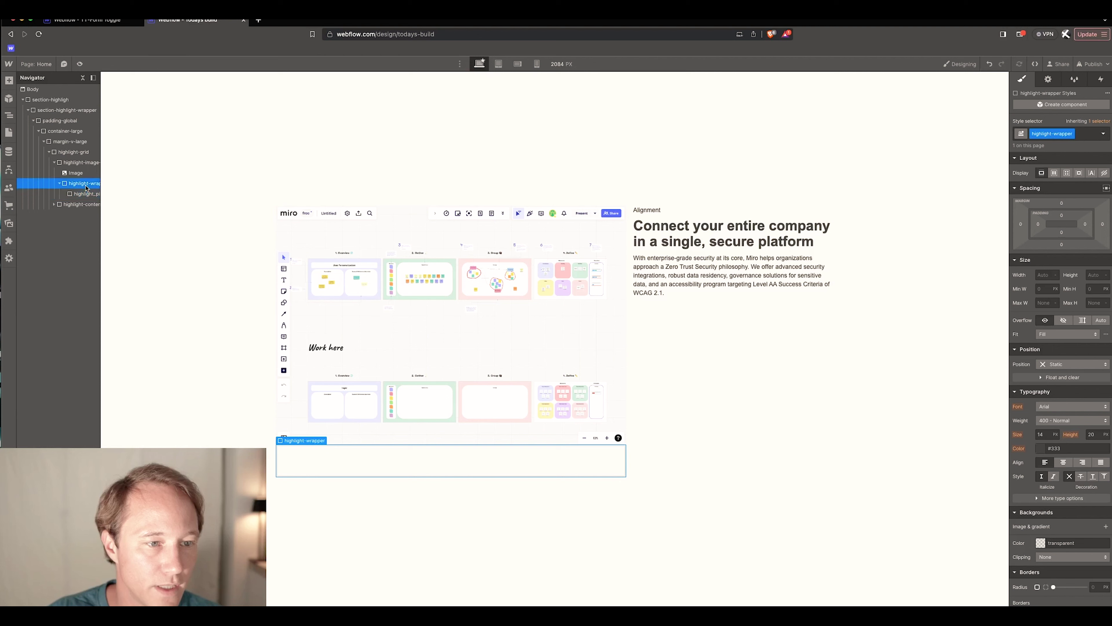
double_click(1054, 132)
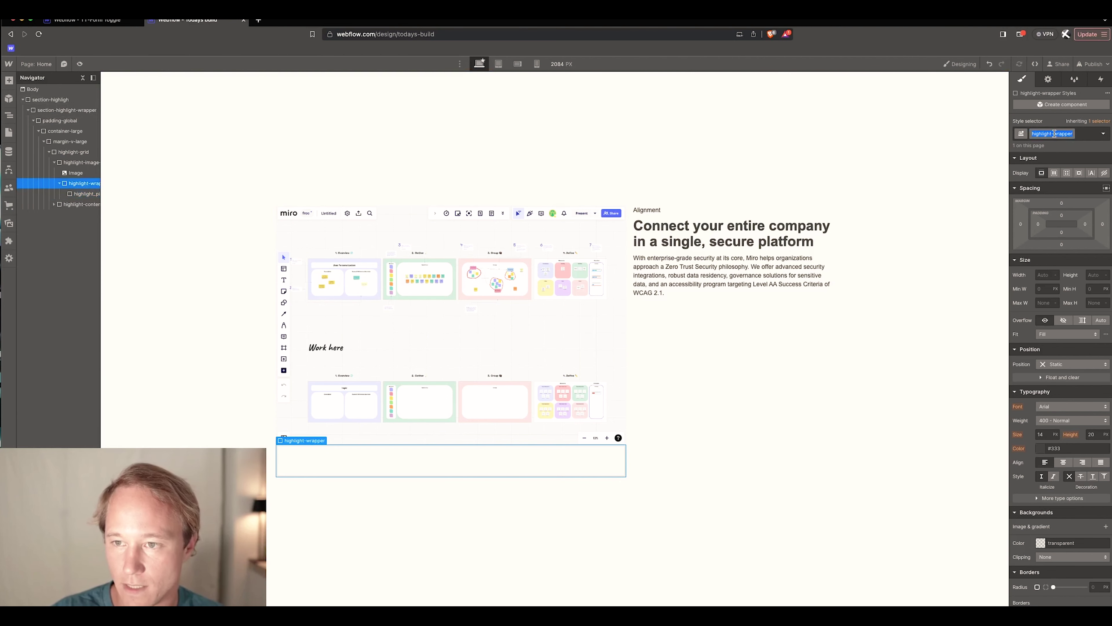
left_click(1053, 134)
key("BackSpace")
type("_")
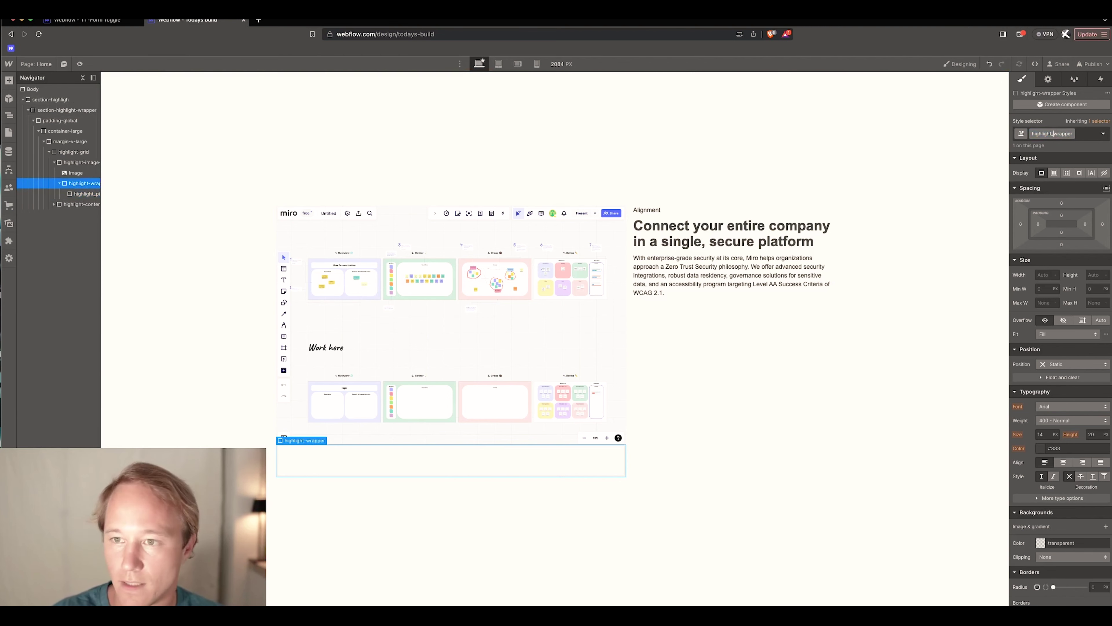
left_click(83, 196)
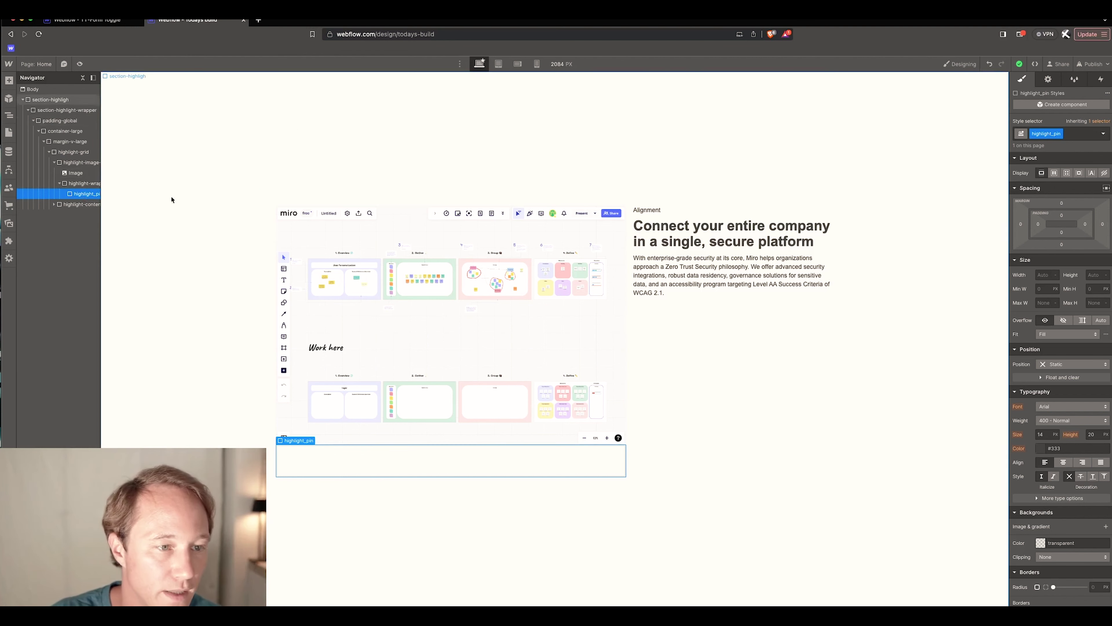
- Set the highlight-image-wrapper's position to Relative
left_click(81, 162)
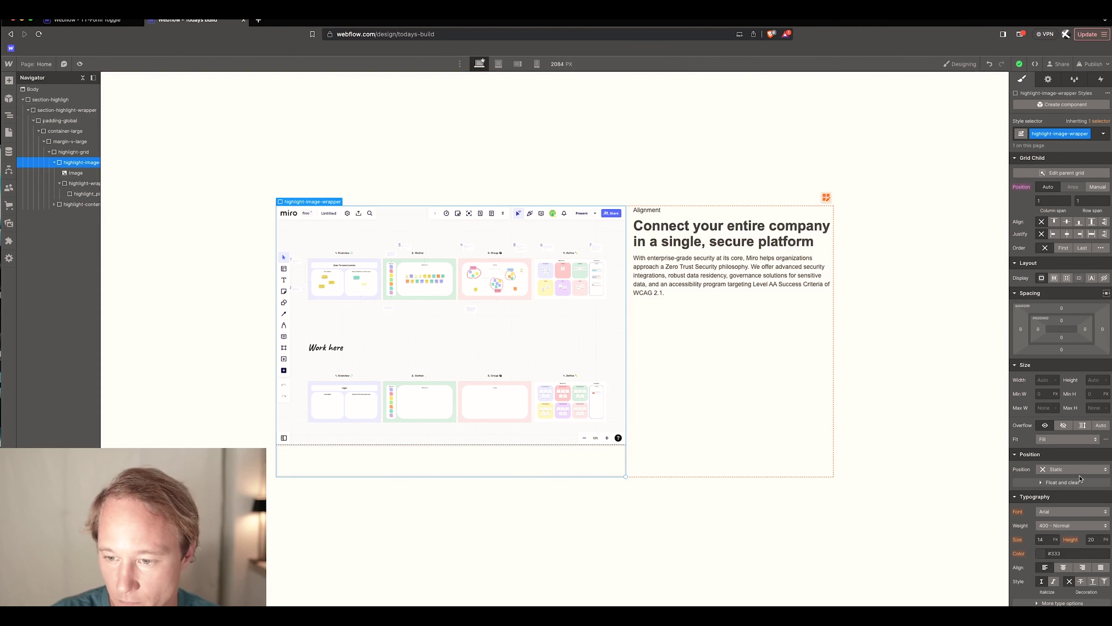
left_click(1067, 470)
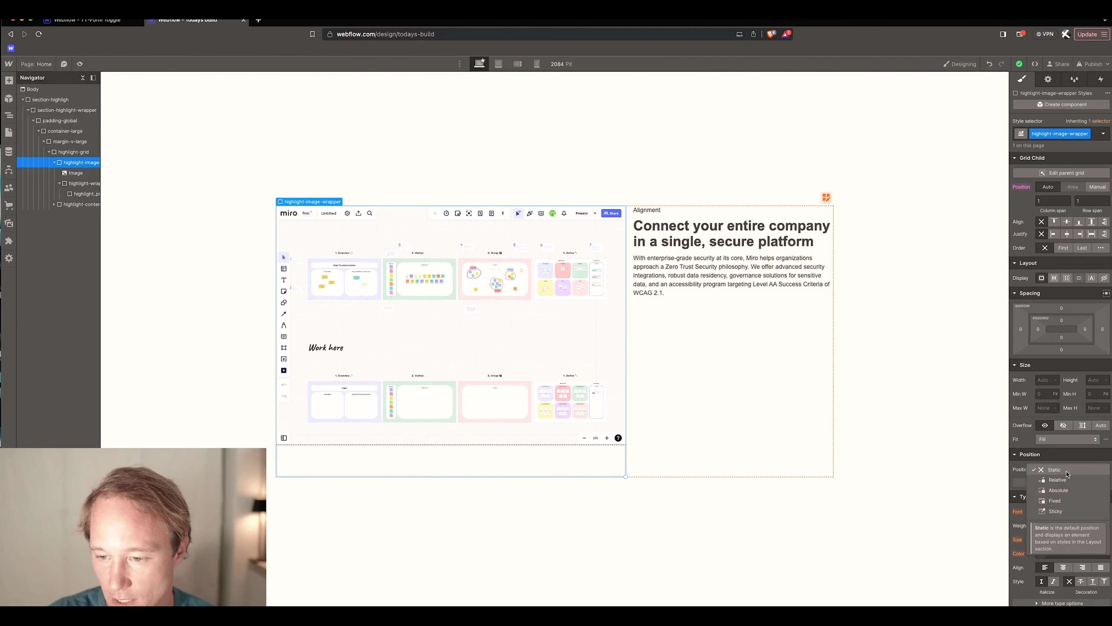
left_click(1068, 480)
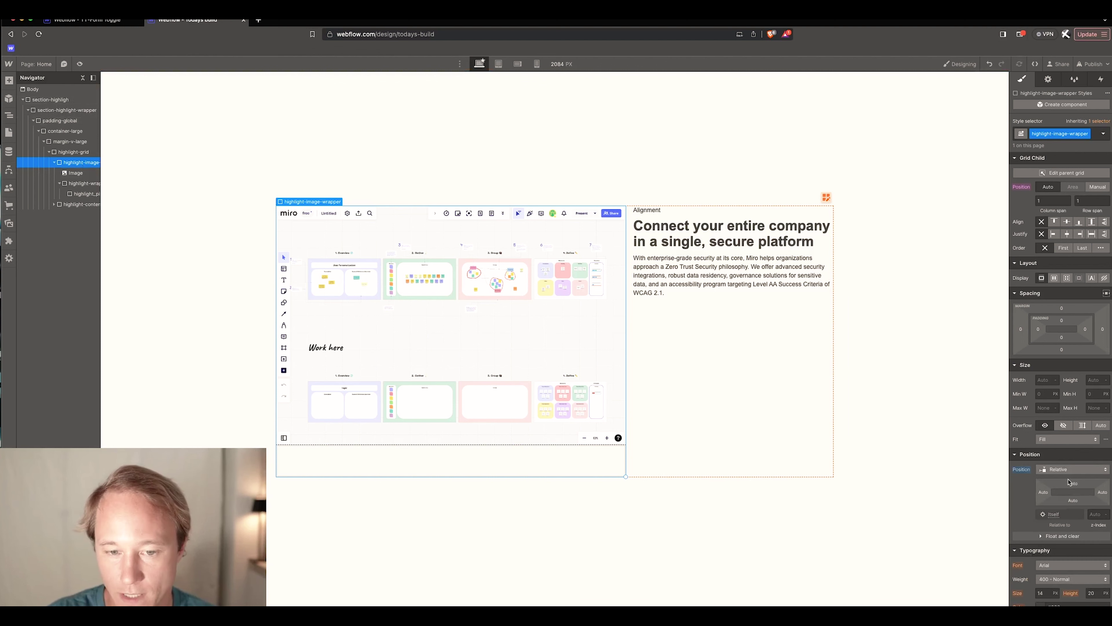
- Set the highlight_wrapper's position to Absolute and anchor it to the top-left corner of the highlight-image-wrapper
left_click(92, 186)
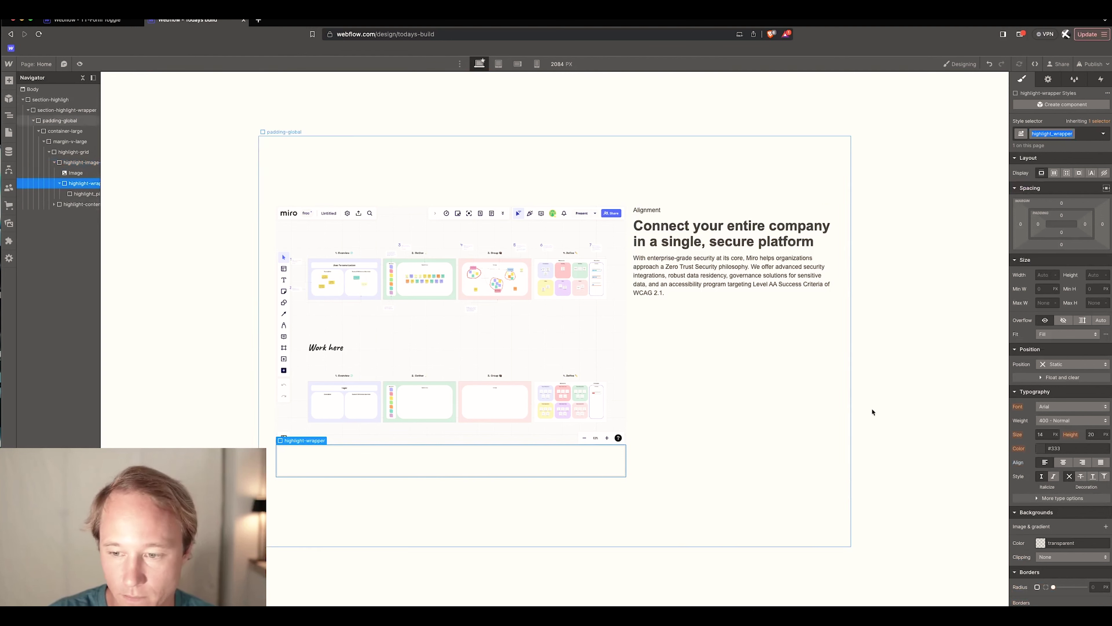
left_click(1065, 322)
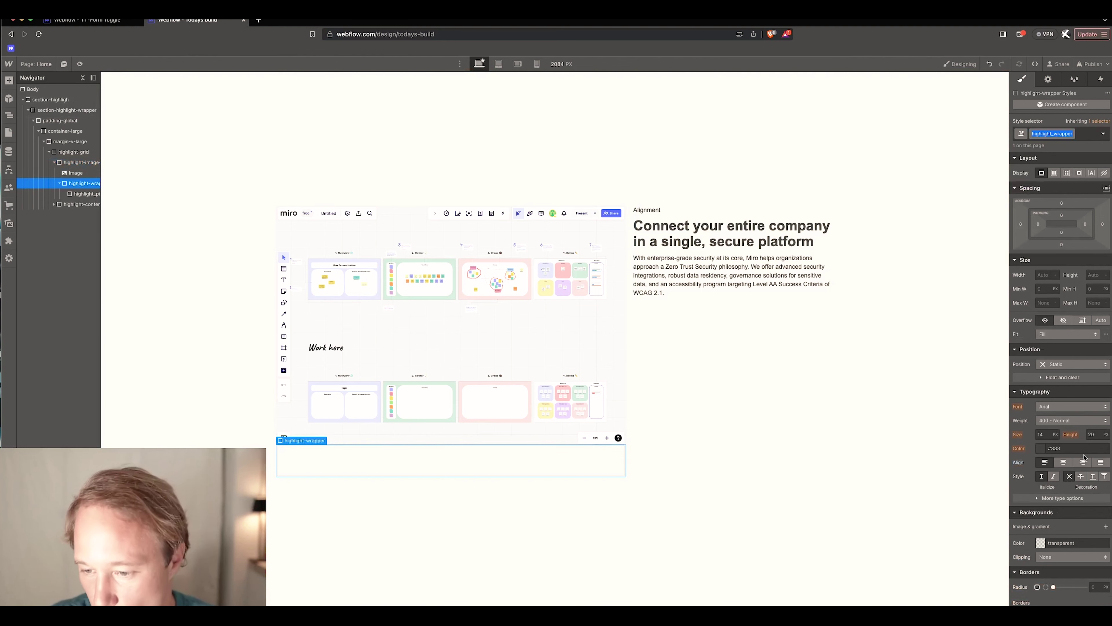
left_click(1058, 365)
left_click(1068, 388)
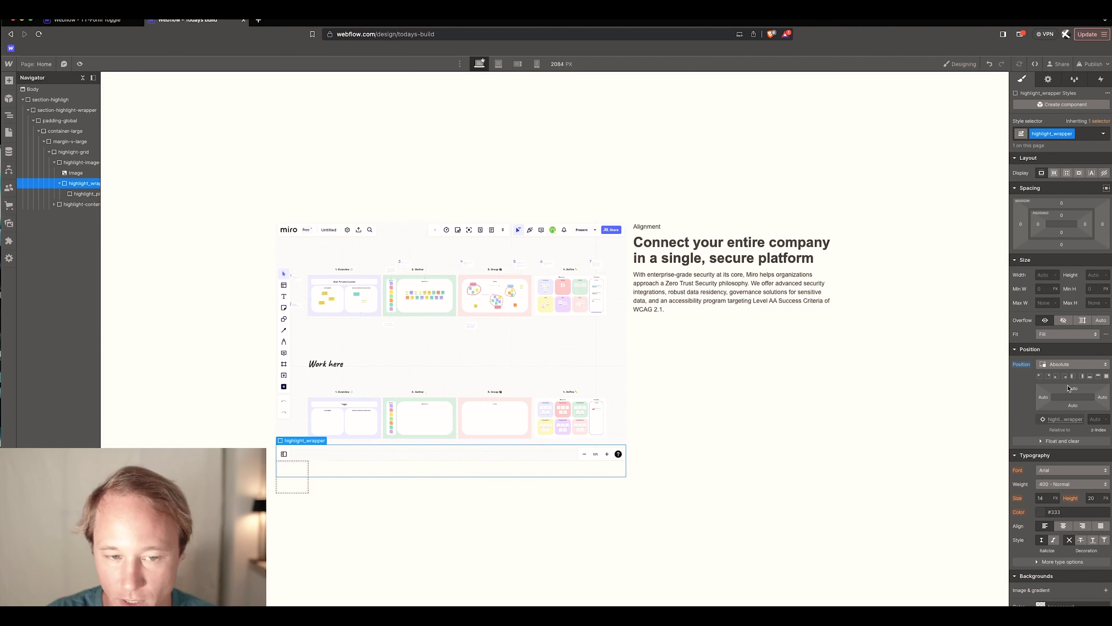
left_click(1040, 376)
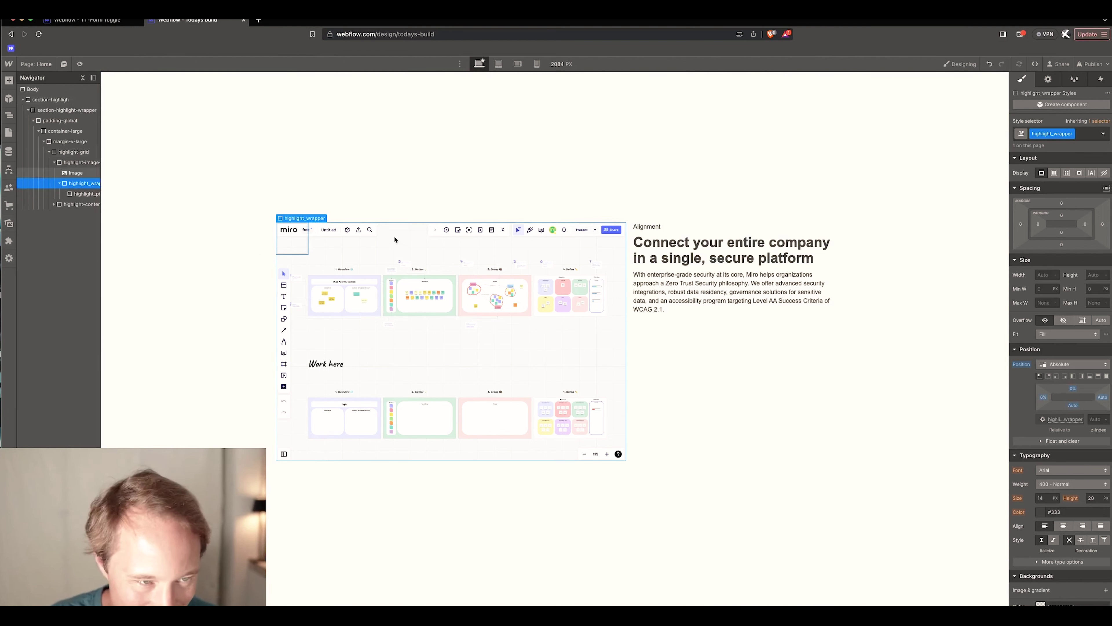
- Set the highlight_pin's corner radius to 100%
left_click(86, 195)
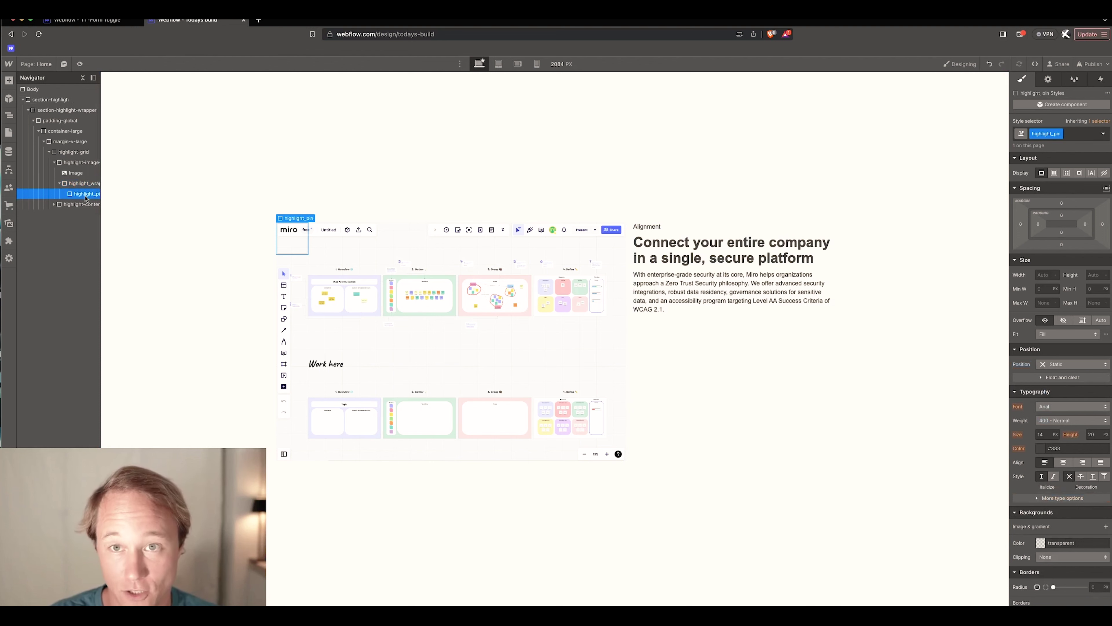
scroll(1078, 479, "down", 2)
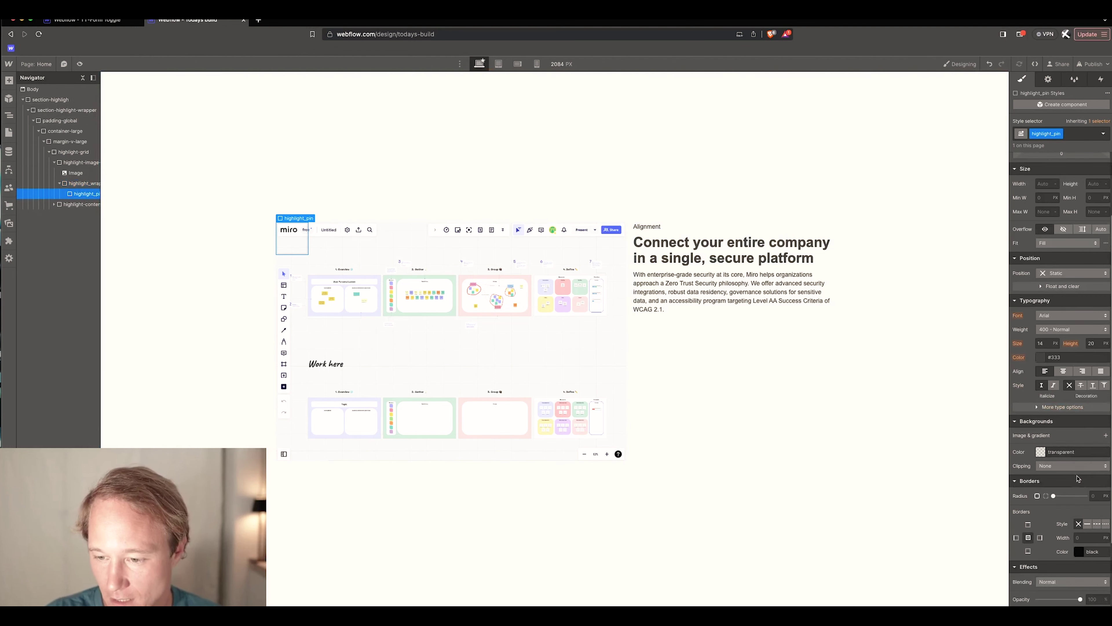
left_click(1093, 496)
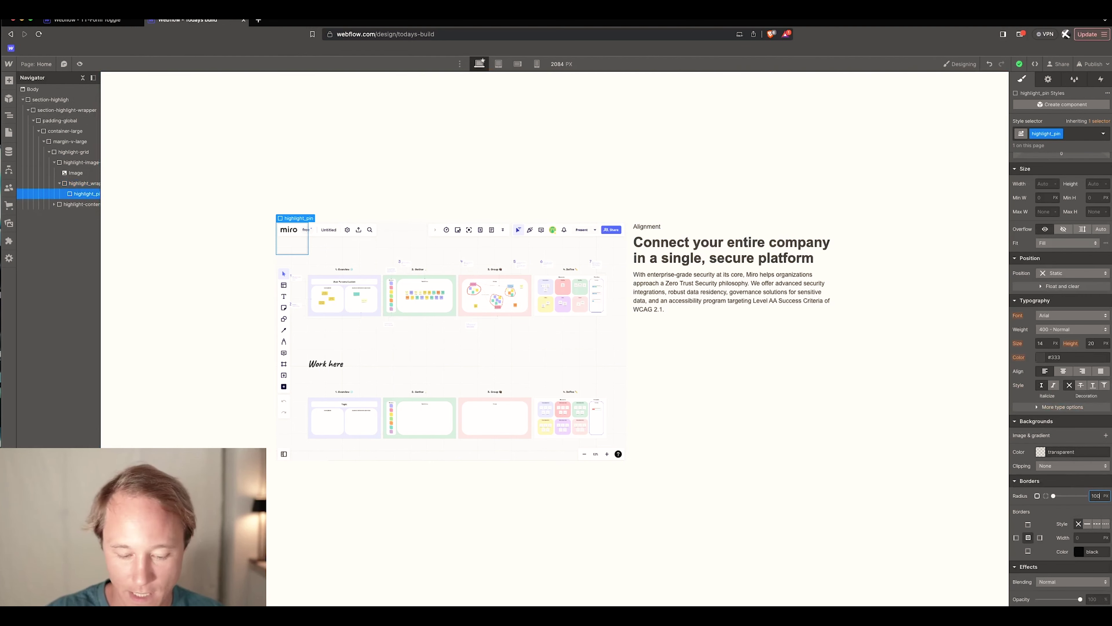
key("Return")
- Give the highlight_pin a solid 6 px border in the blue sampled from the Share button in the Miro image
left_click(1087, 524)
left_click(1084, 537)
type("6")
key("Return")
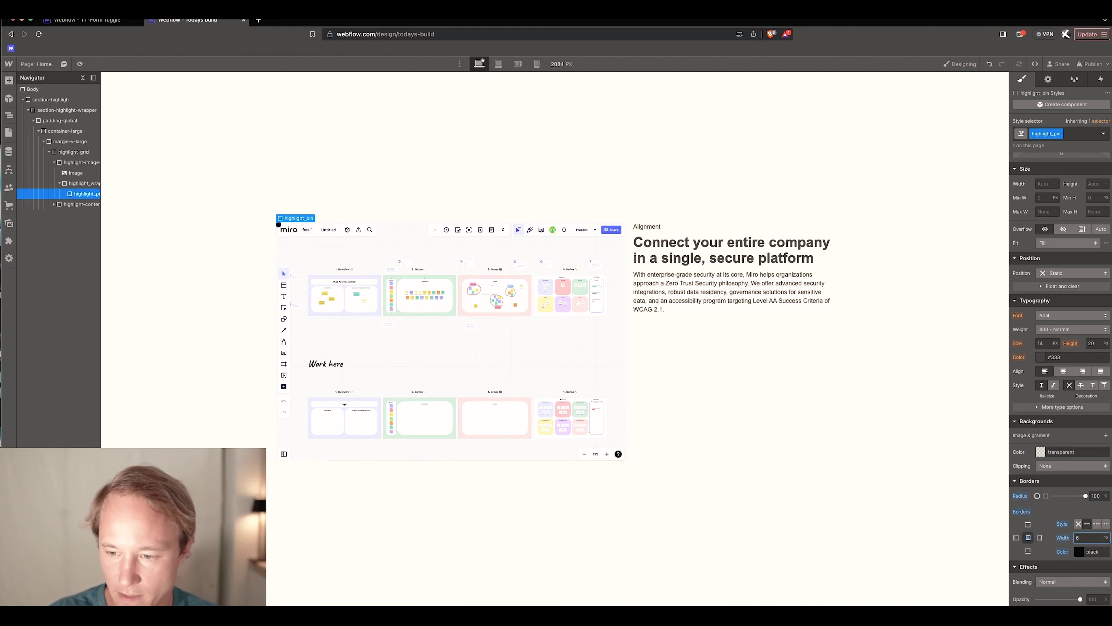
left_click(1078, 552)
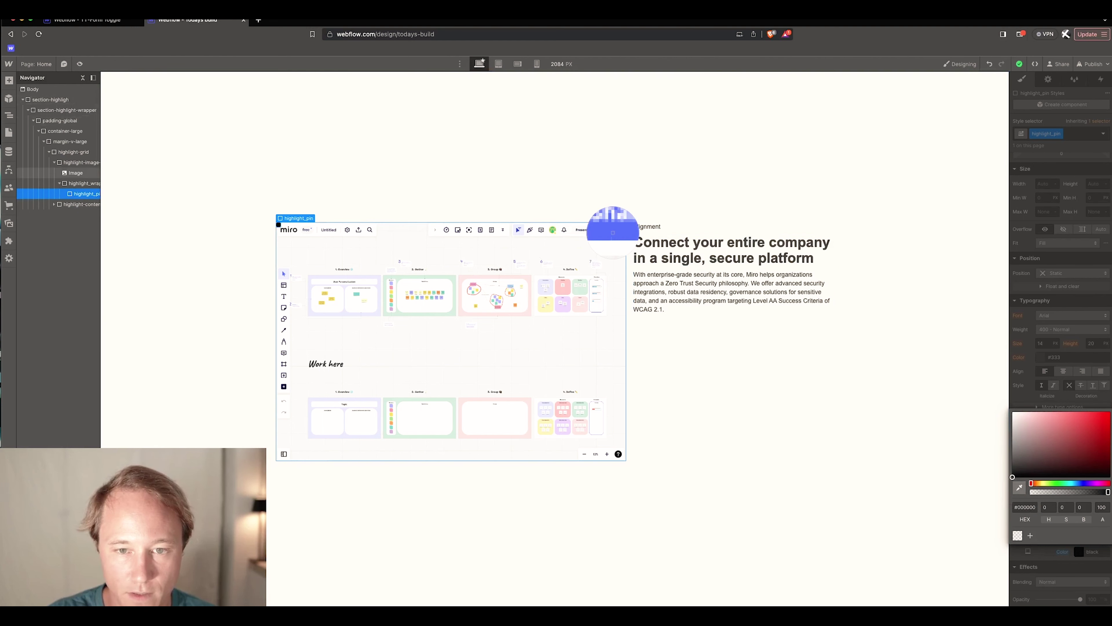
left_click(612, 232)
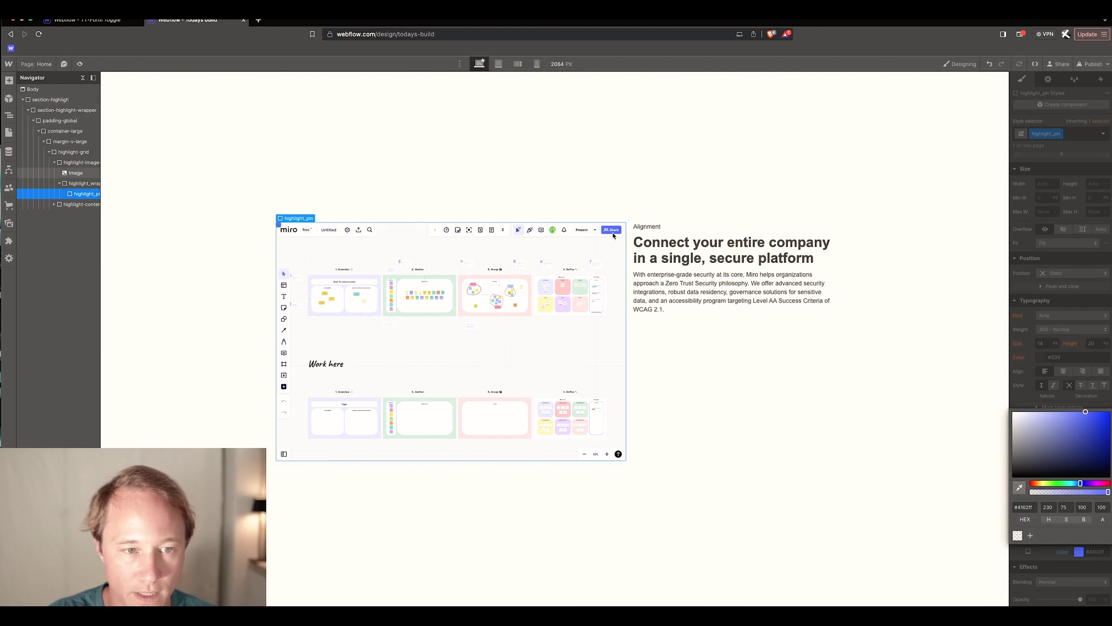
left_click(1032, 385)
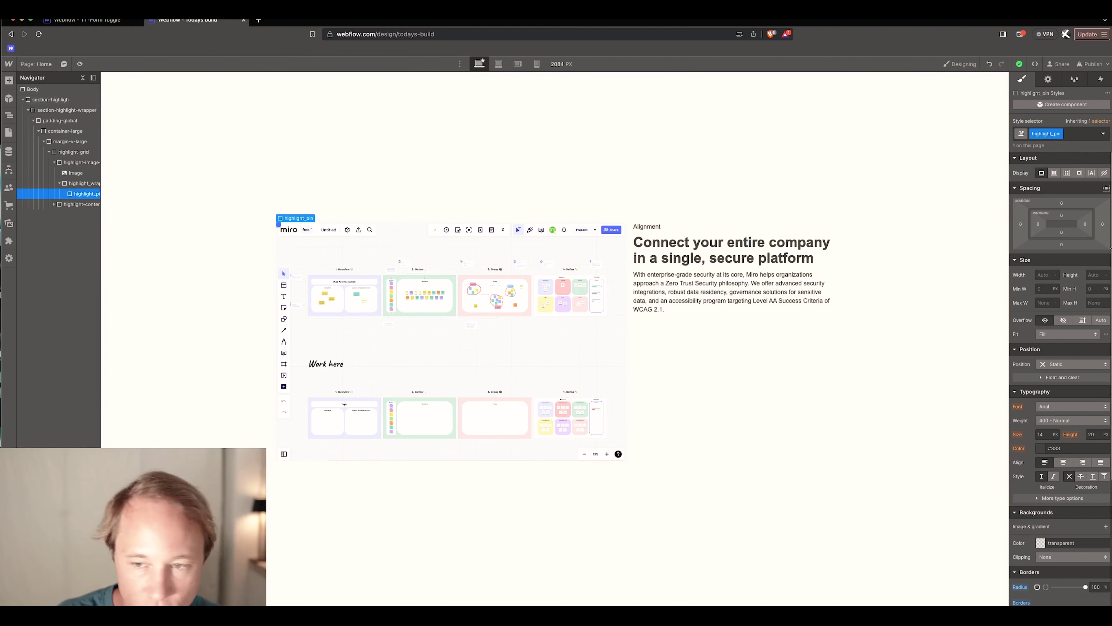
- Set the highlight_pin's width and height to 30 px each
left_click(1046, 274)
type("30")
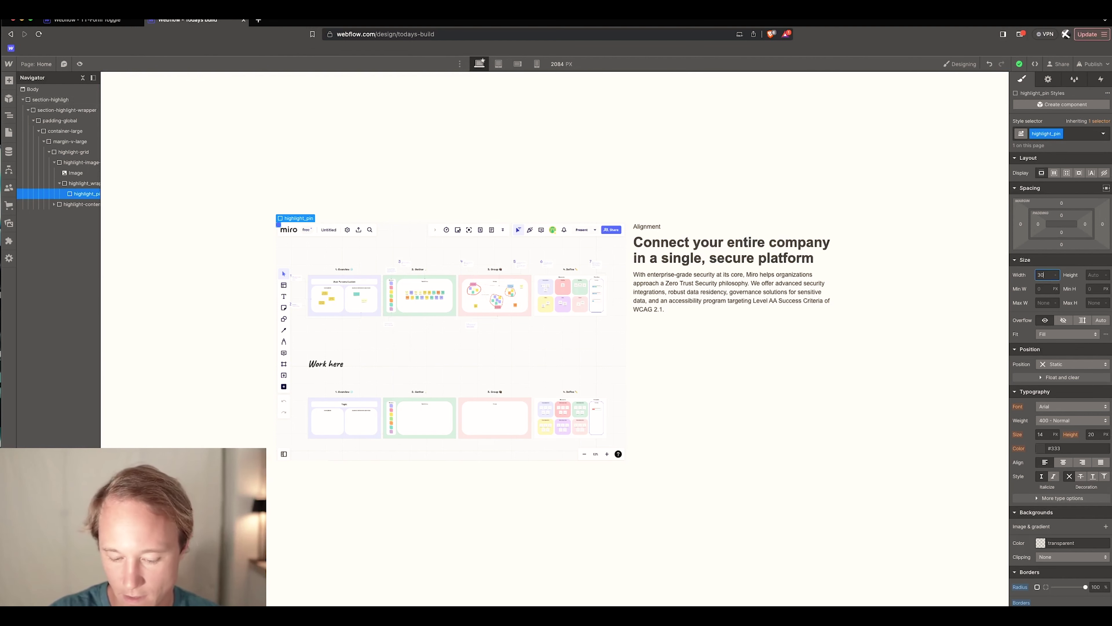
key("Return")
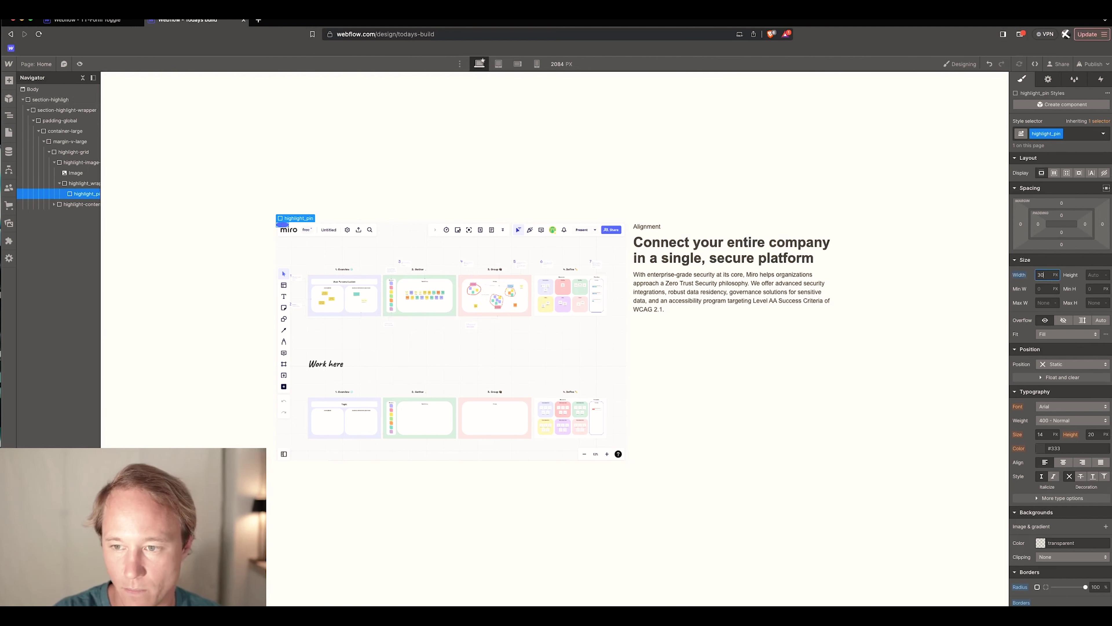
left_click(1095, 275)
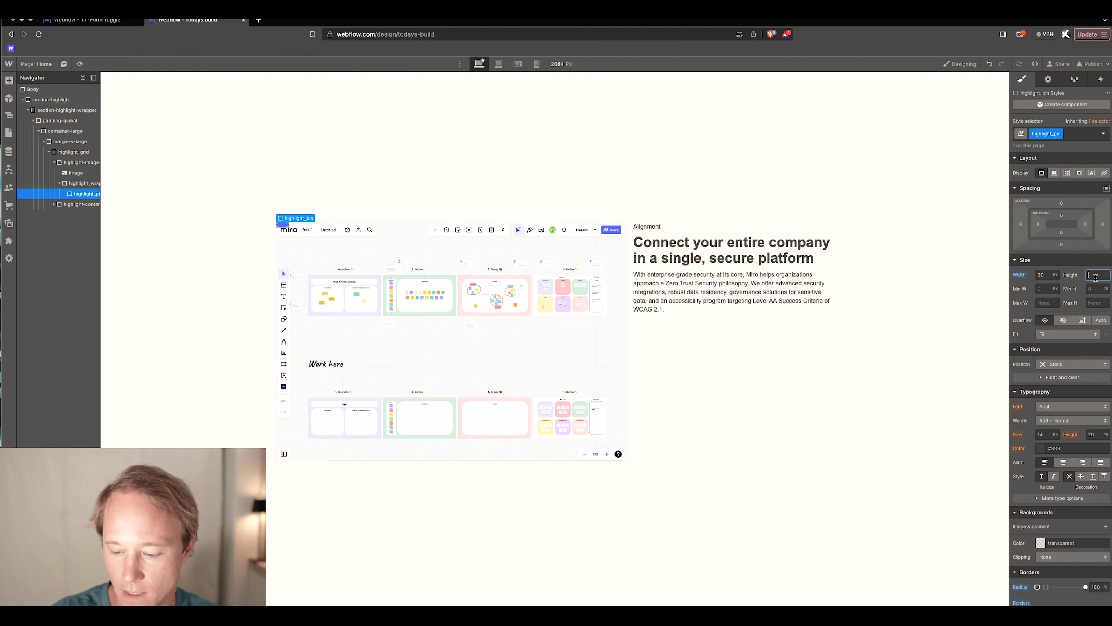
type("30p")
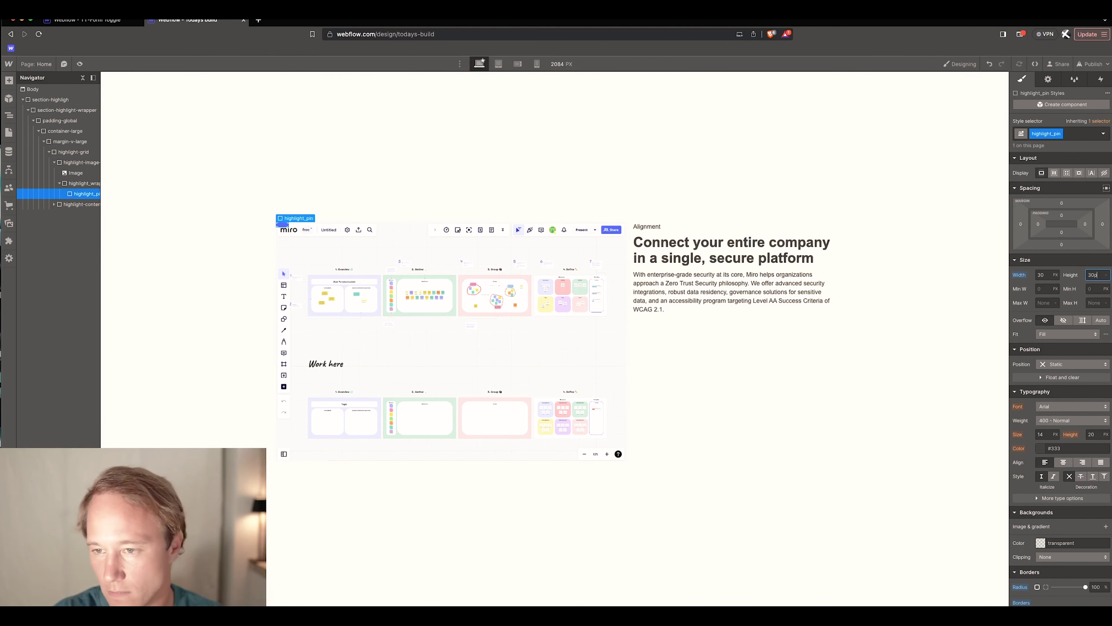
key("Return")
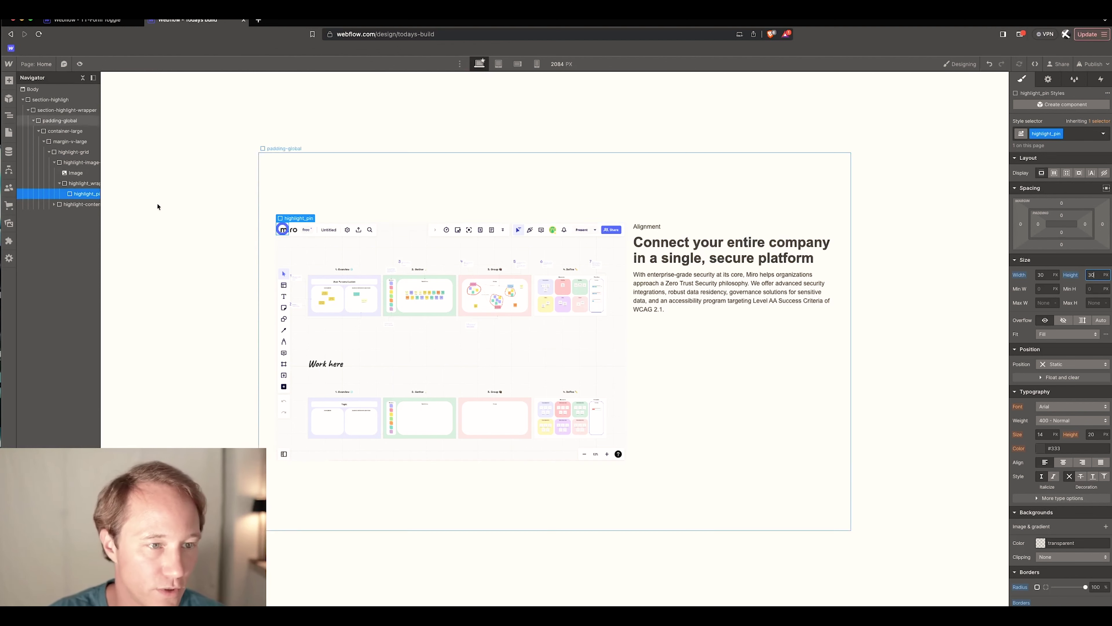
- Add a second div block inside the highlight_wrapper, after the highlight_pin
left_click(87, 183)
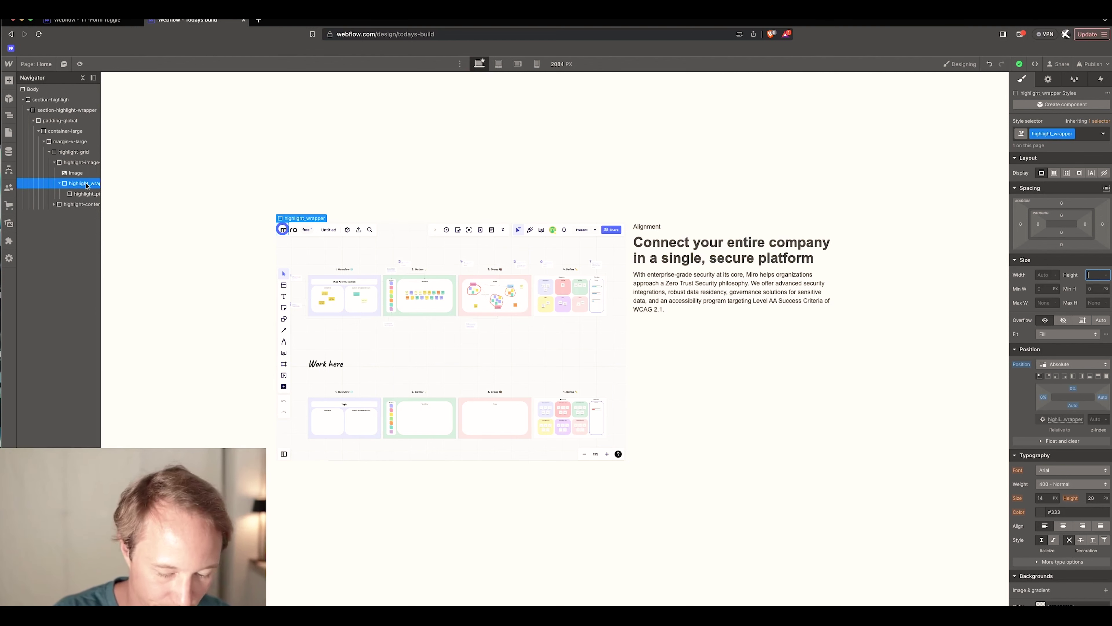
key("super+e")
type("div")
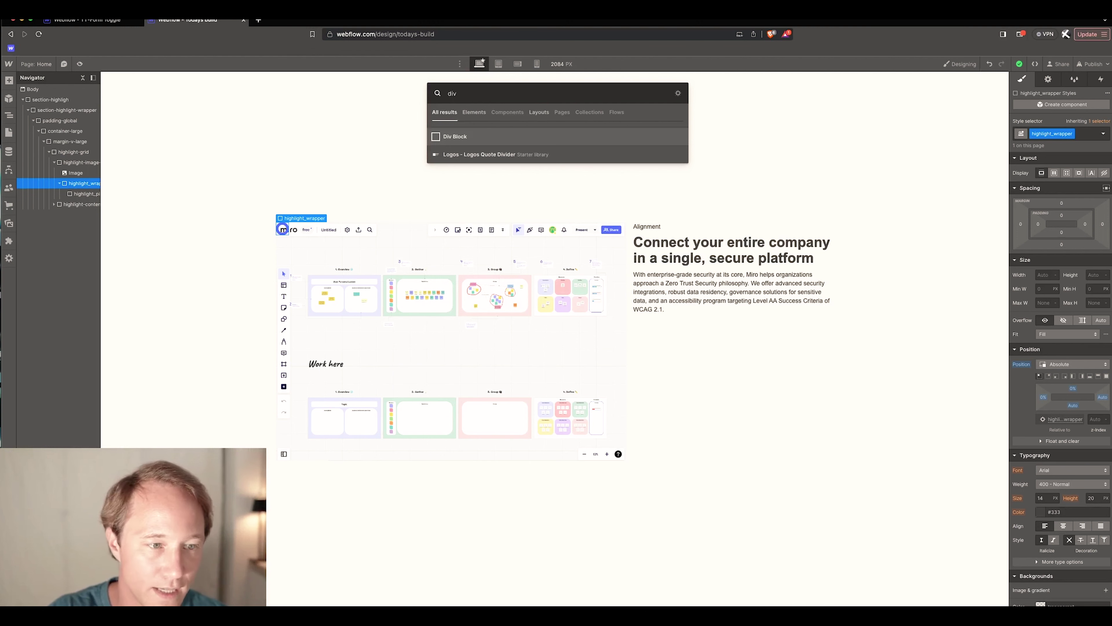
key("Return")
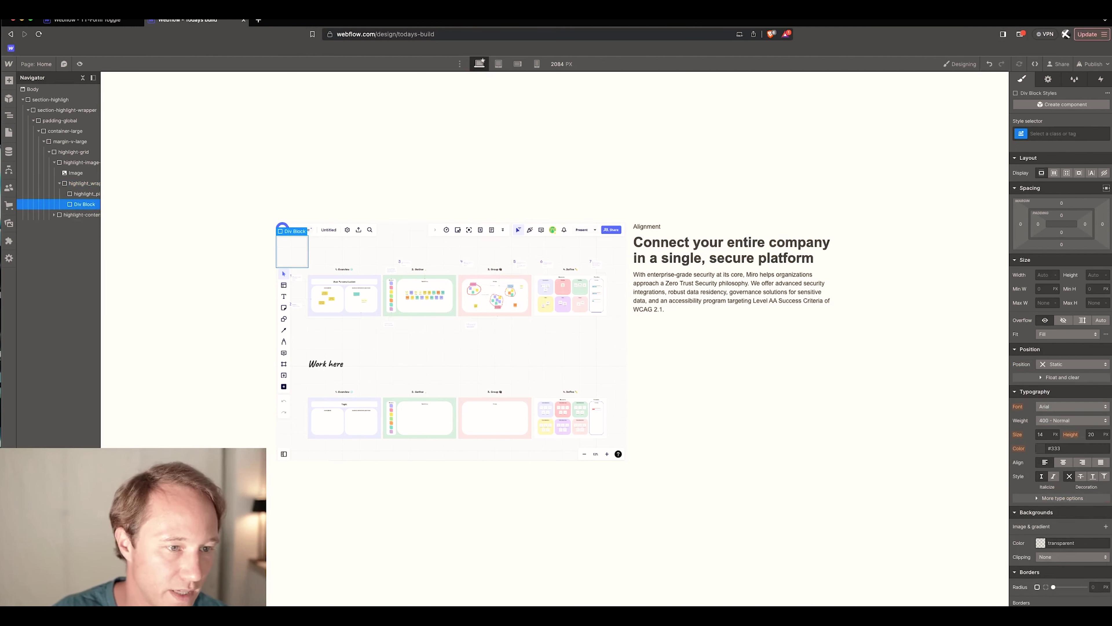
- Assign the new class highlight_modal-wrapper to the unstyled div block inside the highlight_wrapper
left_click(1040, 133)
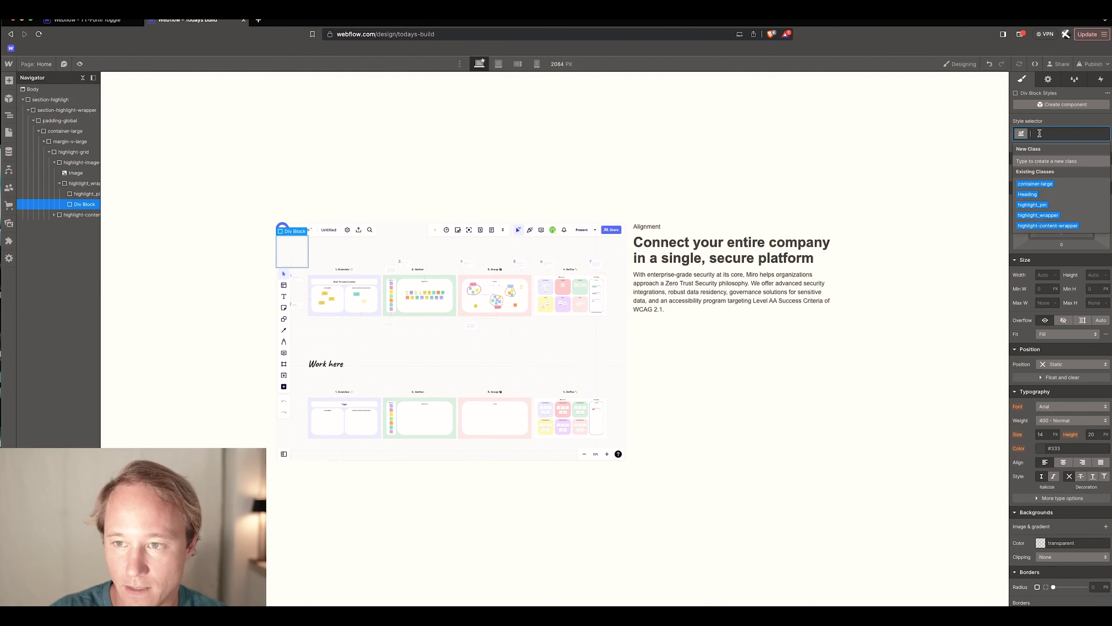
type("hi")
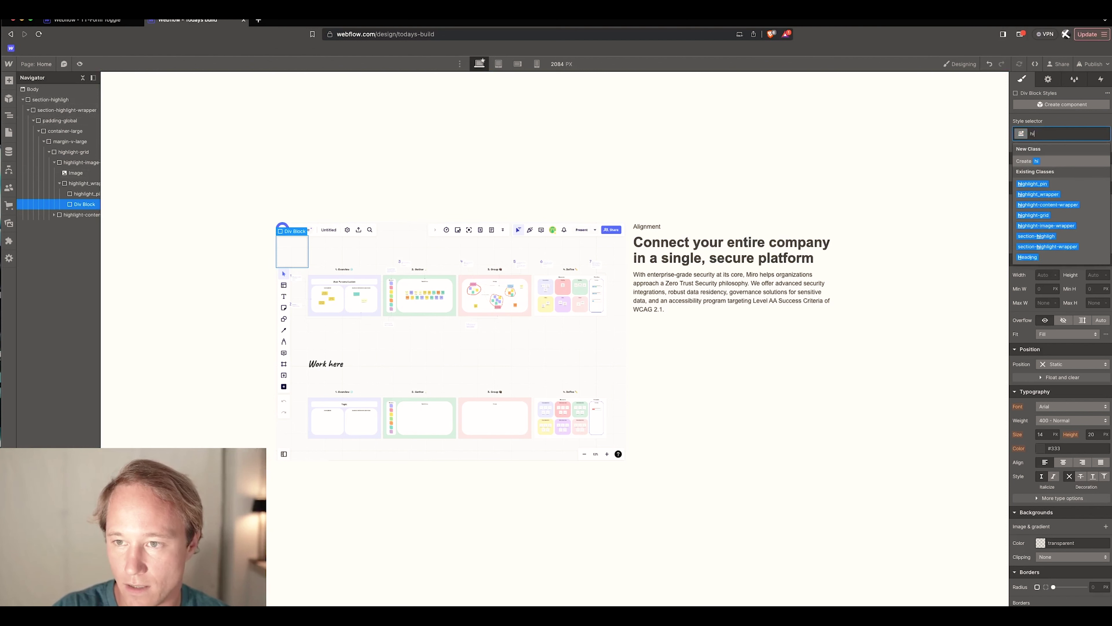
type("ghlight_")
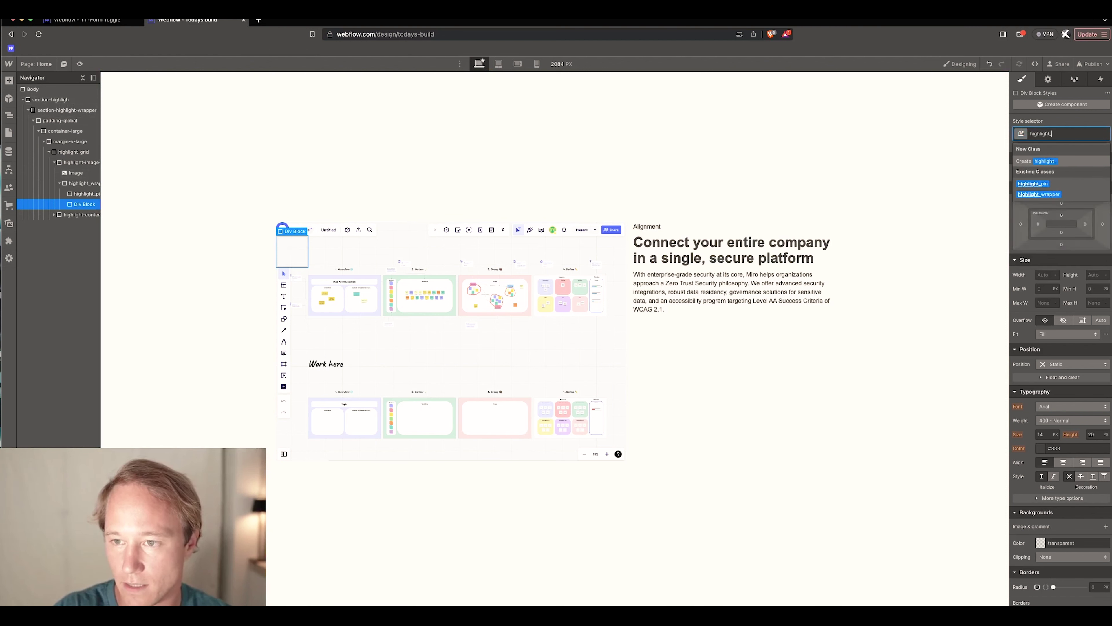
type("mog")
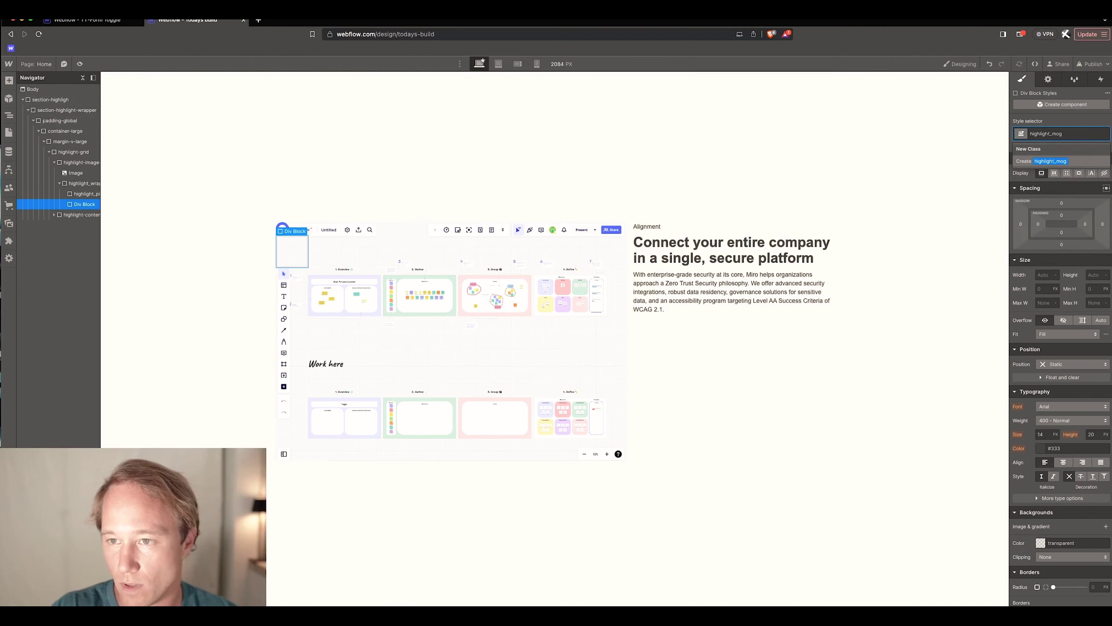
key("BackSpace")
type("dal")
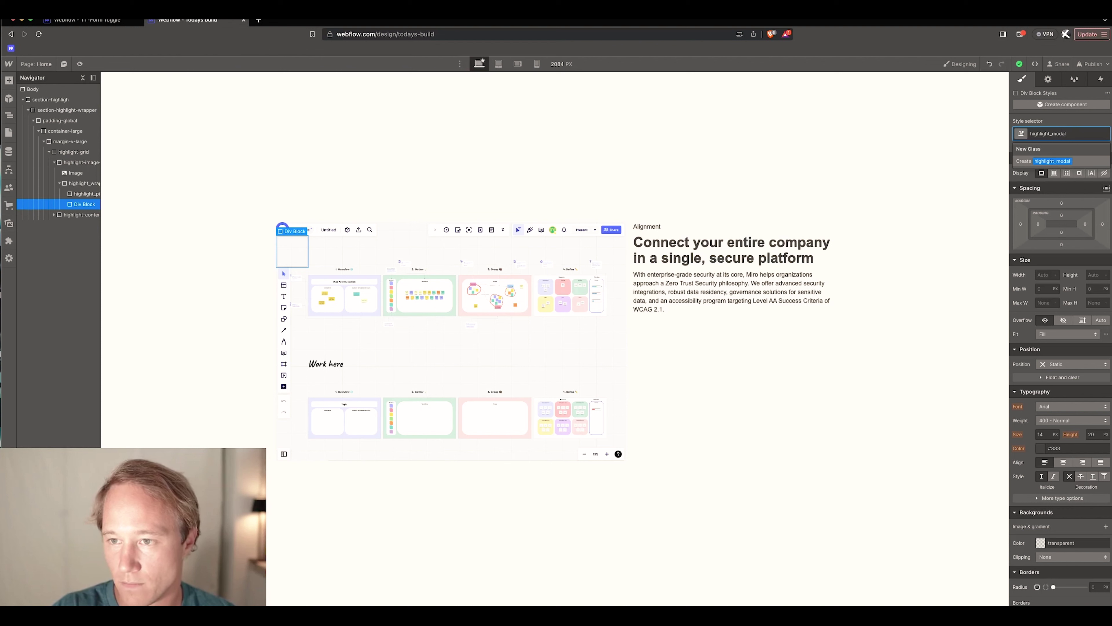
type("-wrapper")
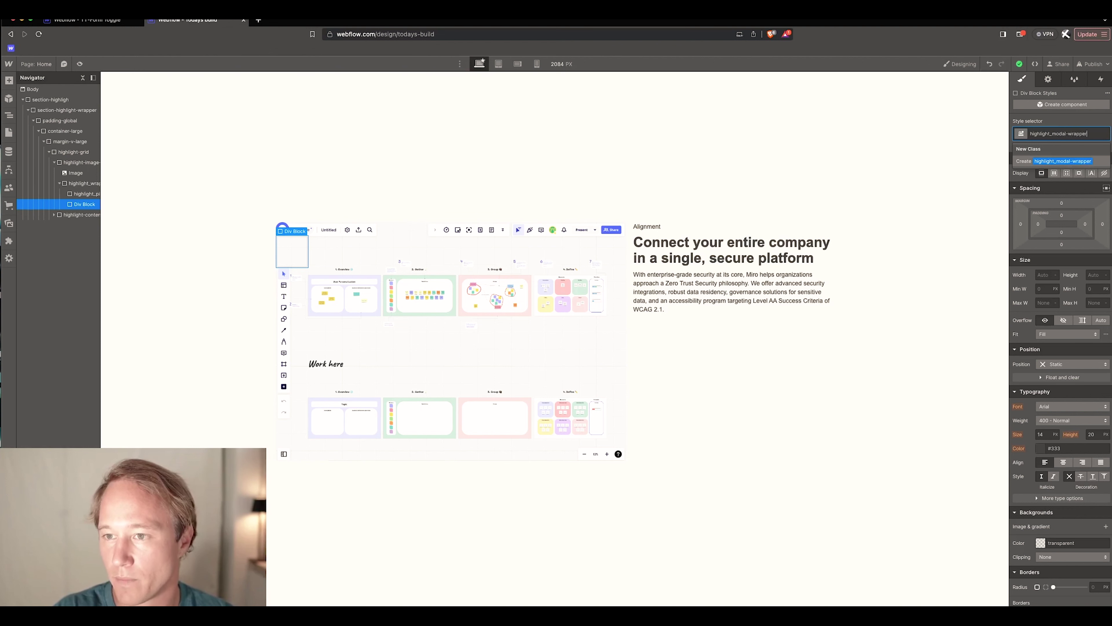
key("Return")
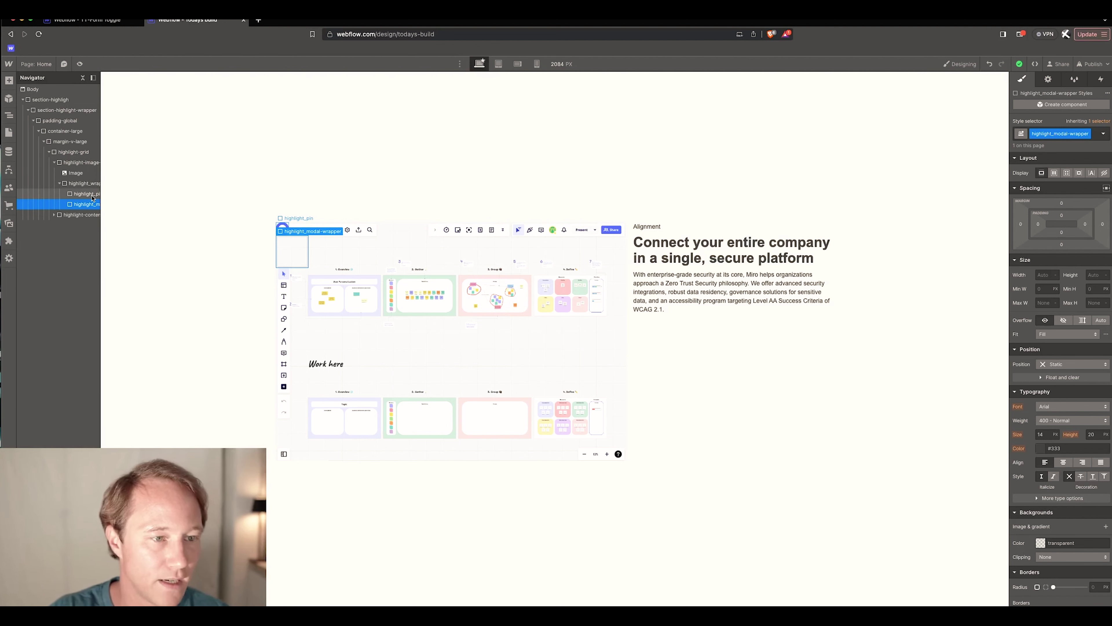
- Add a div block inside the highlight_modal-wrapper and expand the wrapper in the element tree
key("super+e")
type("div")
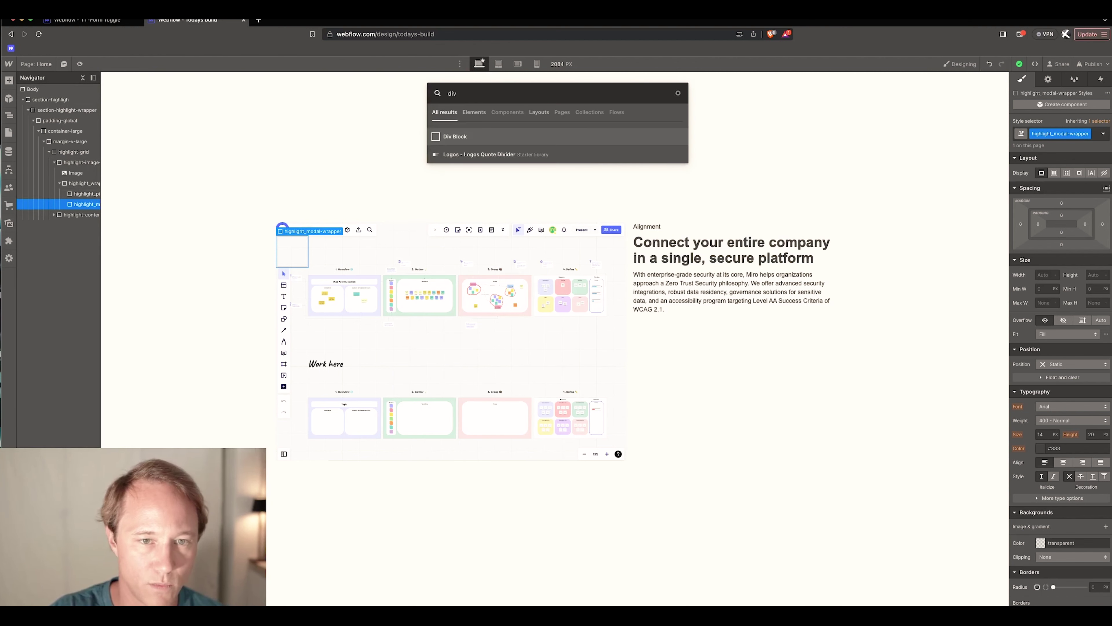
key("Return")
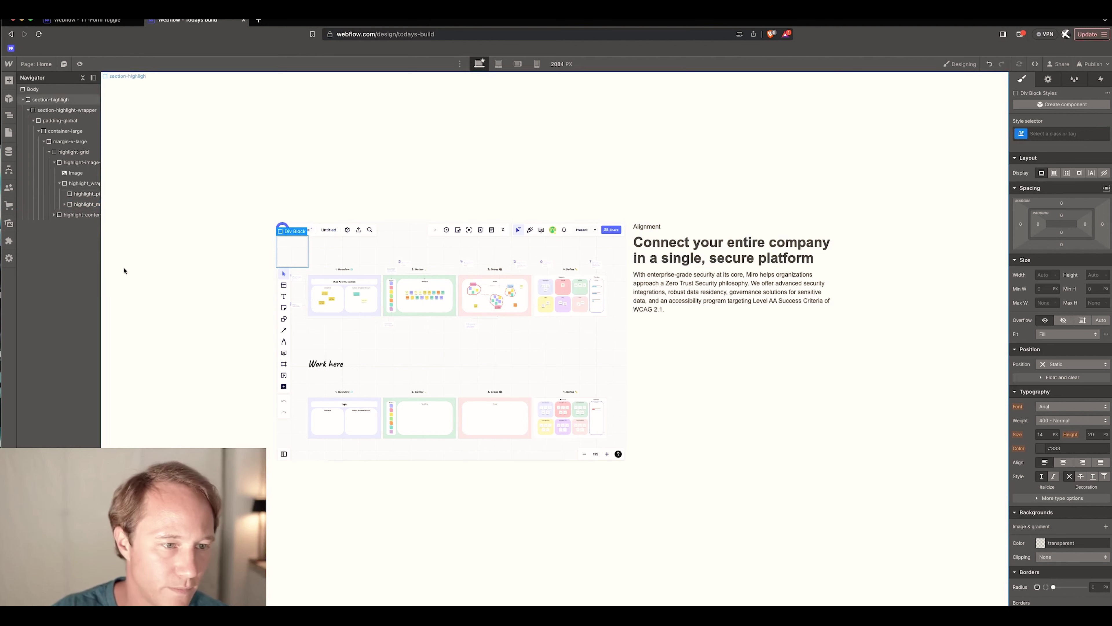
left_click(64, 204)
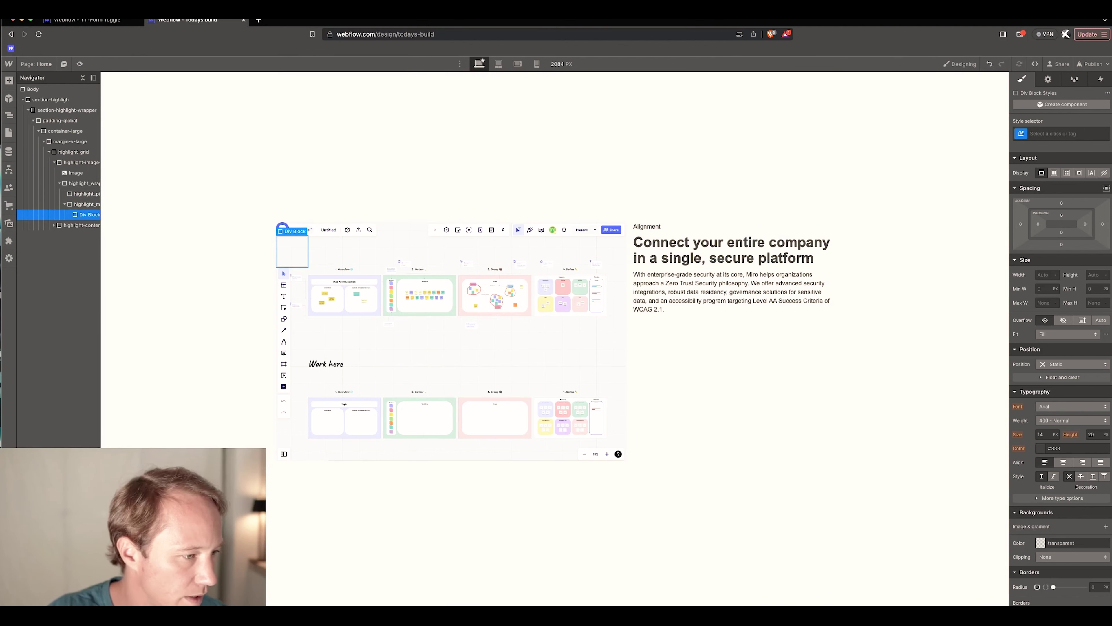
- Assign the new class highligh_modal to the div block nested in the highlight_modal-wrapper
left_click(1089, 131)
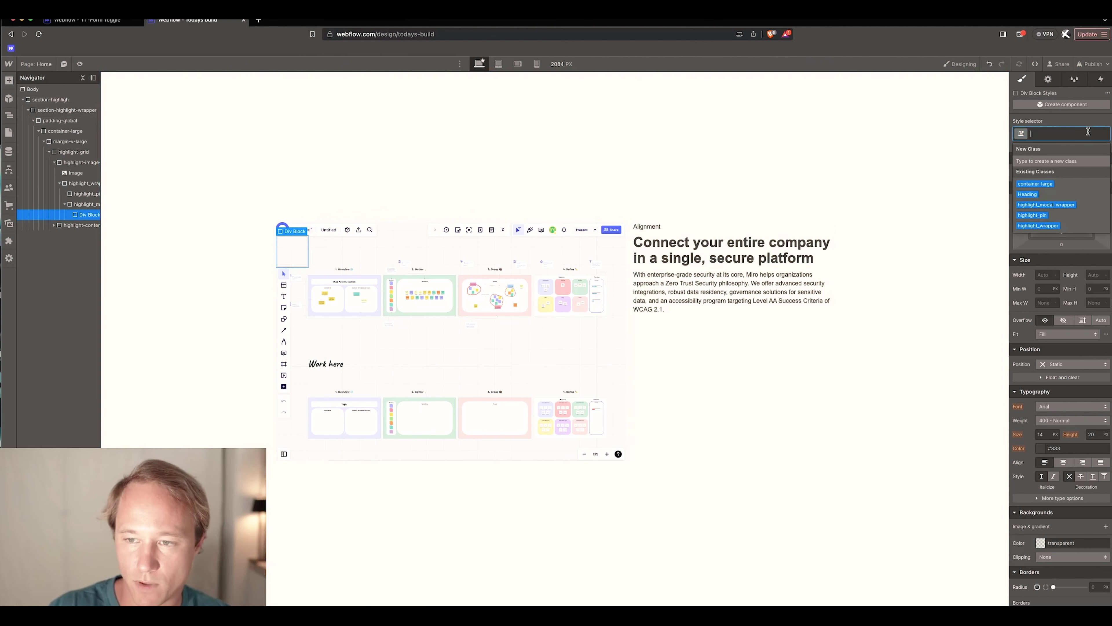
type("highligh-")
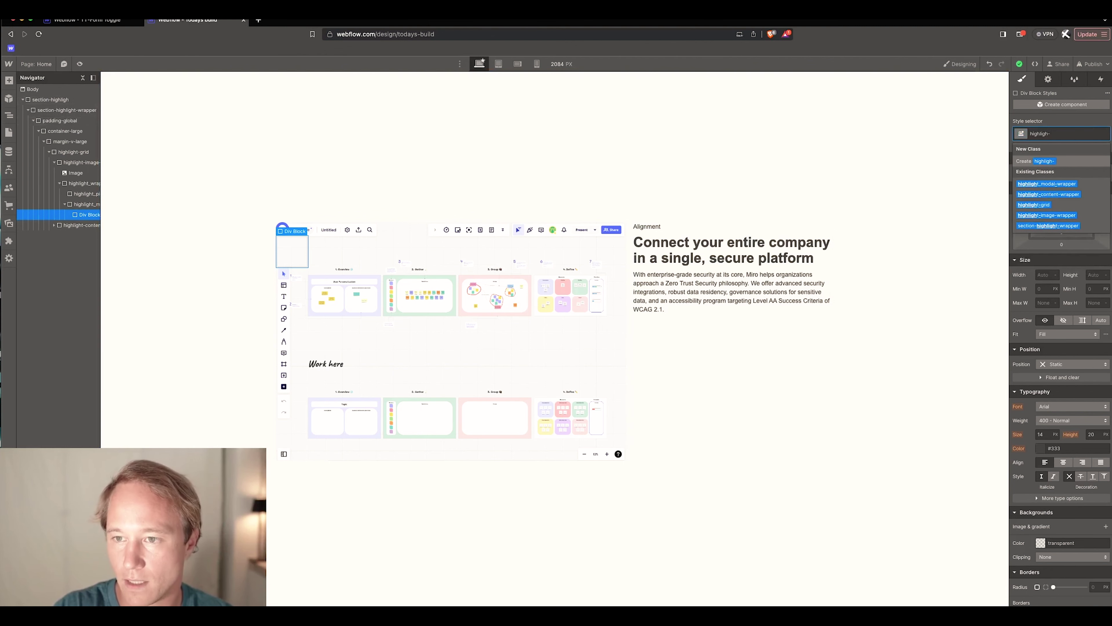
key("BackSpace")
type("_modal")
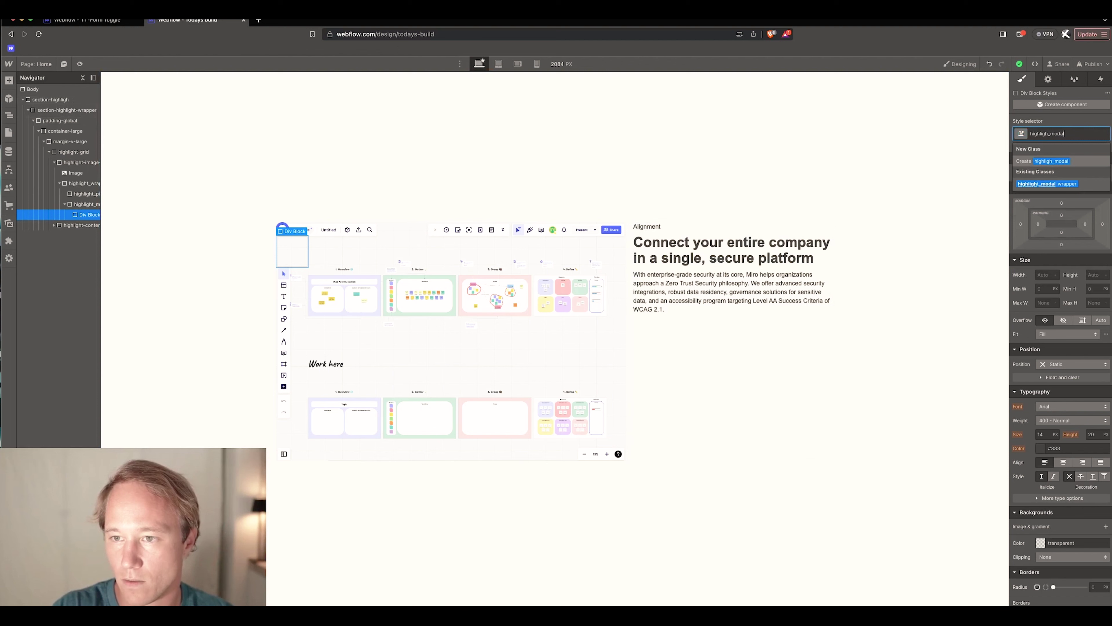
key("Return")
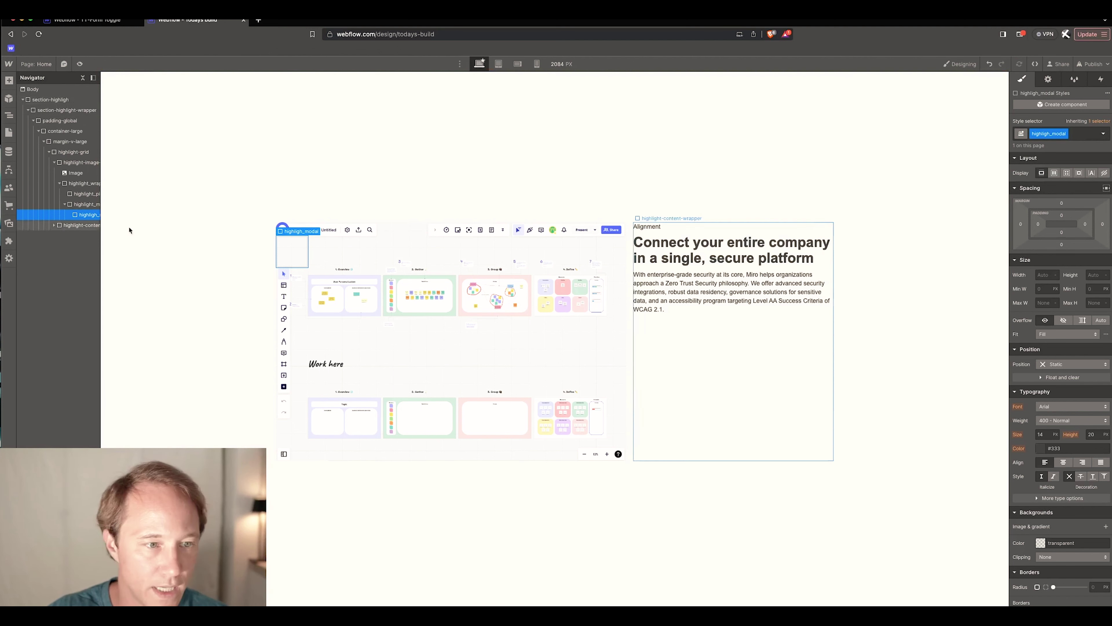
- Add a text block inside the highligh_modal div reading "Zoom in and out to see all your company's goal"
key("super+k")
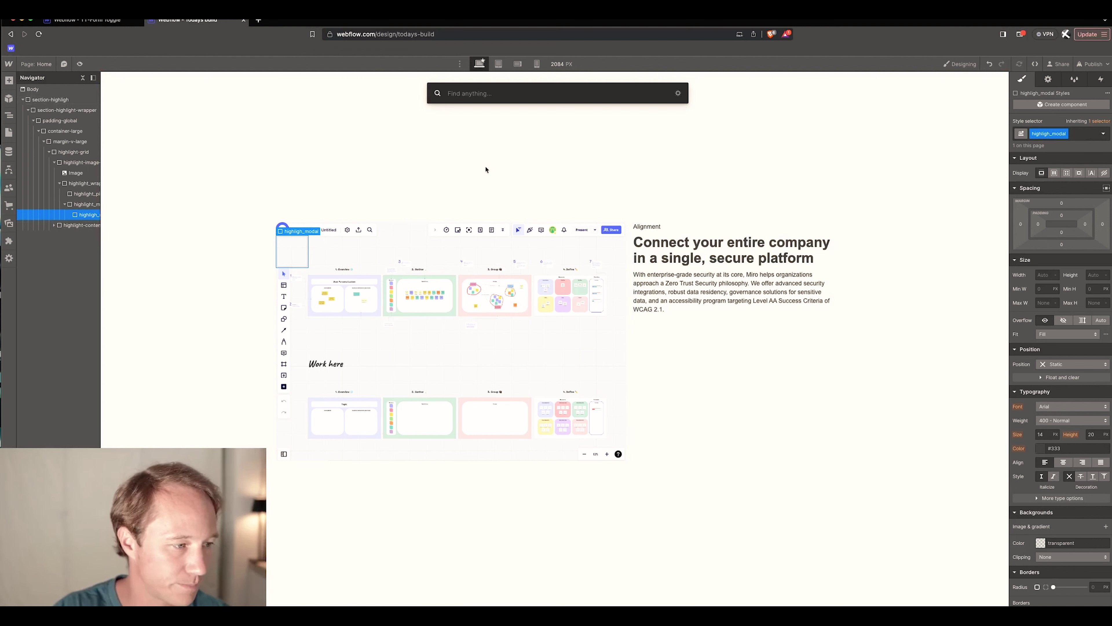
type("te")
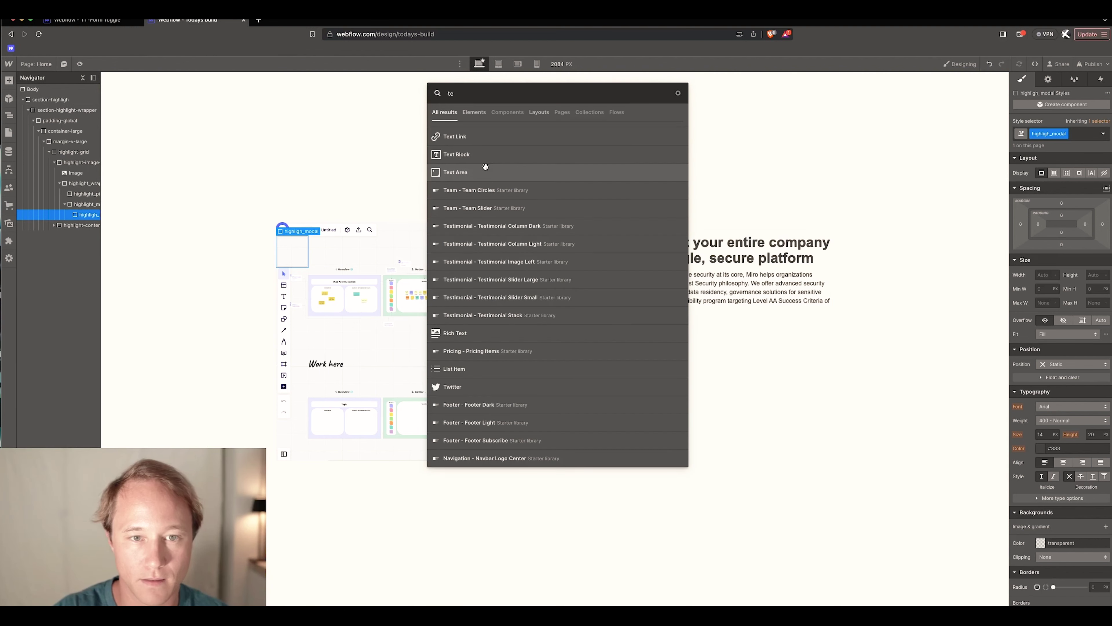
left_click(487, 157)
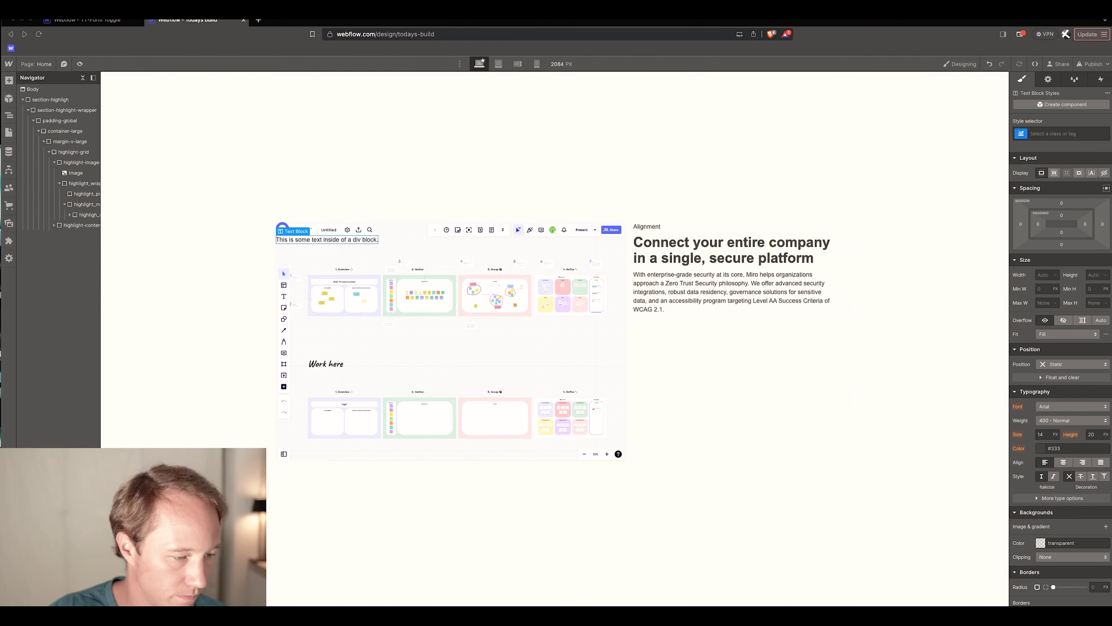
key("Return")
key("super+a")
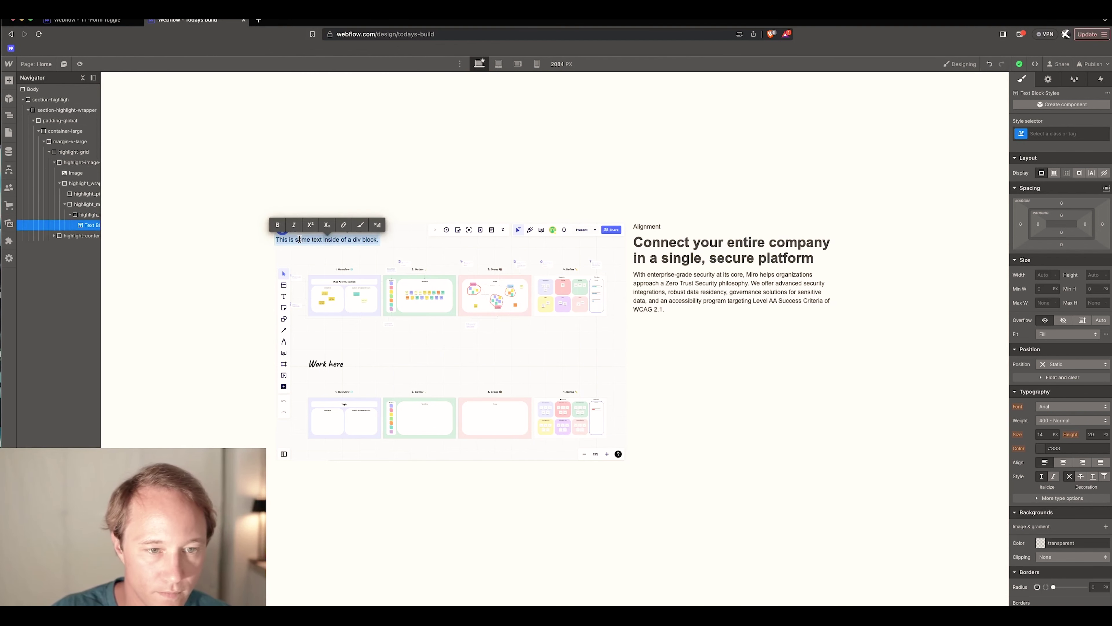
type("Zoom in and out to see all your company's goal")
key("Escape")
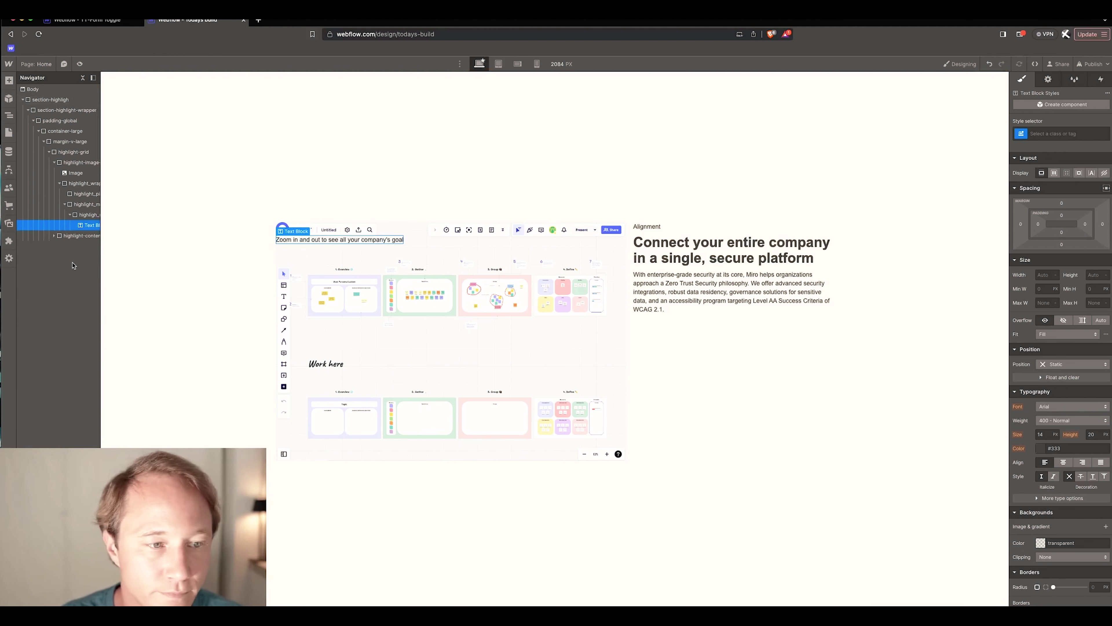
- Set the padding of the highligh_modal class to 0.5rem on all four sides
left_click(82, 204)
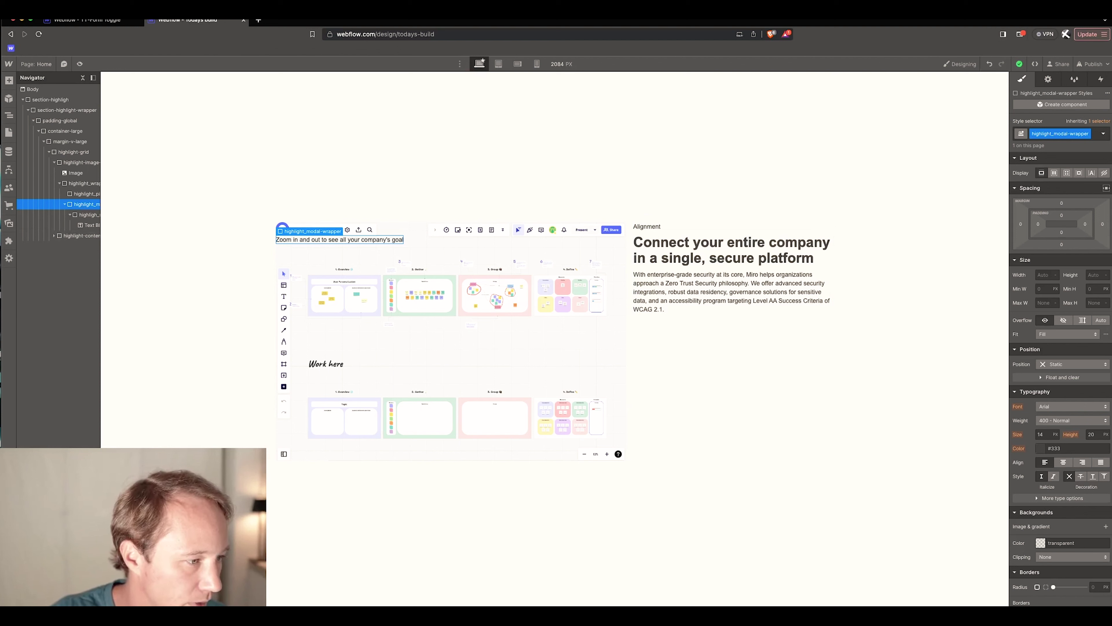
left_click(77, 215)
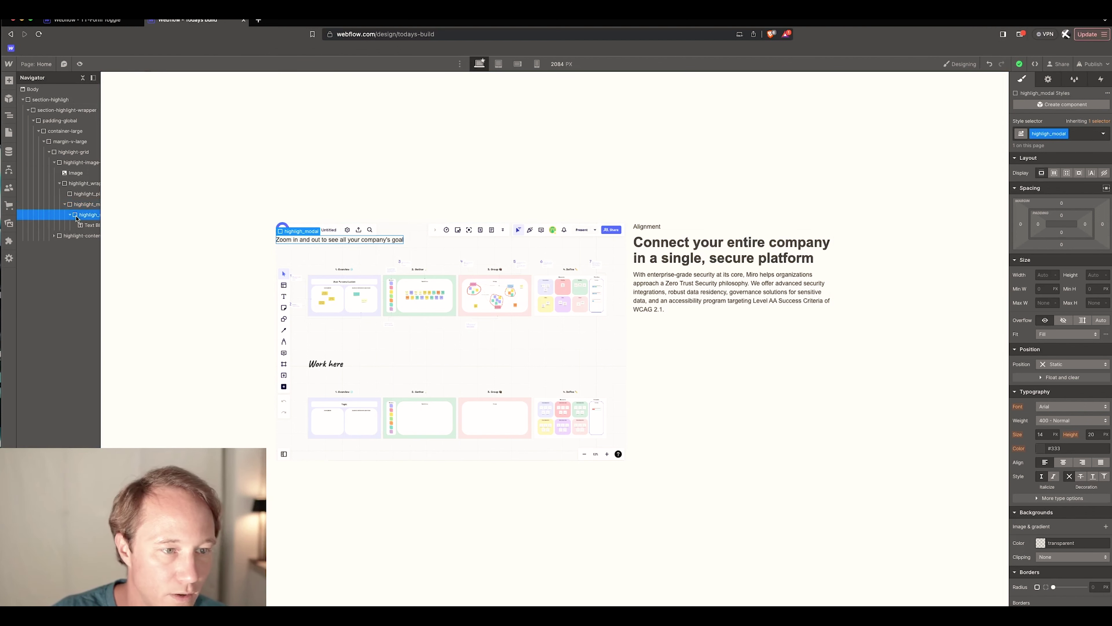
left_click(1038, 224)
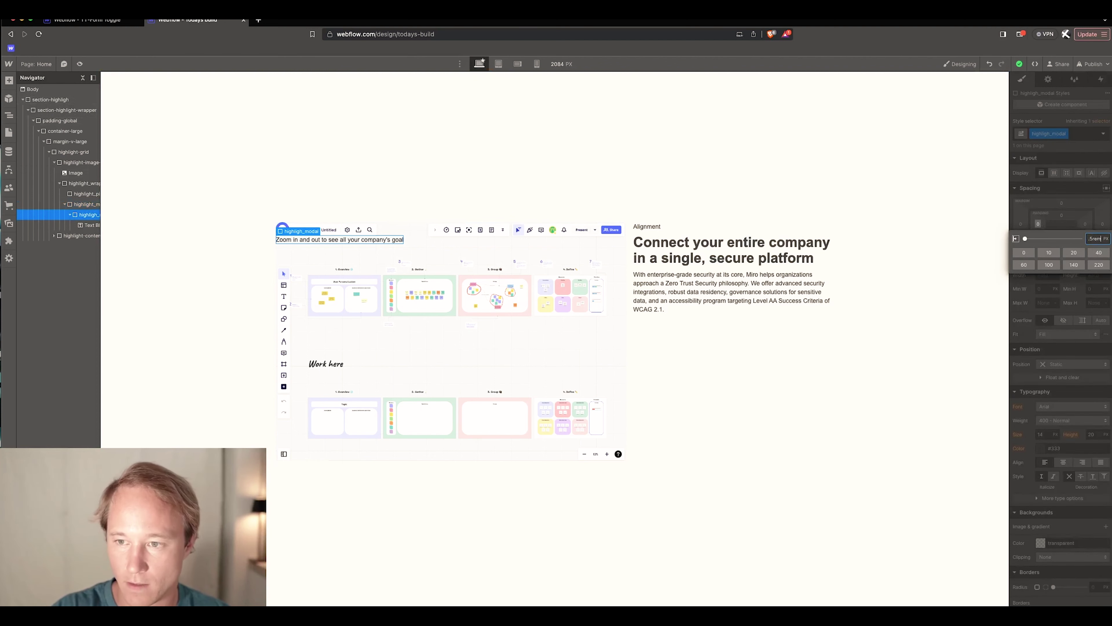
key("Return")
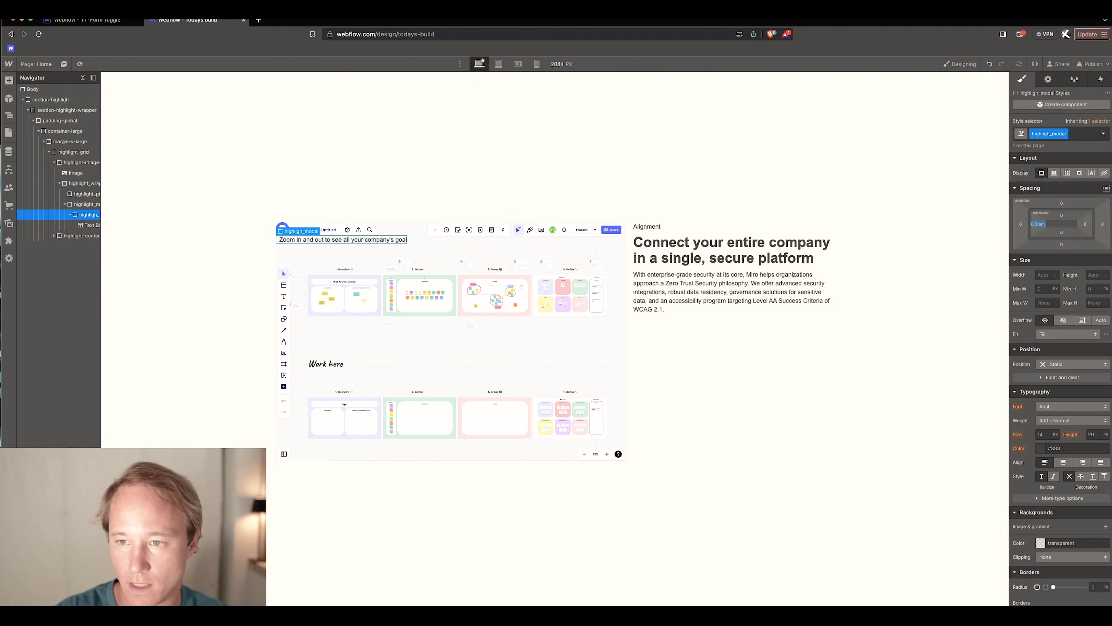
left_click(1040, 224, "shift")
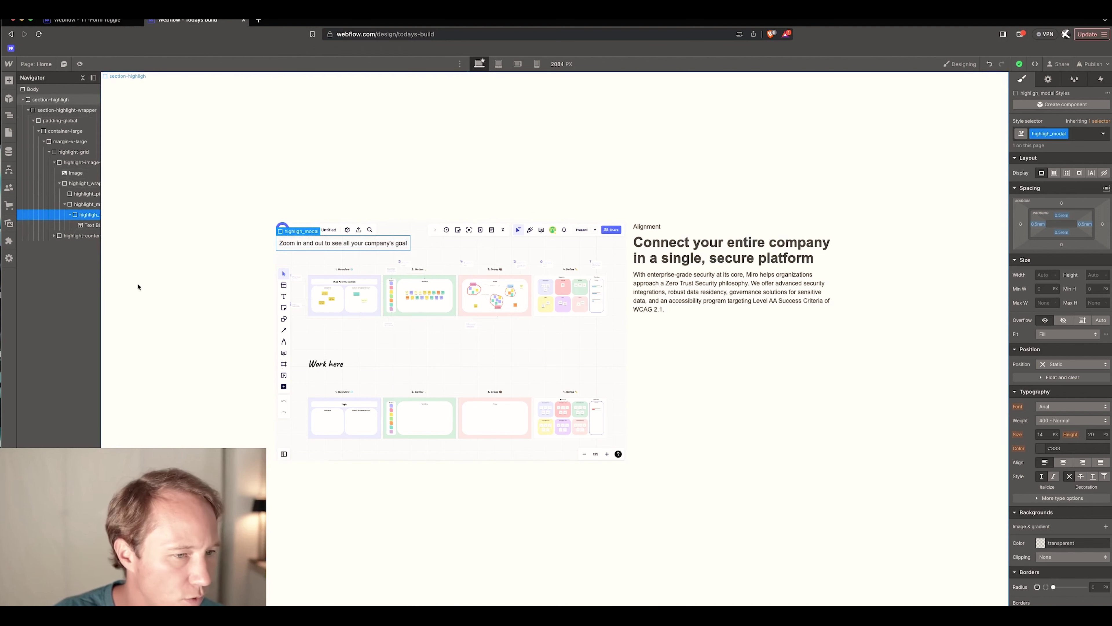
- Limit the highligh_modal class to a maximum width of 13rem
left_click(1047, 302)
type("13")
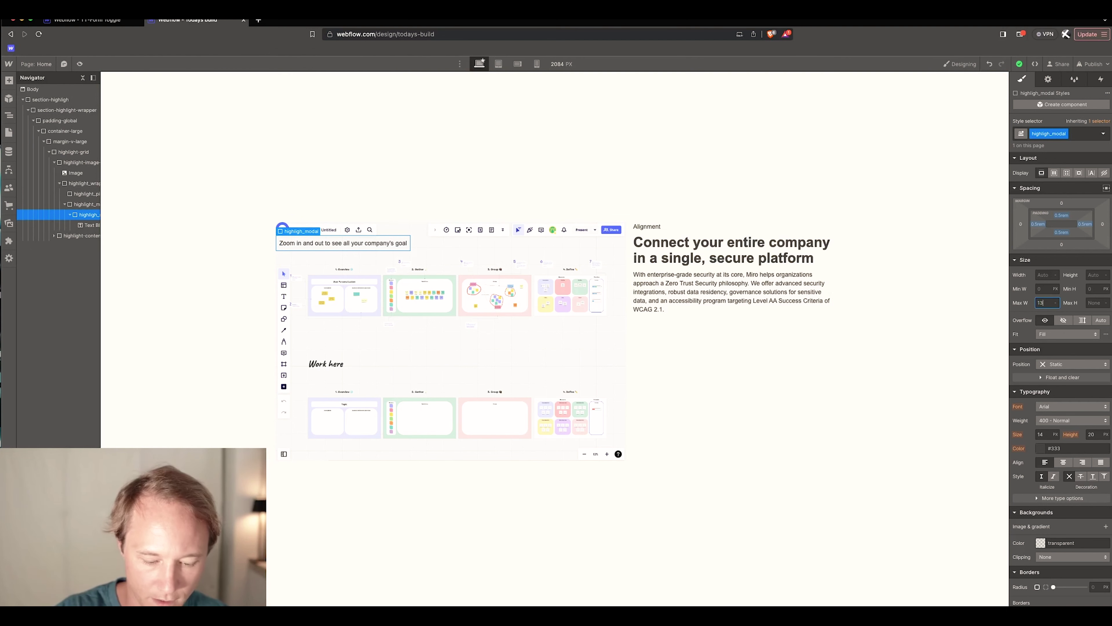
type("rem")
key("Return")
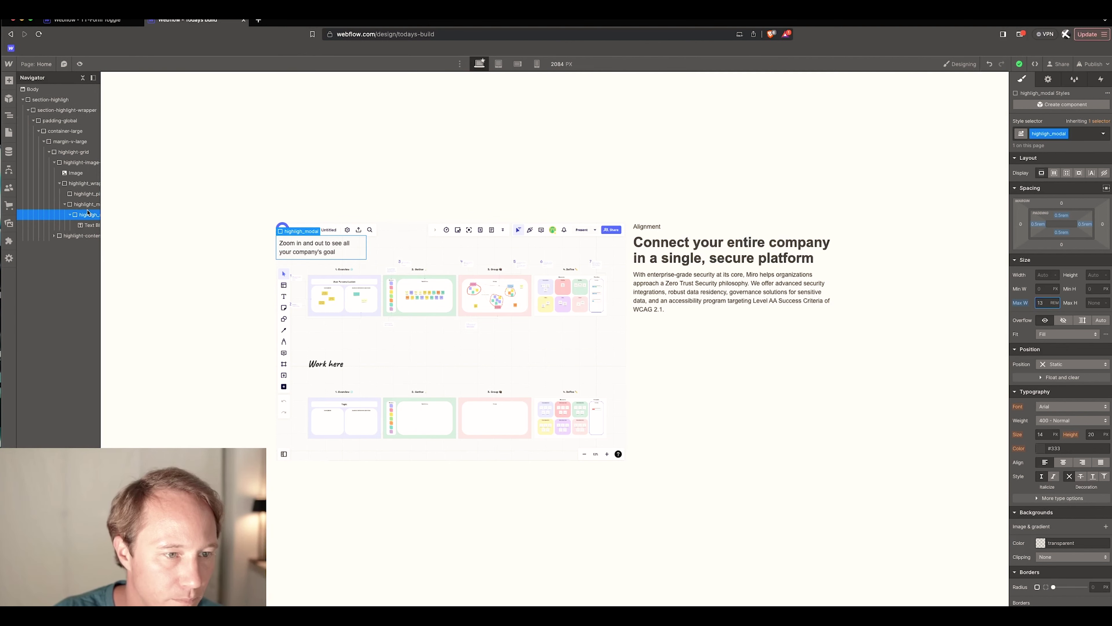
- Give the highligh_modal a blue #4162ff background sampled from the Share button in the Miro board image
scroll(1051, 413, "down", 3)
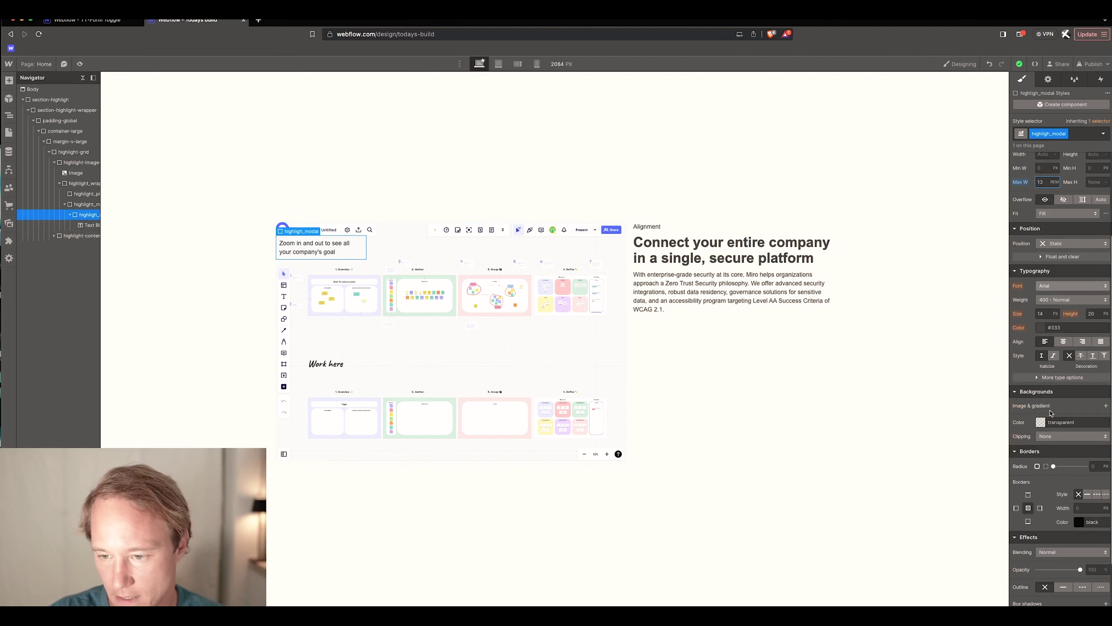
left_click(1040, 422)
left_click(1028, 504)
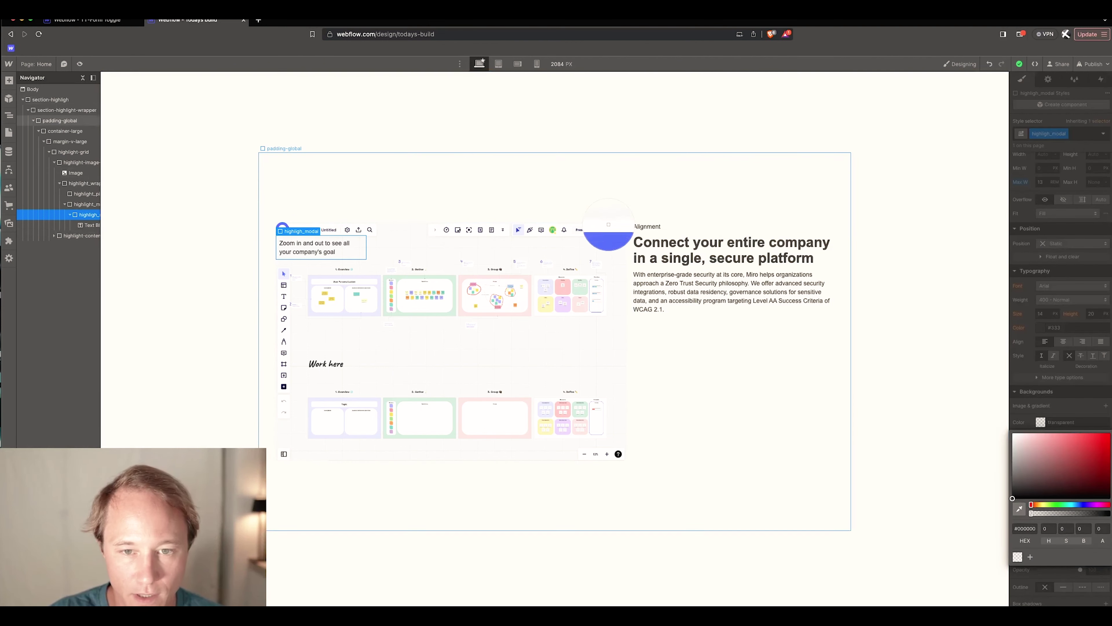
left_click(611, 230)
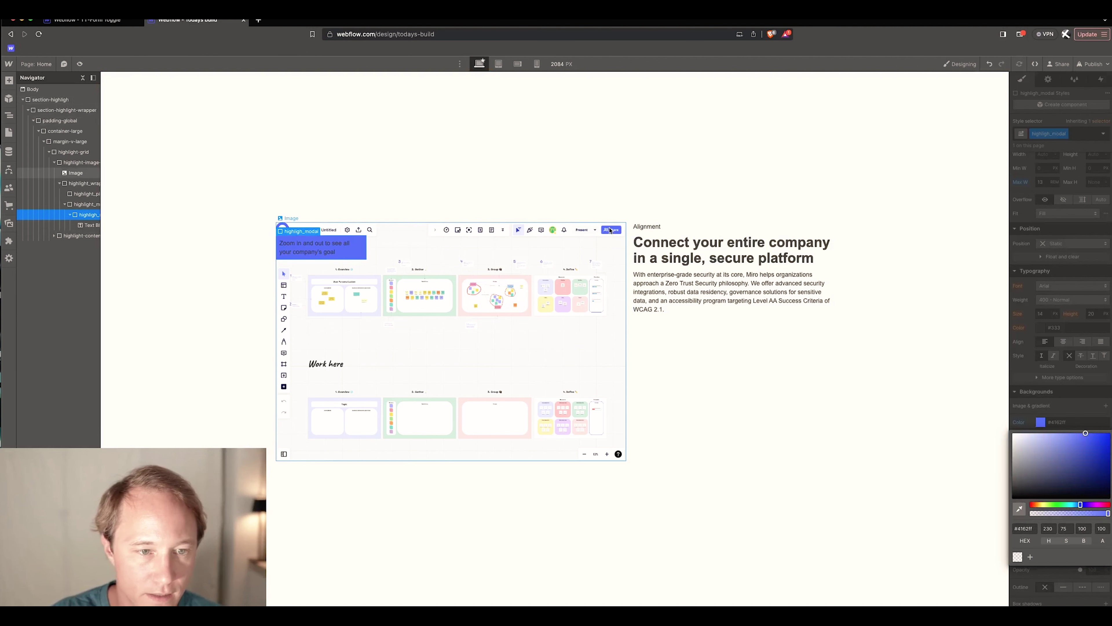
- Round the corners of the highligh_modal with a border radius of 8 px
scroll(1086, 414, "down", 2)
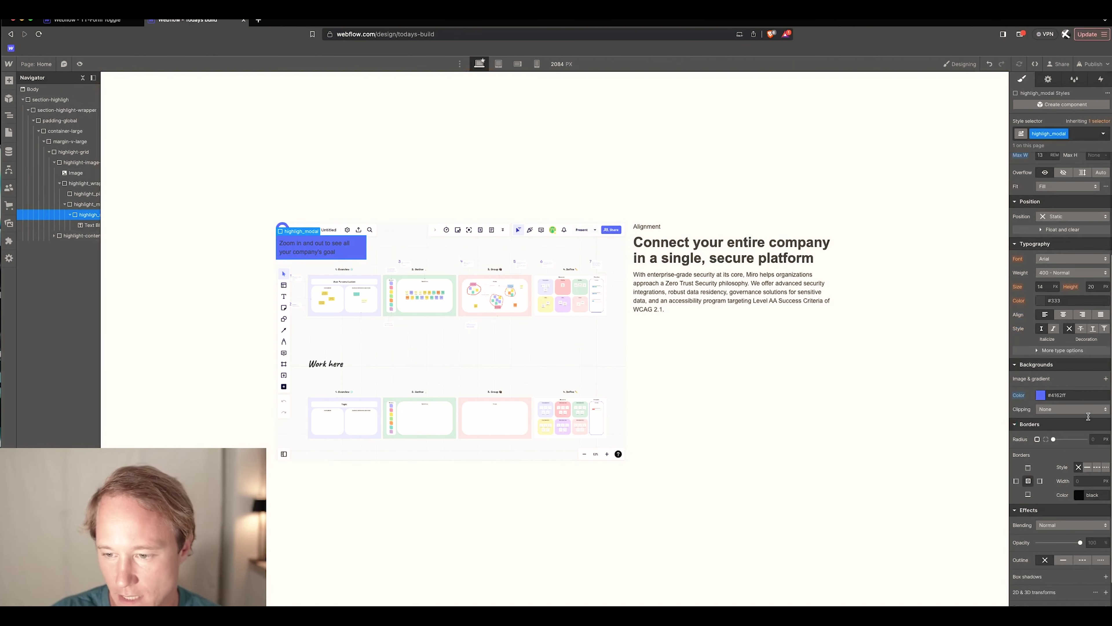
left_click(1093, 439)
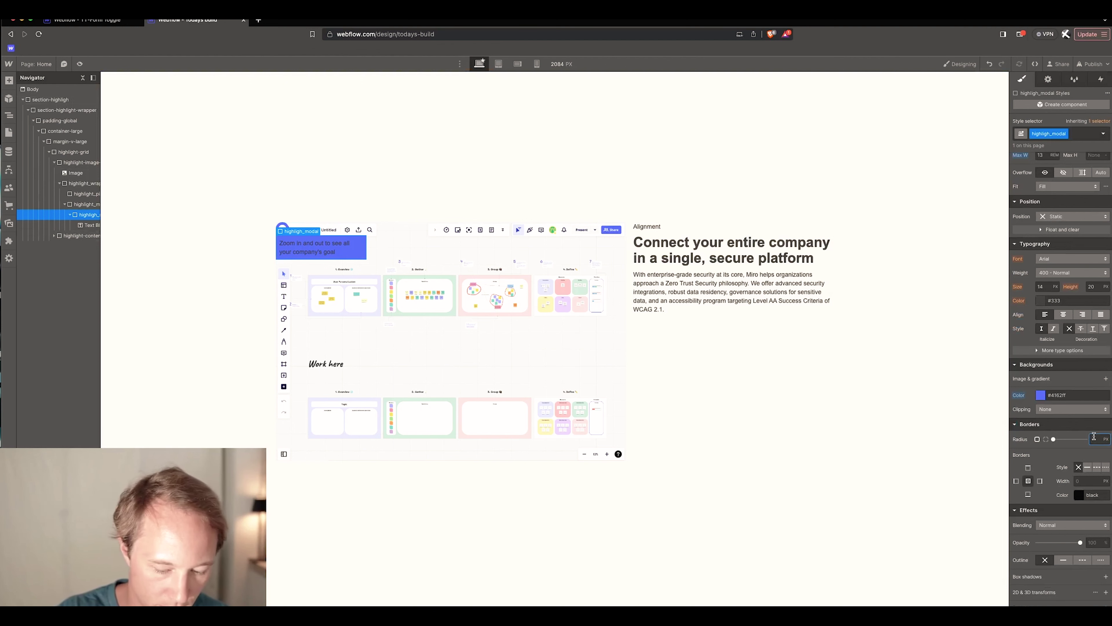
type("6")
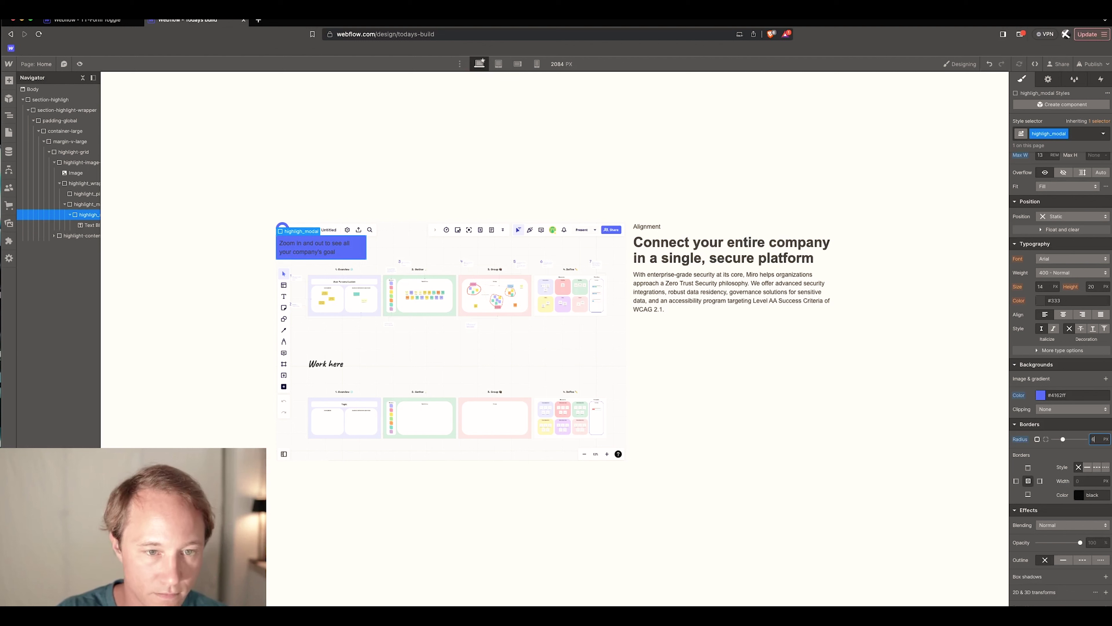
type("8")
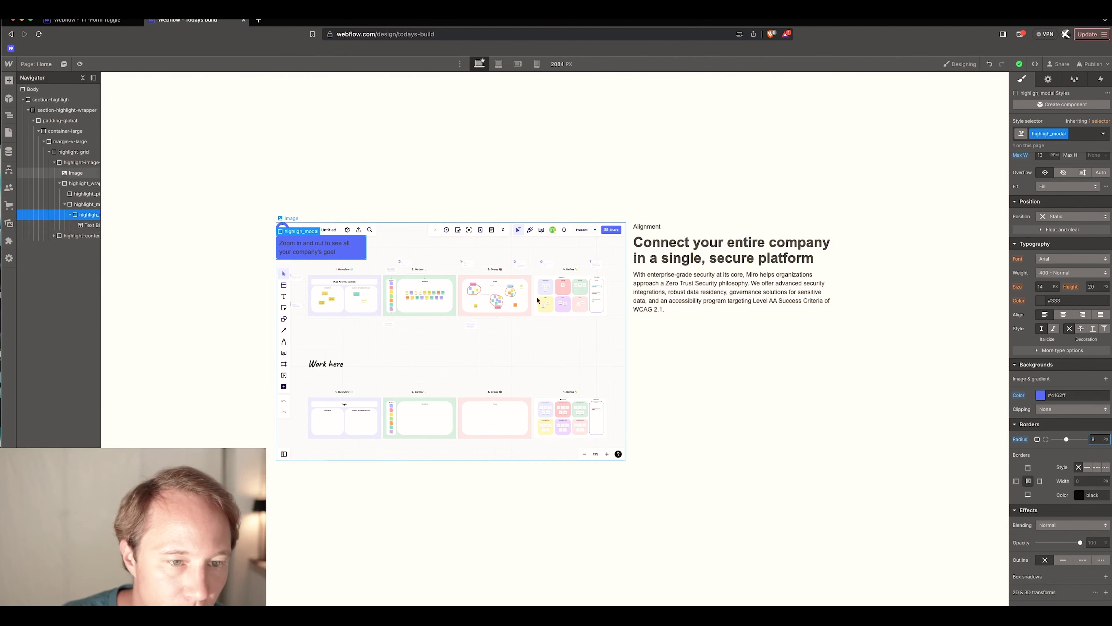
- Set the highlight_wrapper to a vertical flex layout with its children aligned to the center
left_click(82, 183)
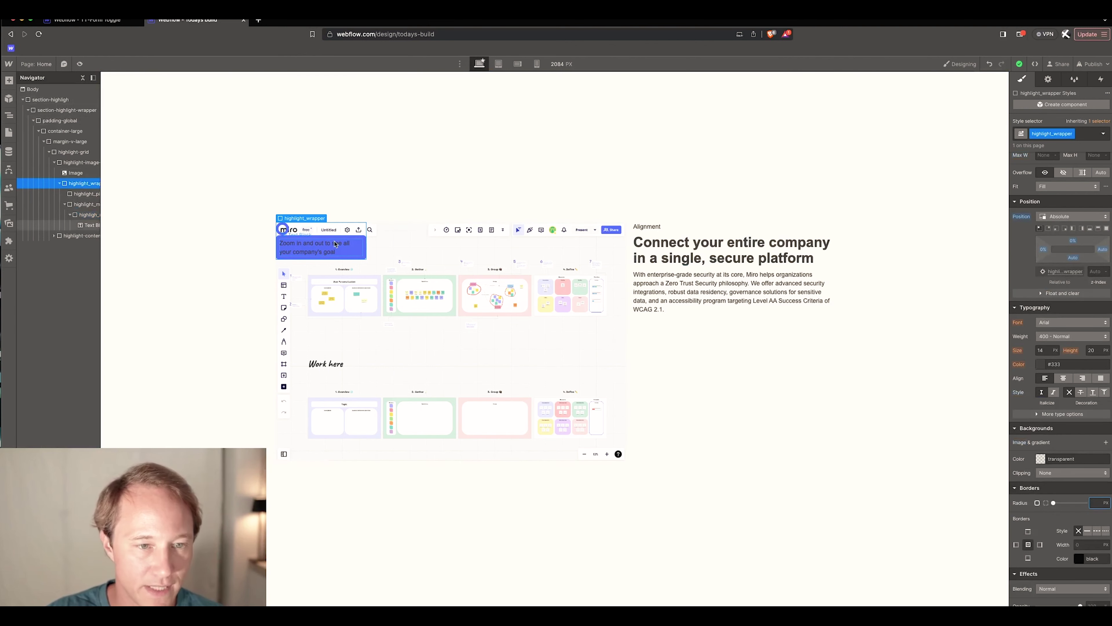
scroll(1055, 211, "up", 4)
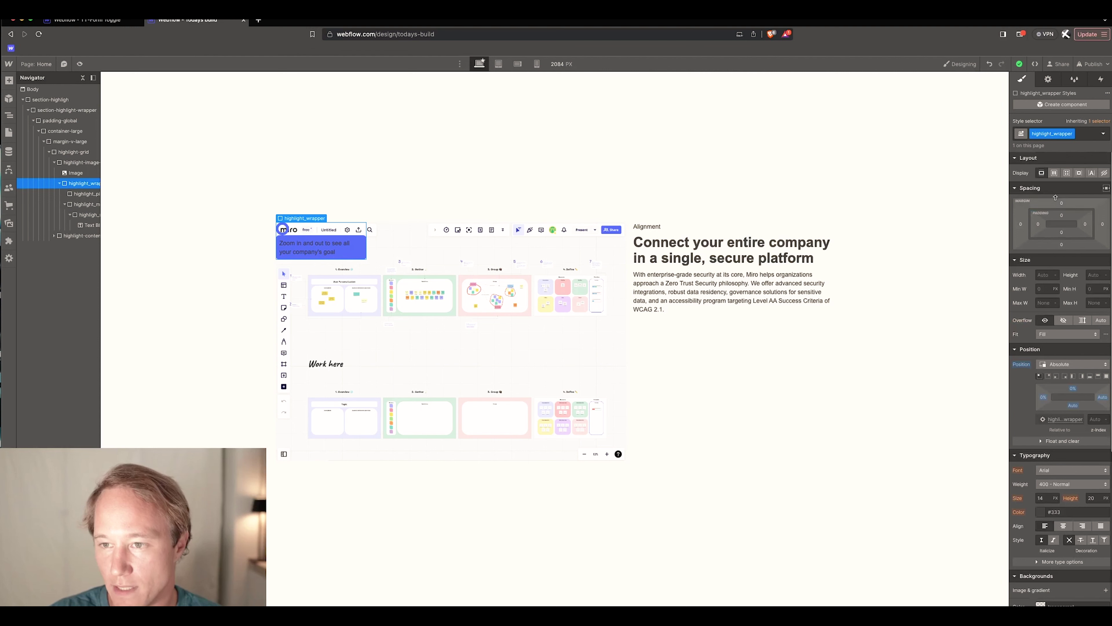
left_click(1054, 173)
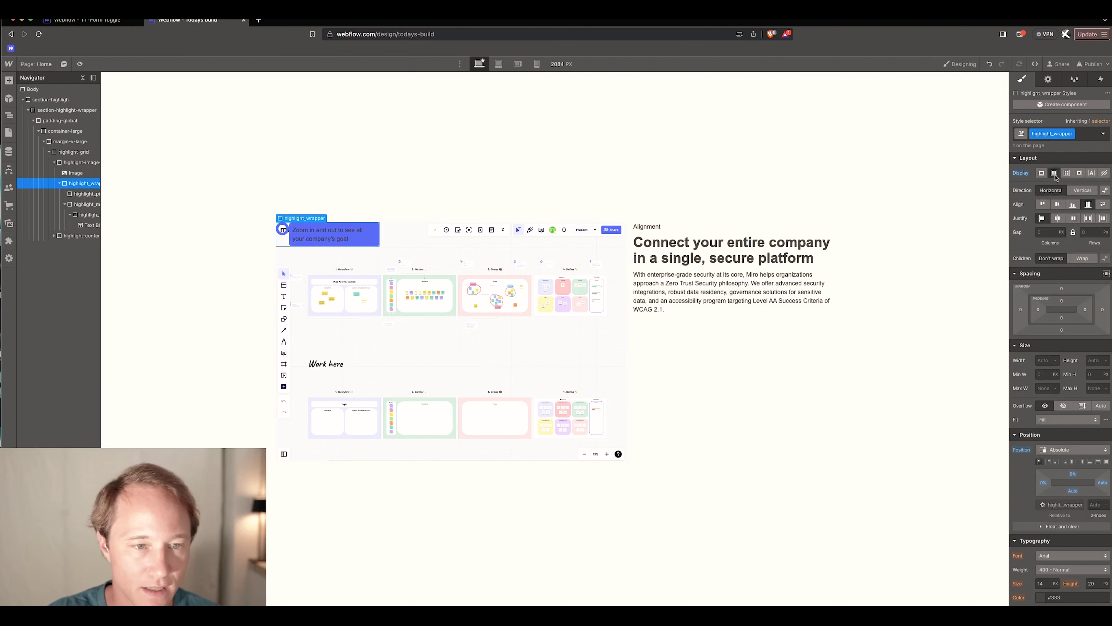
left_click(1082, 191)
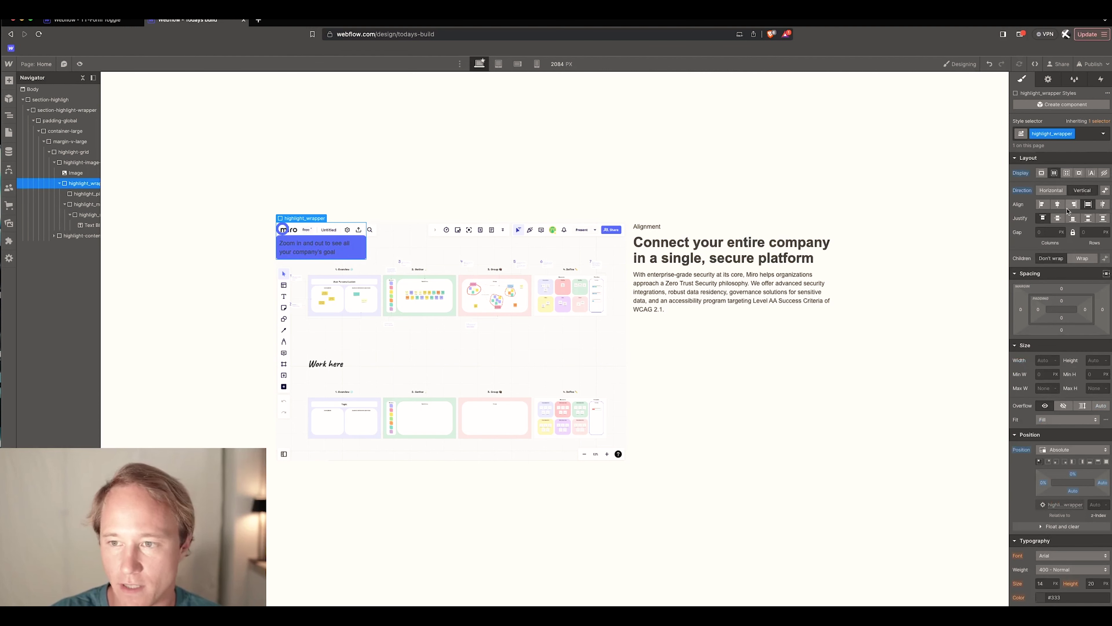
left_click(1057, 204)
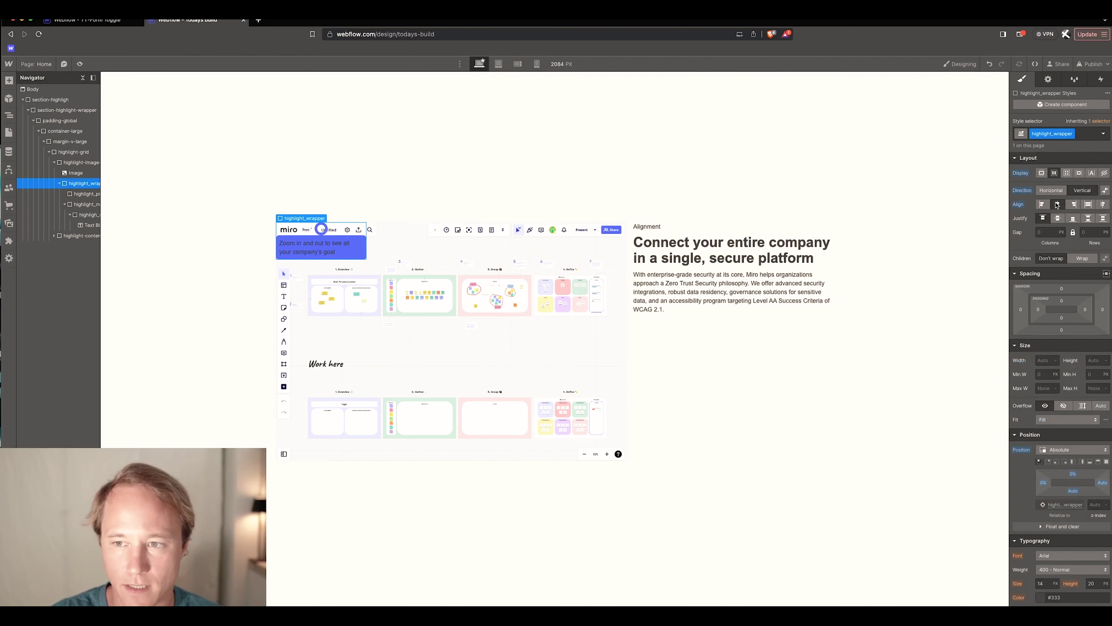
- Switch to the finished yt-form-toggle project and examine how the modal and its pointer arrow sit below the pin
left_click(83, 205)
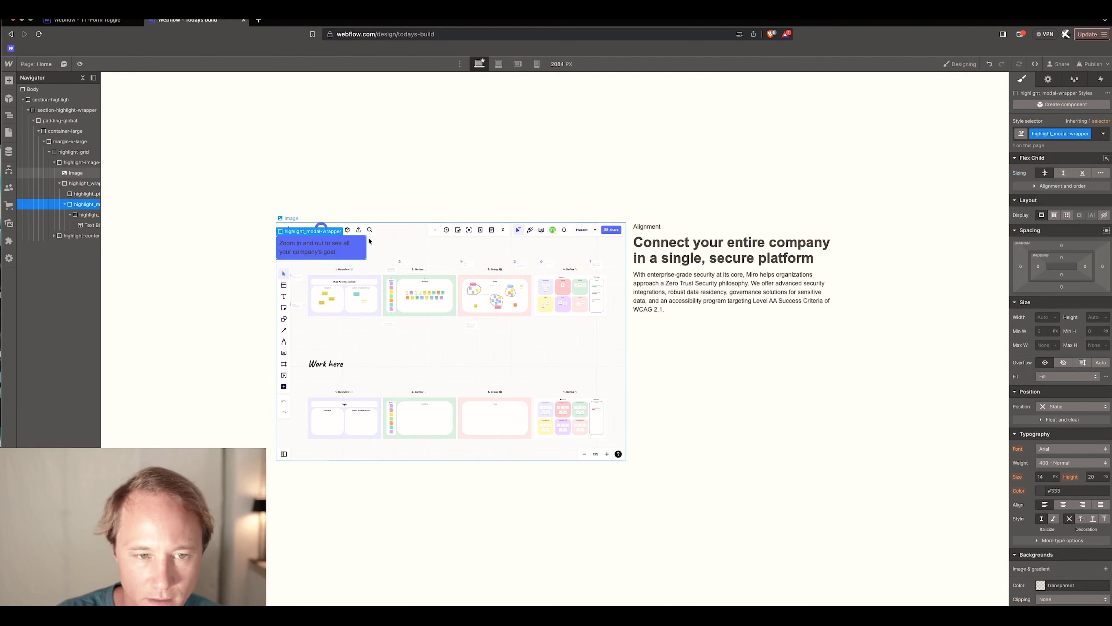
left_click(357, 196)
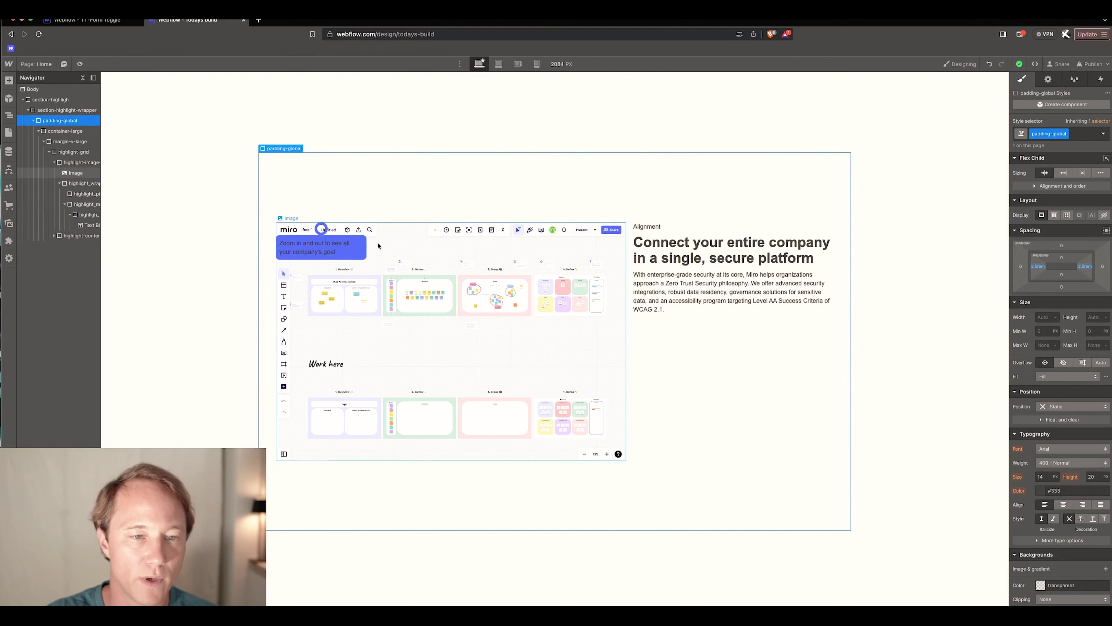
left_click(115, 23)
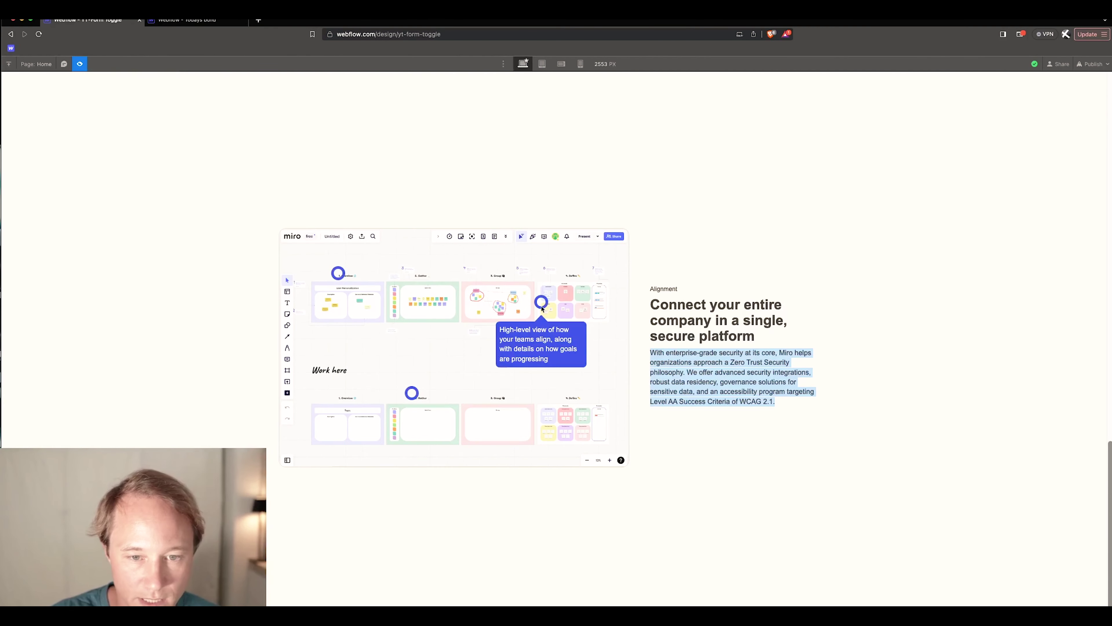
- Switch to the Decimal Flamingo file in Figma, search Iconduck for "arrow" and insert the solid arrow drop down icon
key("ctrl+Tab")
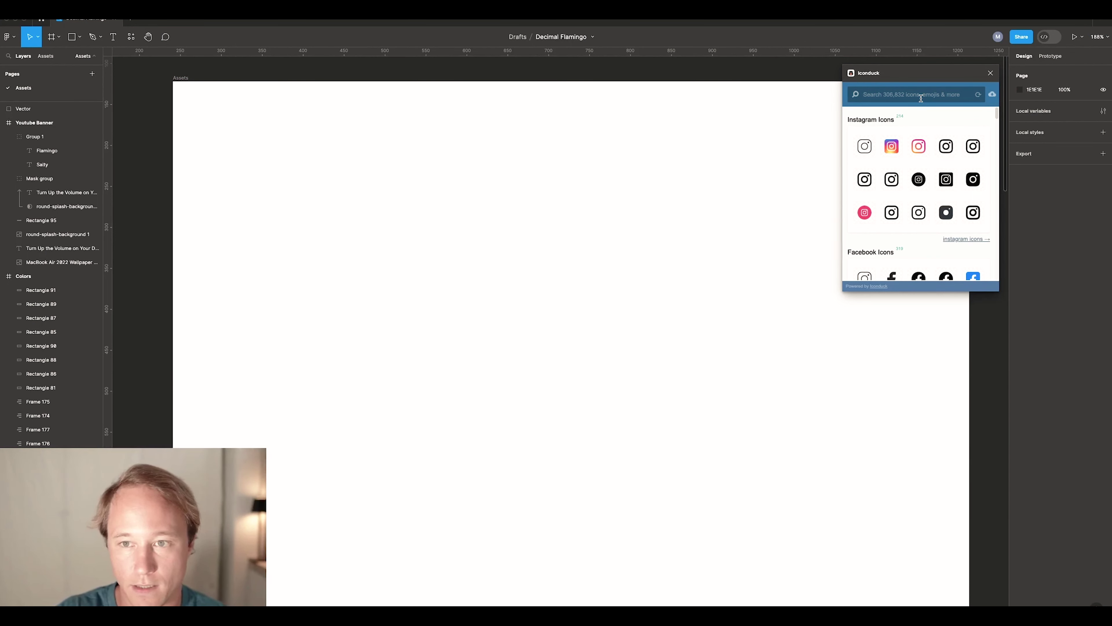
type("con")
type("a")
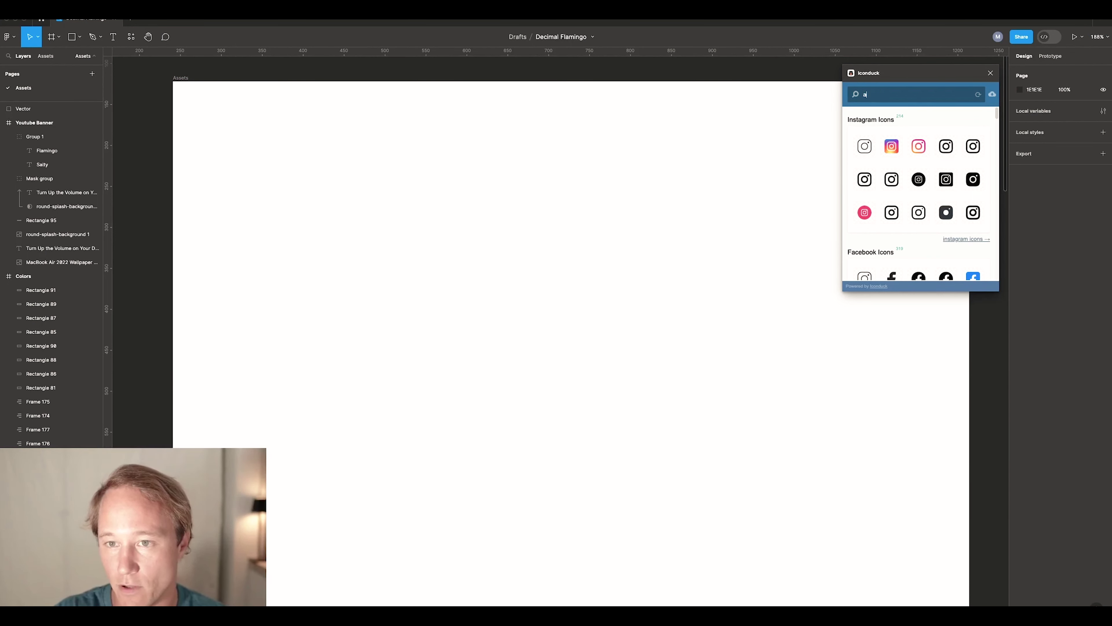
type("rrow")
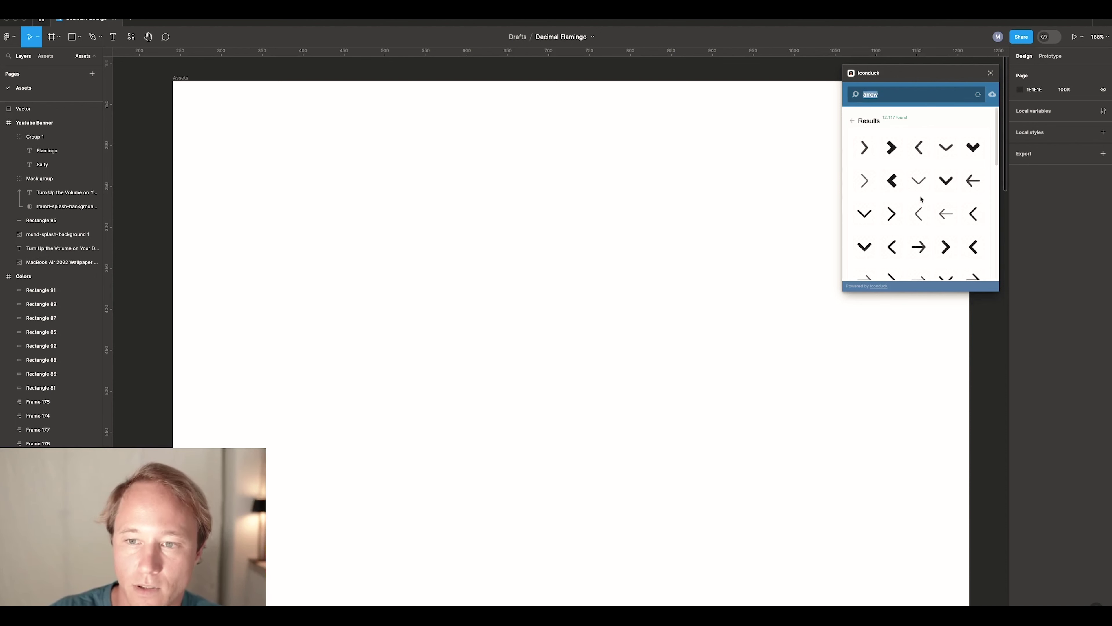
scroll(920, 199, "down", 10)
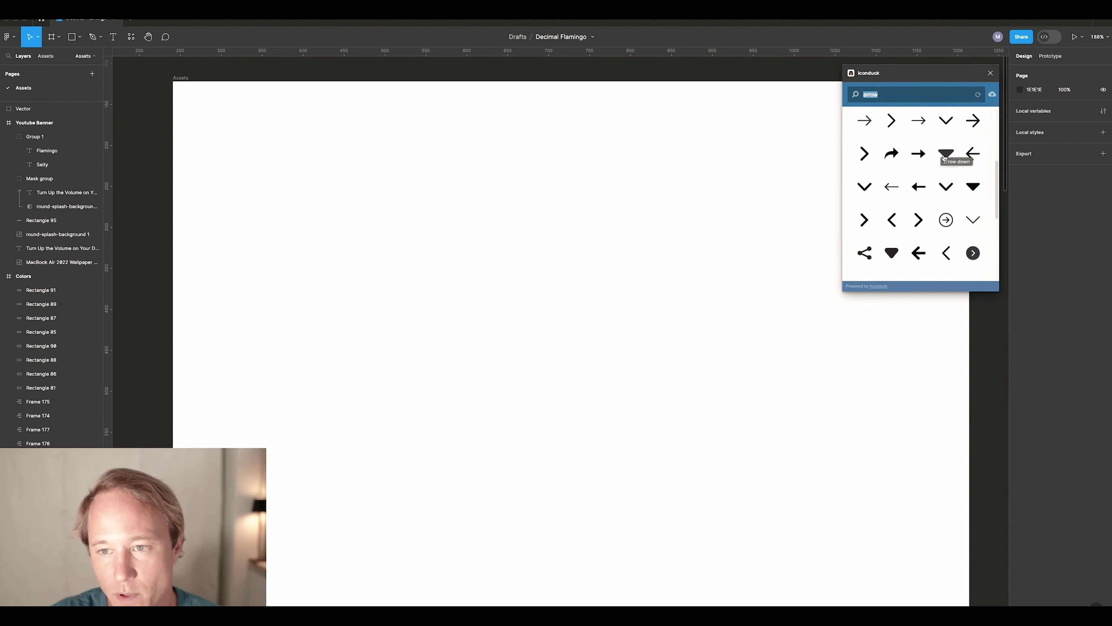
scroll(926, 218, "down", 5)
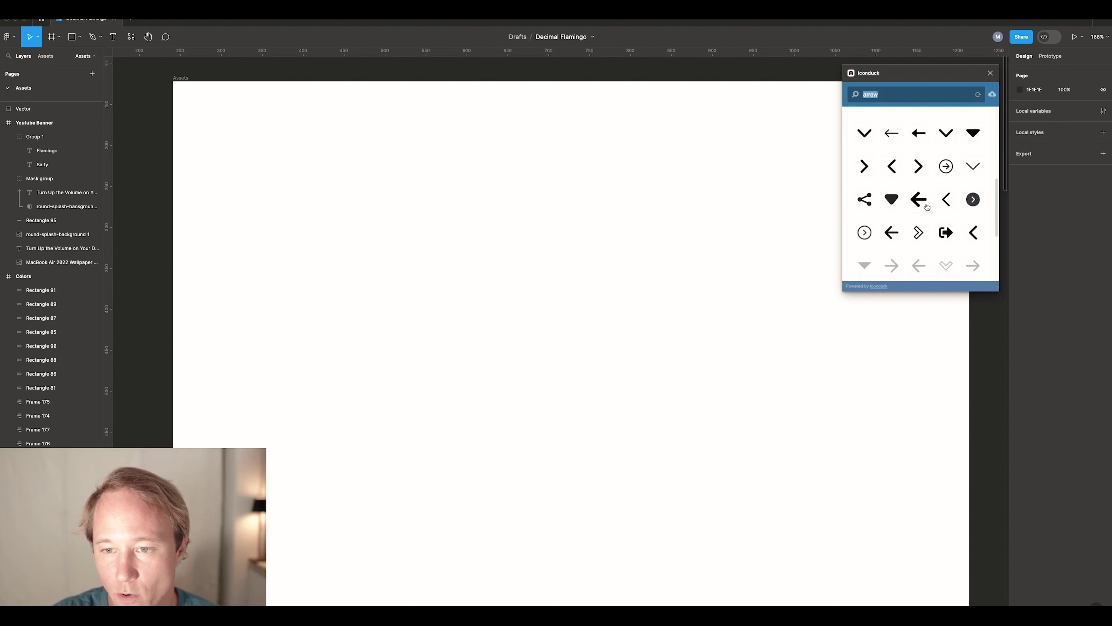
left_click(867, 237)
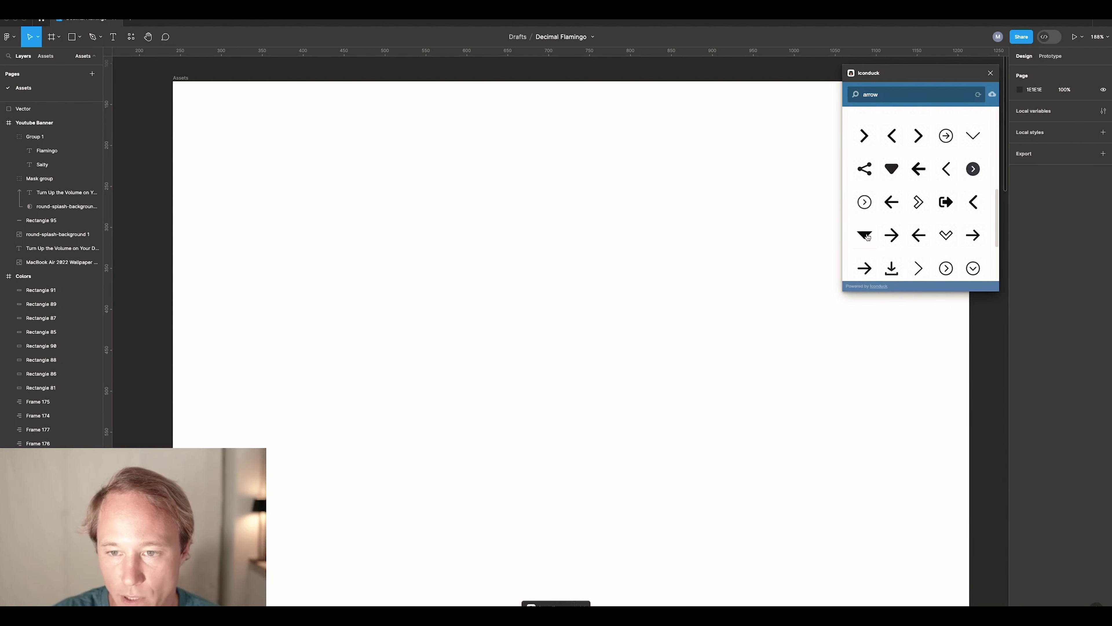
- Rotate the inserted icon's solid triangle vector to -180° and move it to about X 575, Y 268 on the canvas
double_click(585, 366)
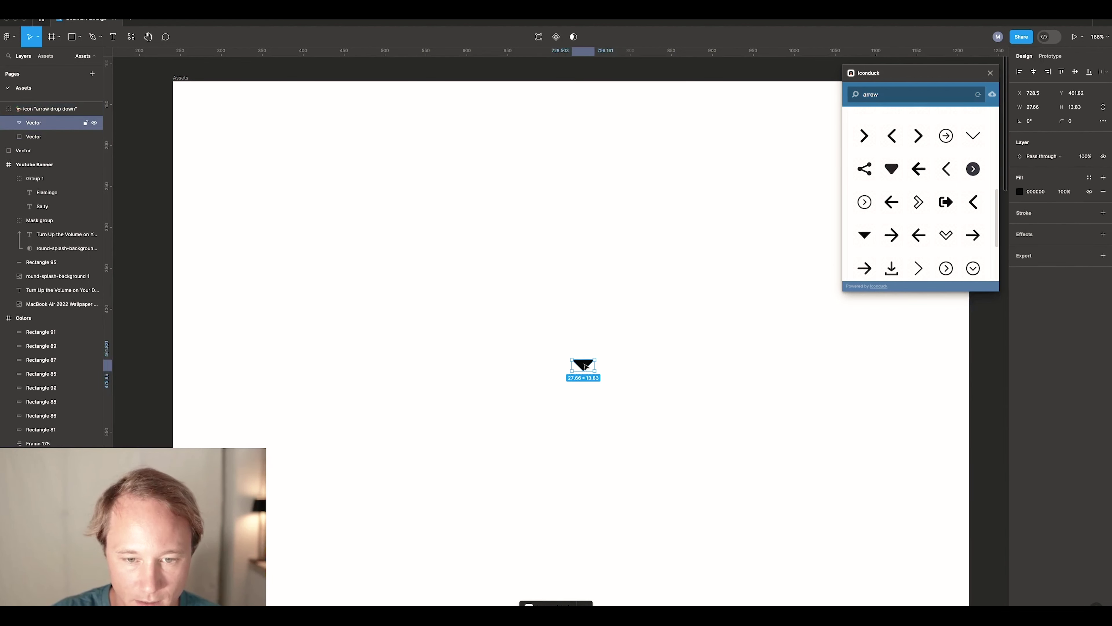
left_click_drag(585, 366, 280, 137)
scroll(445, 200, "up", 5)
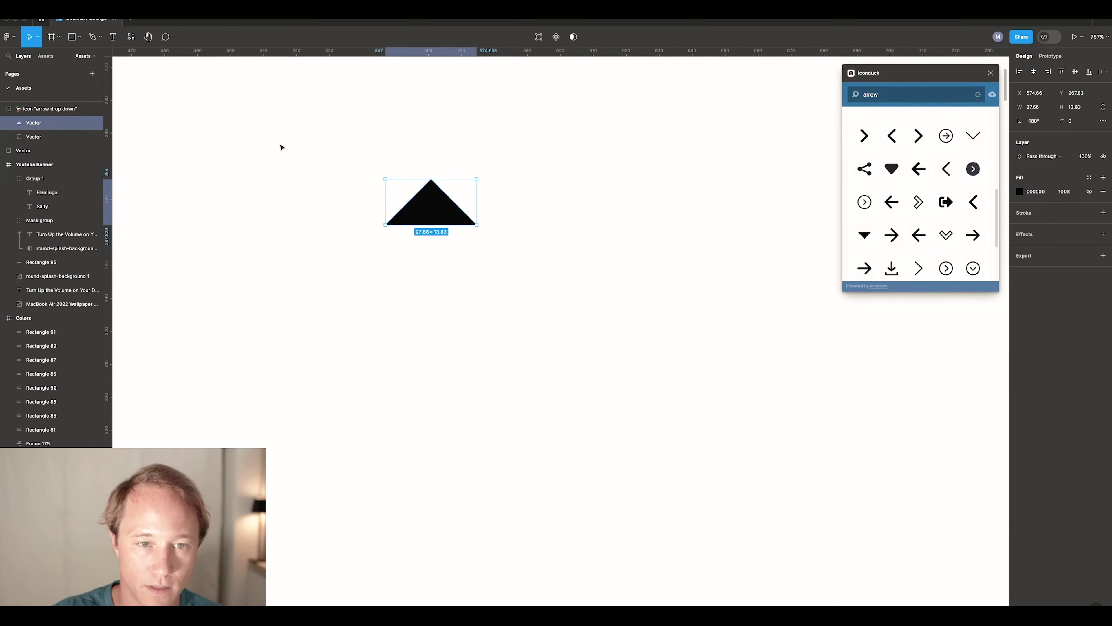
- Ungroup the "arrow drop down" icon and select only the solid triangle vector
left_click(418, 250)
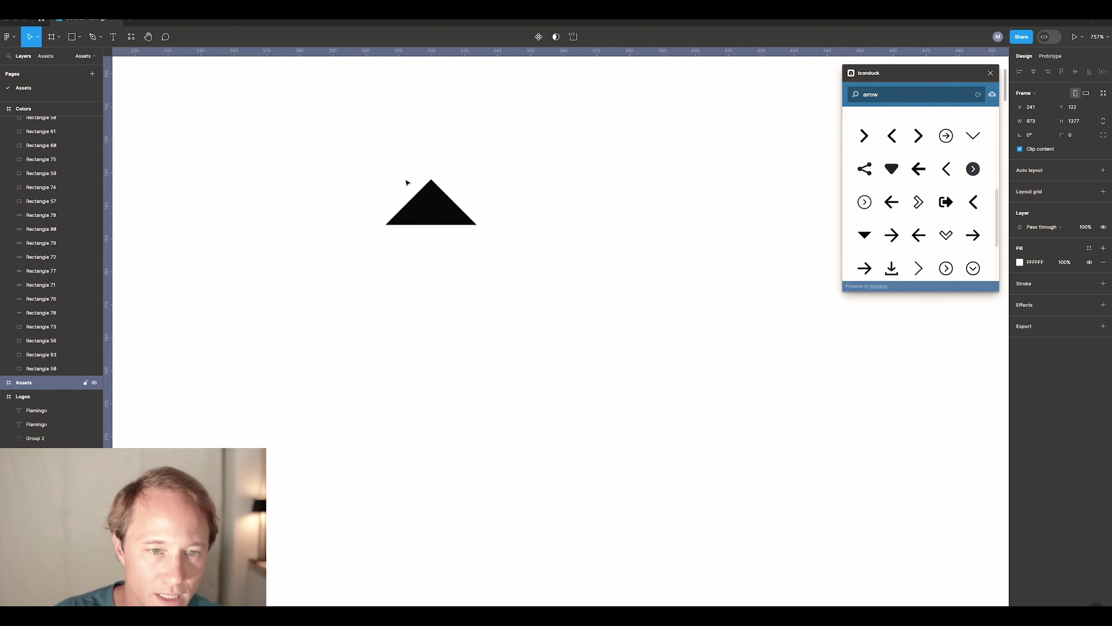
left_click(432, 198)
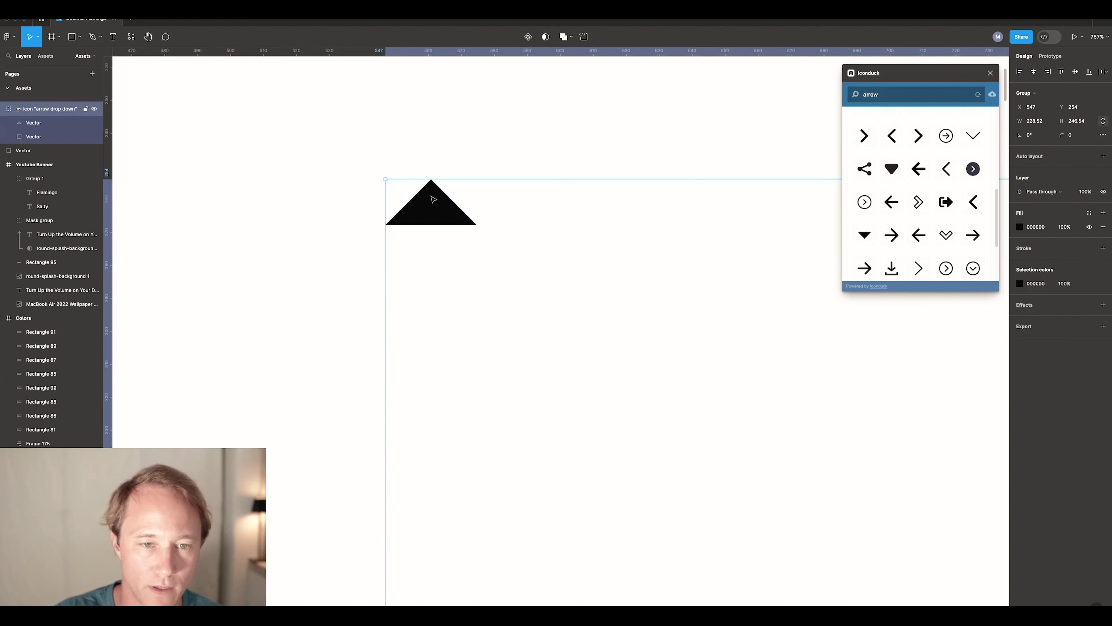
right_click(432, 199)
left_click(450, 331)
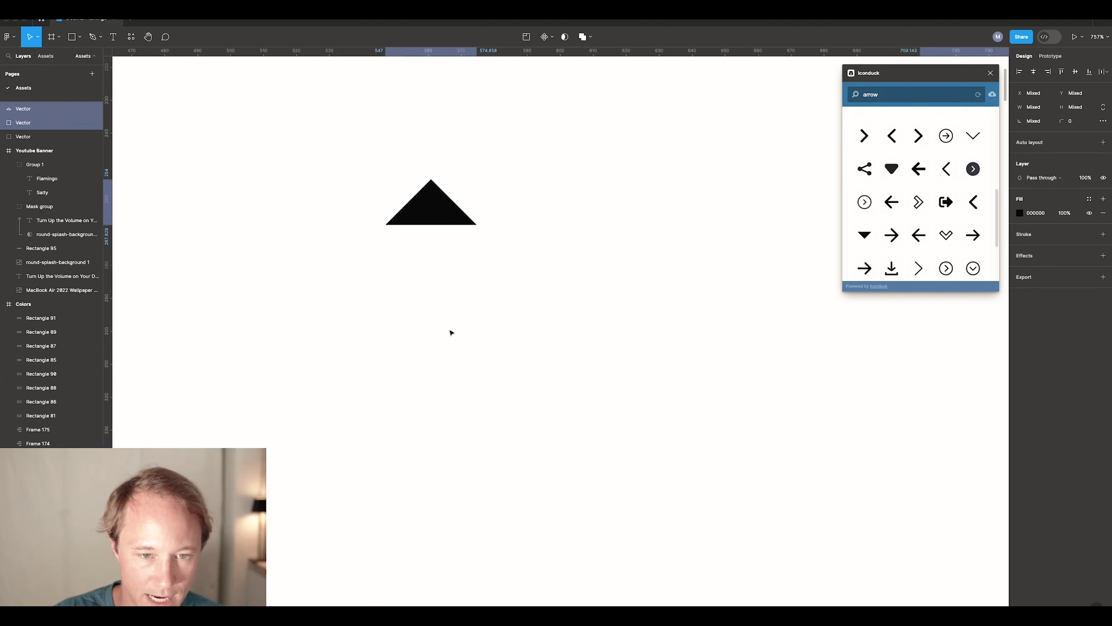
left_click(422, 217)
left_click(422, 255)
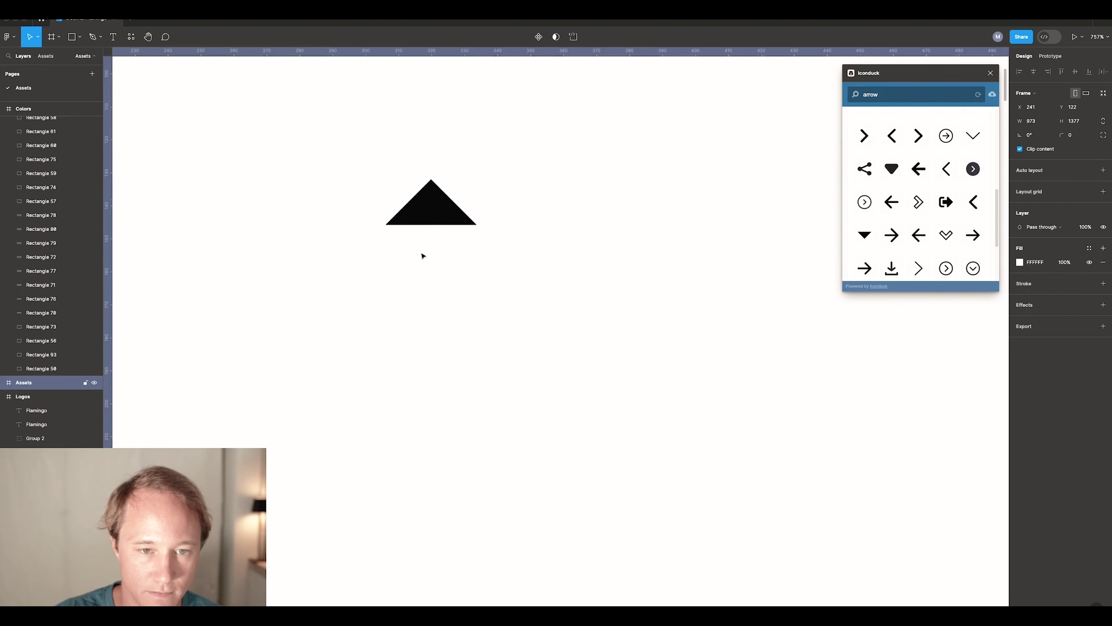
left_click(430, 222)
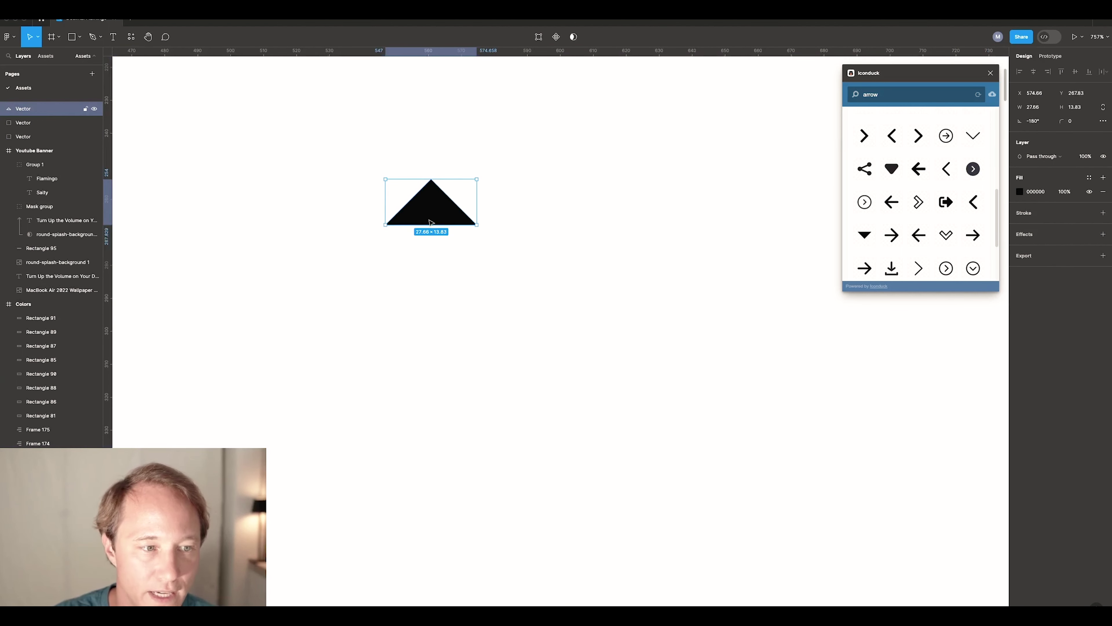
- Round the triangle's top point with a corner radius of 4 and finish editing the vector
double_click(429, 206)
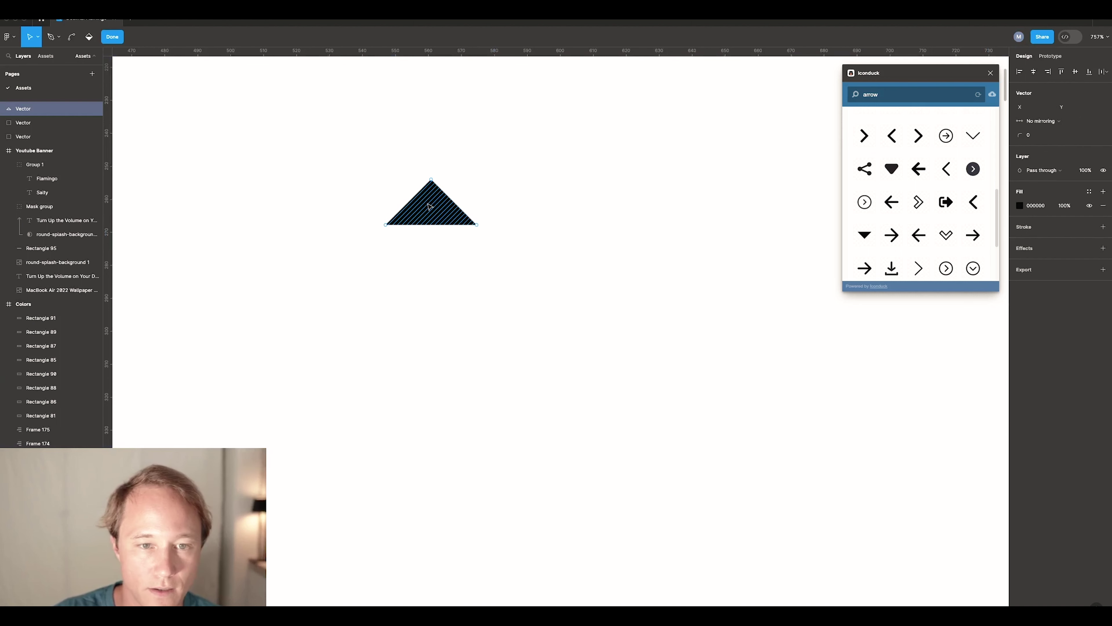
left_click(432, 179)
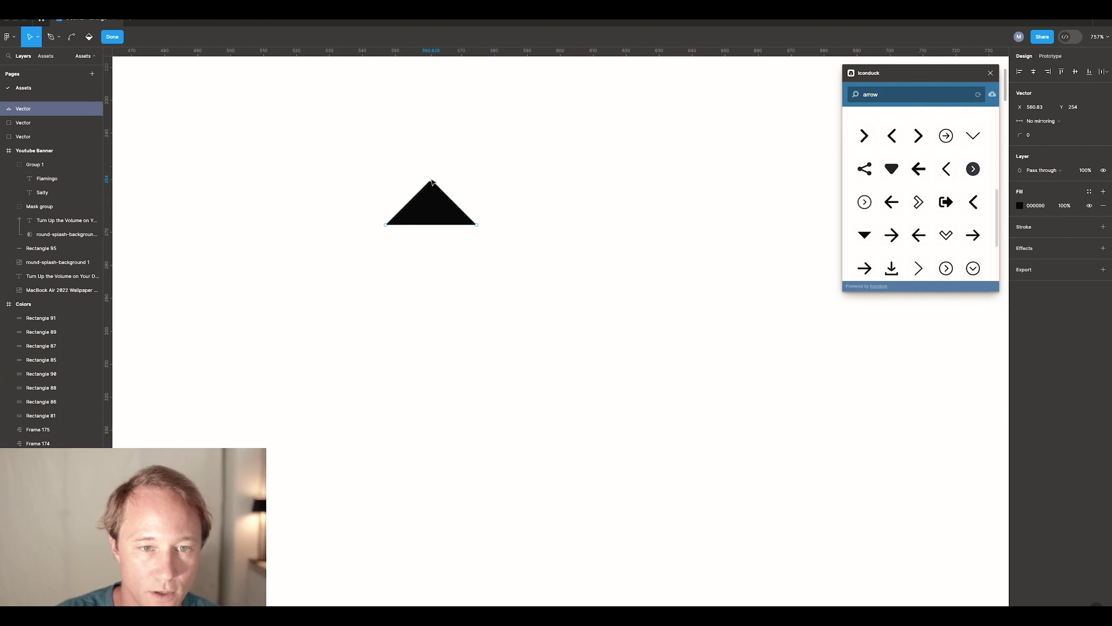
left_click(1040, 136)
type("6")
key("Return")
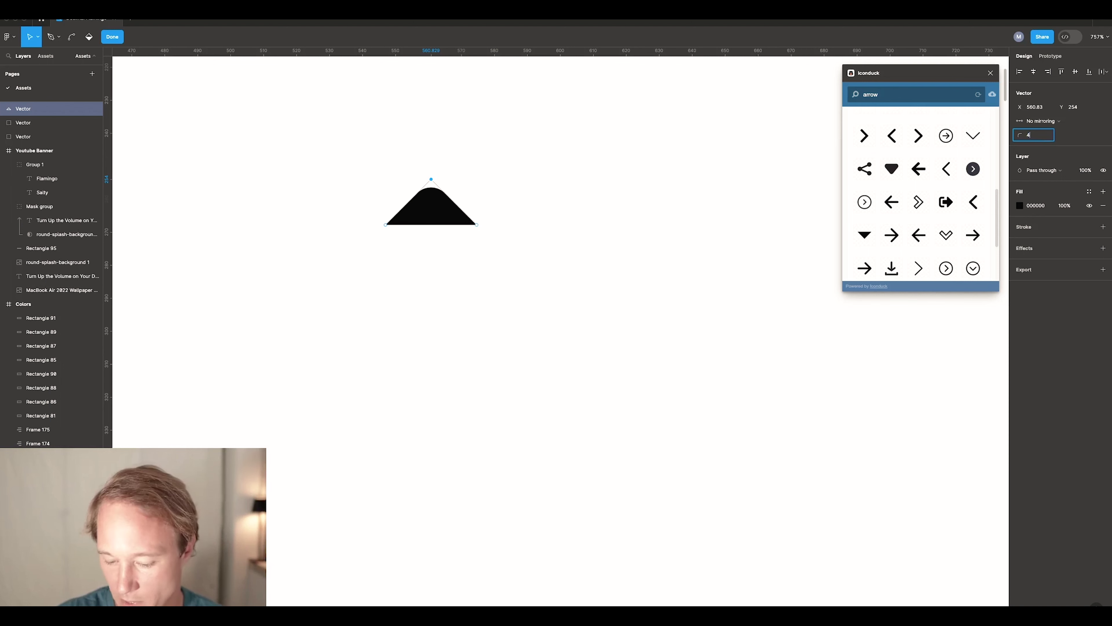
key("Return")
key("super+a")
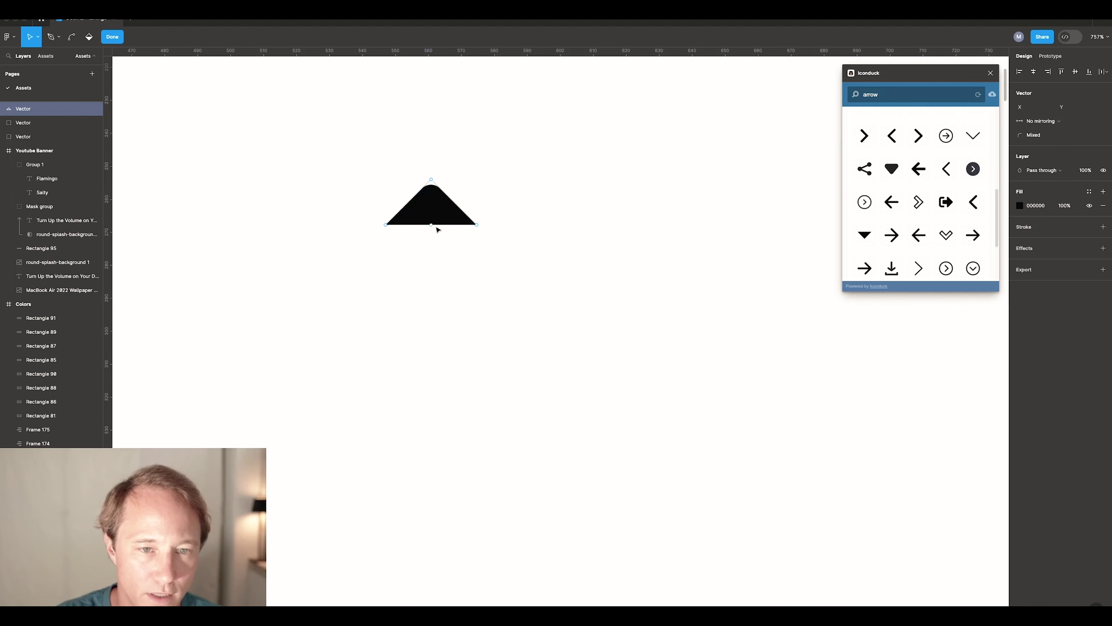
key("Escape")
key("Escape")
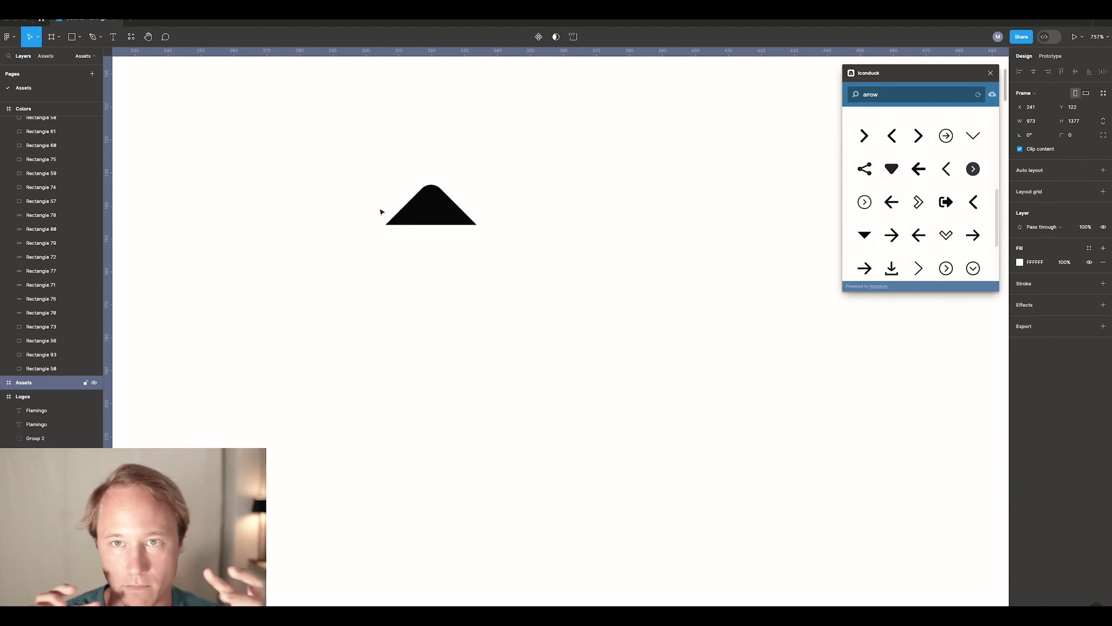
- Change the rounded triangle's fill color to 2E4CE5
left_click(435, 221)
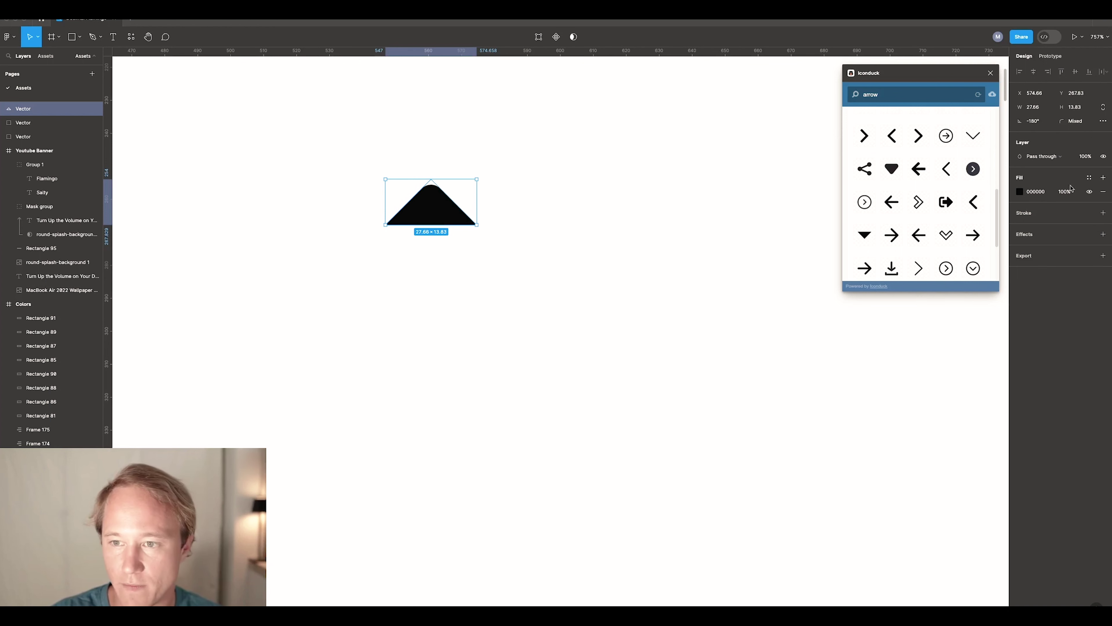
left_click(1040, 193)
type("#2e4ae5")
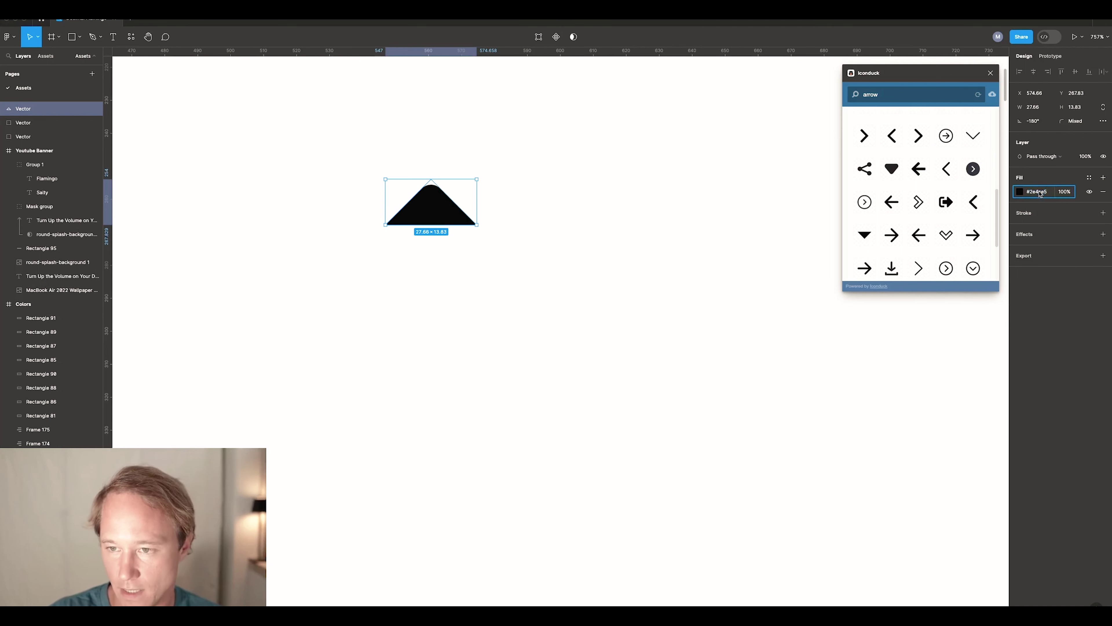
key("Return")
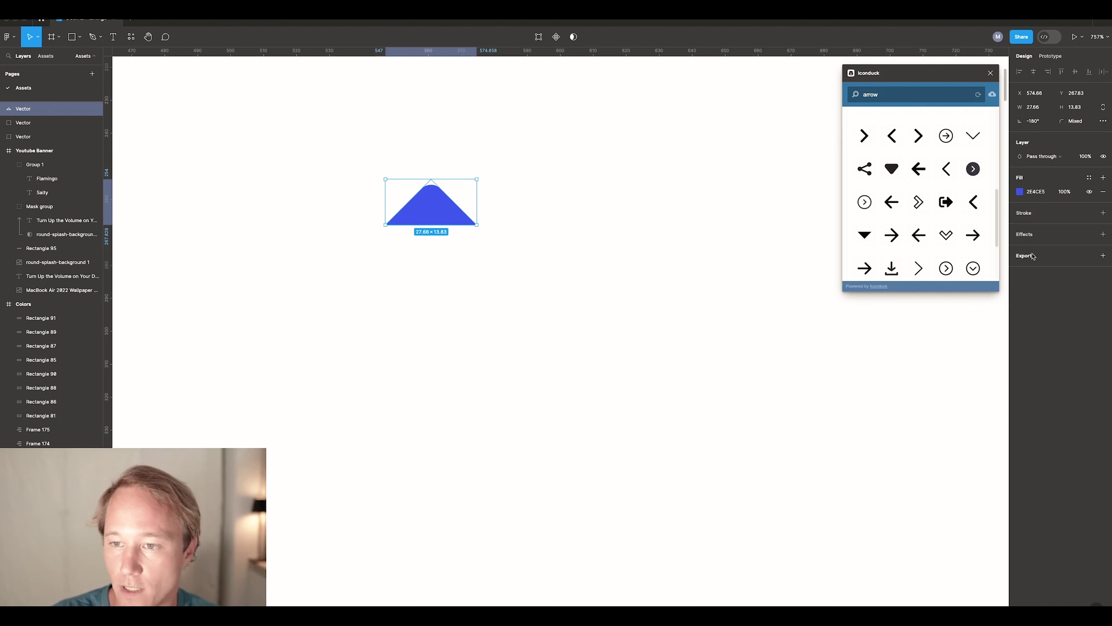
- Add an SVG export setting to the triangle and rename its layer "icons/arrow-filled"
left_click(1103, 255)
left_click(1084, 270)
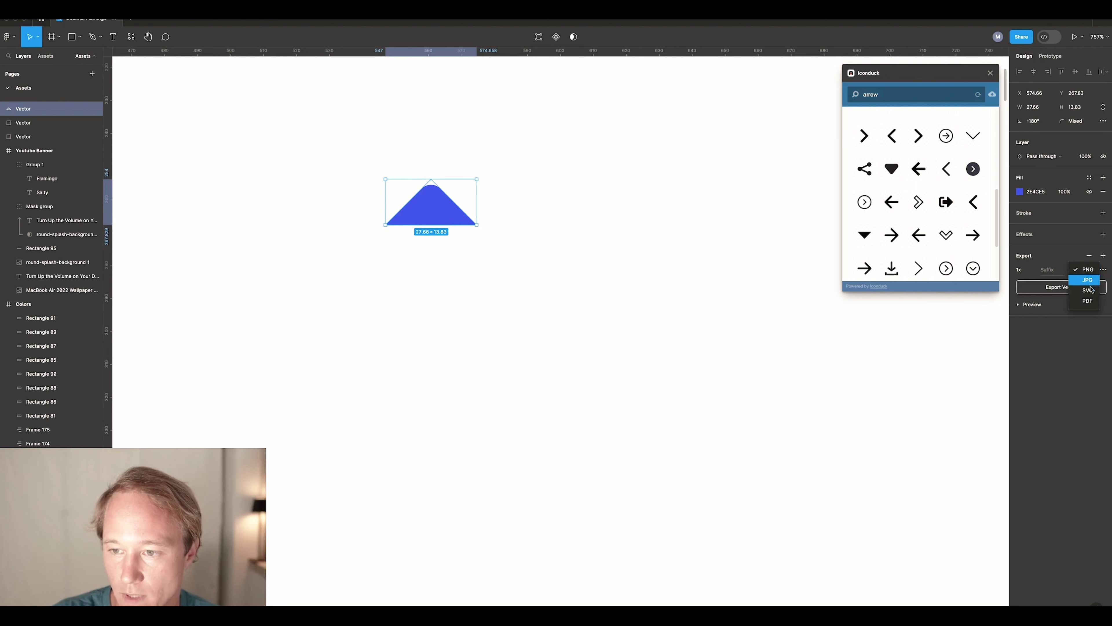
left_click(1081, 290)
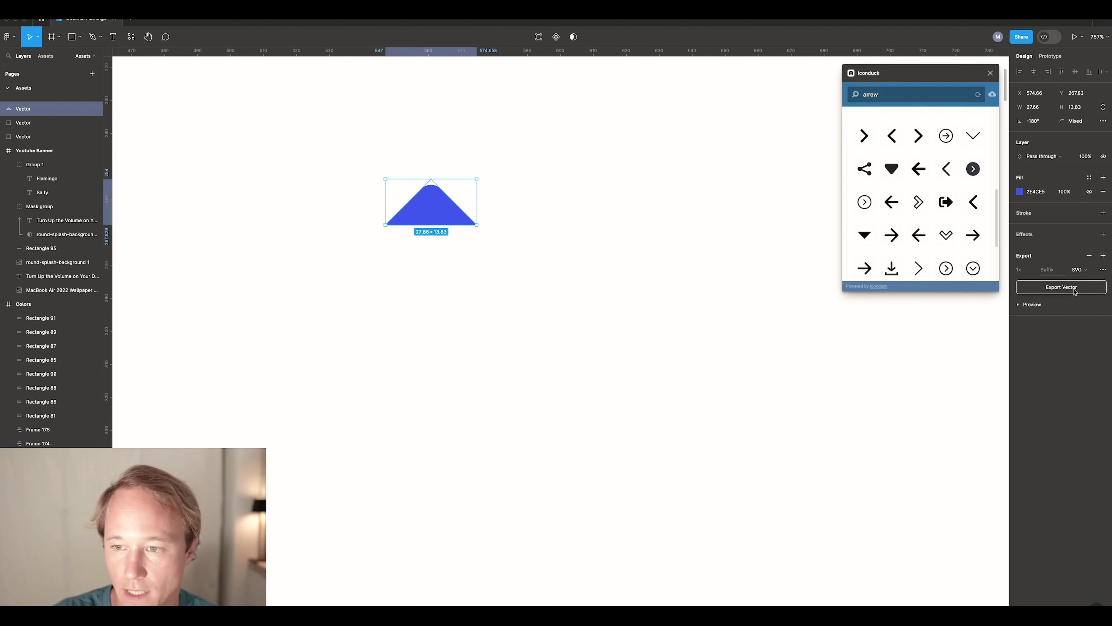
double_click(24, 110)
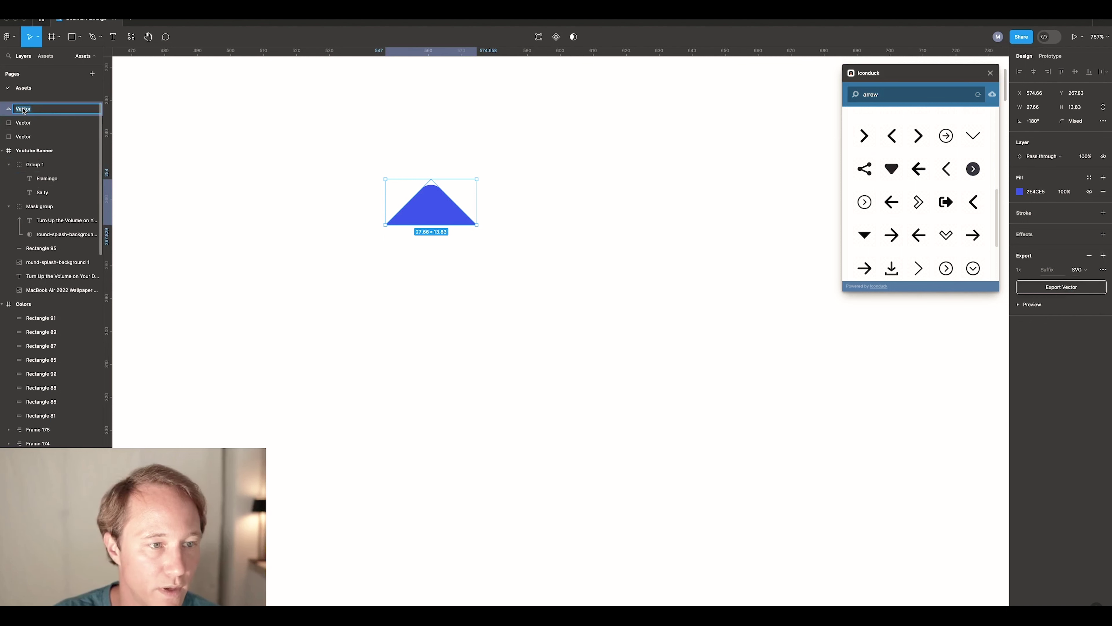
type("icons/arrow-")
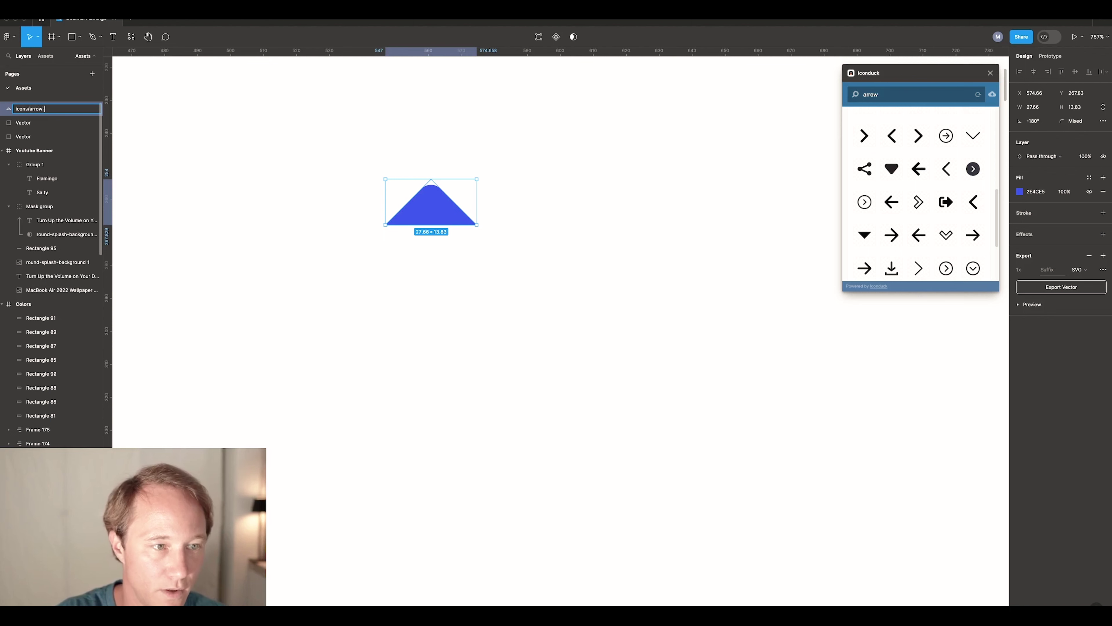
type("filled")
key("Return")
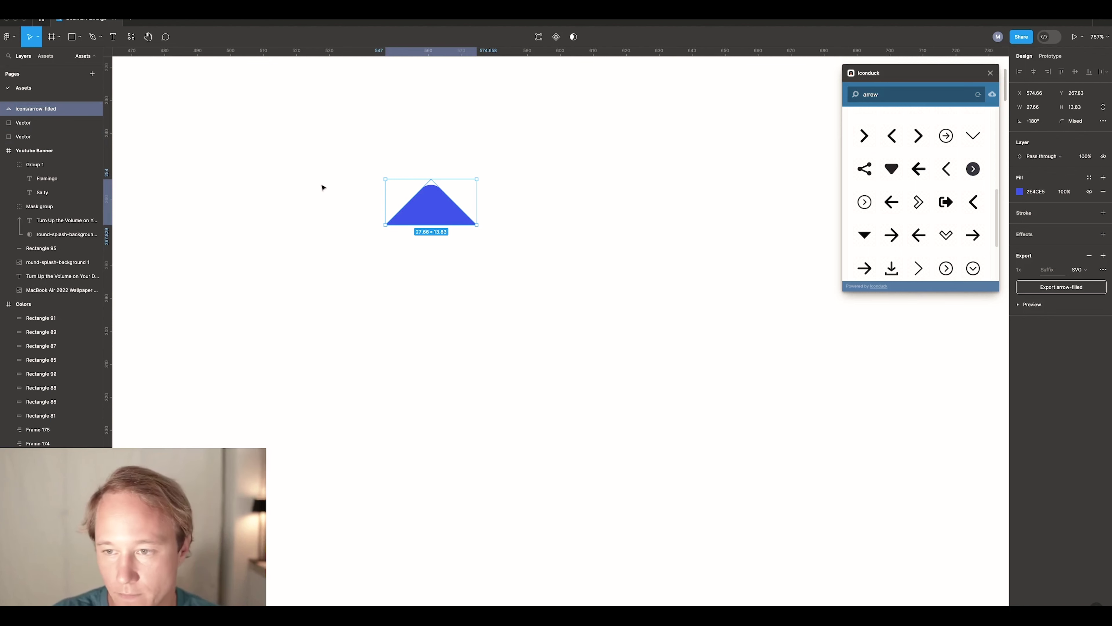
- Export the arrow-filled icon into the _assets-DF folder in Downloads
left_click(1092, 291)
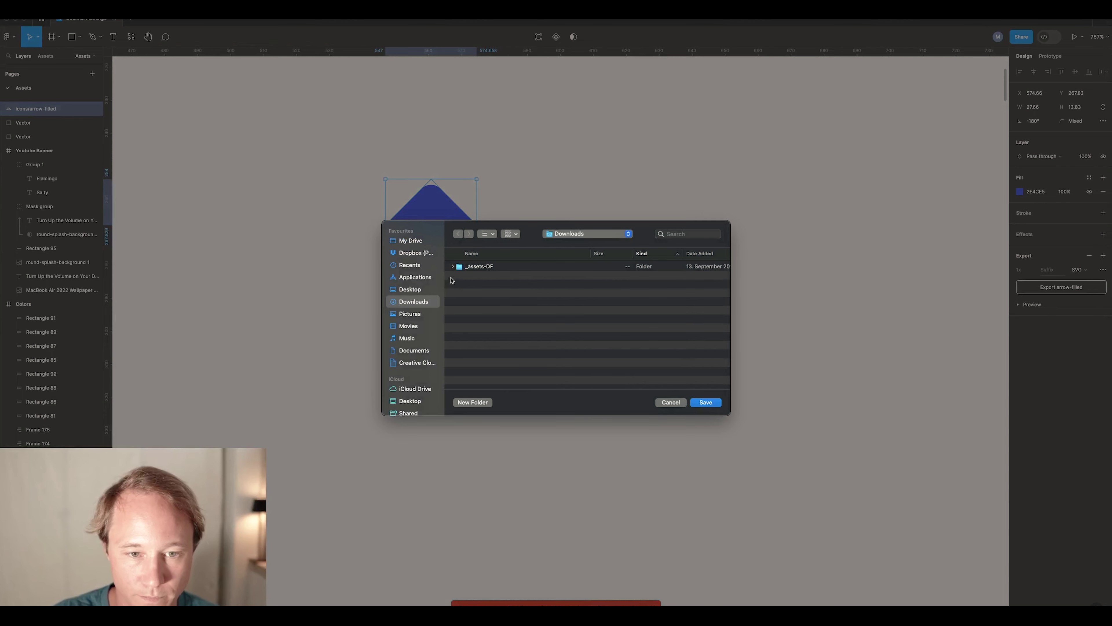
double_click(474, 268)
left_click(704, 400)
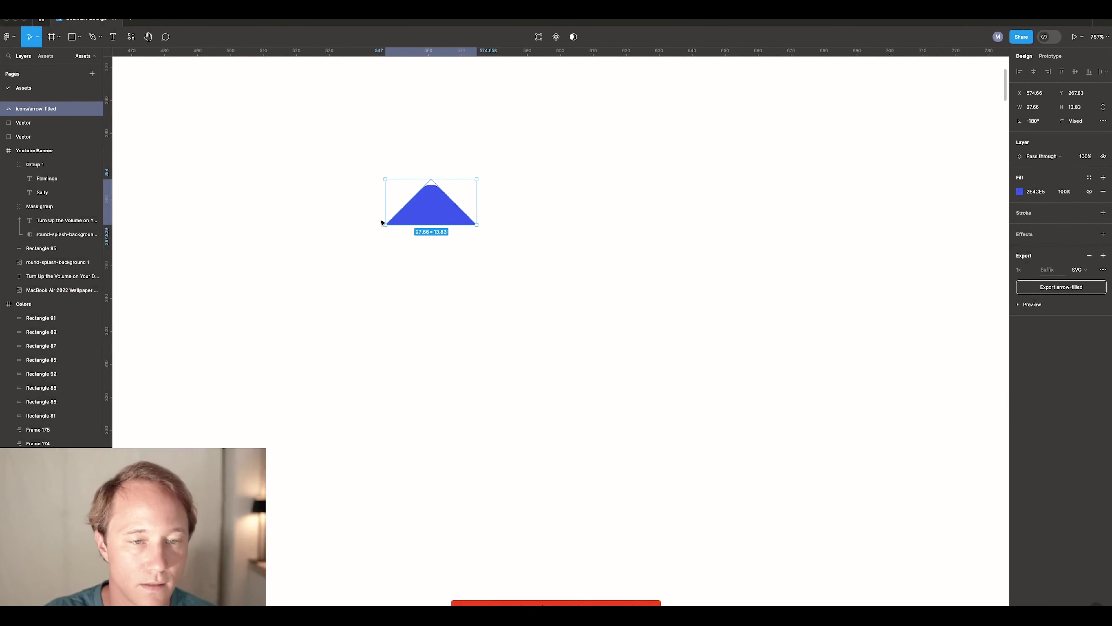
- Switch back to the todays-build project in Webflow and insert an Image element inside highlight_modal-wrapper
key("ctrl+Right")
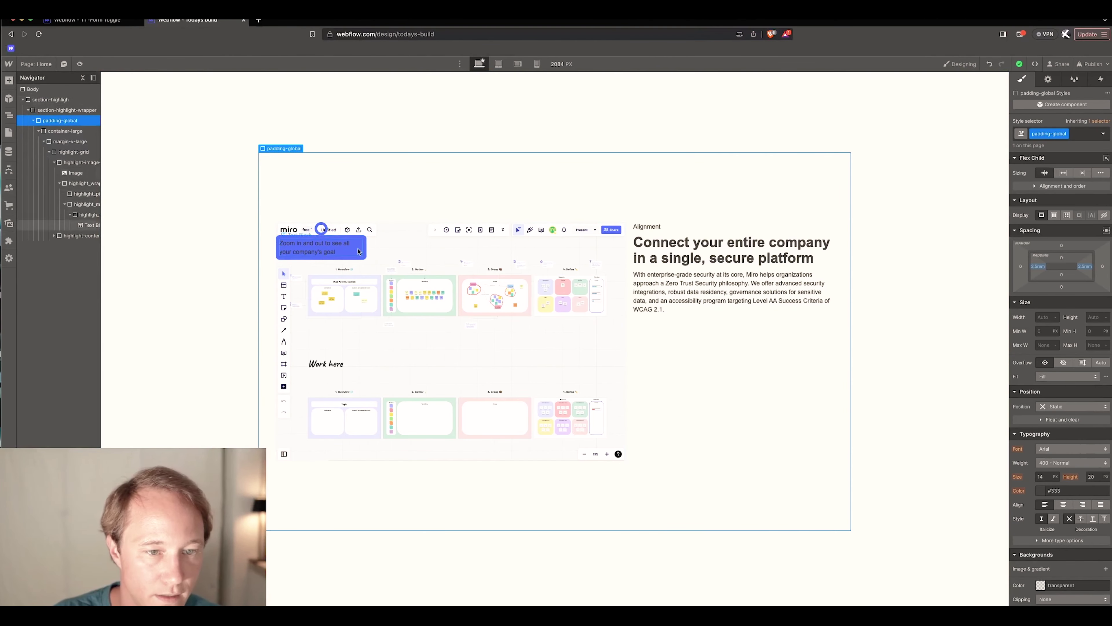
left_click(81, 204)
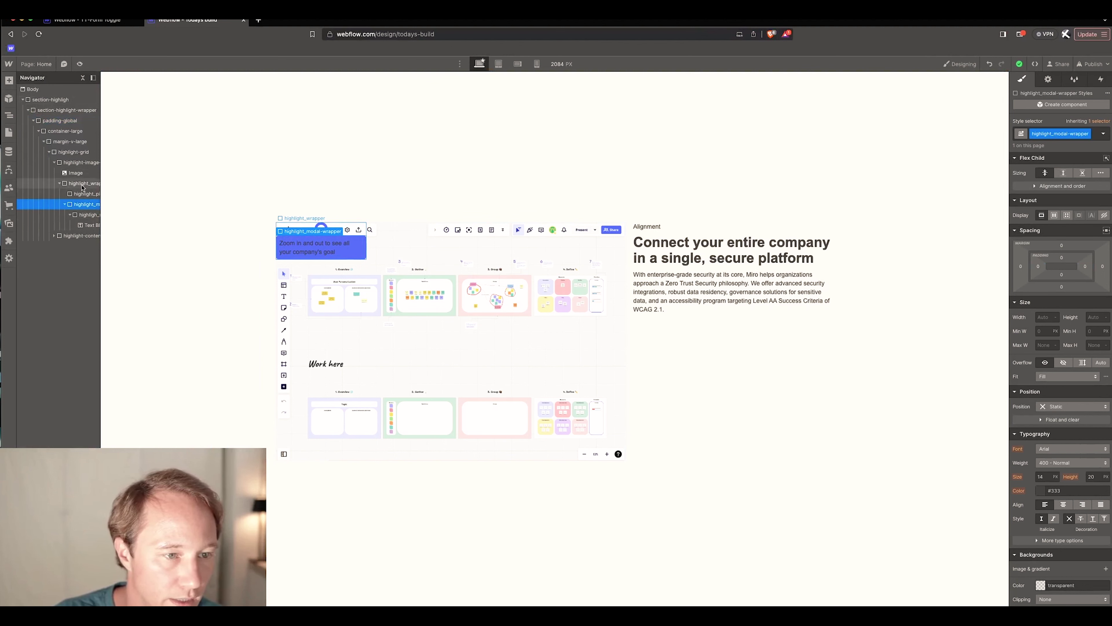
left_click(89, 212)
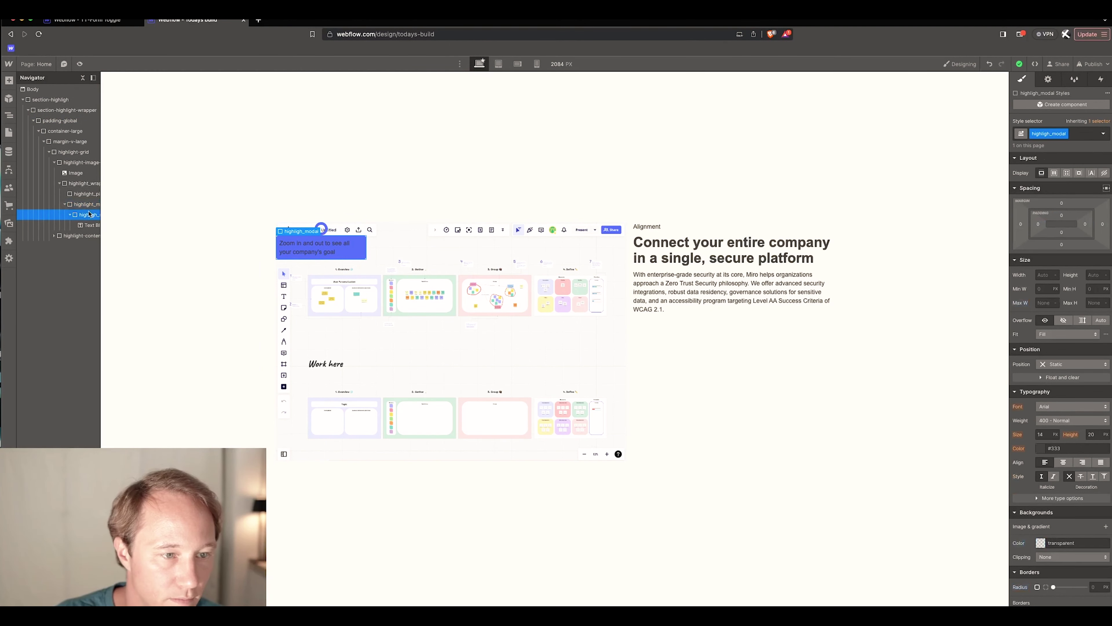
left_click(88, 207)
key("super+e")
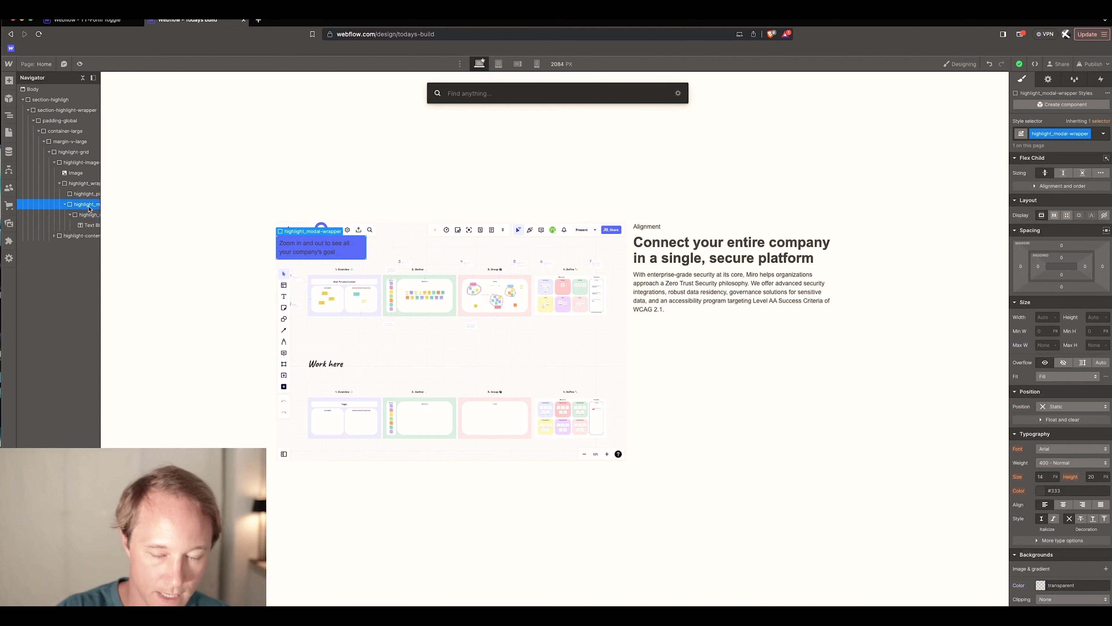
type("img")
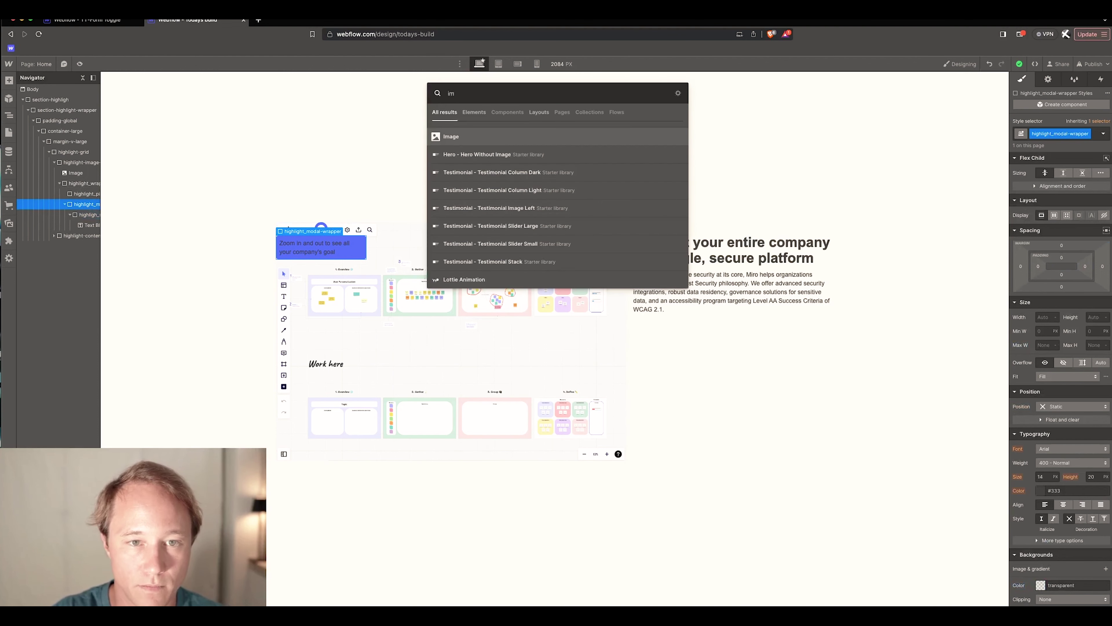
key("Return")
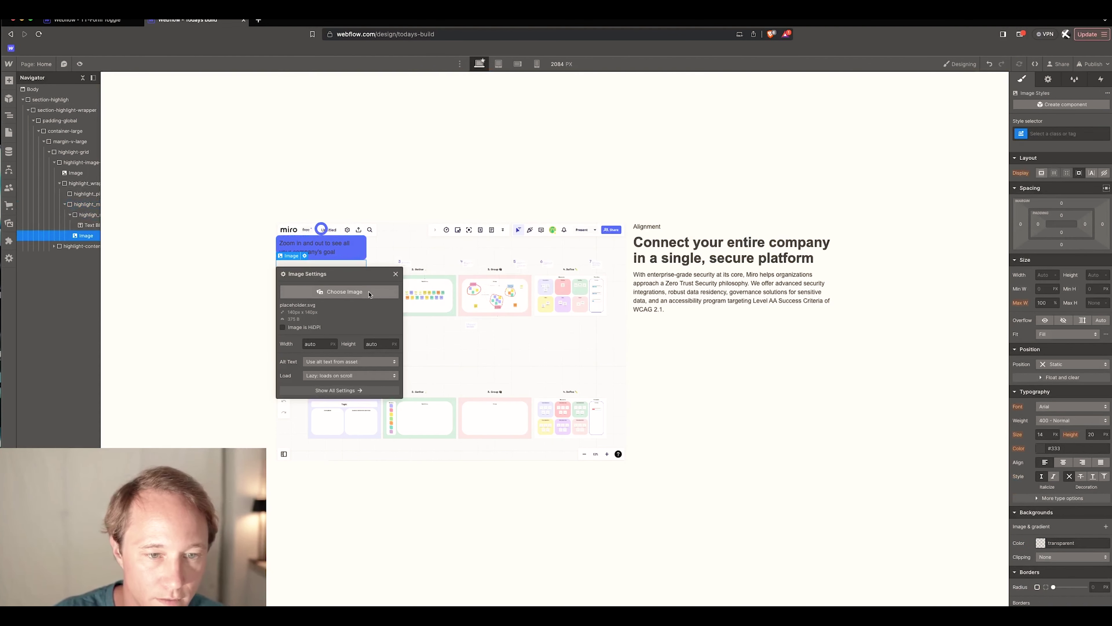
- Upload arrow-filled.svg from the icons folder inside _assets-DF and use it as the new image's source
left_click(339, 291)
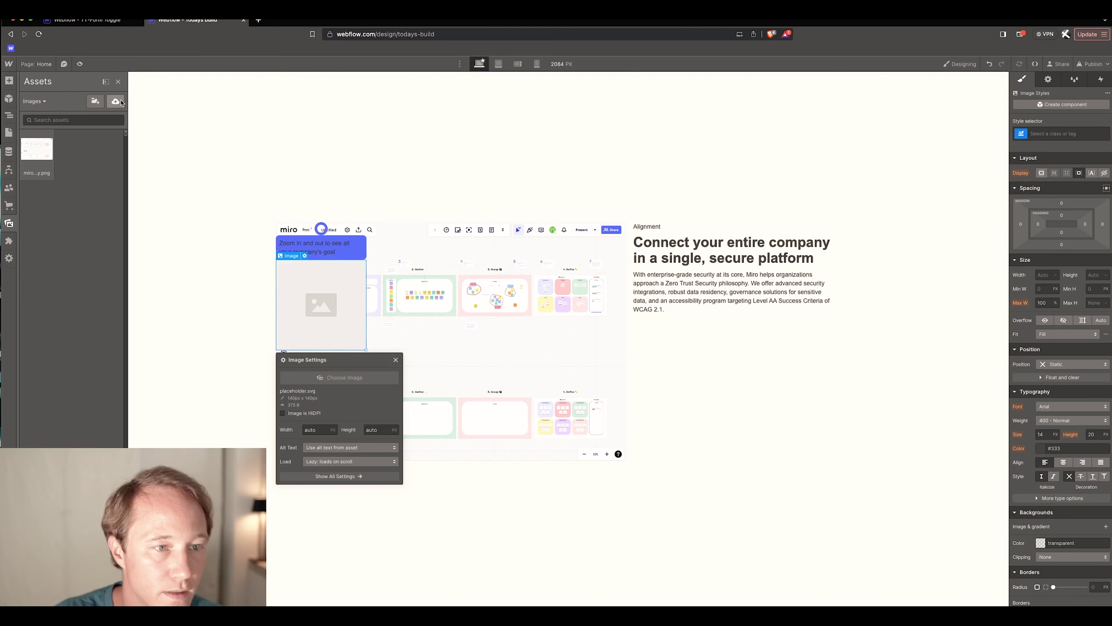
left_click(121, 102)
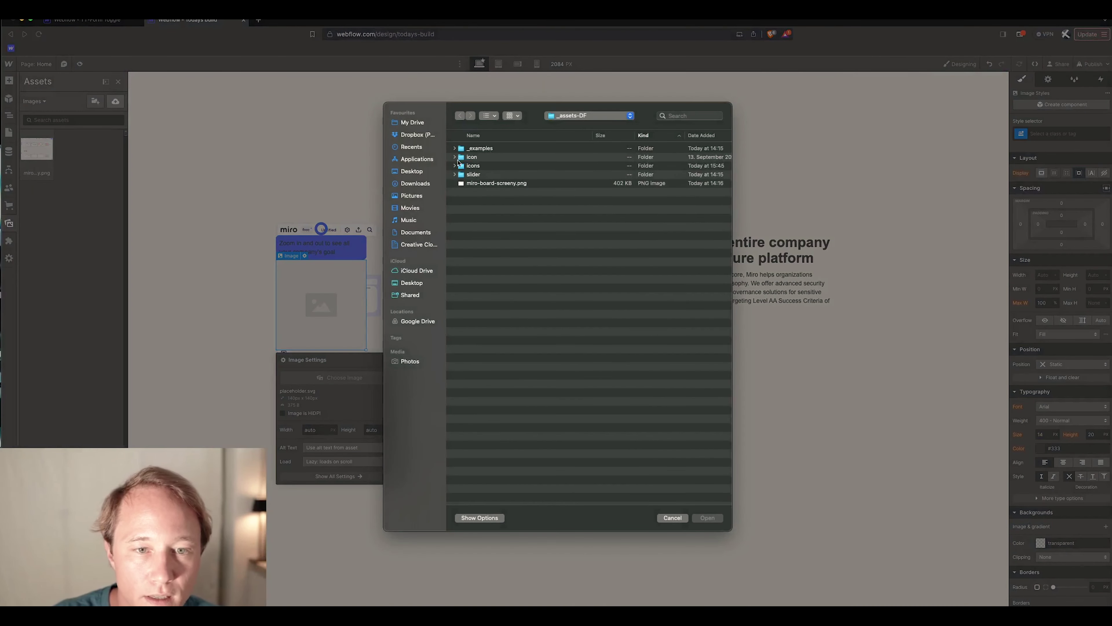
left_click(419, 185)
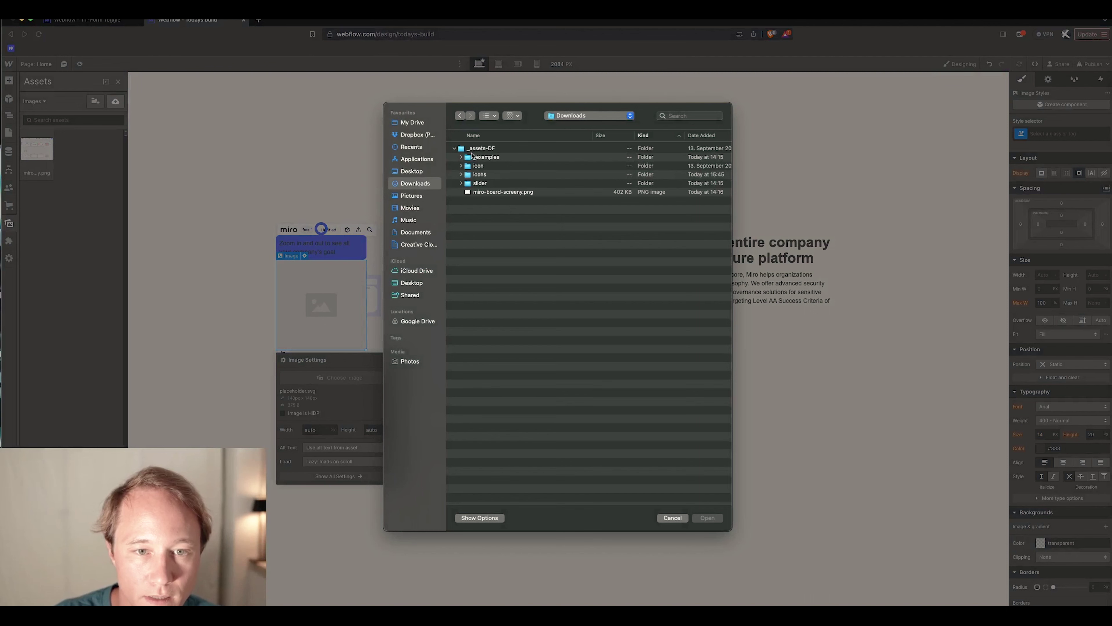
double_click(468, 175)
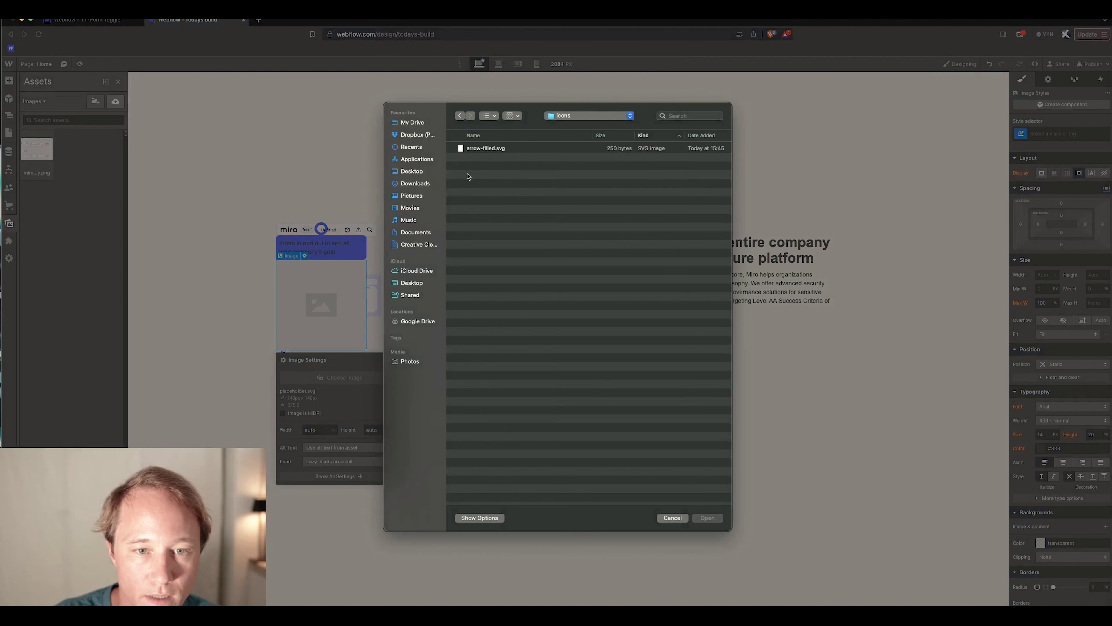
left_click(469, 149)
left_click(701, 521)
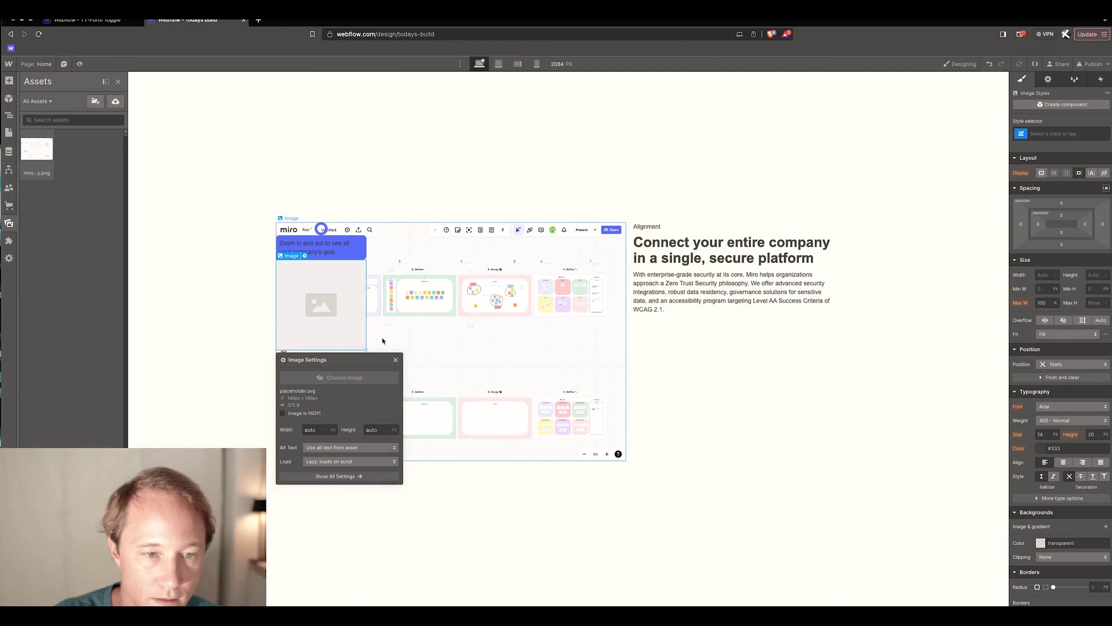
- Move the arrow image above highligh_modal and set the parent highlight_modal-wrapper to a vertical flex layout
key("z")
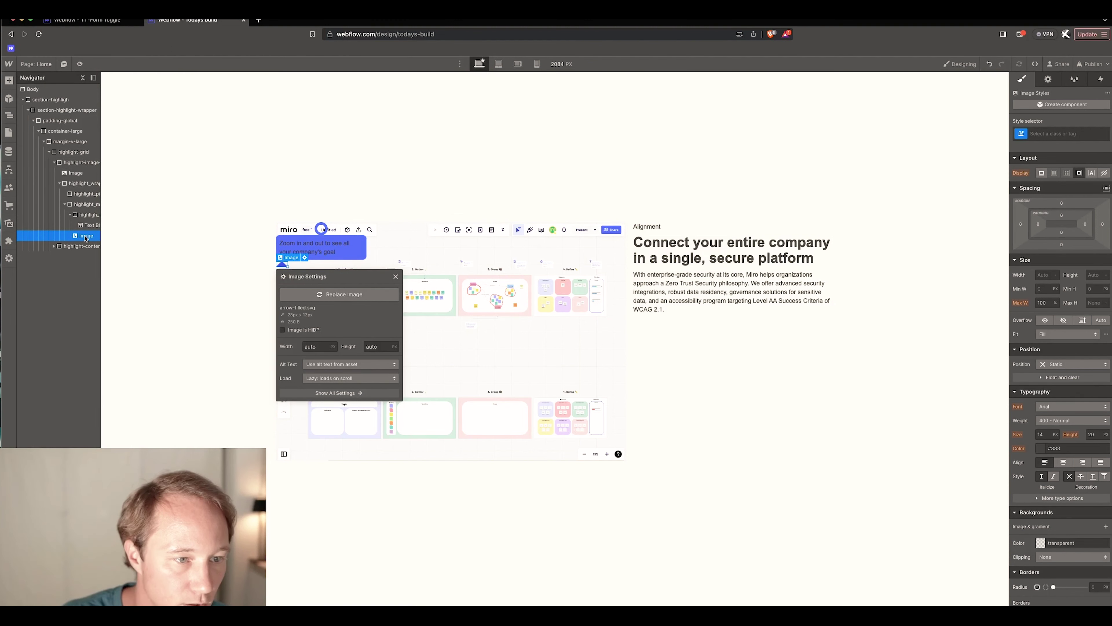
left_click_drag(86, 238, 85, 214)
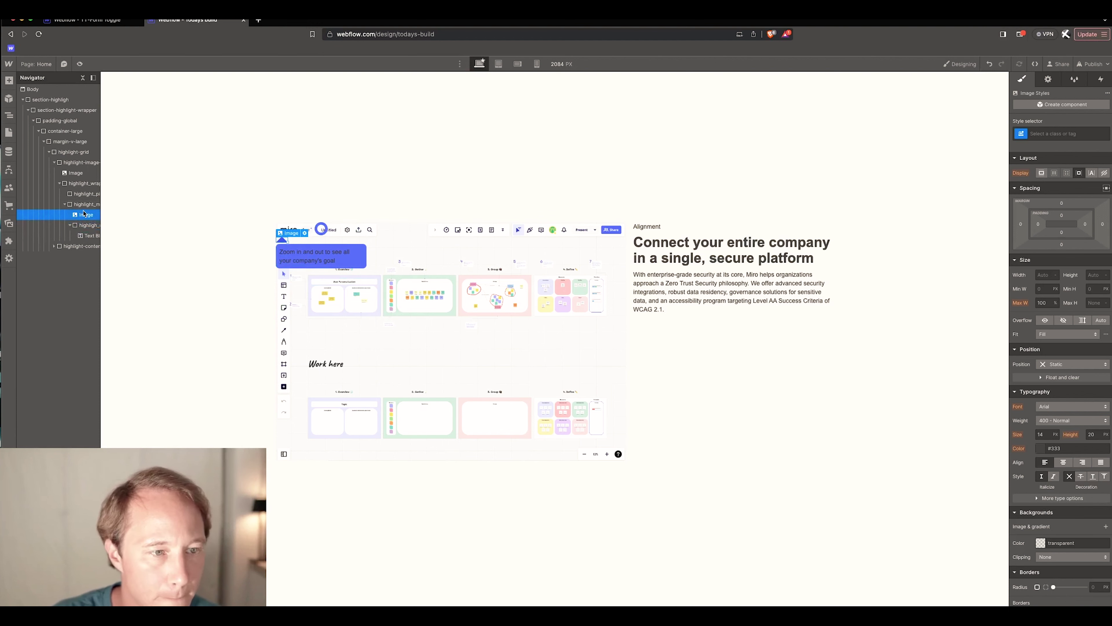
left_click(84, 206)
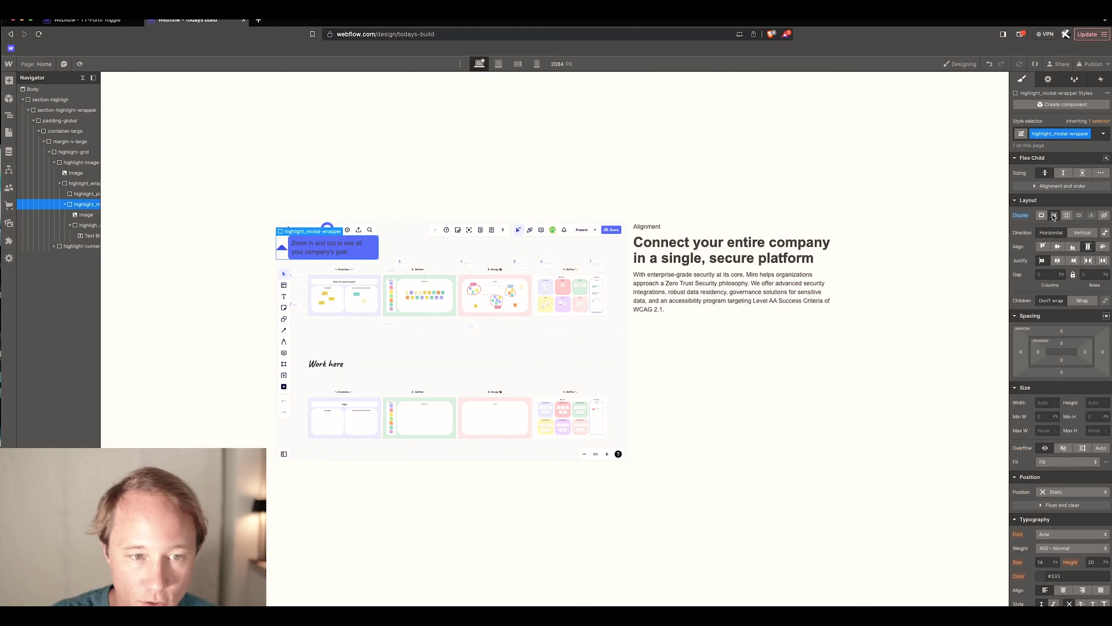
left_click(1082, 233)
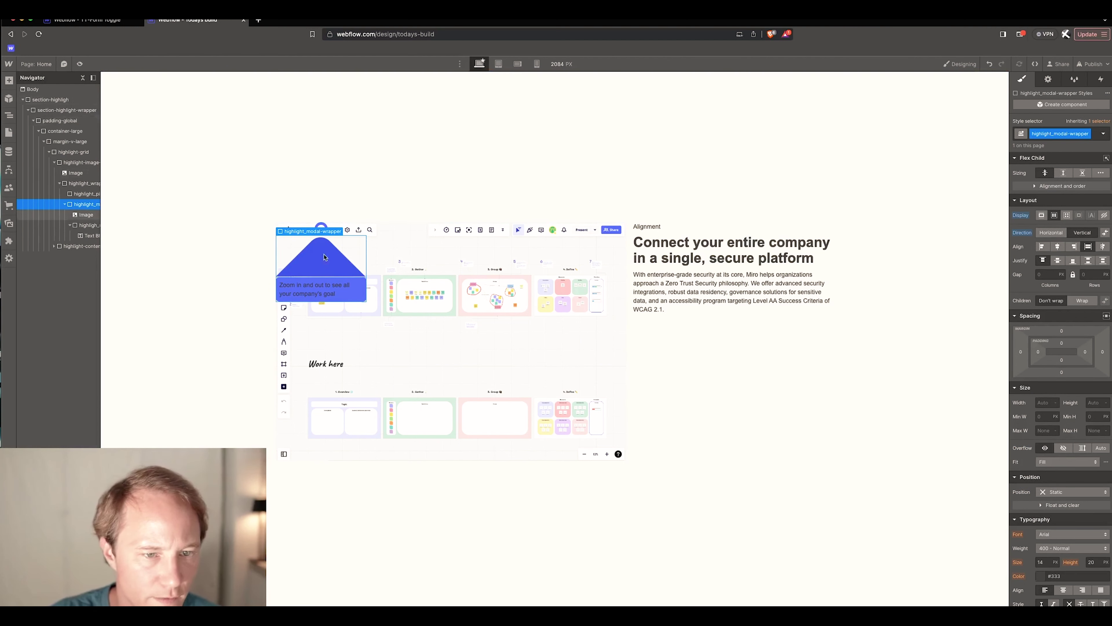
- Set the width of the arrow image inside highlight_modal-wrapper to 30 px
left_click(85, 215)
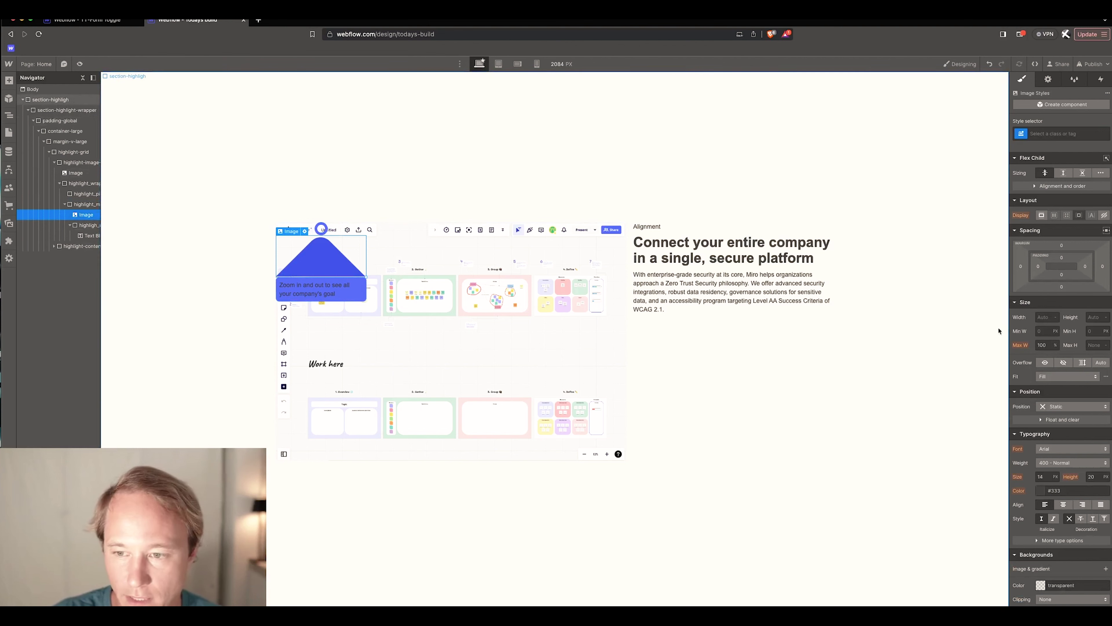
left_click(1042, 318)
type("13")
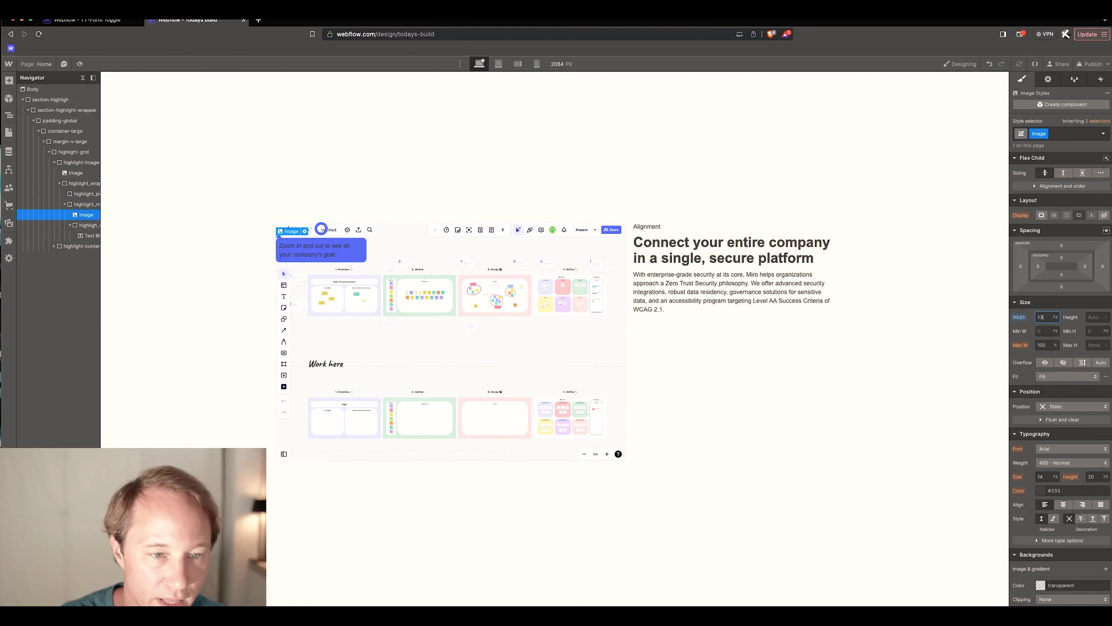
key("BackSpace")
key("BackSpace")
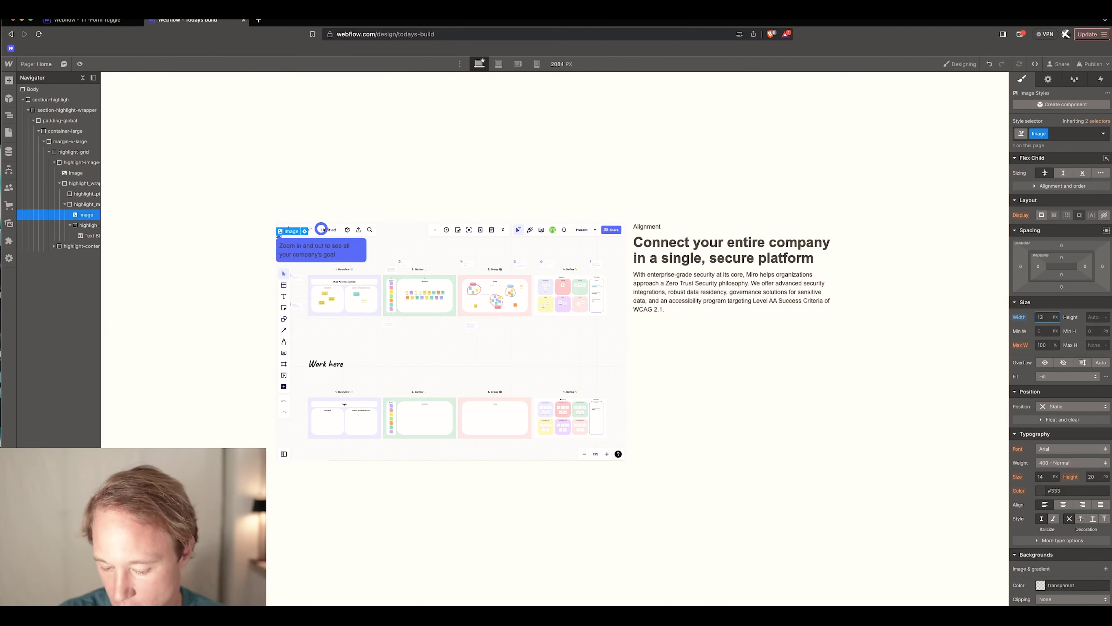
type("50")
key("BackSpace")
key("BackSpace")
type("40")
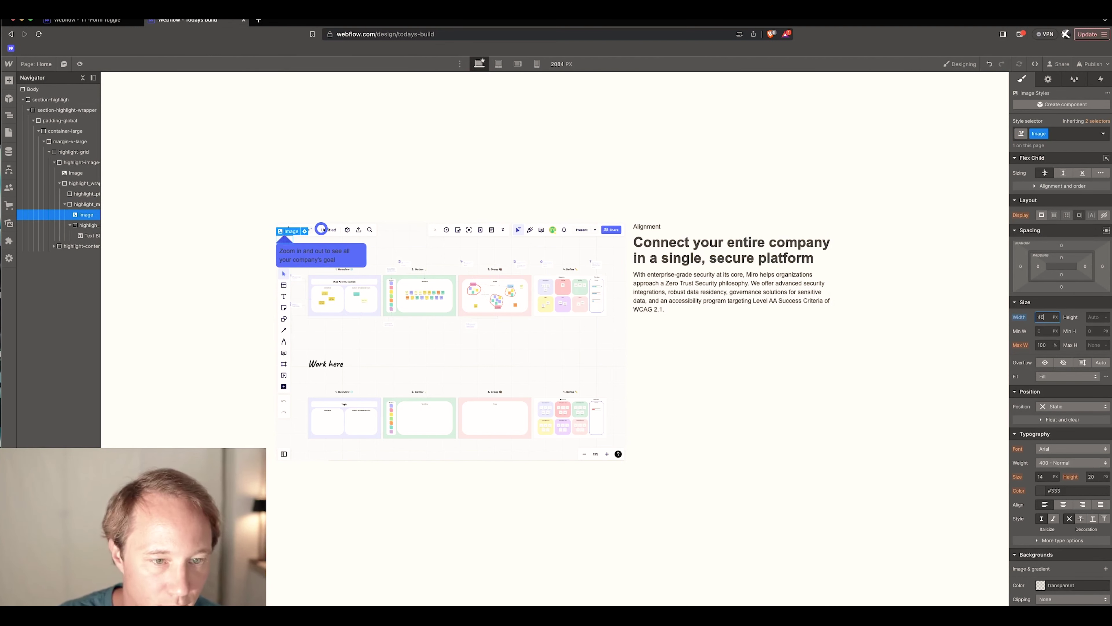
key("BackSpace")
key("BackSpace")
type("20")
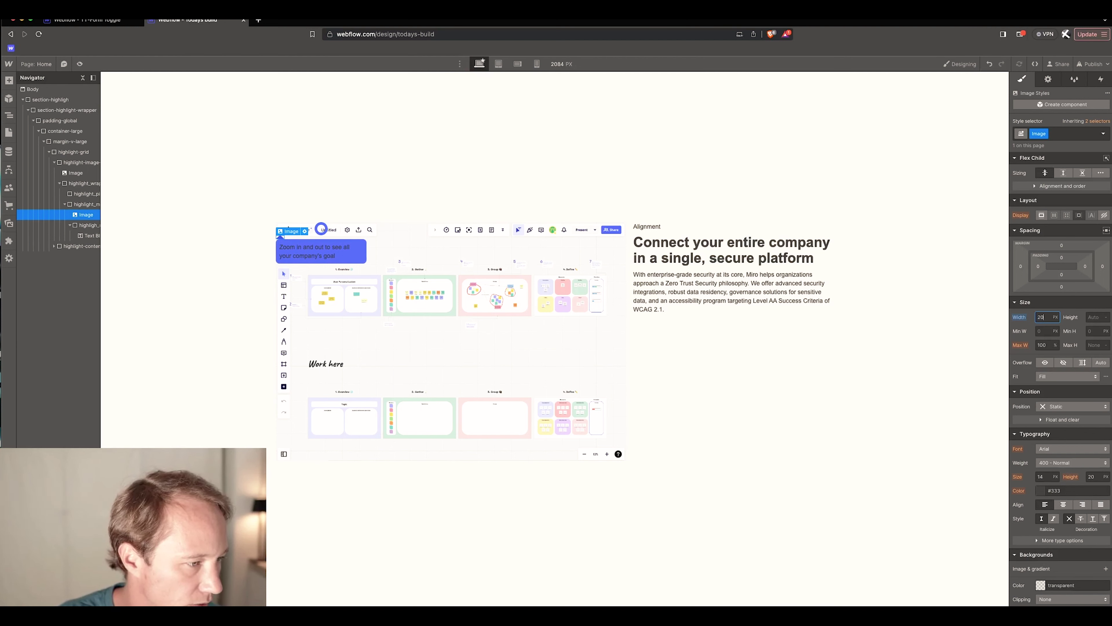
key("BackSpace")
key("BackSpace")
type("30")
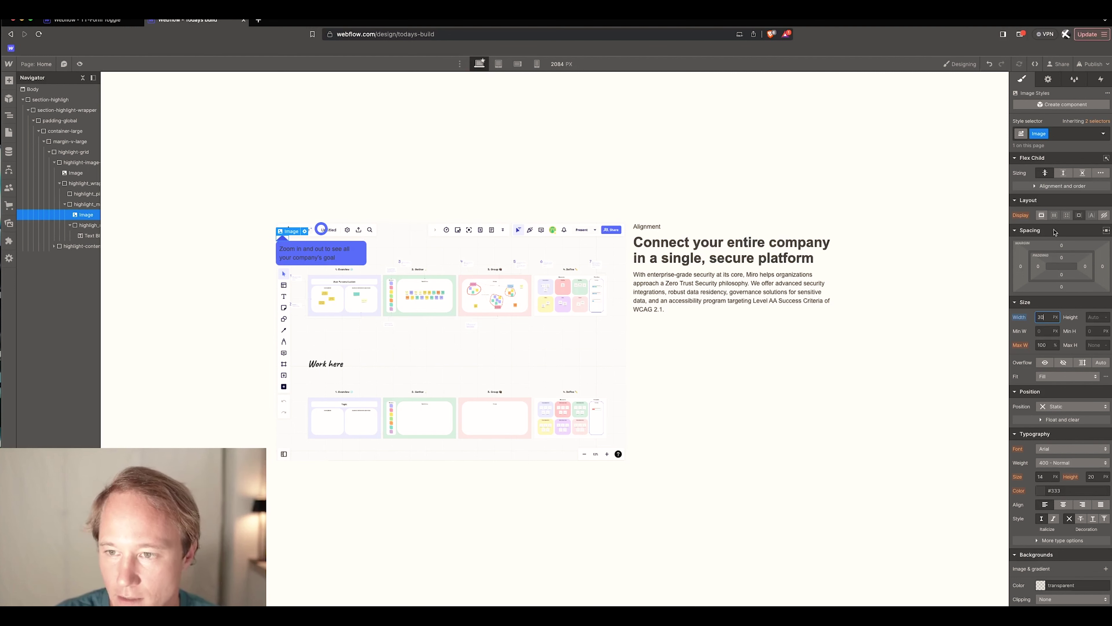
- Center-align the children of highlight_modal-wrapper and check the arrow and modal in preview mode
left_click(86, 204)
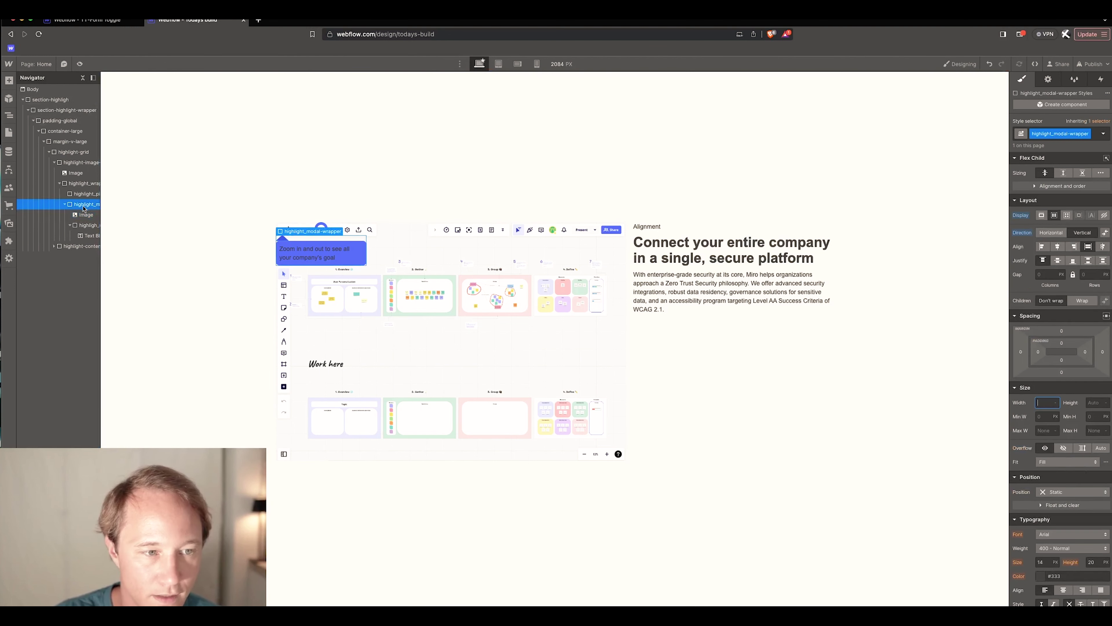
left_click(1058, 247)
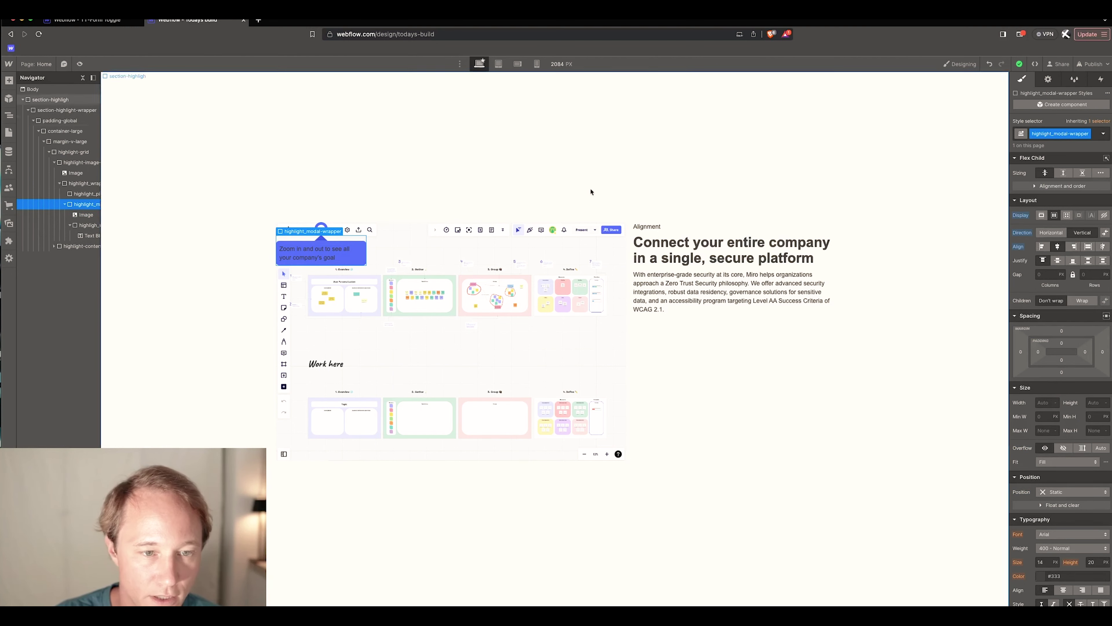
left_click(83, 65)
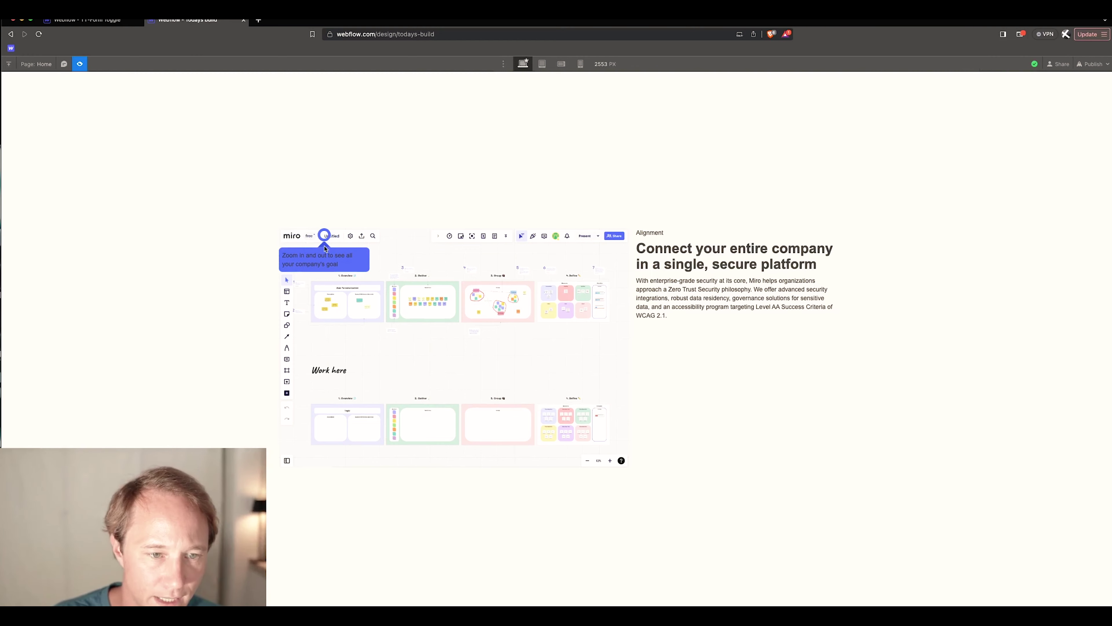
scroll(324, 248, "up", 5)
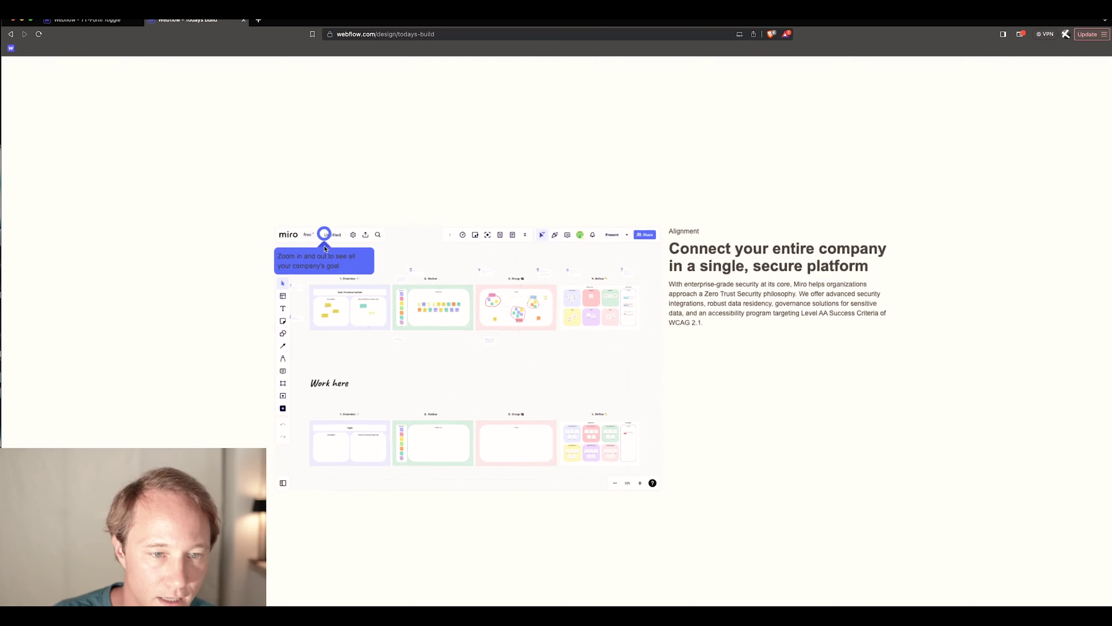
scroll(325, 250, "down", 5)
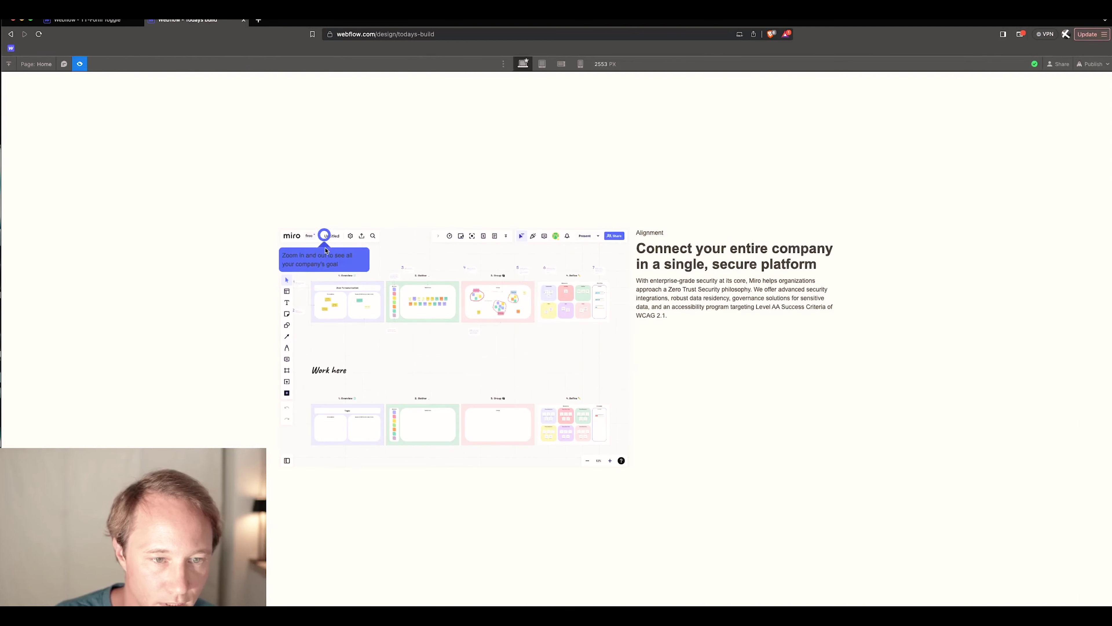
left_click(80, 65)
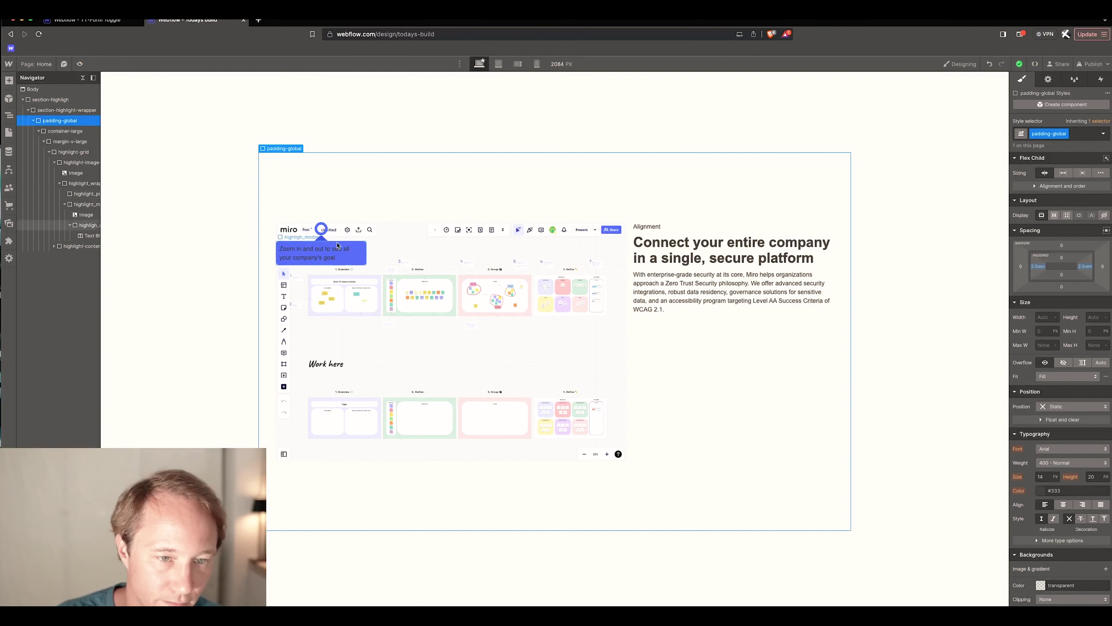
- Give the modal's text block the new class highlight_text
left_click(343, 259)
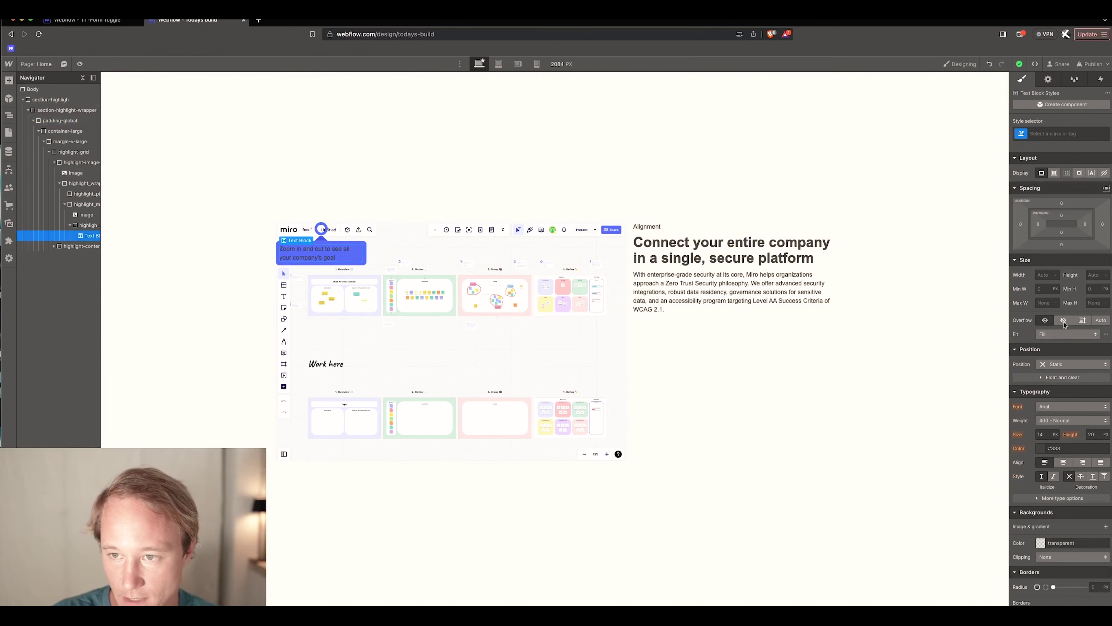
left_click(1069, 136)
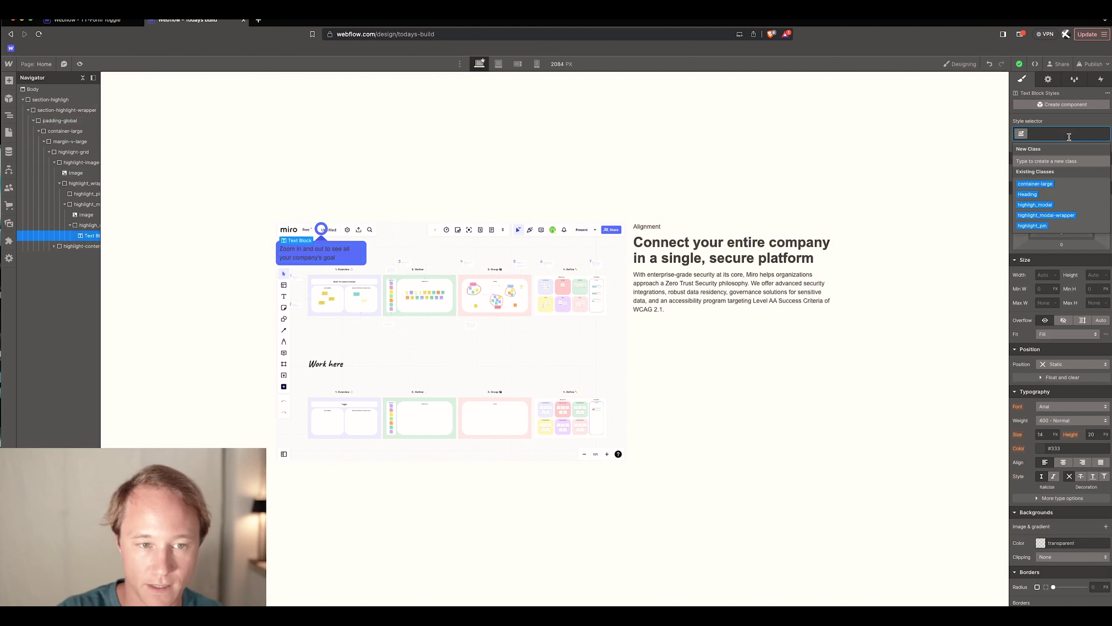
type("highlight")
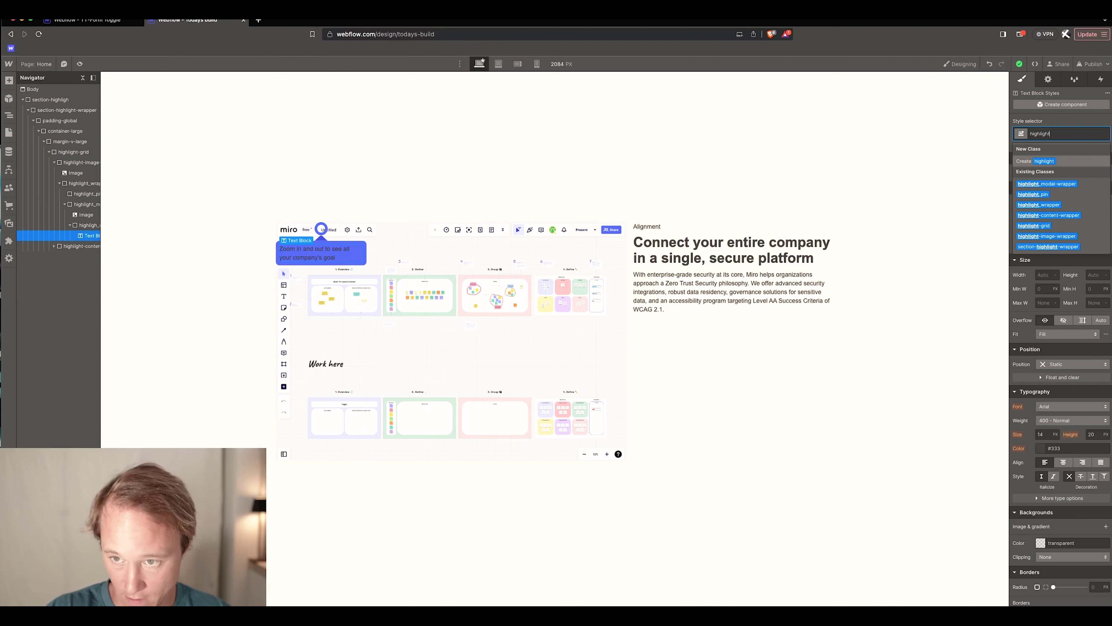
type("_tex")
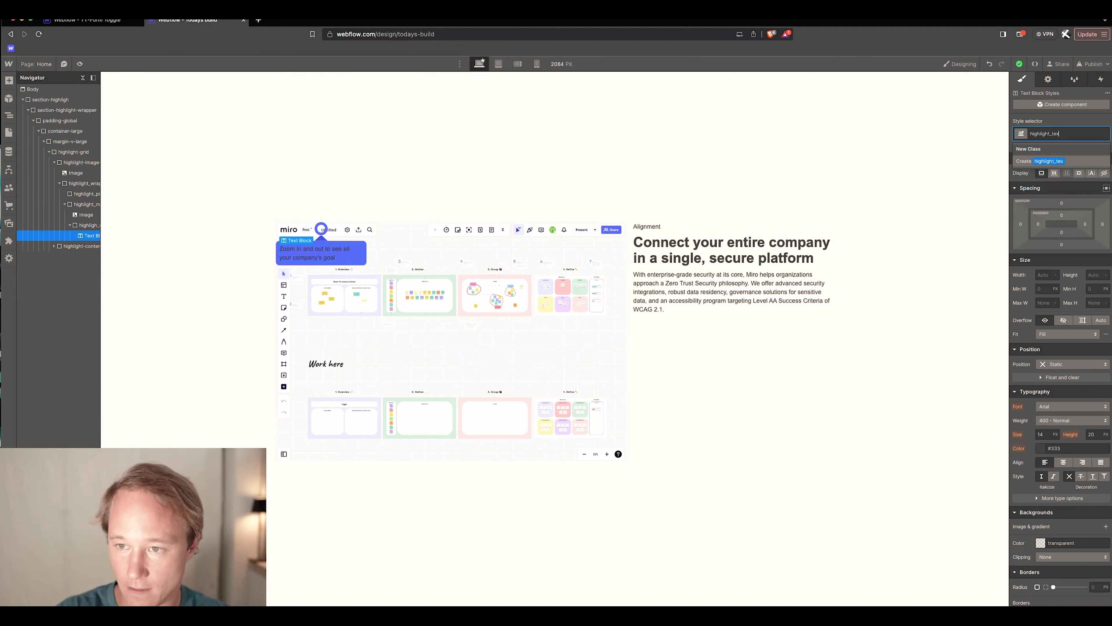
type("t")
key("Return")
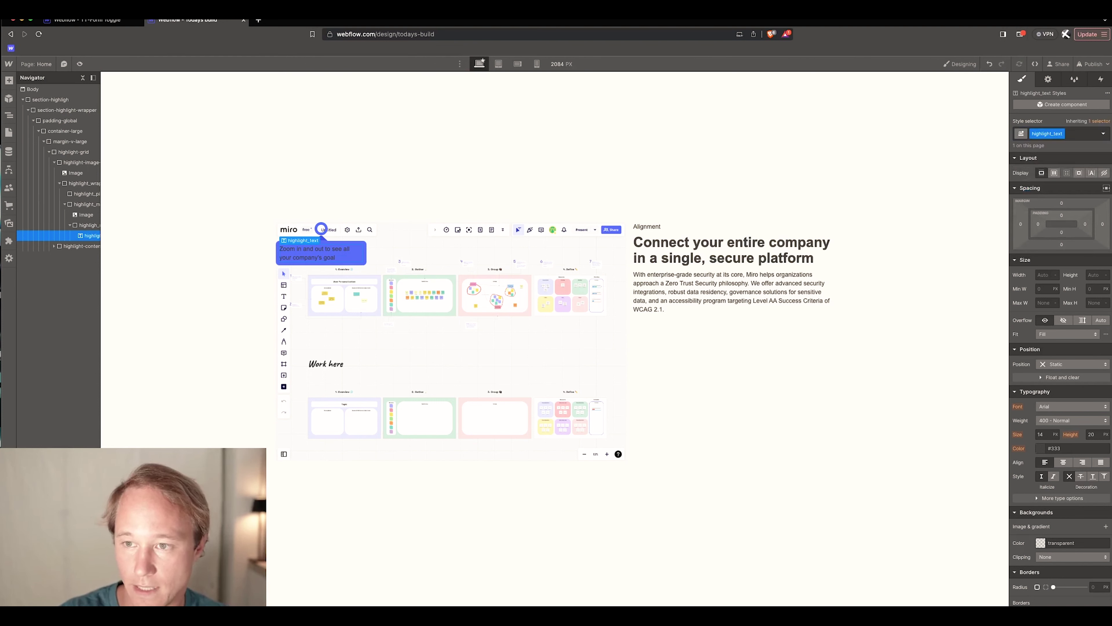
- Style highlight_text with a 16 px font size, white color and a unitless line height of 1.4
left_click(1044, 435)
type("1")
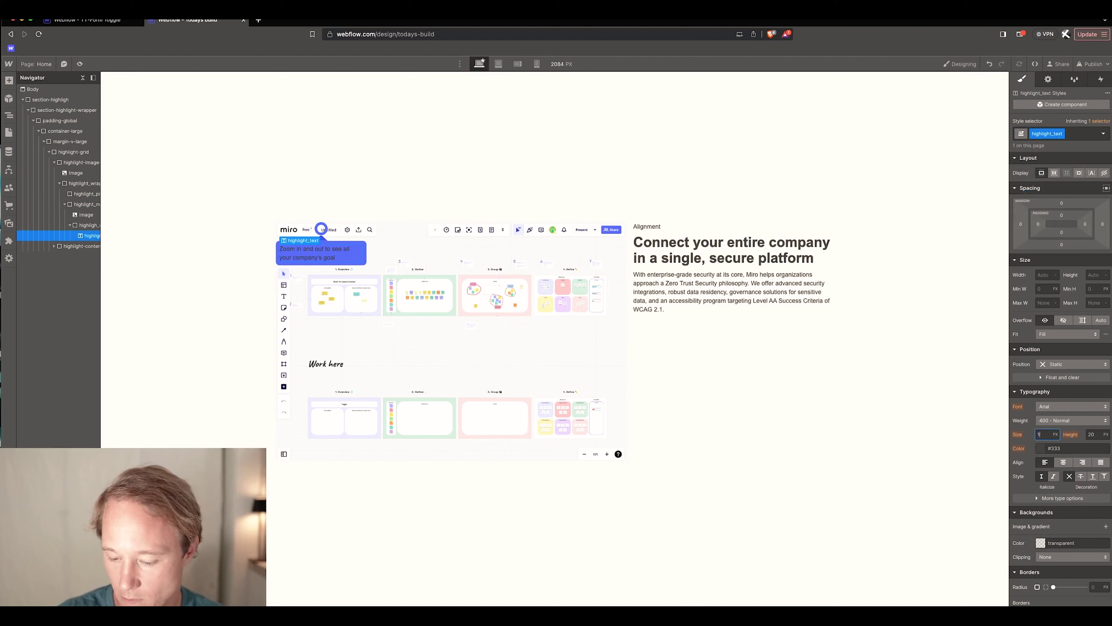
left_click(1040, 448)
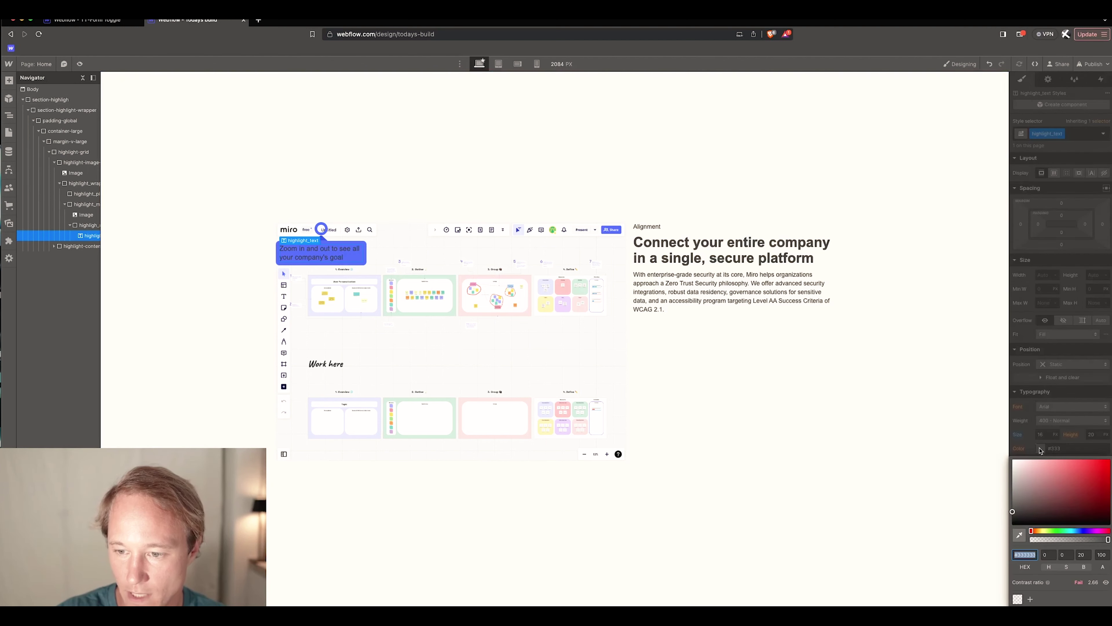
left_click_drag(969, 439, 1007, 438)
left_click(1082, 435)
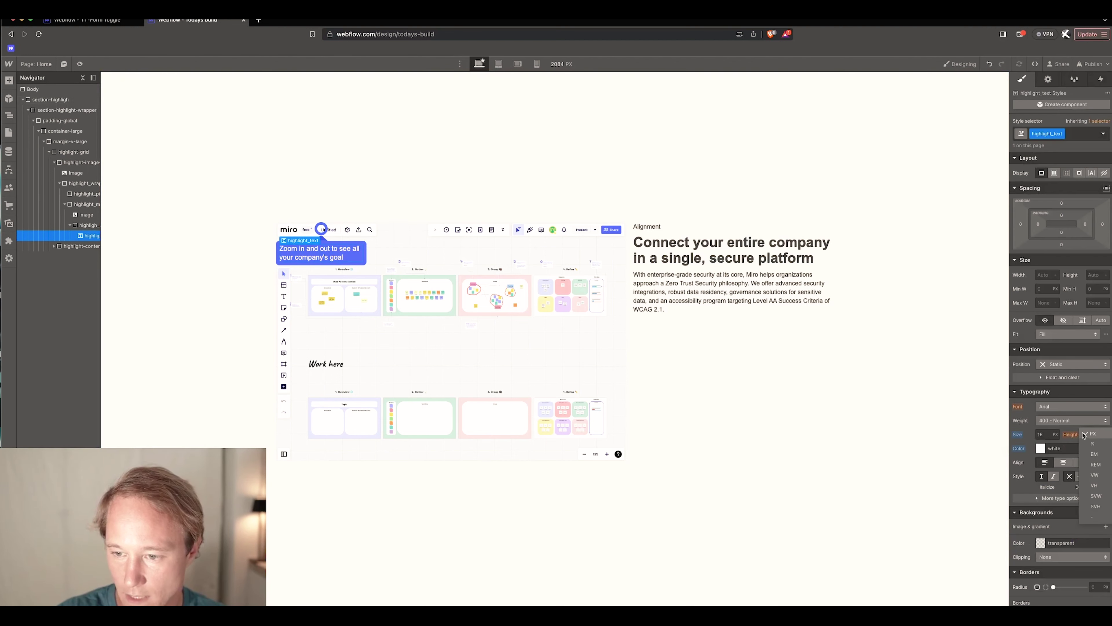
left_click(1090, 433)
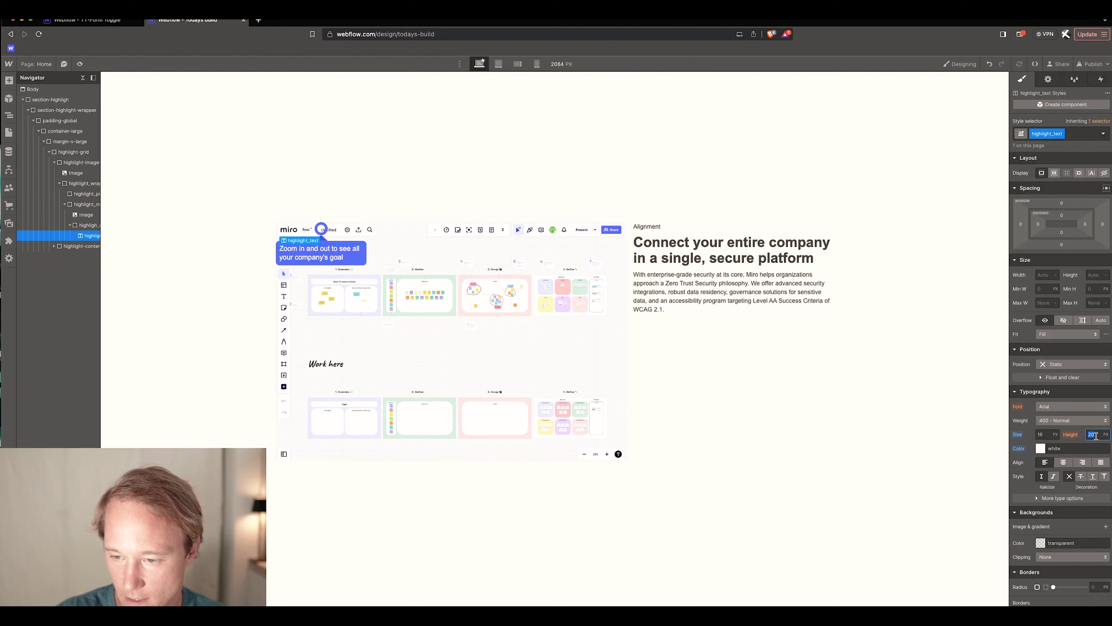
type("1.4")
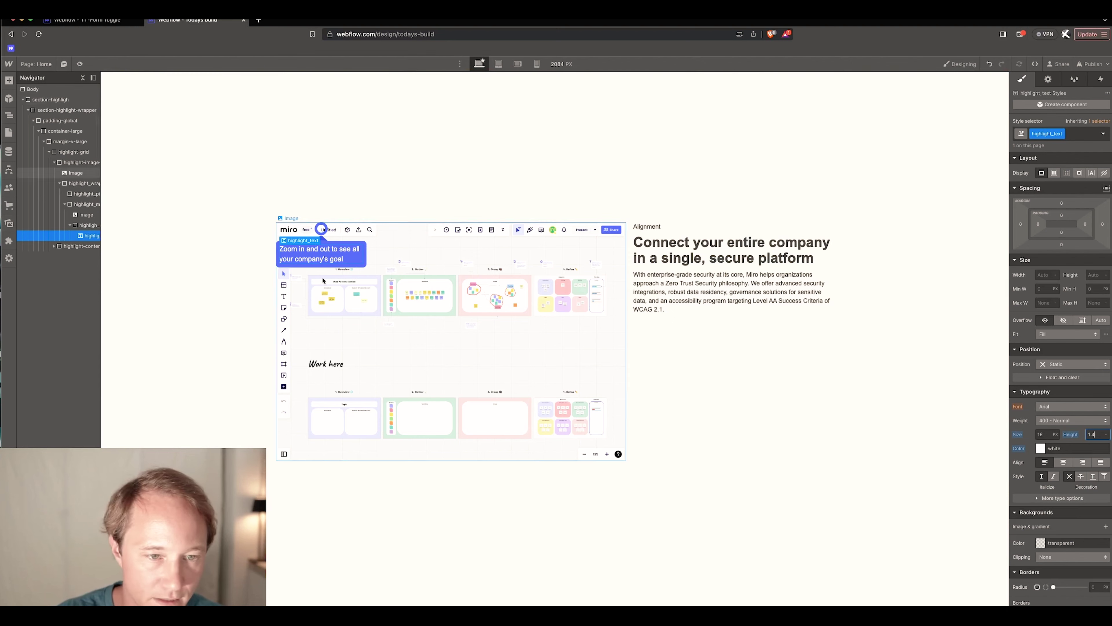
left_click(386, 178)
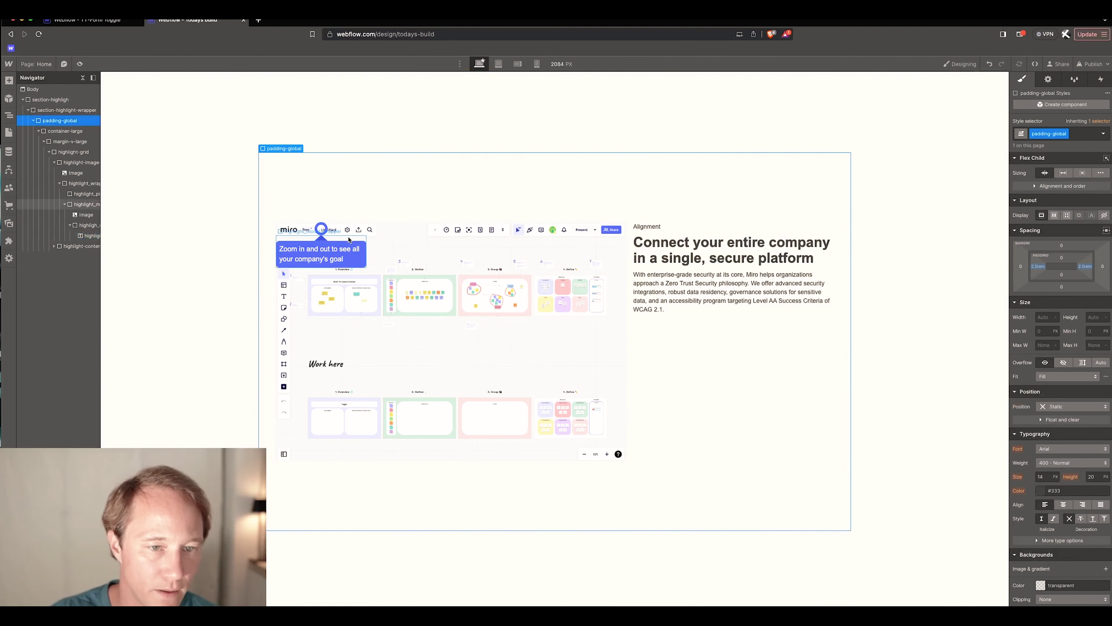
- Add a 0.5rem top margin to highlight_modal-wrapper to separate it from the pin
left_click(348, 240)
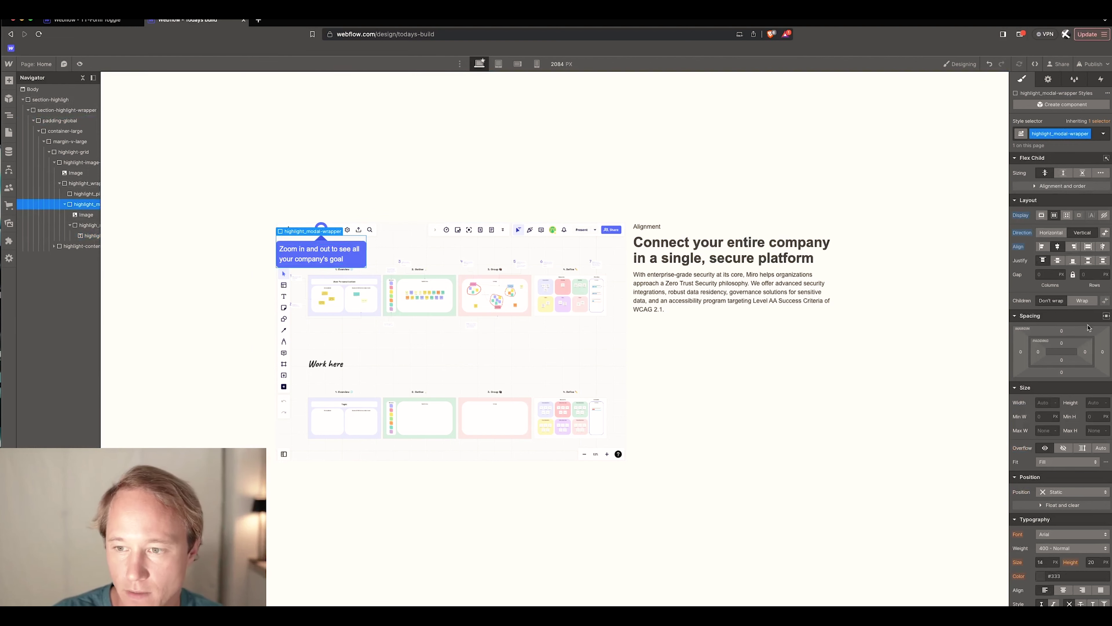
left_click(1062, 331)
type("0")
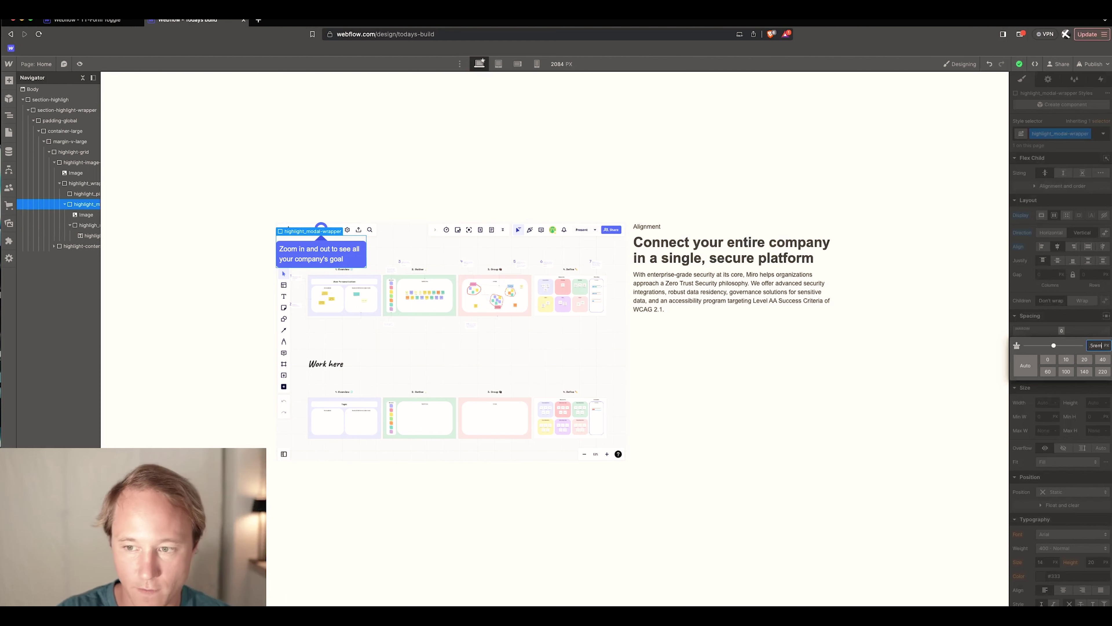
type(".5rem")
key("Return")
left_click(370, 202)
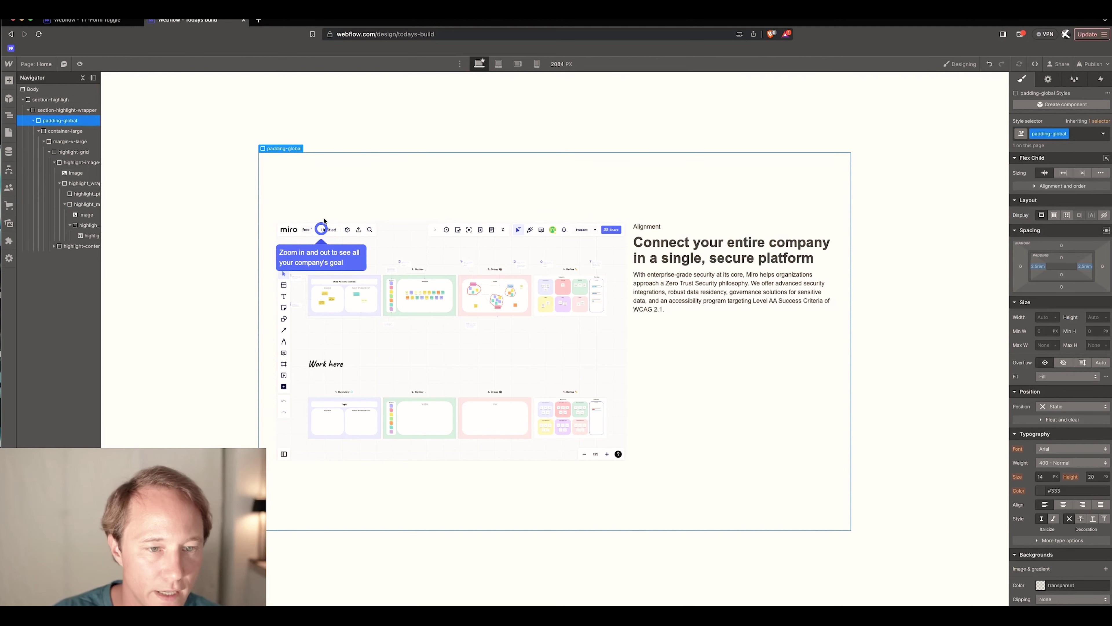
- Widen the Navigator to fit the full class names and collapse the contents of highlight_modal-wrapper in the tree
left_click(302, 233)
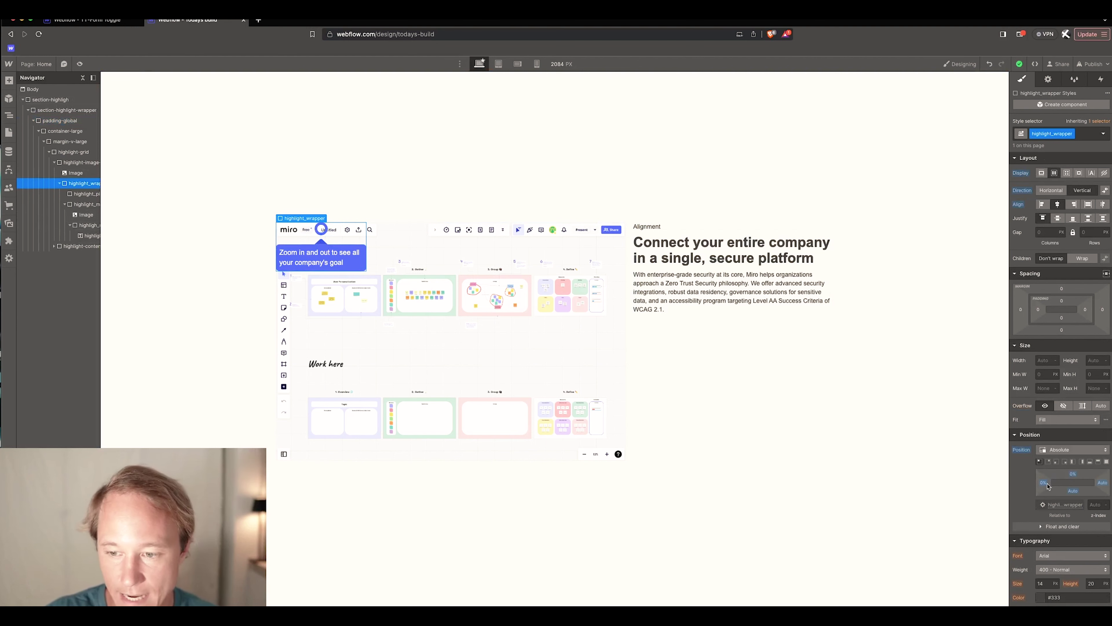
left_click_drag(101, 170, 177, 170)
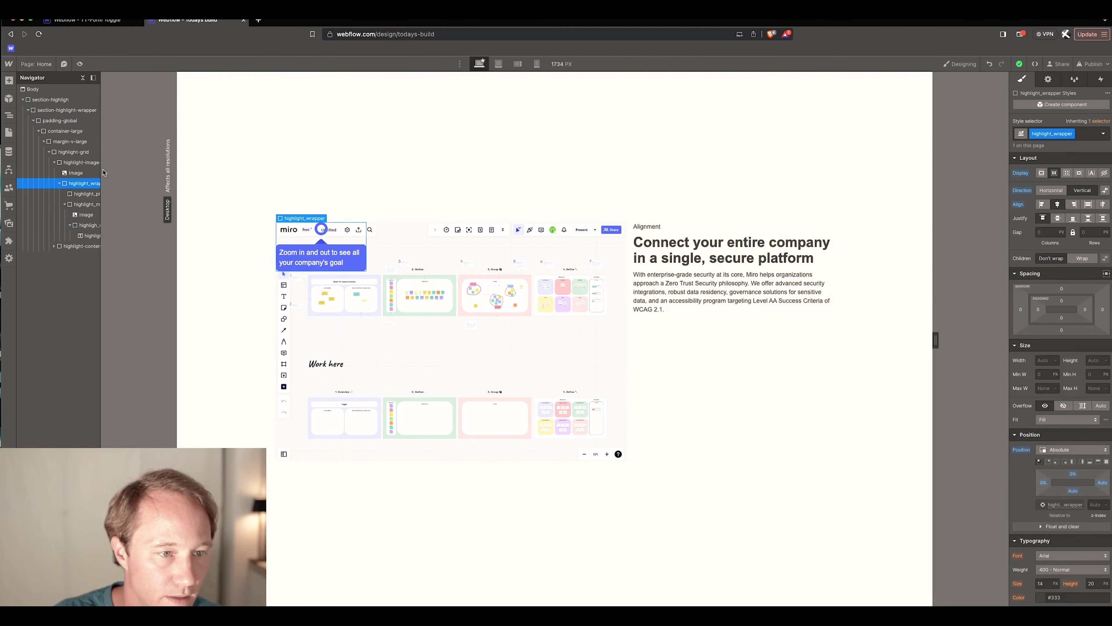
left_click_drag(104, 172, 158, 184)
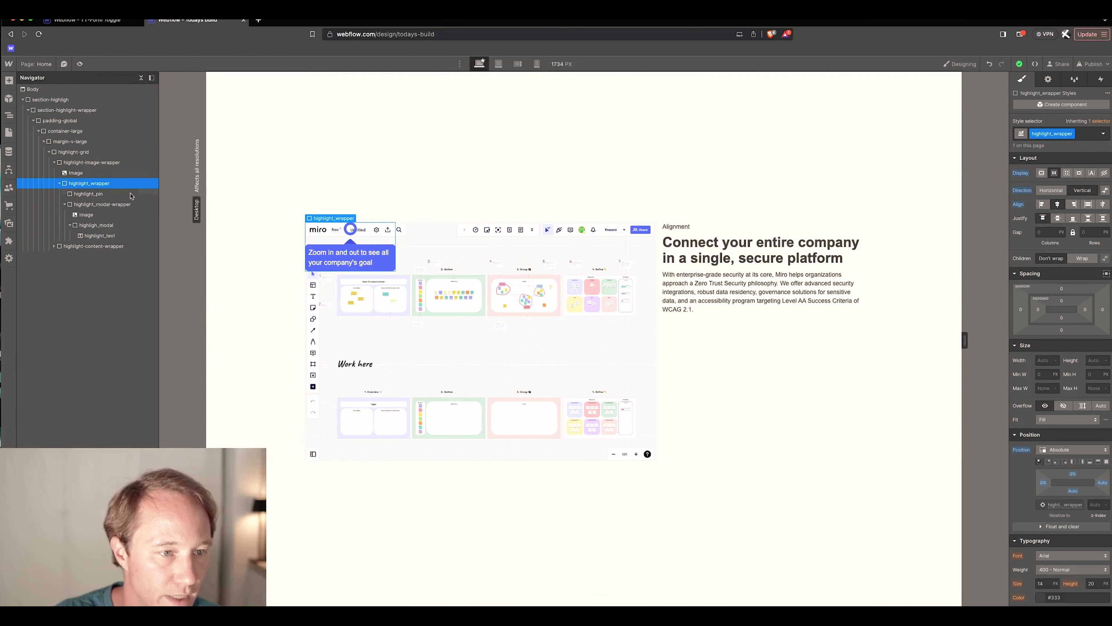
left_click(95, 197)
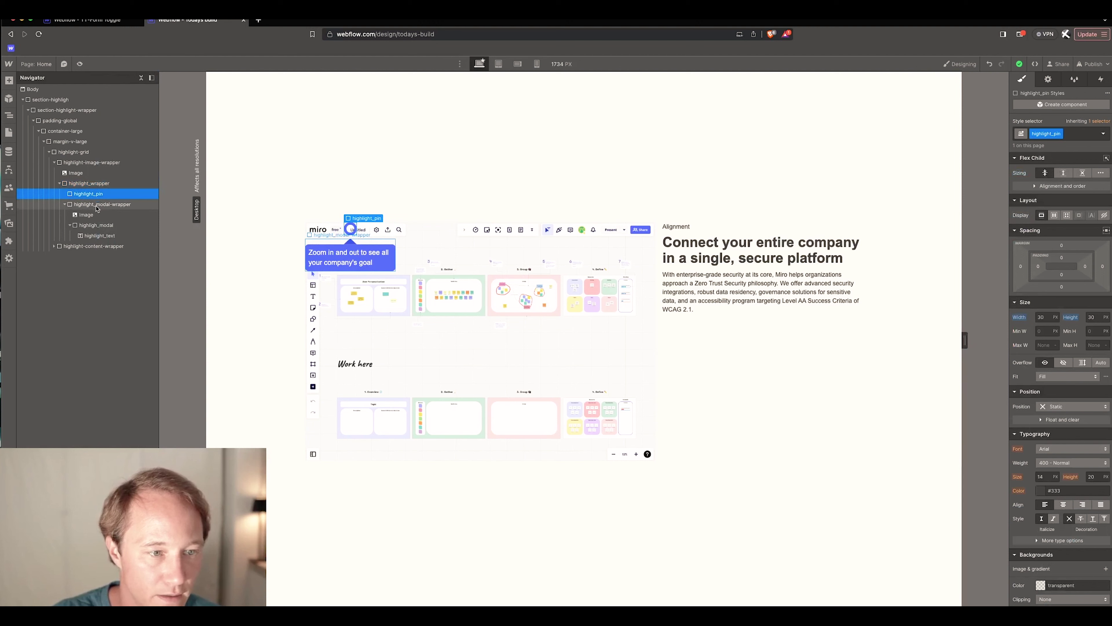
left_click(97, 206)
left_click(65, 205)
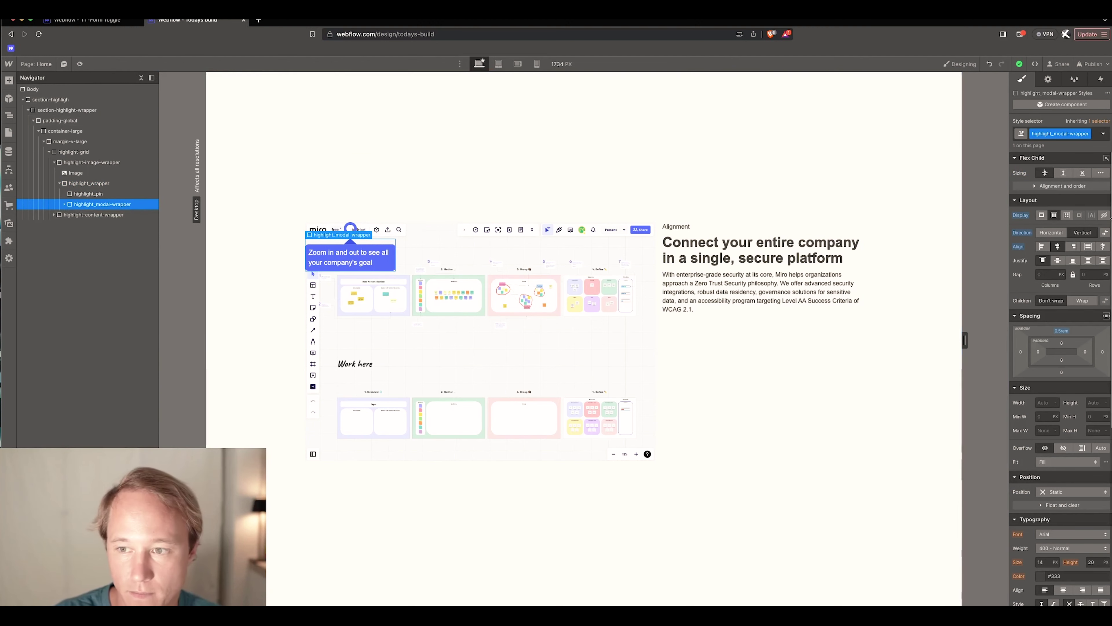
left_click(1054, 216)
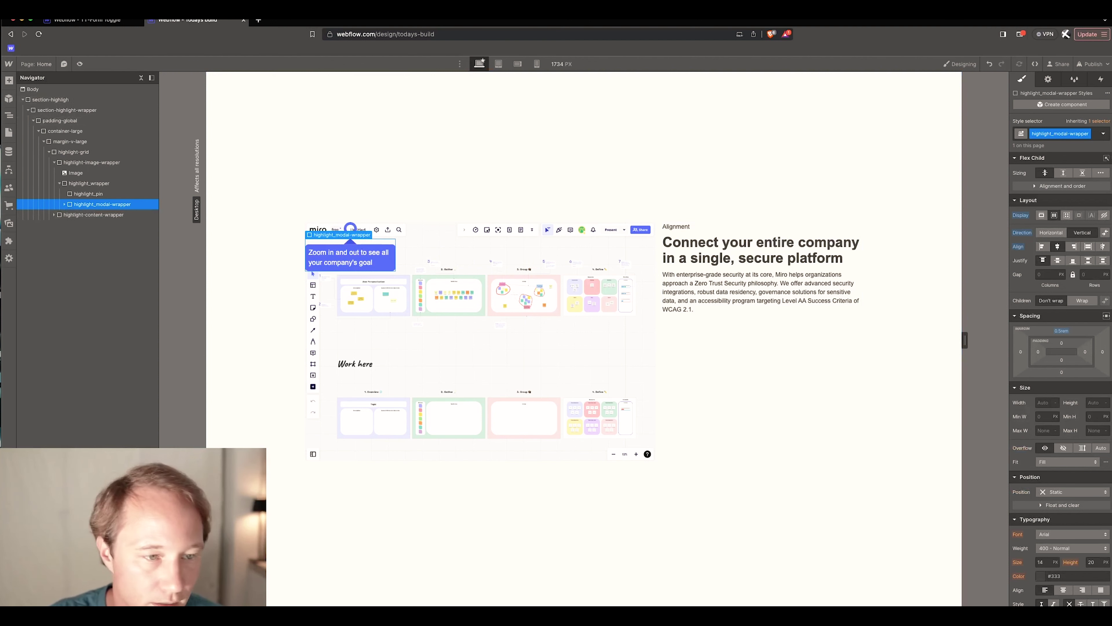
- Set highlight_pin's display to flex, and select its parent highlight_wrapper
left_click(97, 195)
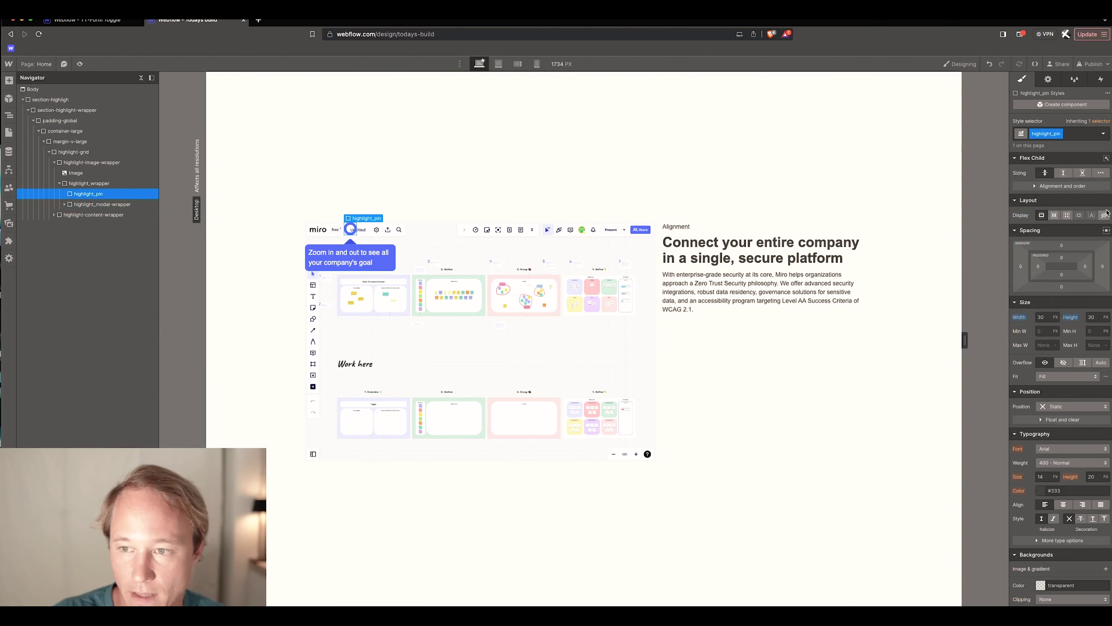
left_click(1078, 216)
left_click(1054, 215)
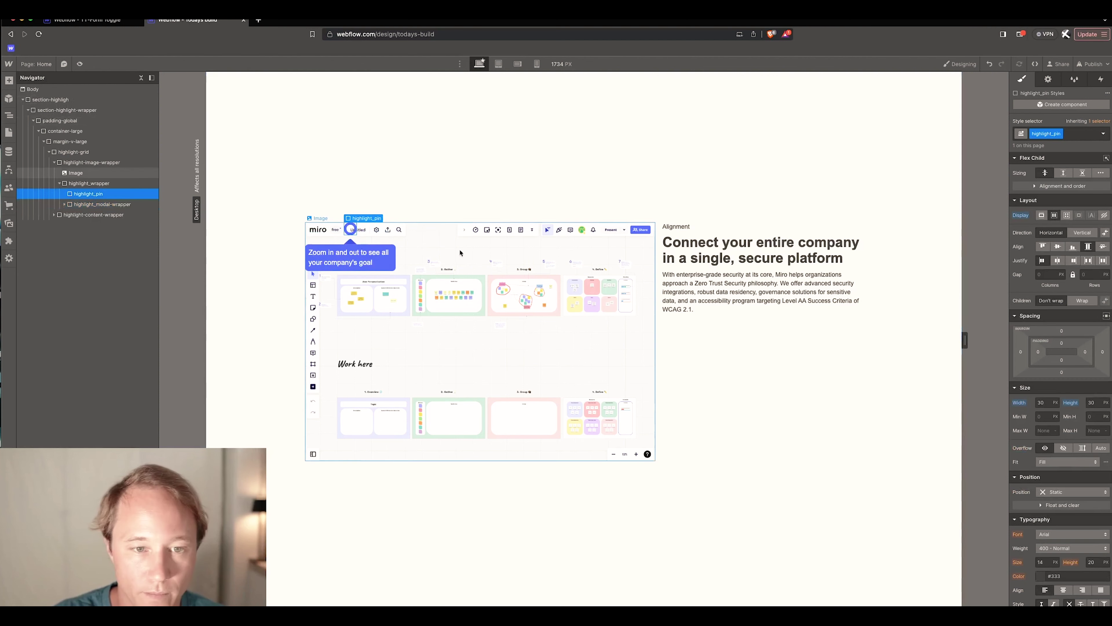
left_click(82, 186)
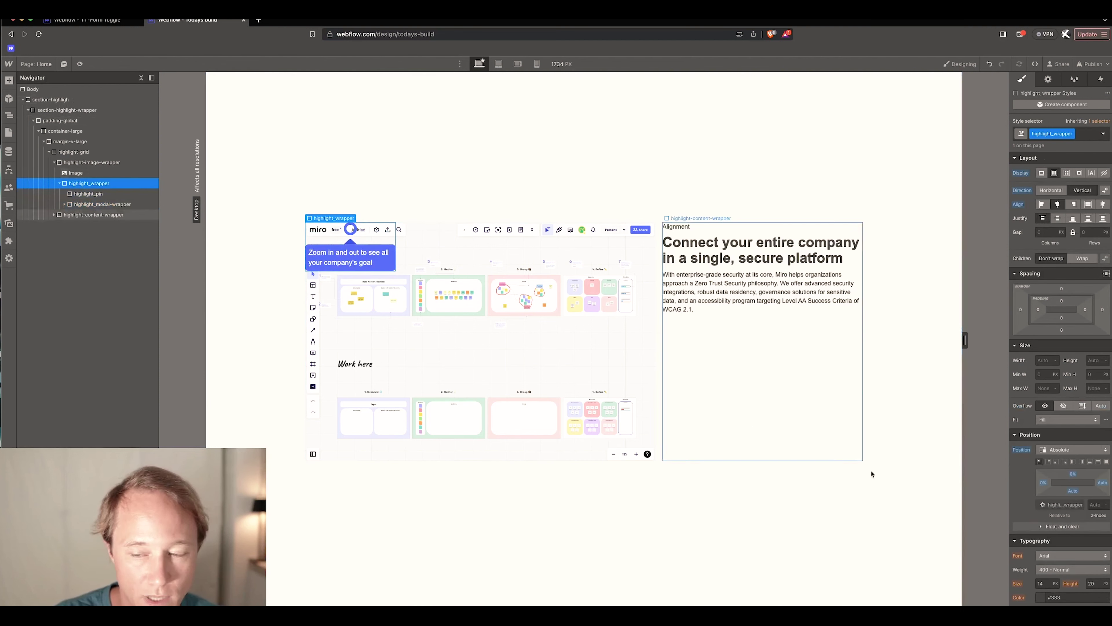
- Offset highlight_wrapper about 17% from the top and 6% from the left of the image so the pin sits over the first board frame
left_click_drag(1045, 485, 1076, 484)
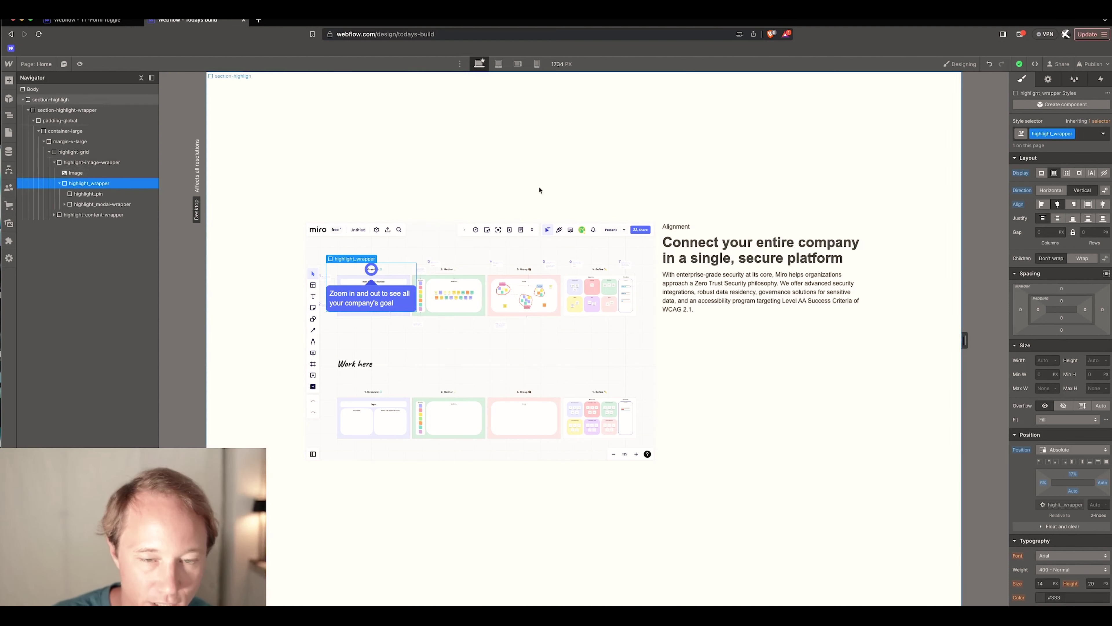
left_click(398, 211)
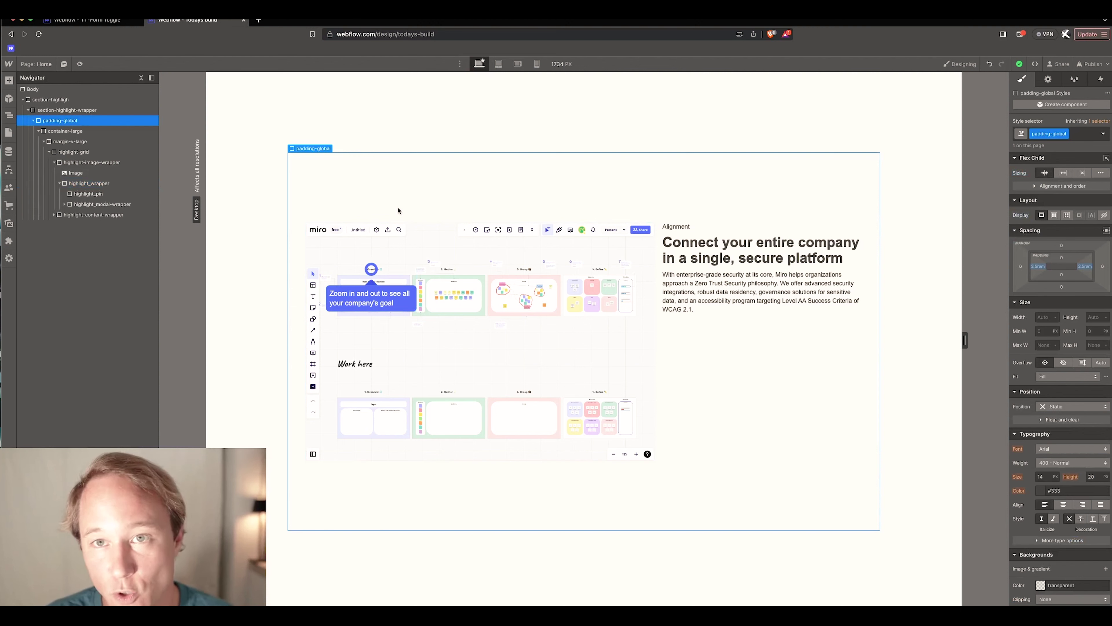
- Give highlight_pin a Scroll into view element trigger that starts a custom animation when scrolled into view
left_click(375, 272)
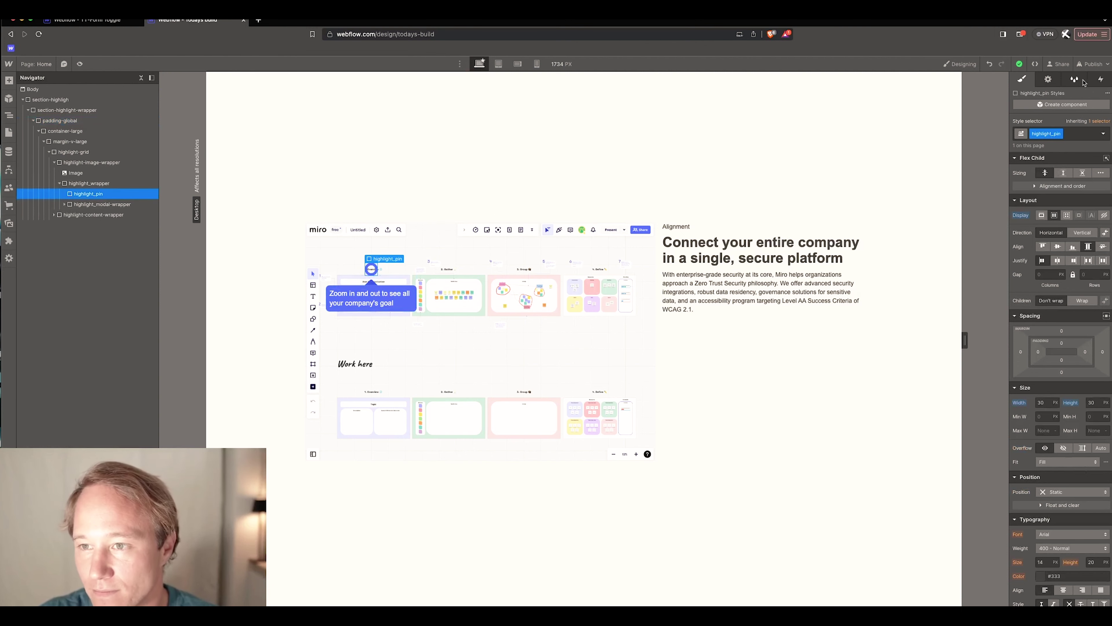
left_click(1101, 80)
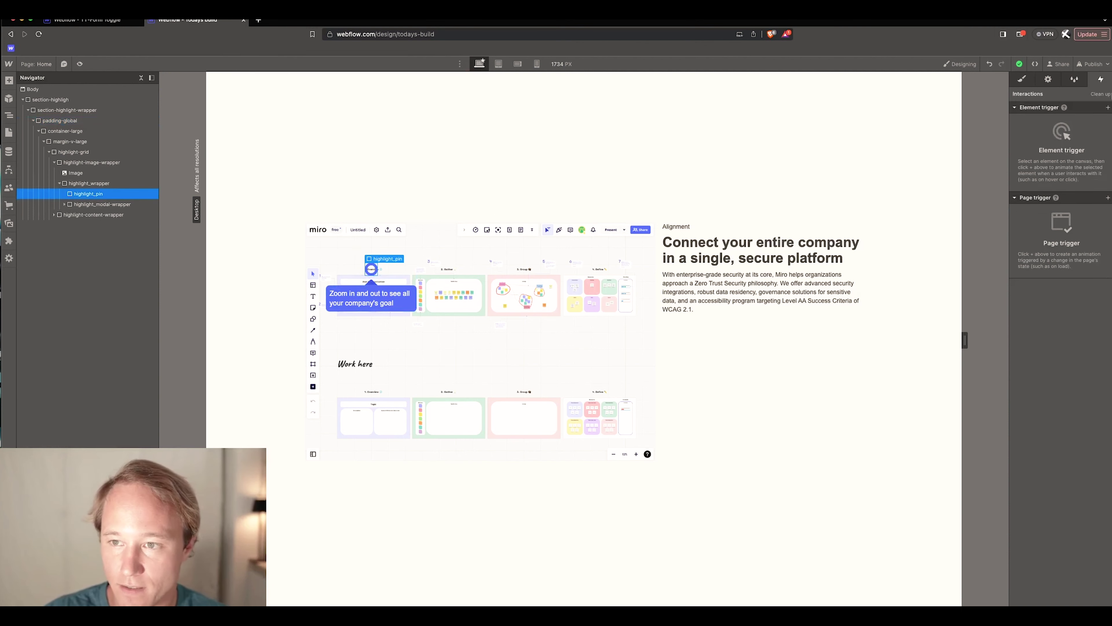
left_click(1107, 109)
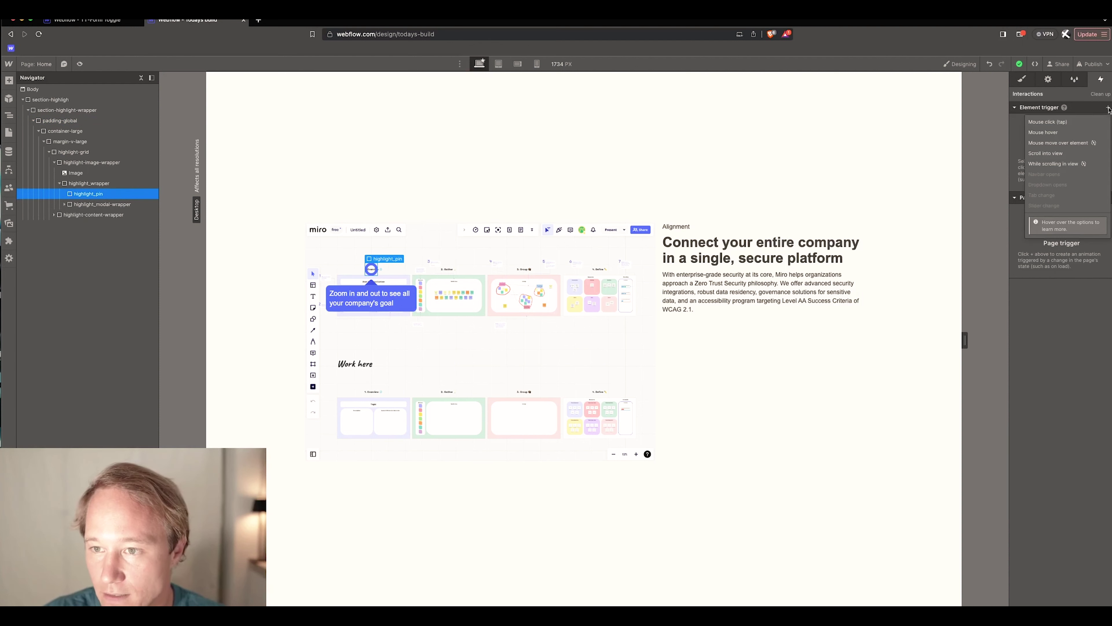
left_click(1075, 154)
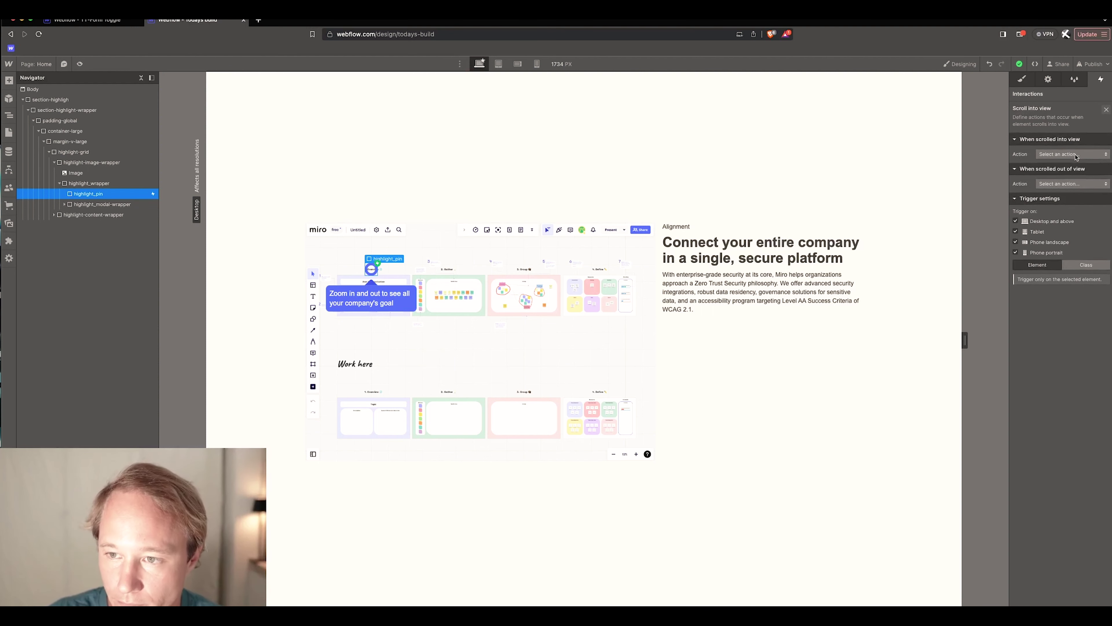
left_click(1076, 154)
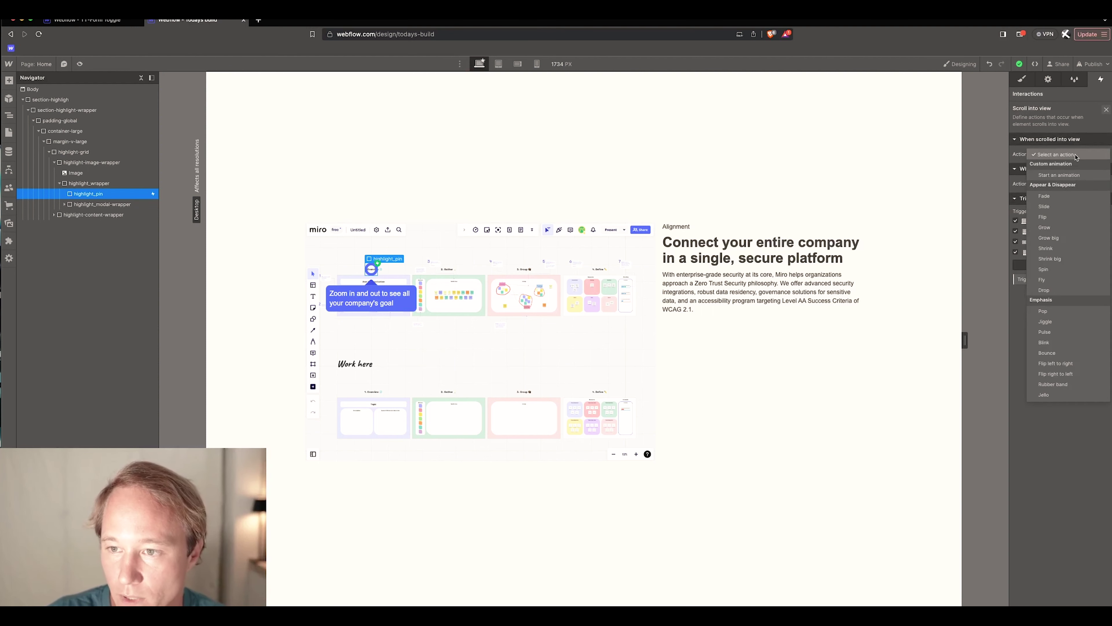
left_click(1071, 176)
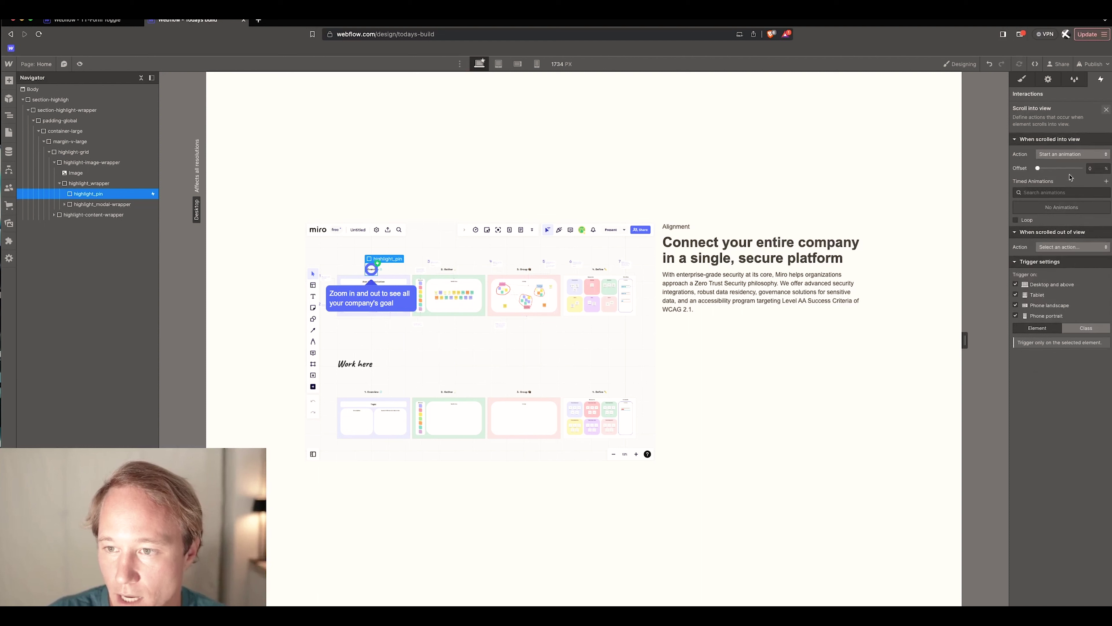
- Create a new timed animation for the scroll-into-view trigger and name it Echo Pin
left_click(1106, 181)
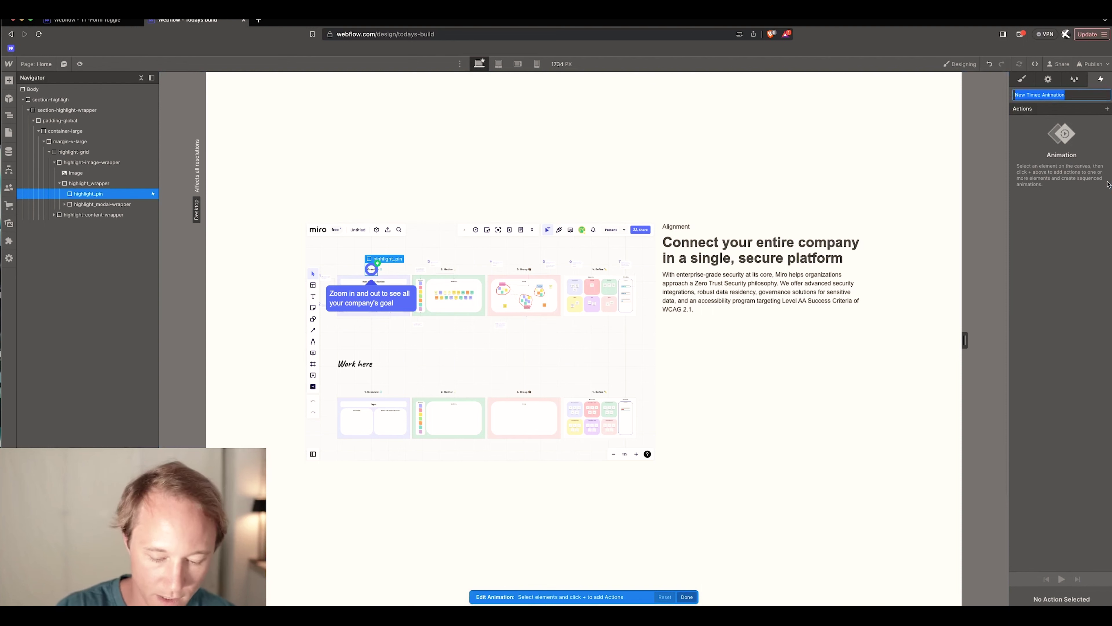
type("Echo")
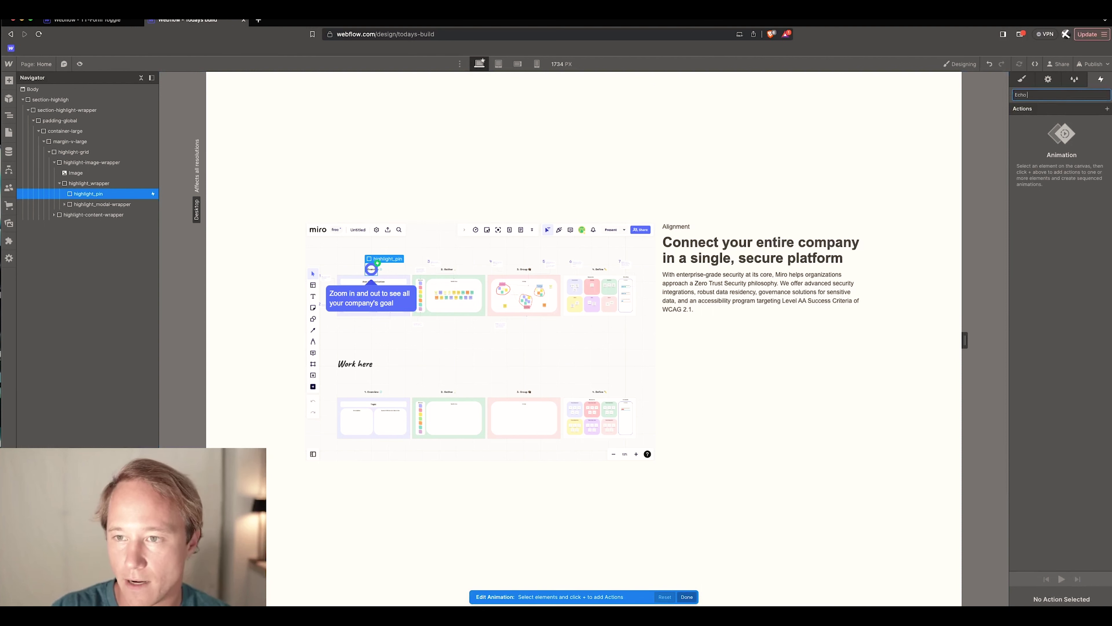
type(" Pin")
key("Return")
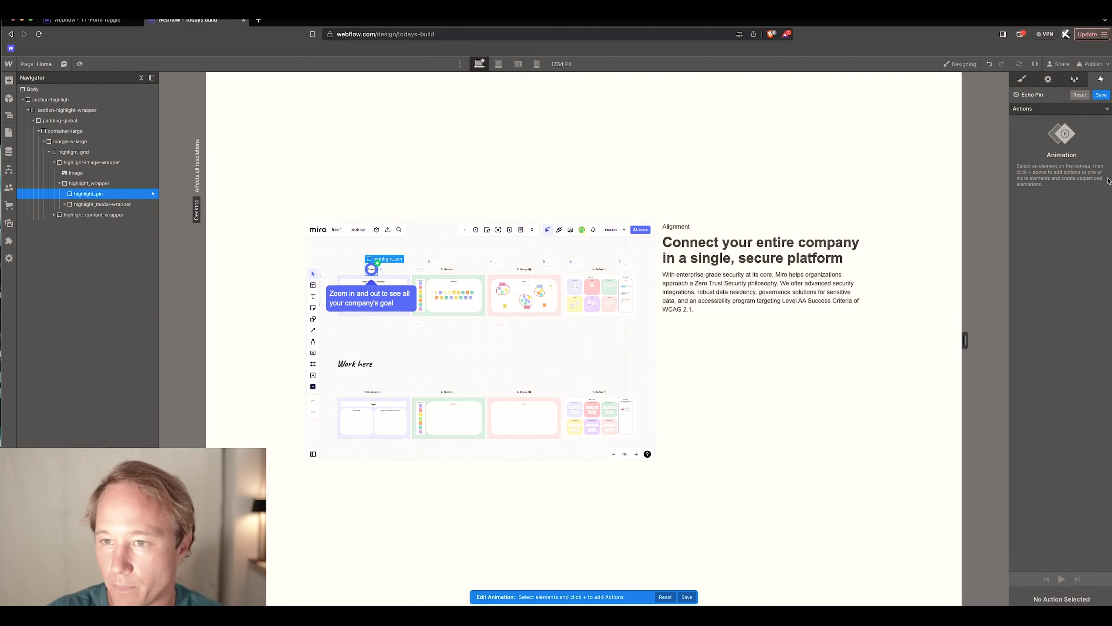
- Add a Scale action for highlight_pin to the Echo Pin animation and start adding a second action
left_click(1107, 108)
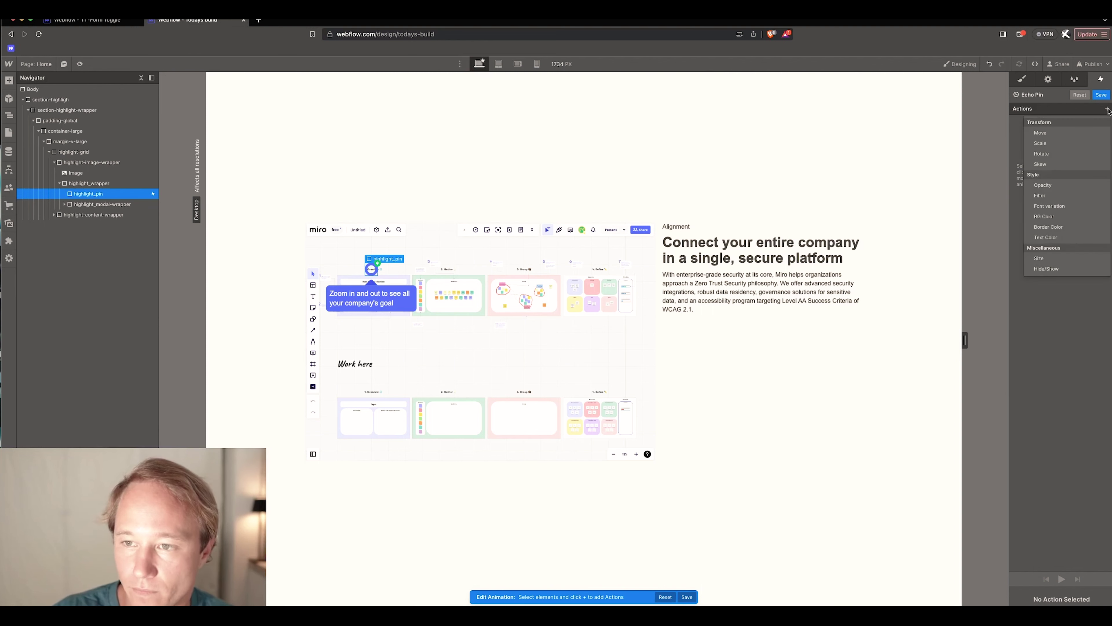
left_click(1055, 144)
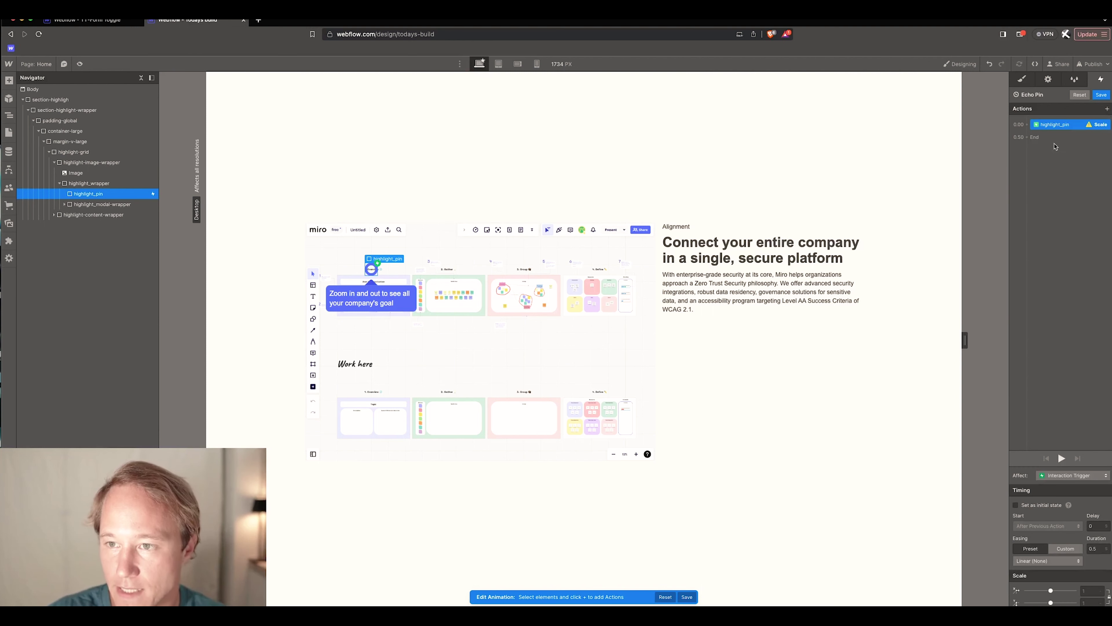
left_click(1106, 109)
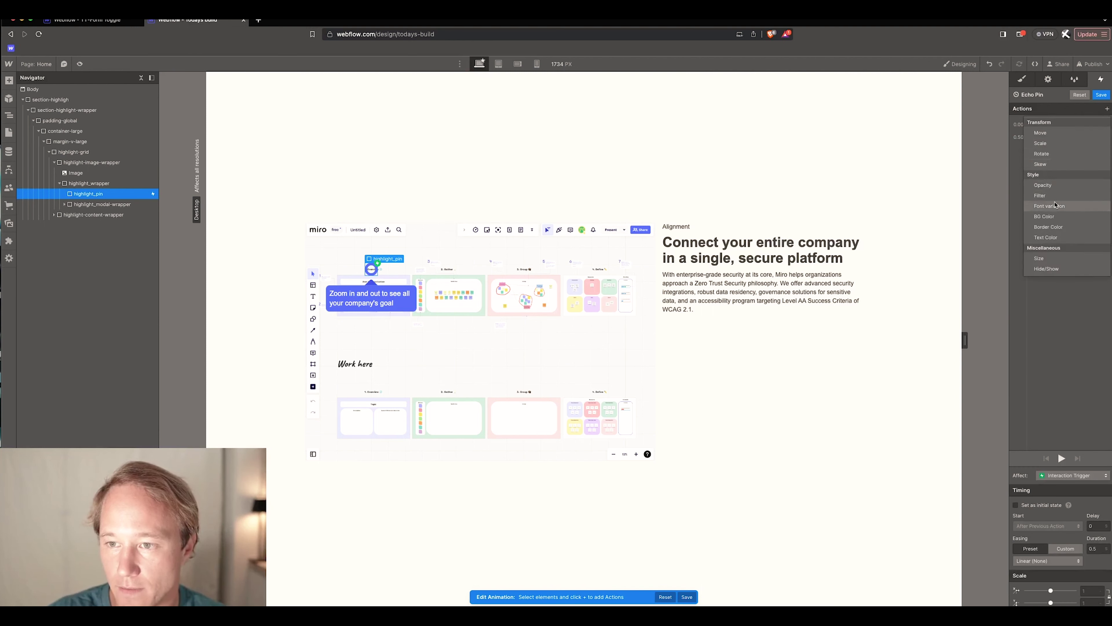
- Add an Opacity action for highlight_pin, set the existing Scale action to 1, and make both actions initial states
left_click(1043, 185)
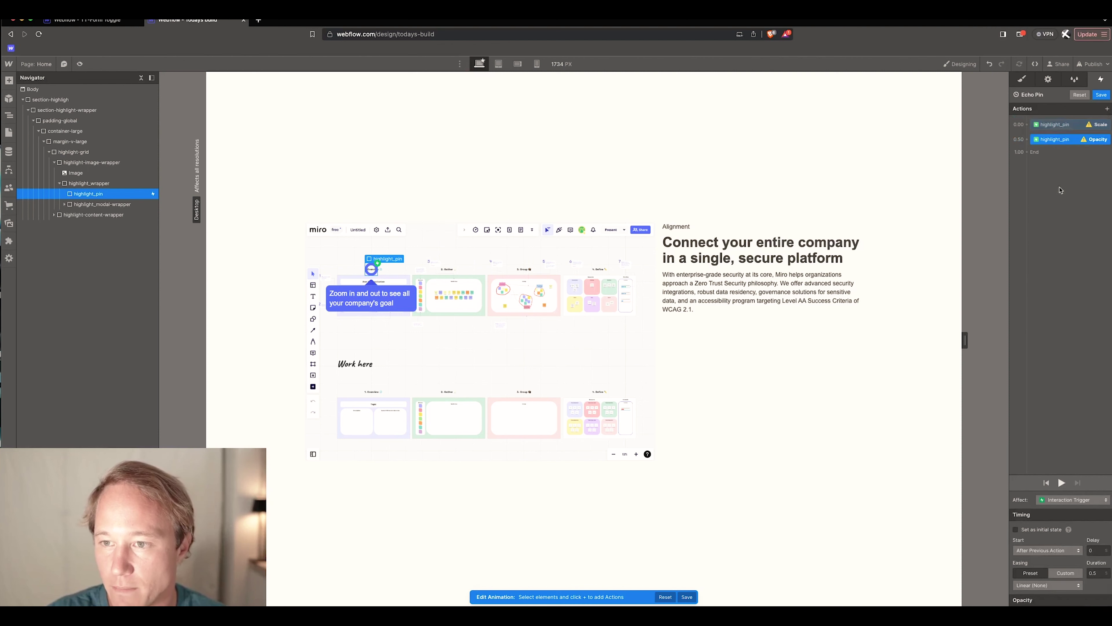
left_click_drag(1066, 142, 1062, 126)
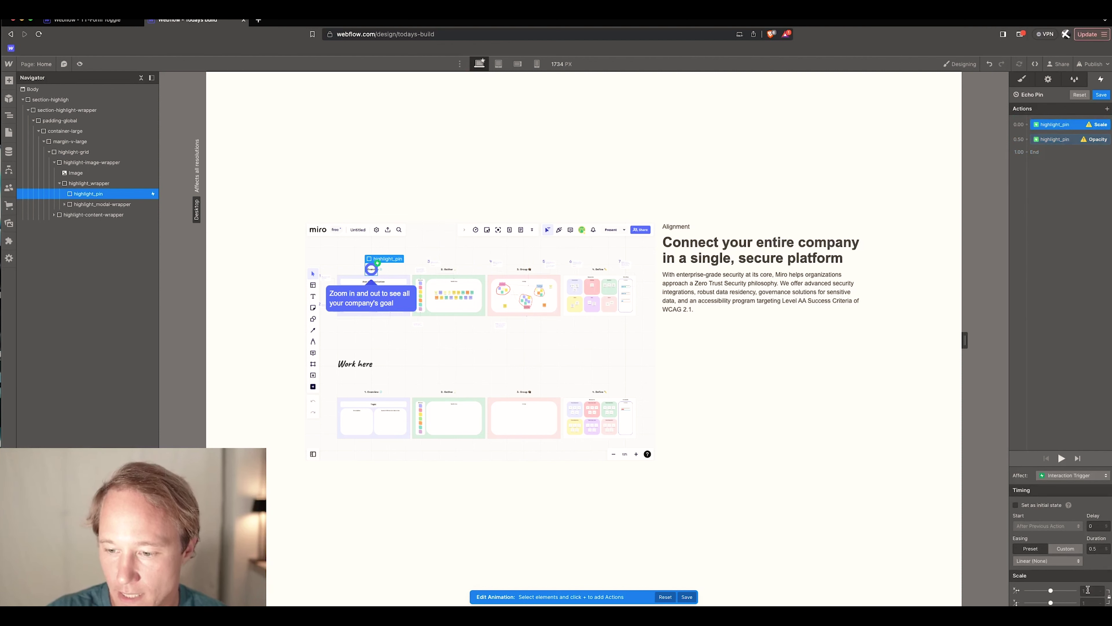
left_click(1089, 590)
type("1")
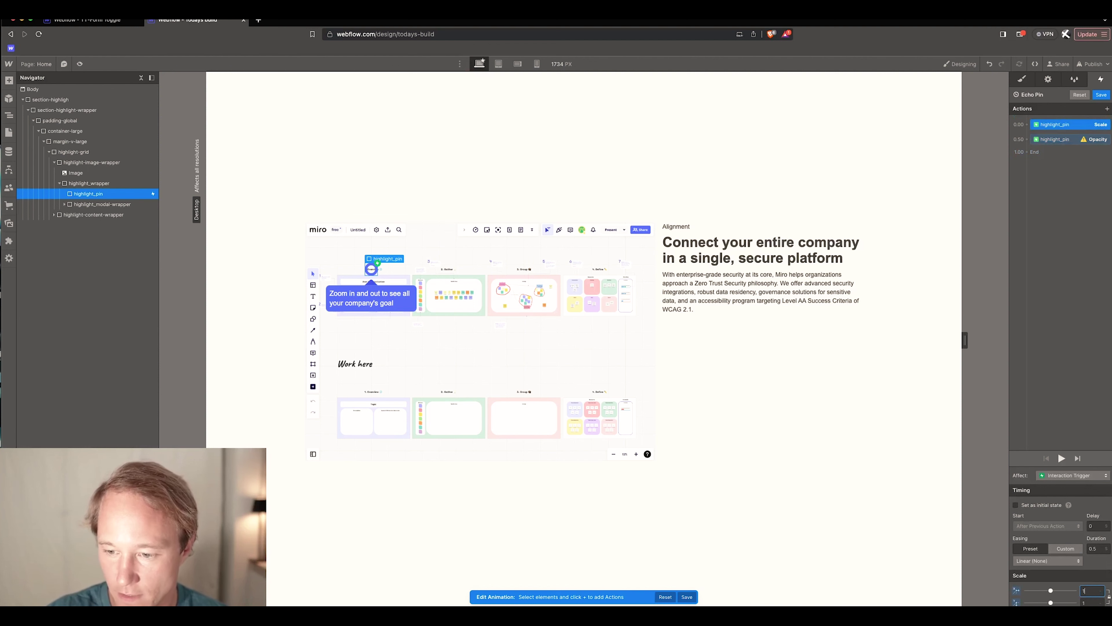
left_click(1016, 505)
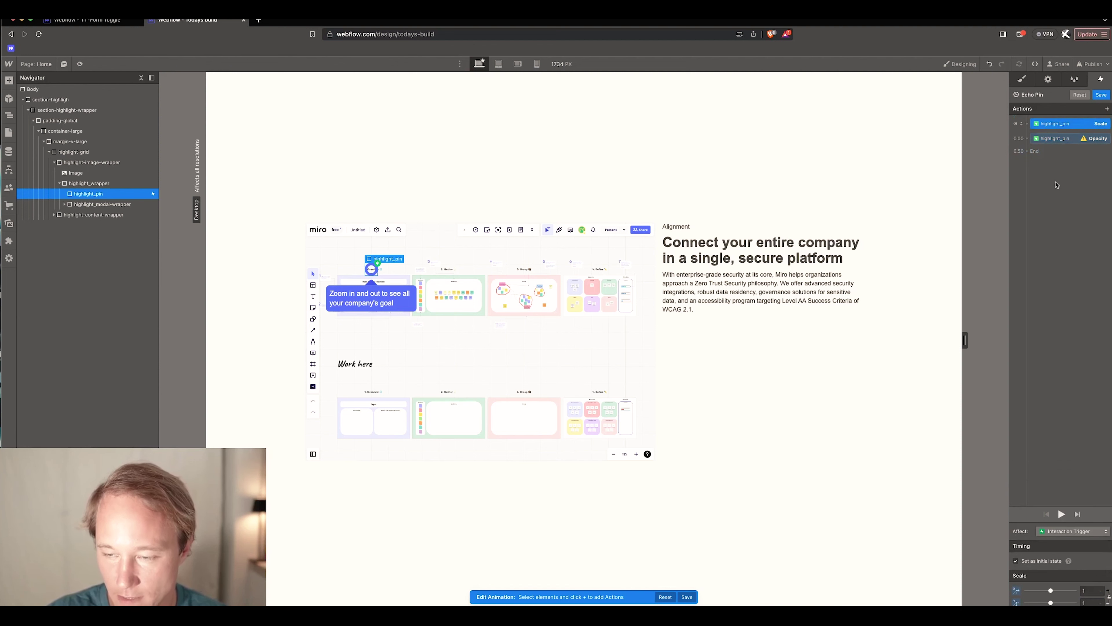
left_click(1064, 139)
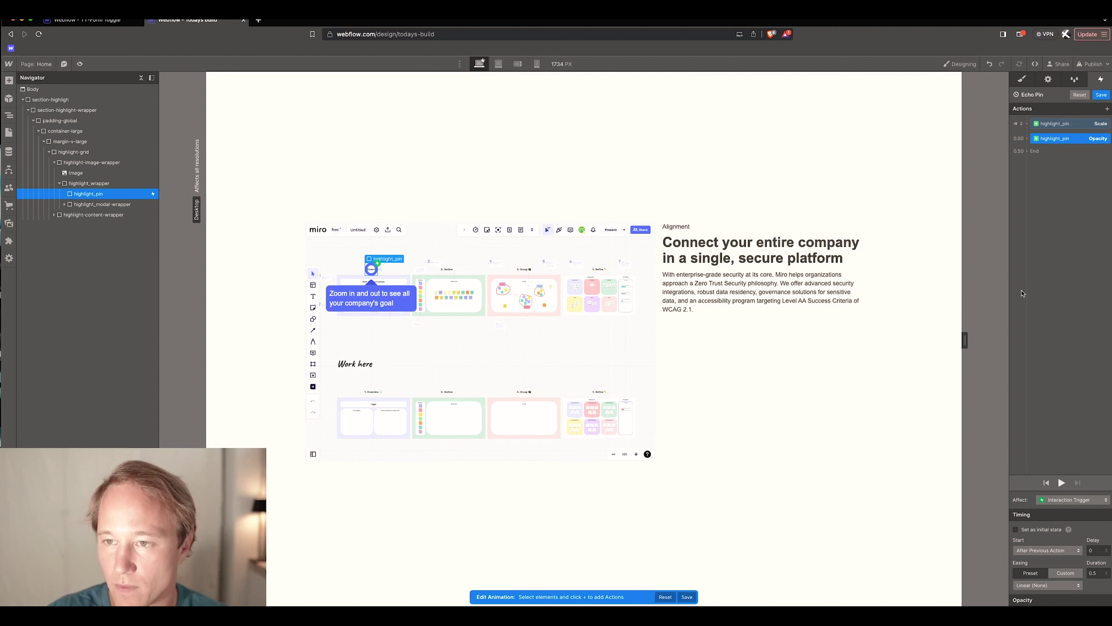
left_click(1016, 529)
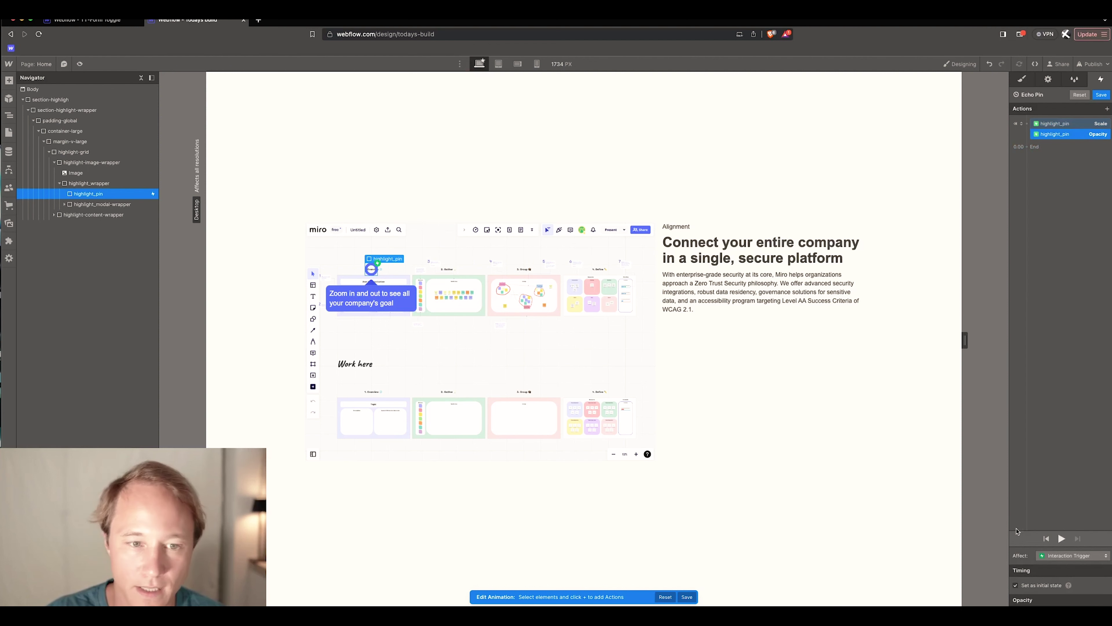
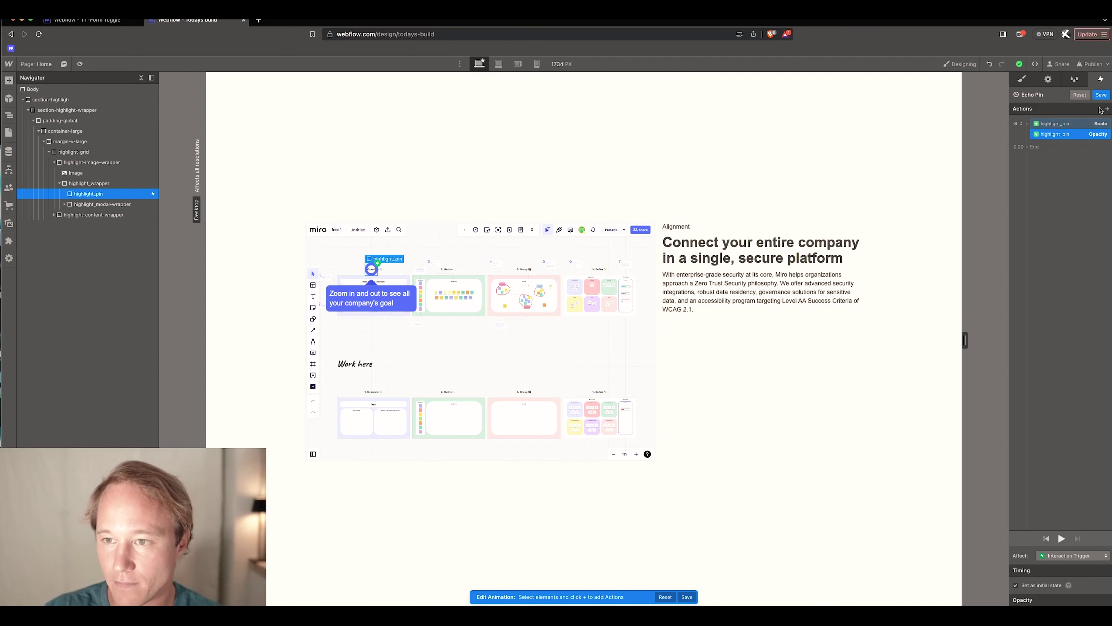
- Add a second Scale action and a second Opacity action for highlight_pin to the Echo Pin animation
left_click(1107, 109)
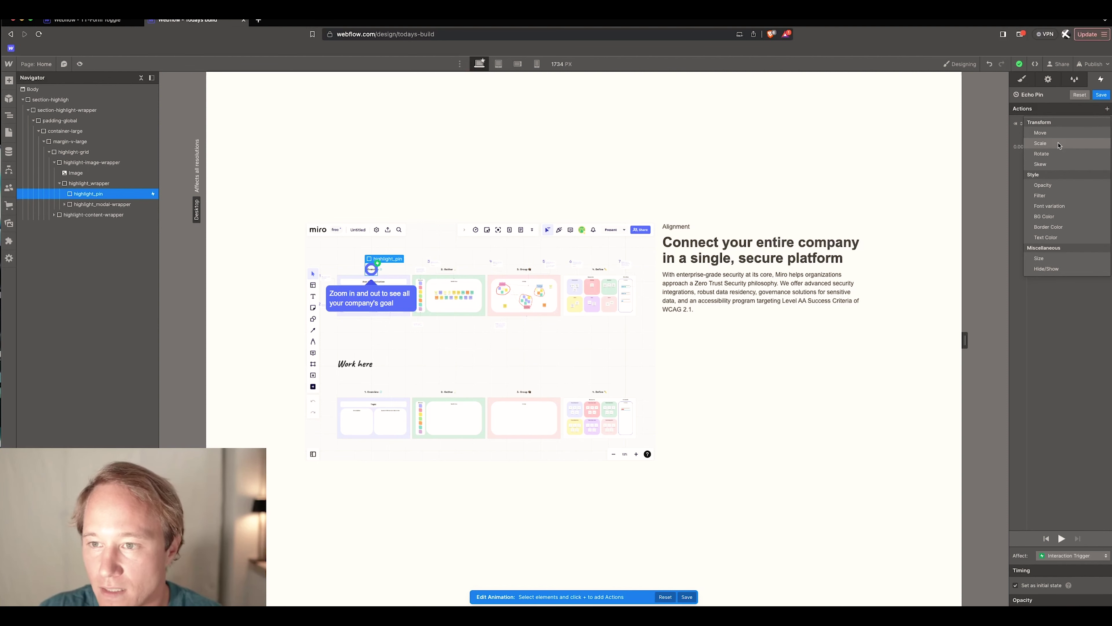
left_click(1059, 143)
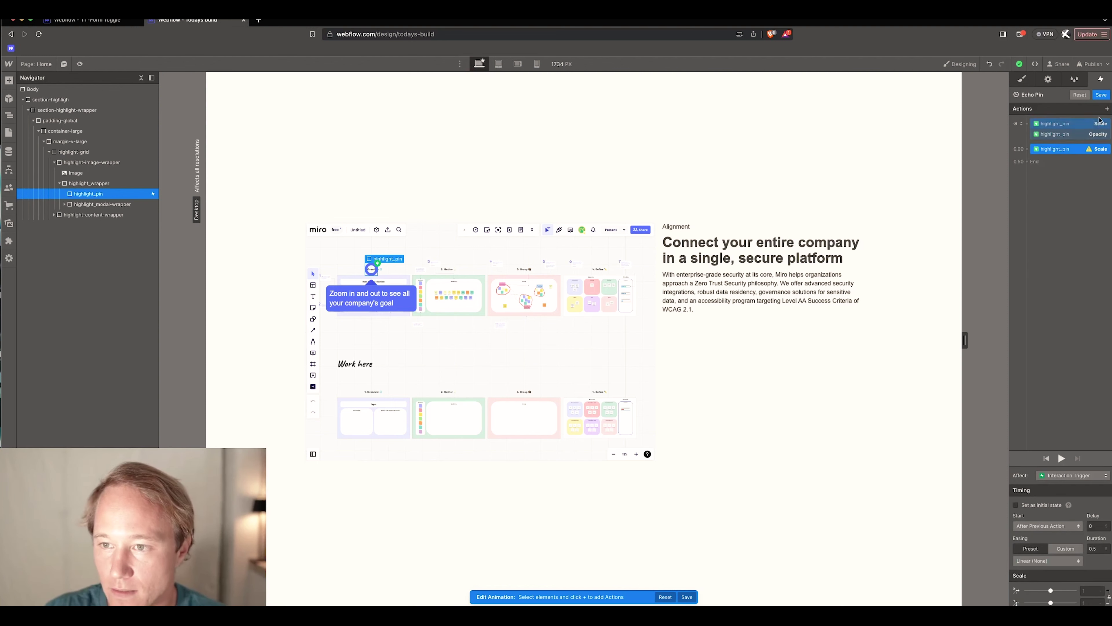
left_click(1107, 109)
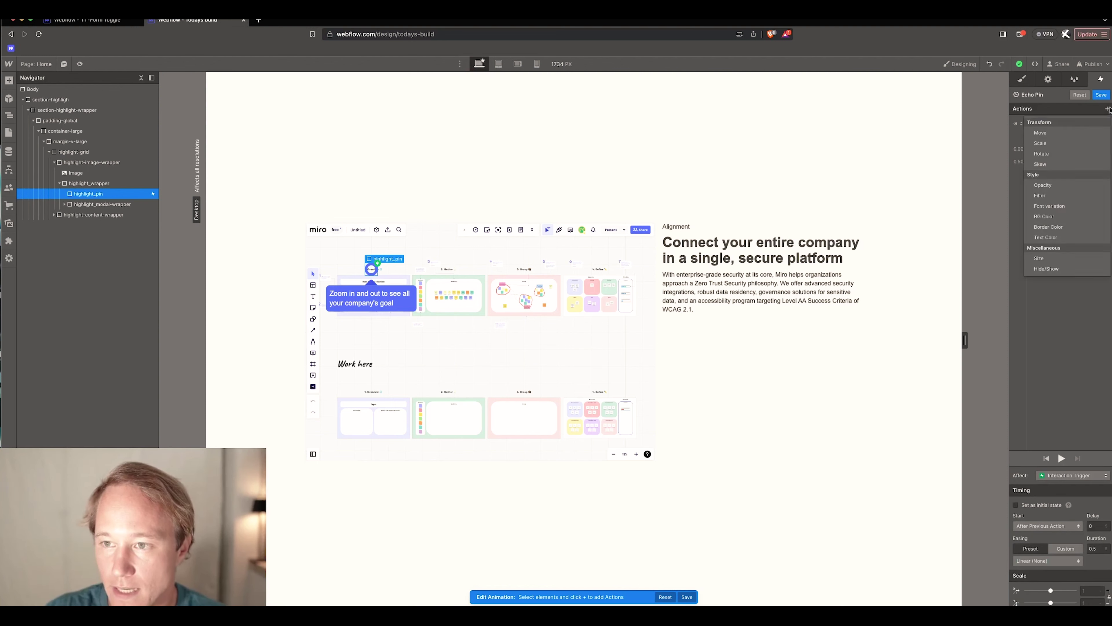
left_click(1061, 186)
- Set the second Scale action's duration to 1 second and enter its scale value
left_click(1065, 150)
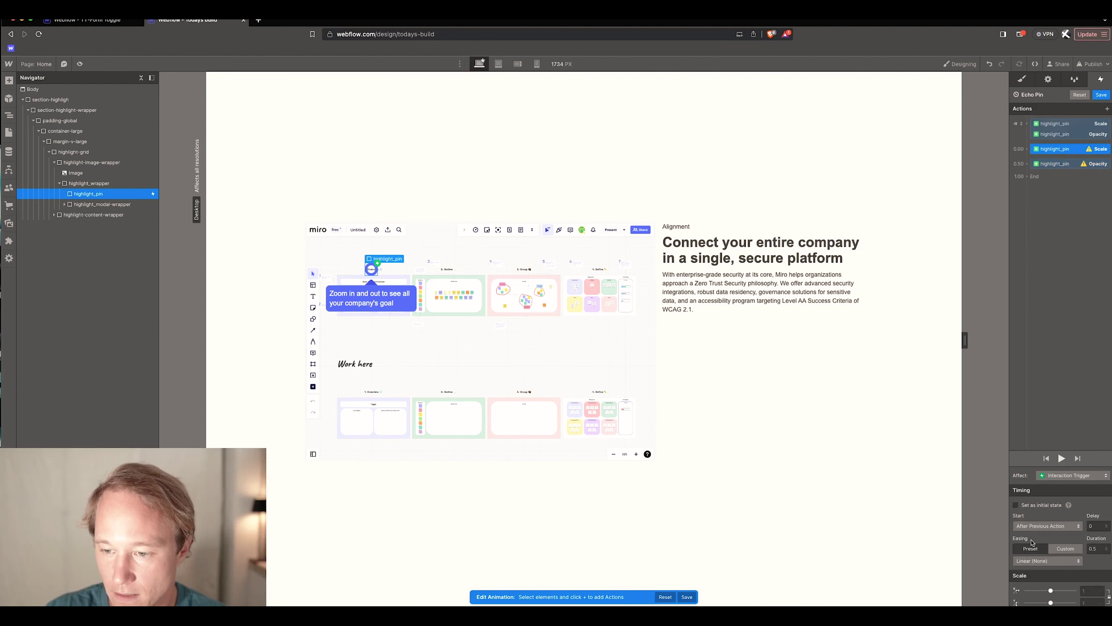
left_click(1097, 548)
type("1")
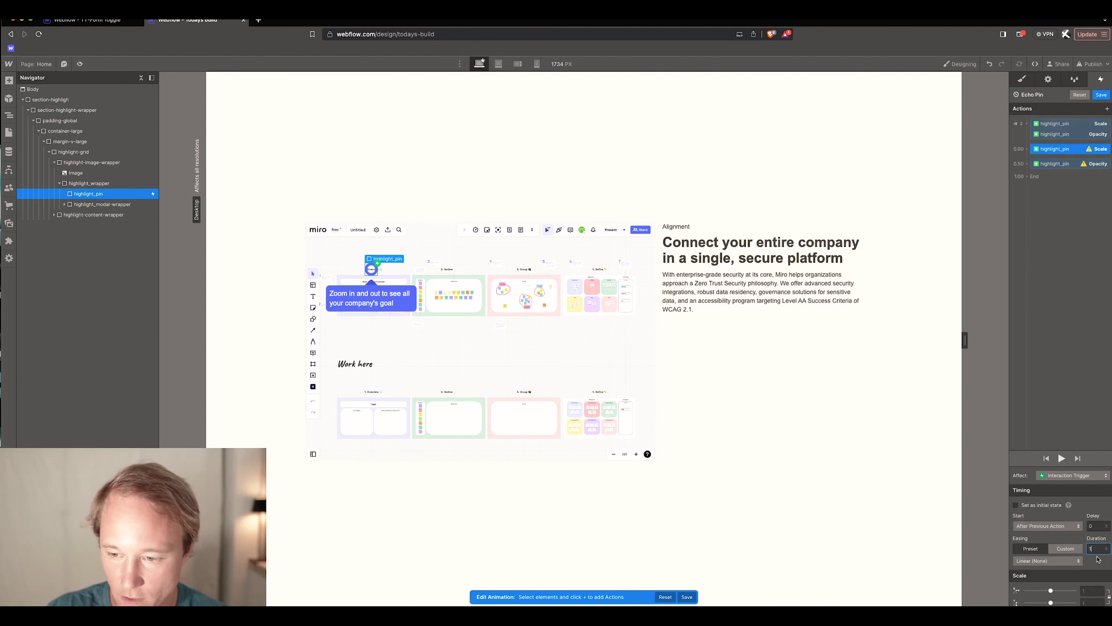
left_click(1092, 591)
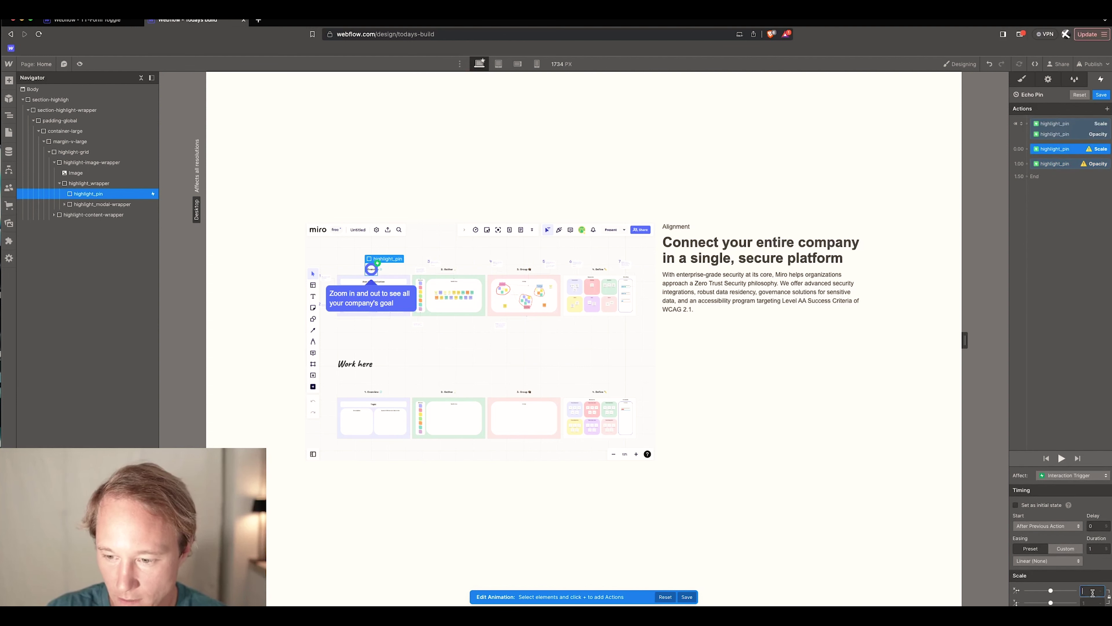
- Make the second Opacity action start with the second Scale action and set its duration to 1 second
left_click(1051, 167)
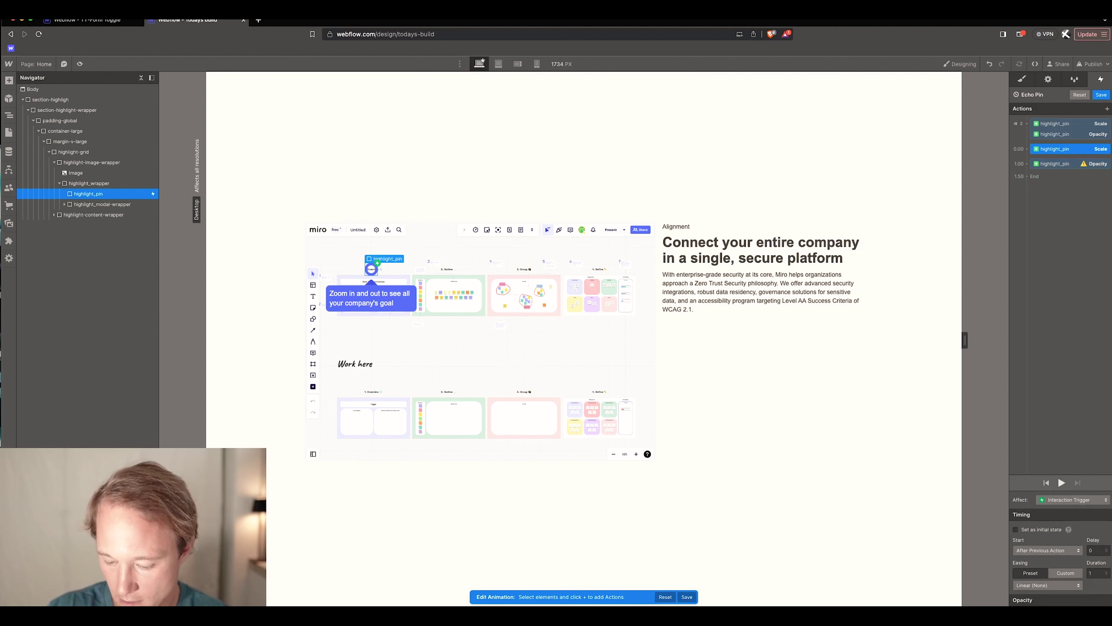
key("super+z")
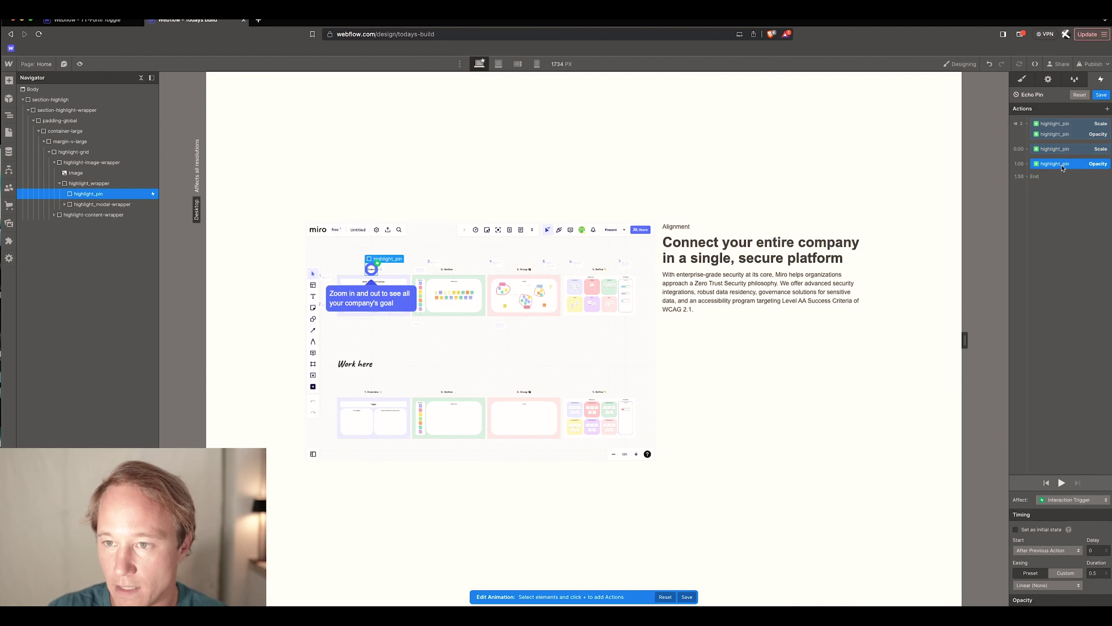
left_click_drag(1064, 165, 1065, 154)
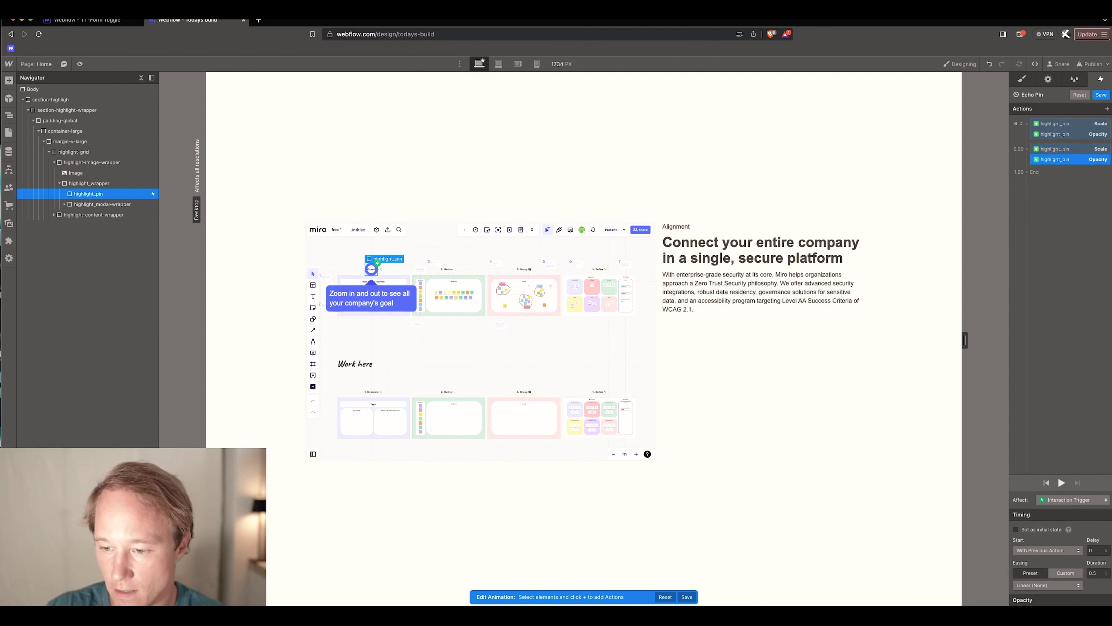
double_click(1093, 573)
type("1")
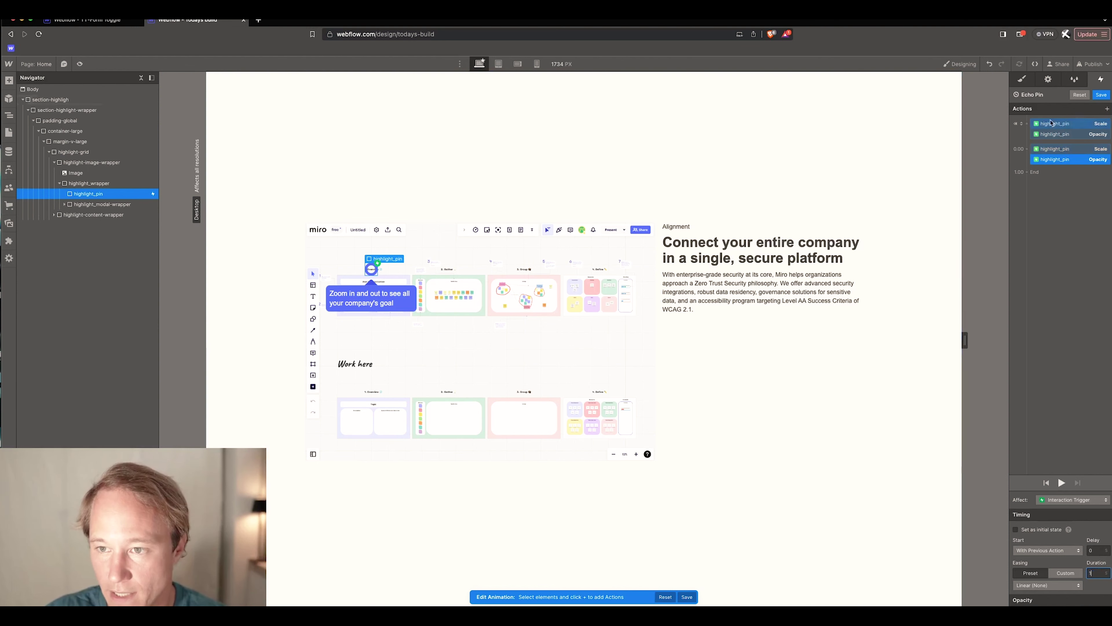
- Add a third Scale action and a third Opacity action for highlight_pin after the 1-second group
left_click(1108, 108)
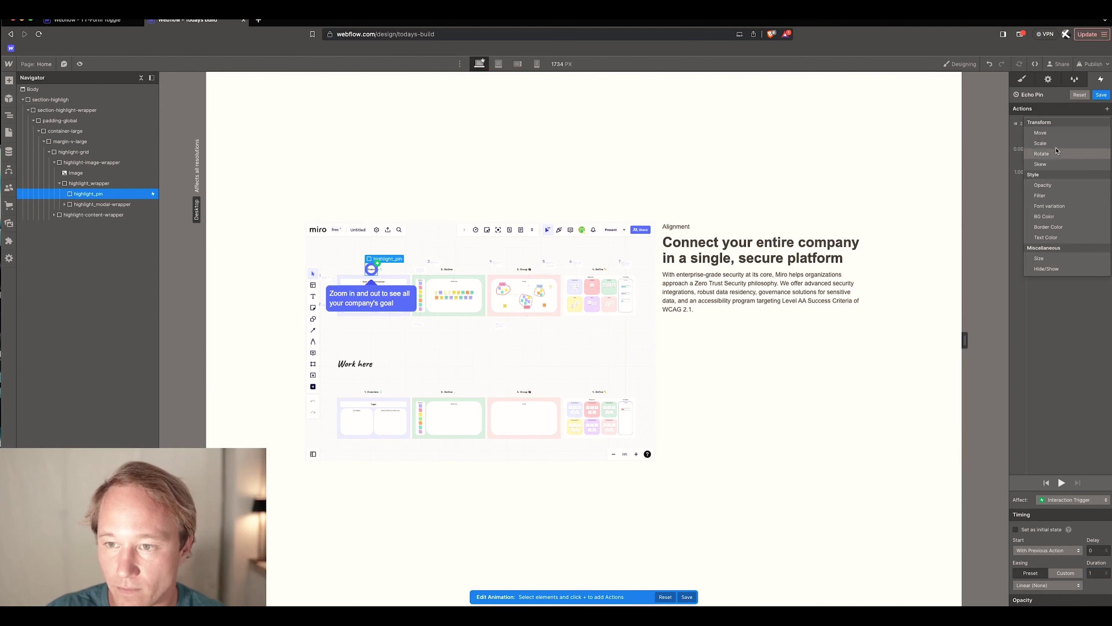
left_click(1053, 299)
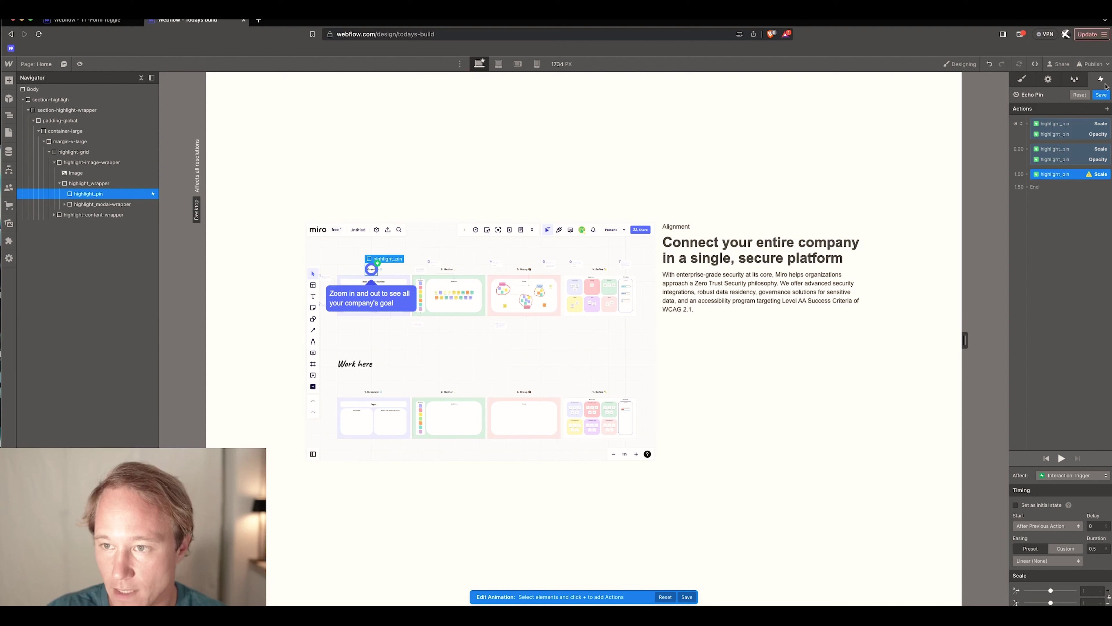
left_click(1107, 109)
left_click(1061, 186)
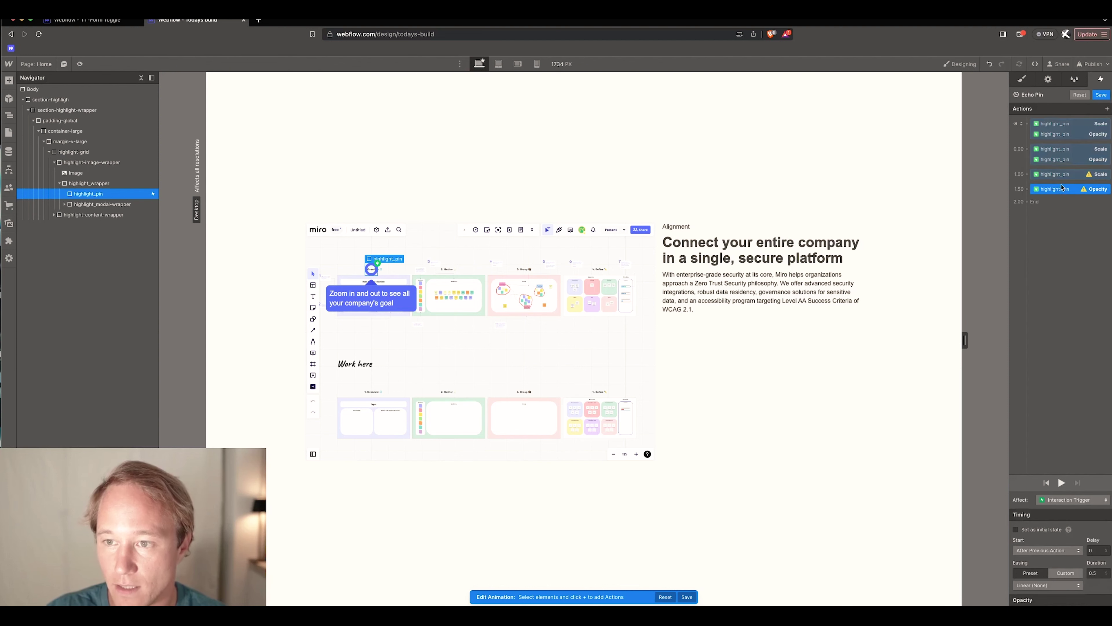
- Set the third Scale action's scale to 0.5
left_click(1065, 175)
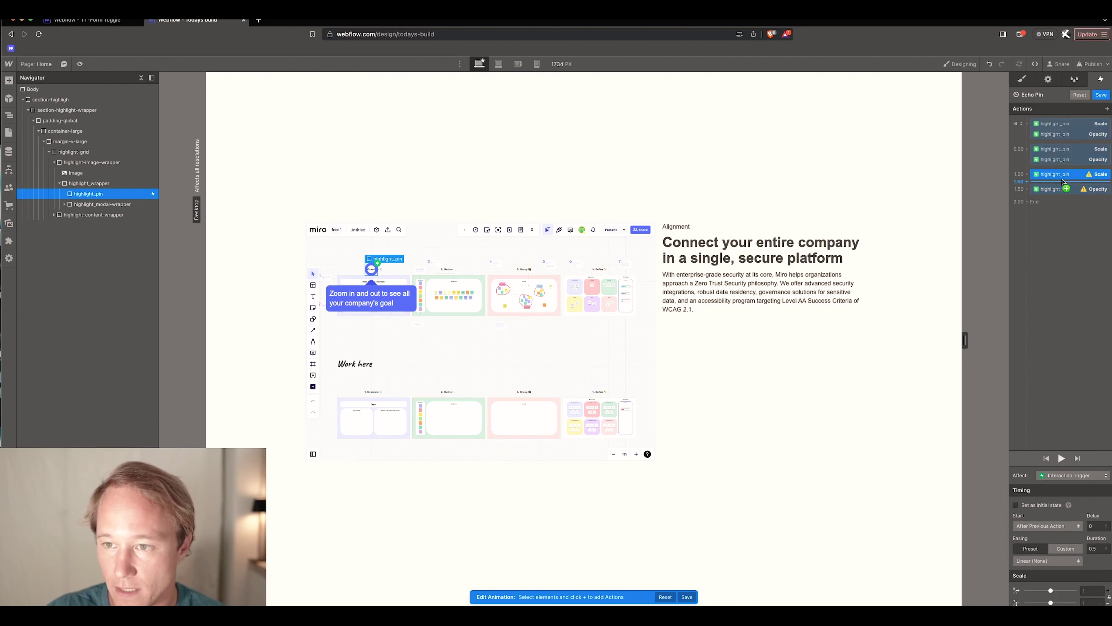
left_click(1088, 590)
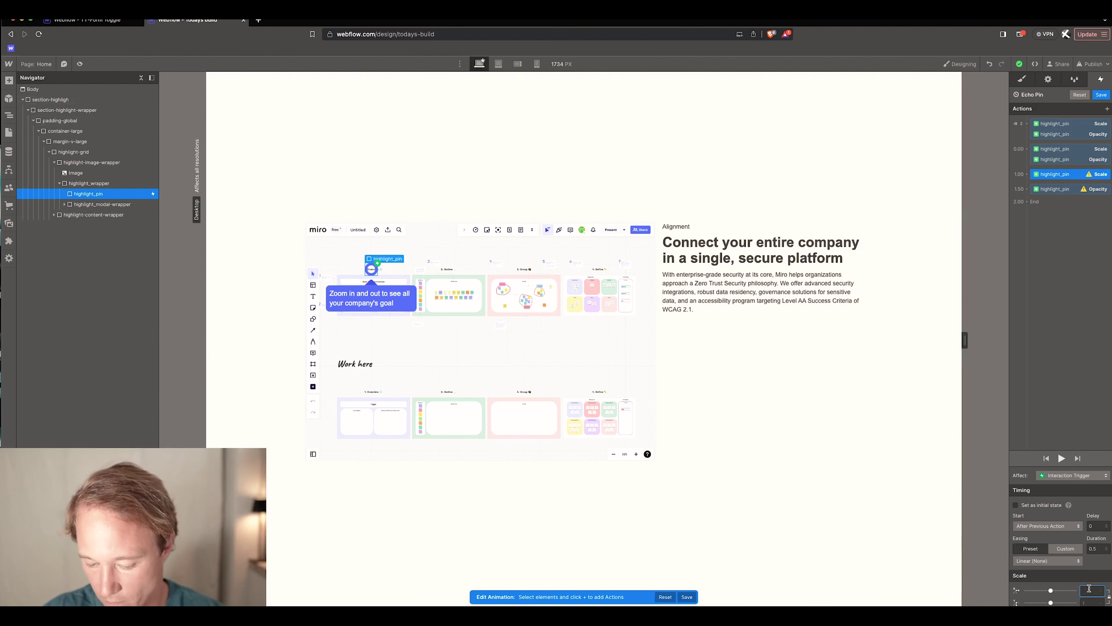
key("Return")
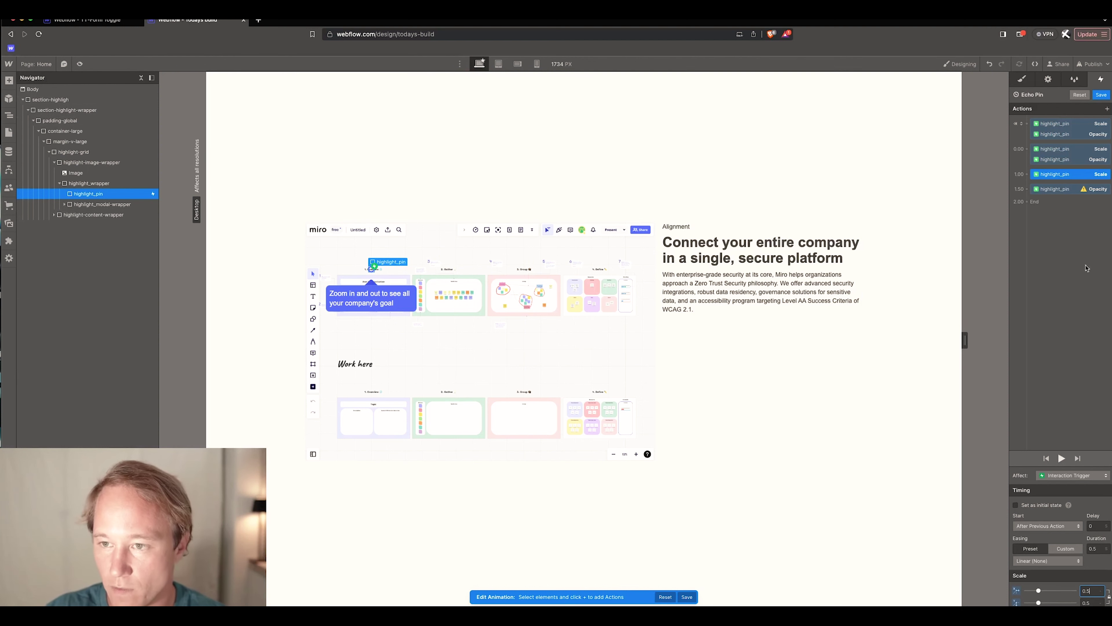
- Set the duration of both the third Opacity action and the third Scale action to 0.2 seconds
left_click(1072, 189)
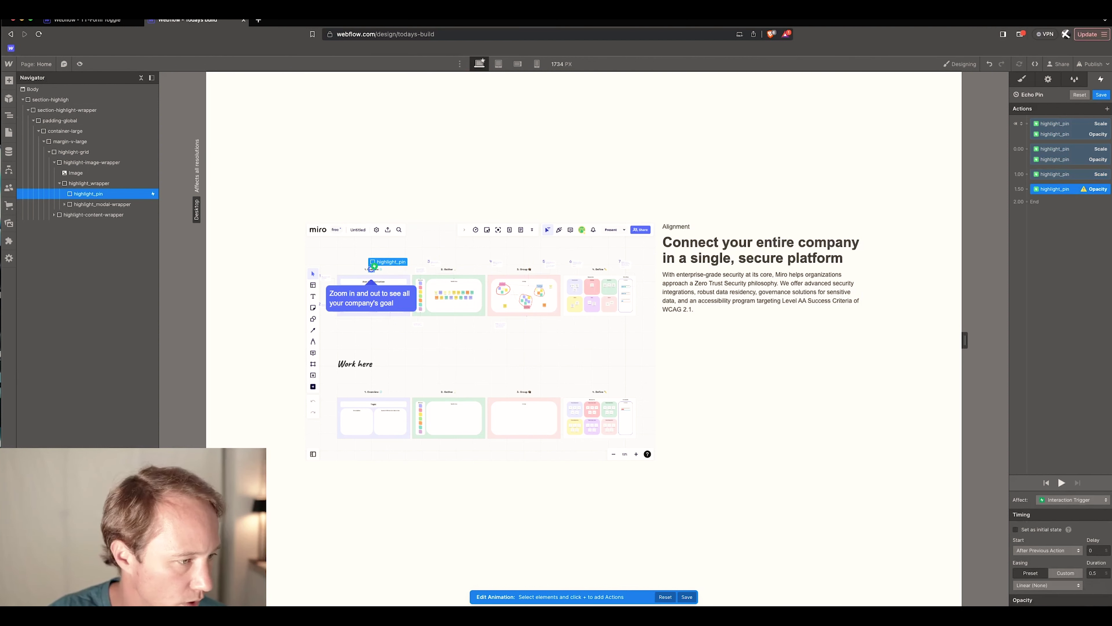
left_click(1098, 574)
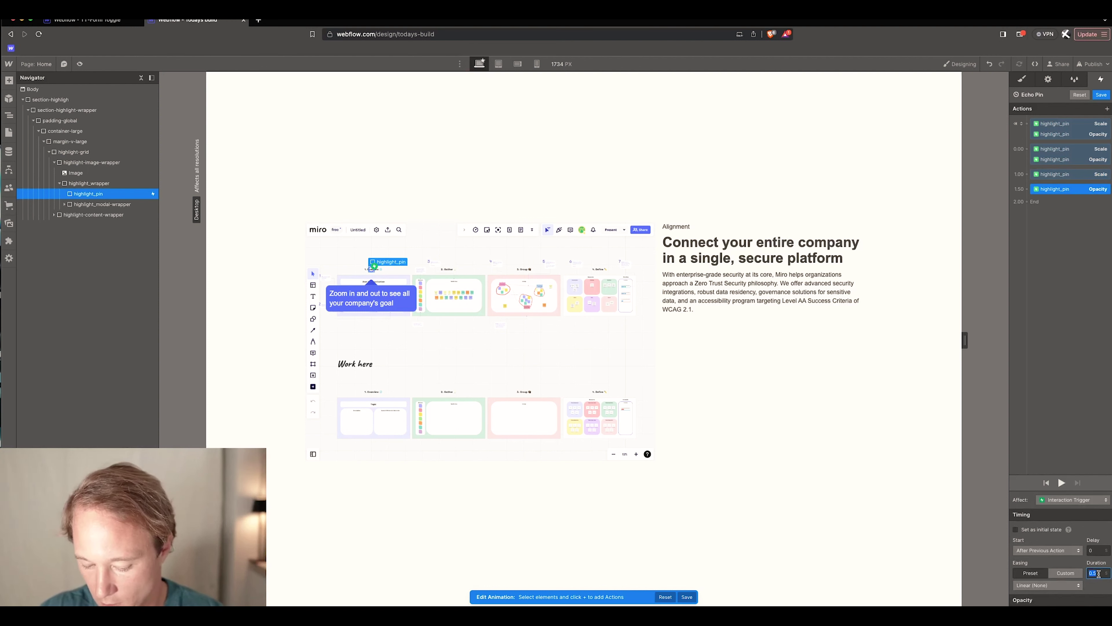
type(".2")
key("Return")
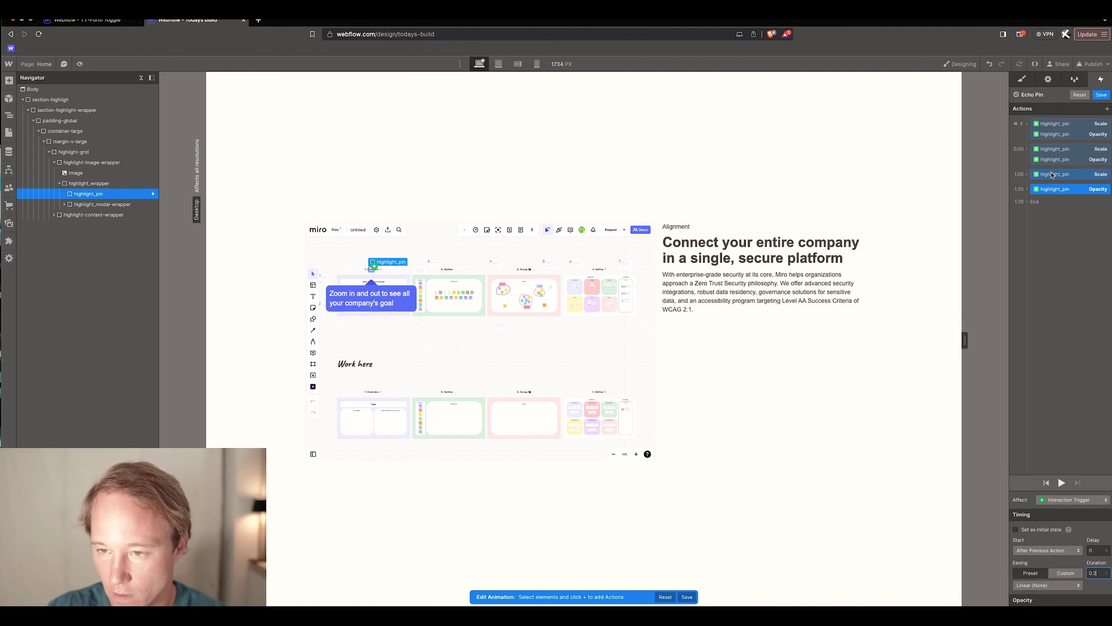
left_click(1068, 174)
left_click(1097, 548)
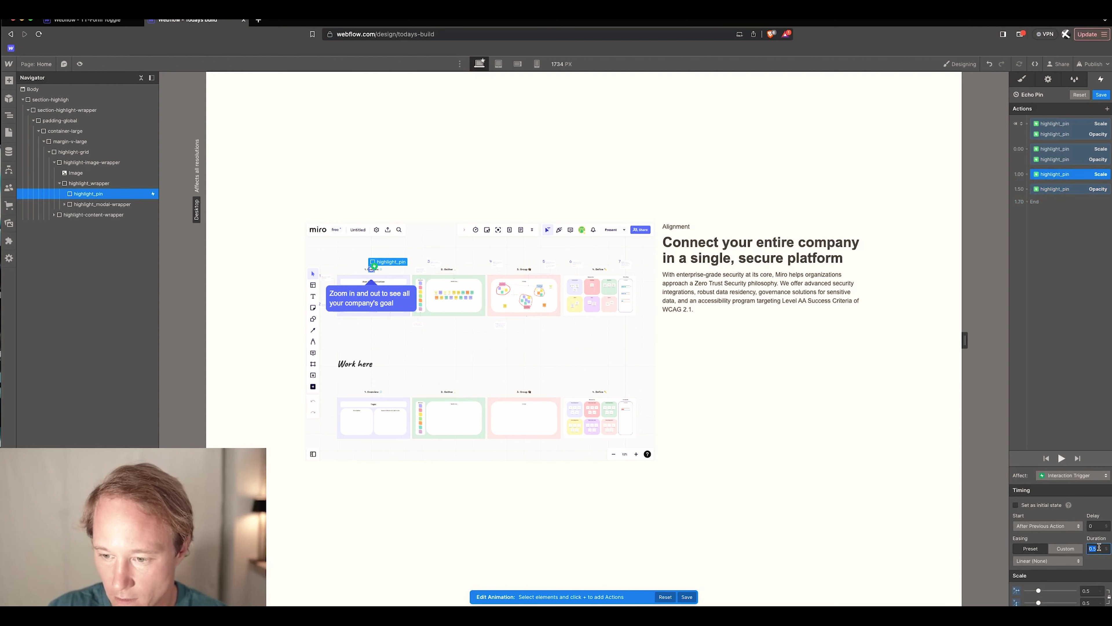
type(".2")
key("Return")
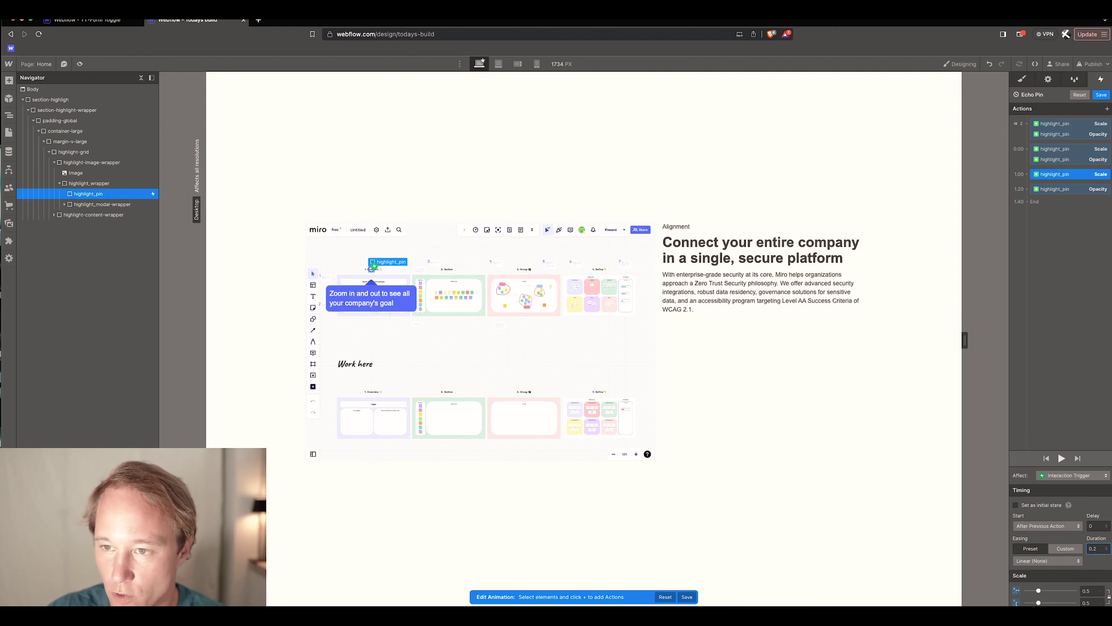
- Apply the In Elastic easing preset to both the third Scale action and the third Opacity action
left_click(1071, 562)
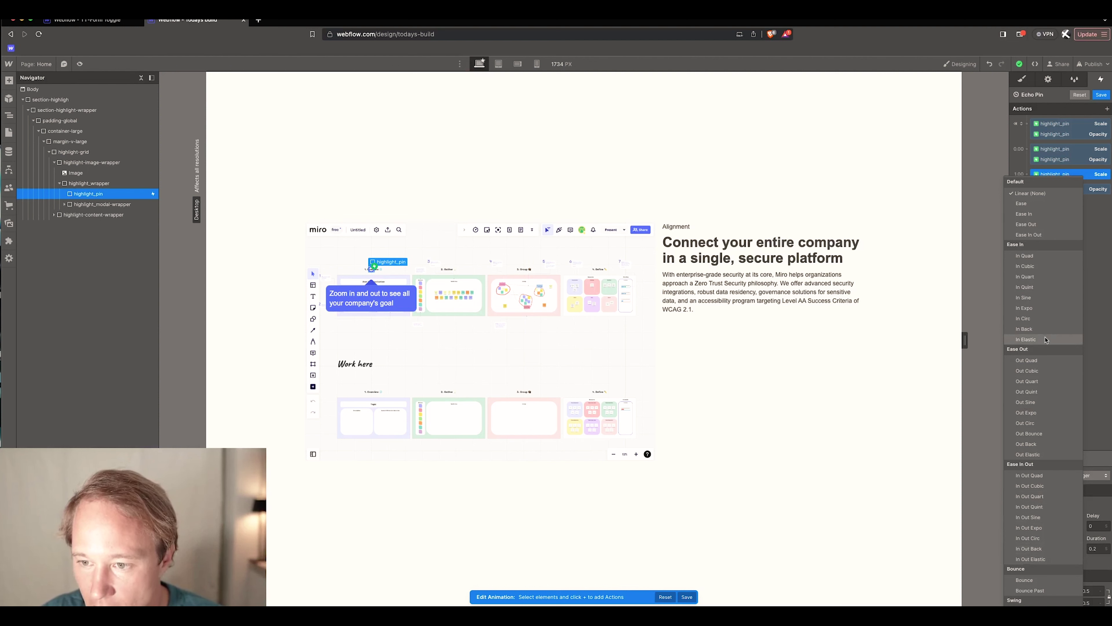
left_click(1069, 193)
left_click(1070, 193)
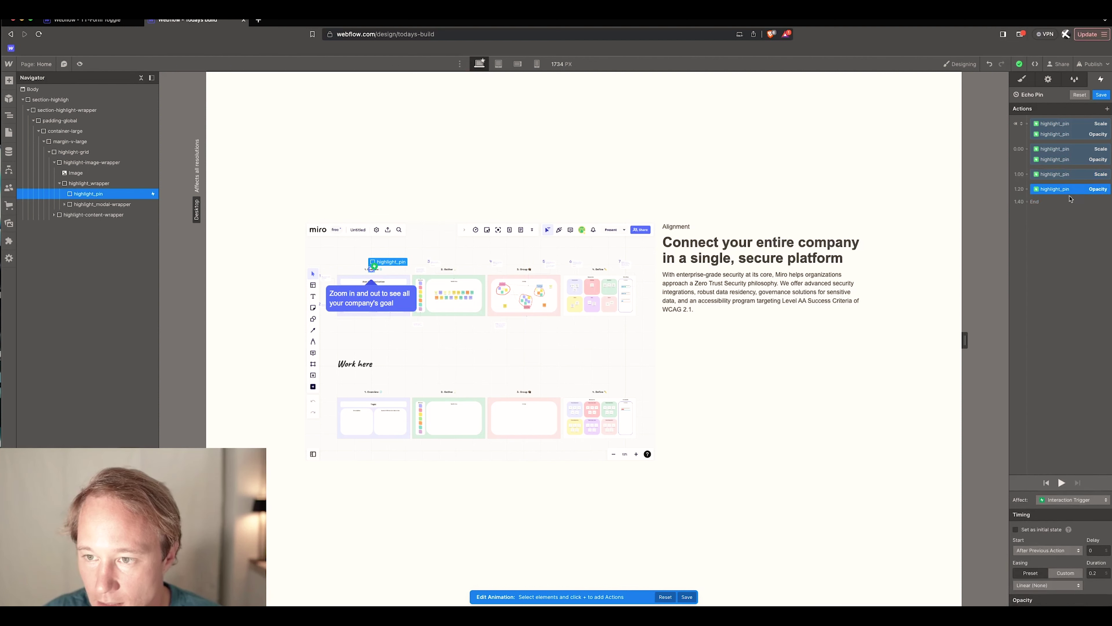
left_click(1068, 585)
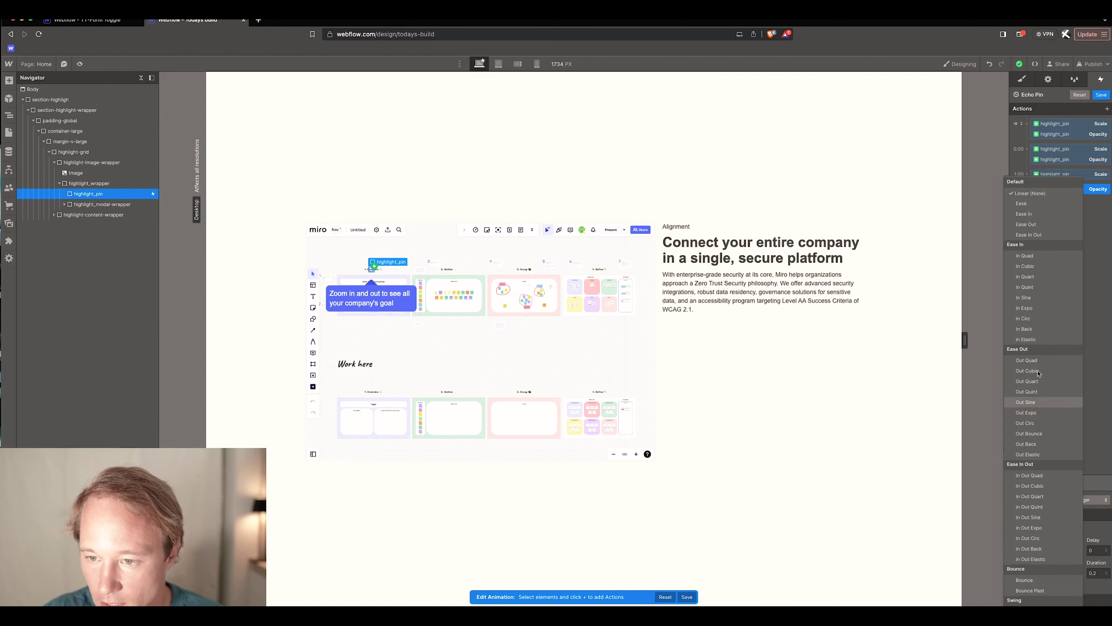
left_click(1035, 340)
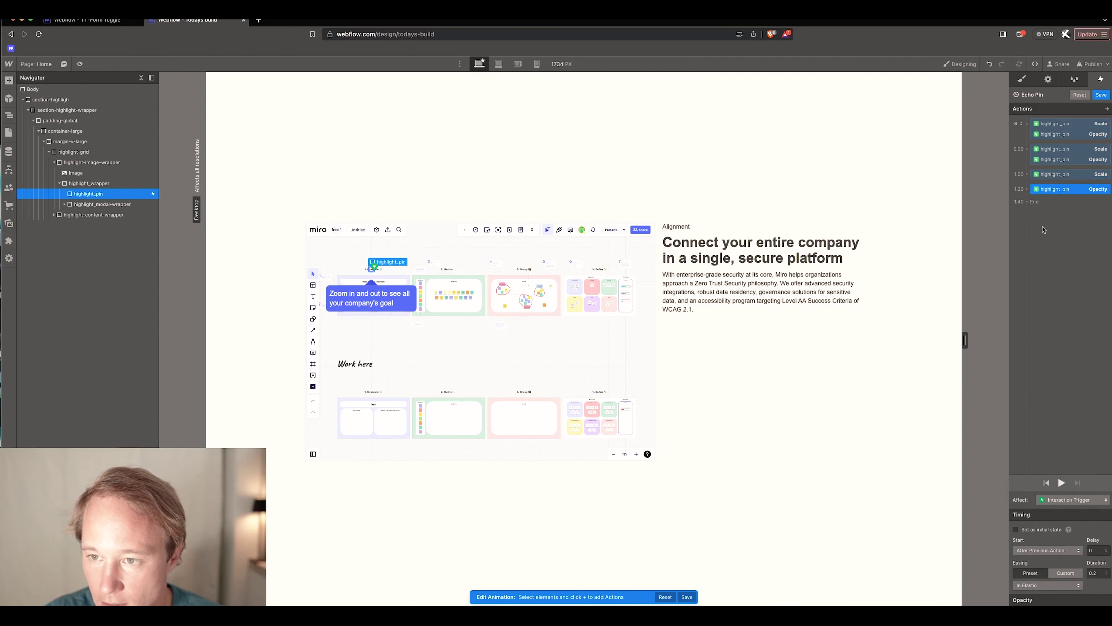
- Make the third Opacity action start together with the third Scale action and check both actions' settings
left_click_drag(1051, 195, 1050, 182)
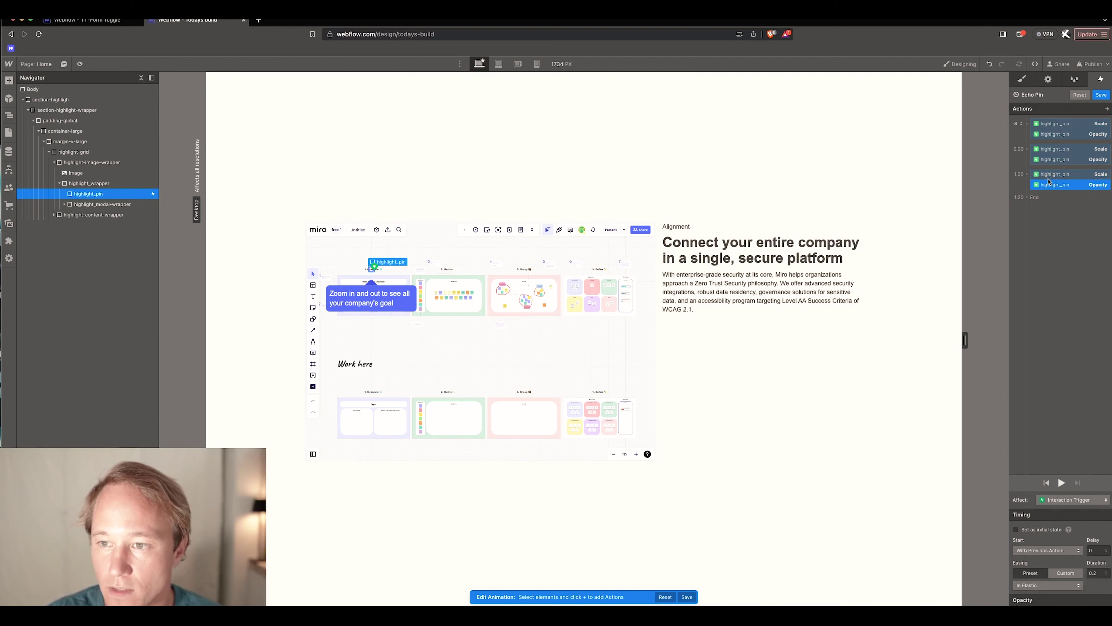
left_click(1051, 175)
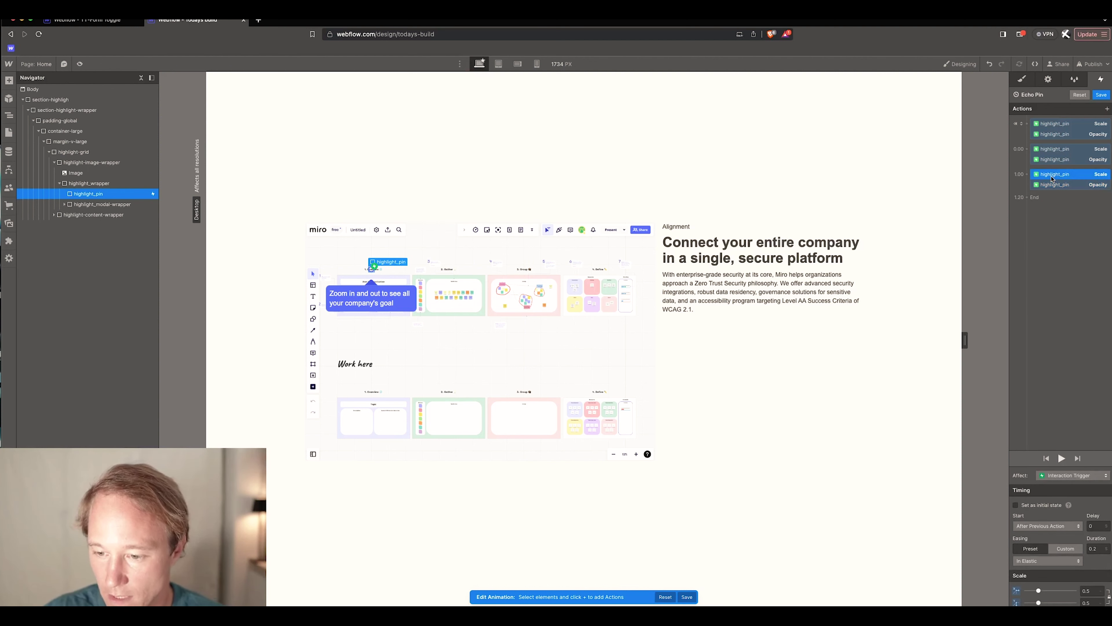
left_click(1058, 185)
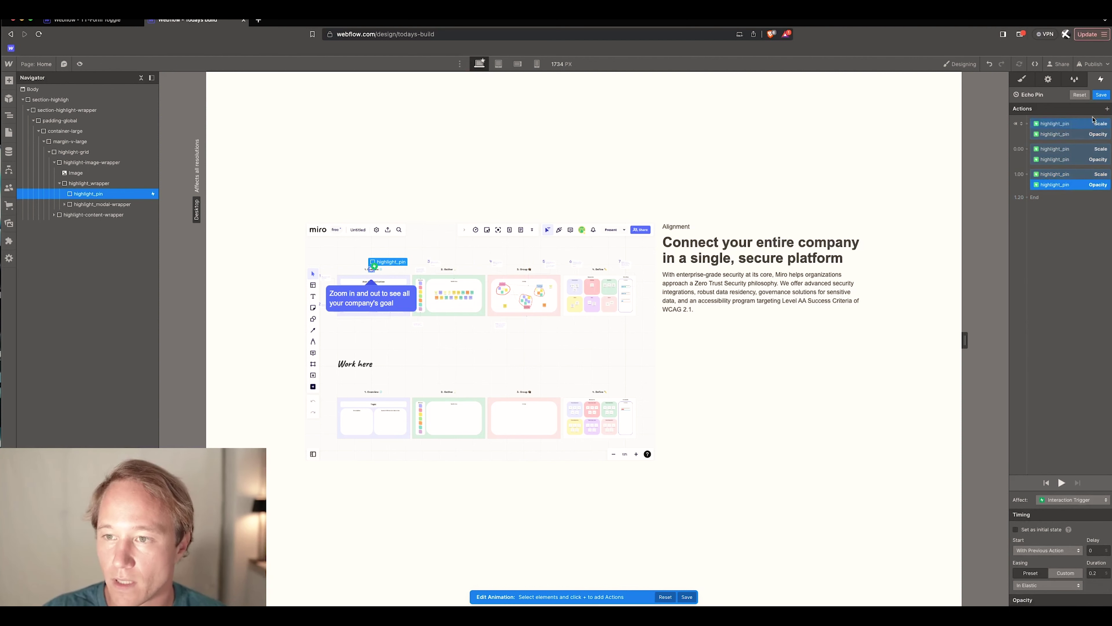
- Add a fourth Scale action and a fourth Opacity action for highlight_pin to the Echo Pin animation
left_click(1107, 109)
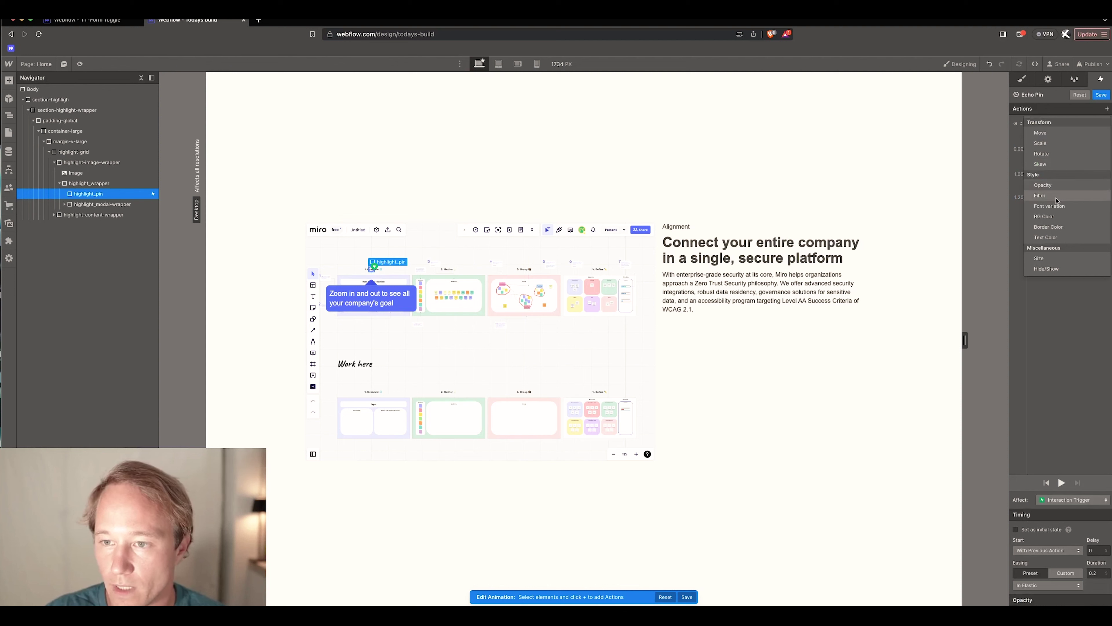
left_click(1041, 143)
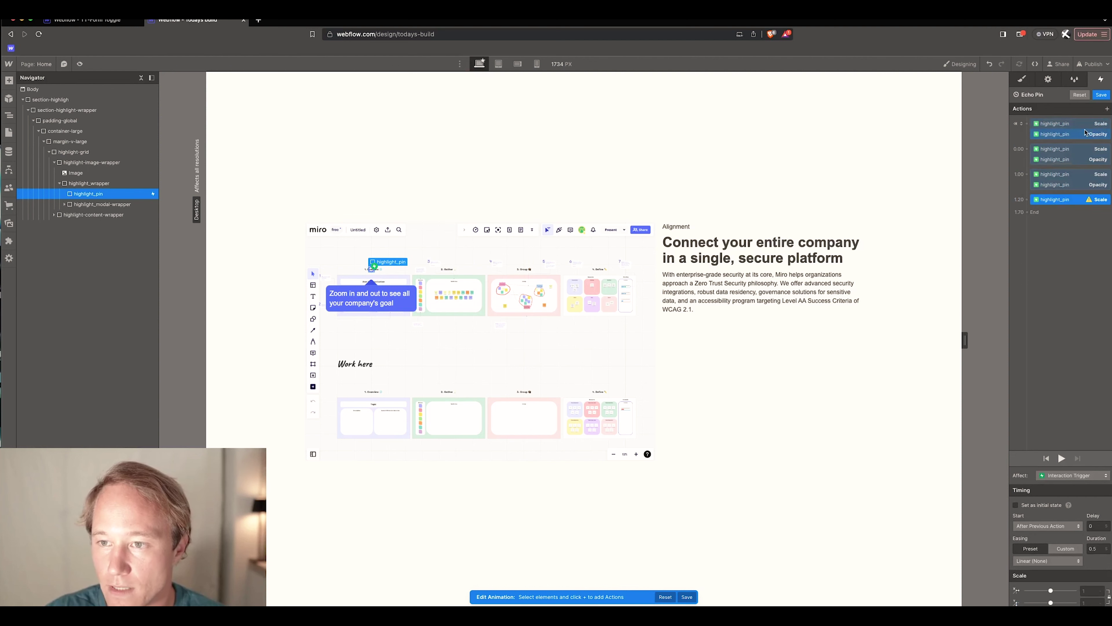
left_click(1107, 108)
left_click(1053, 189)
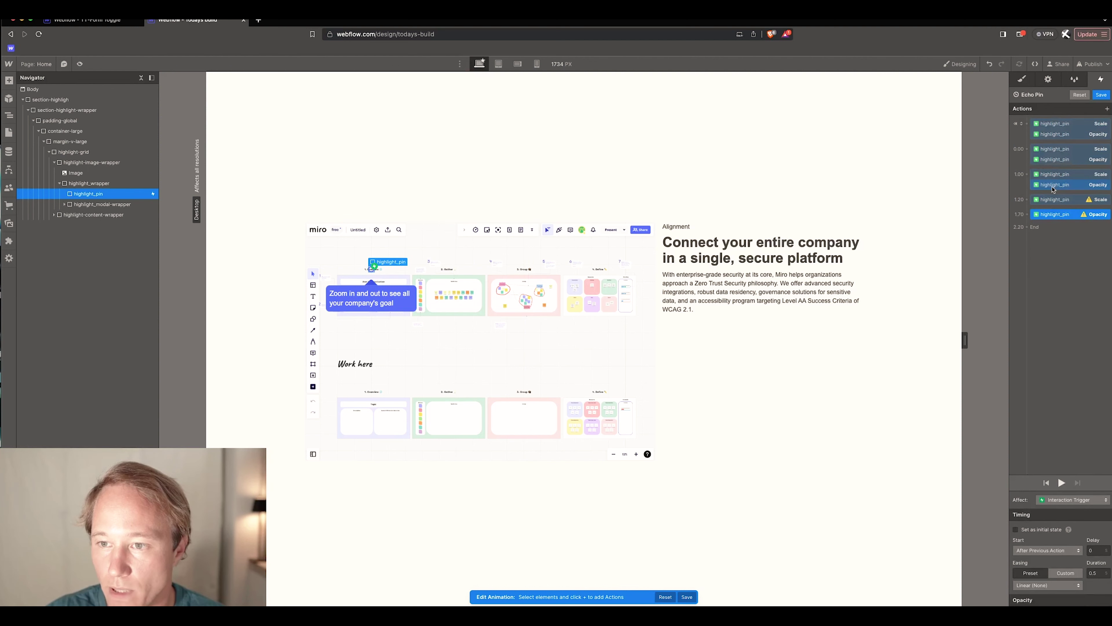
- Set the fourth Scale action's duration to 0.4 seconds and its scale to 1.6
left_click(1061, 200)
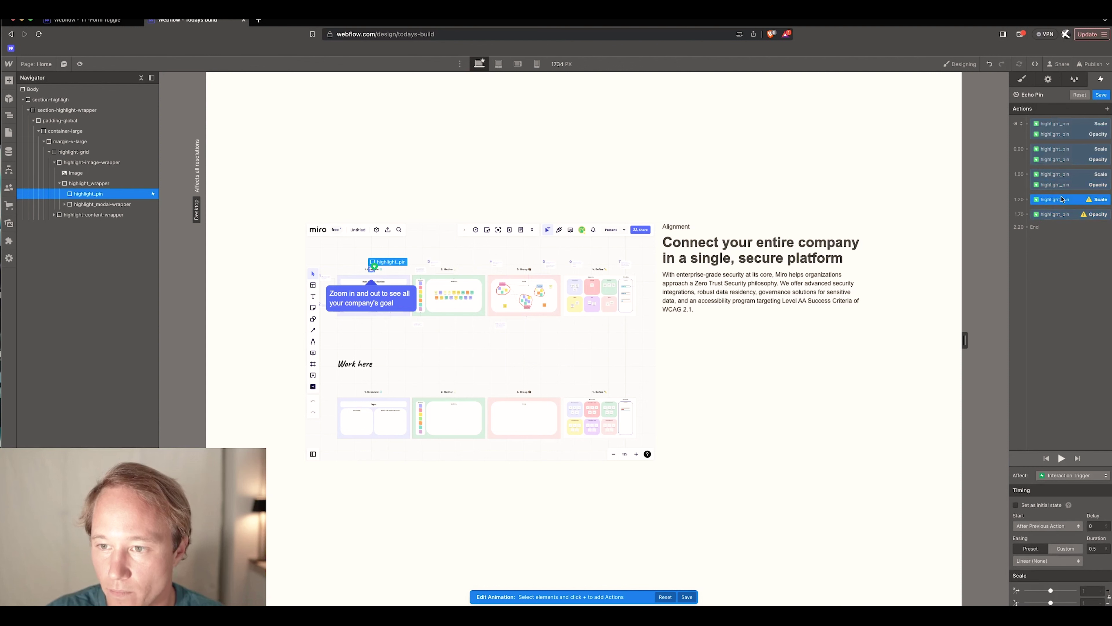
left_click(1099, 545)
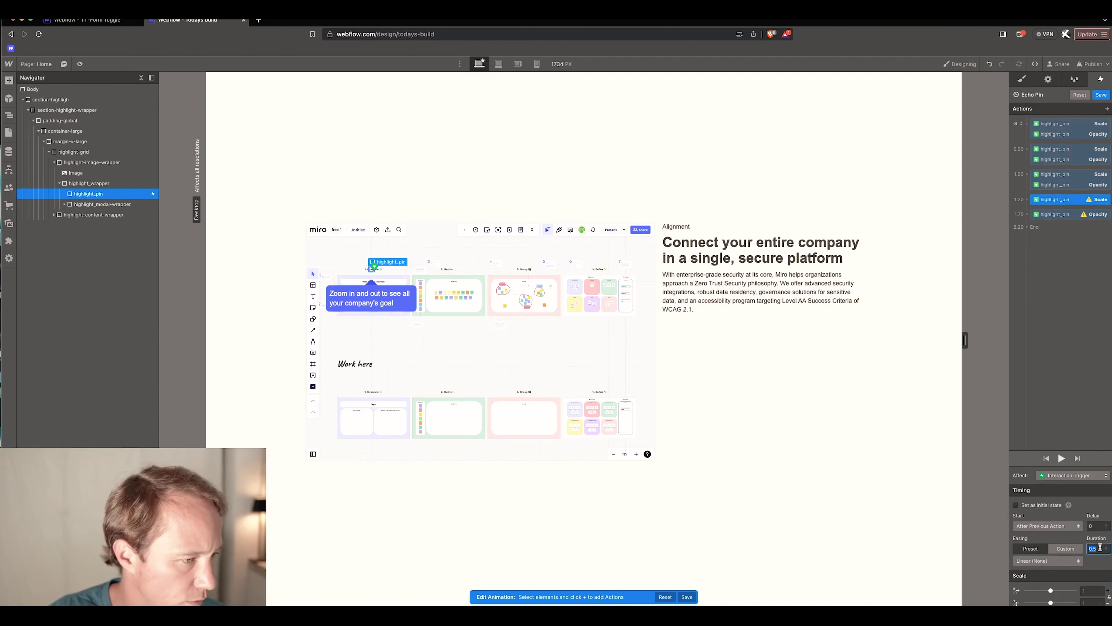
type("0.4")
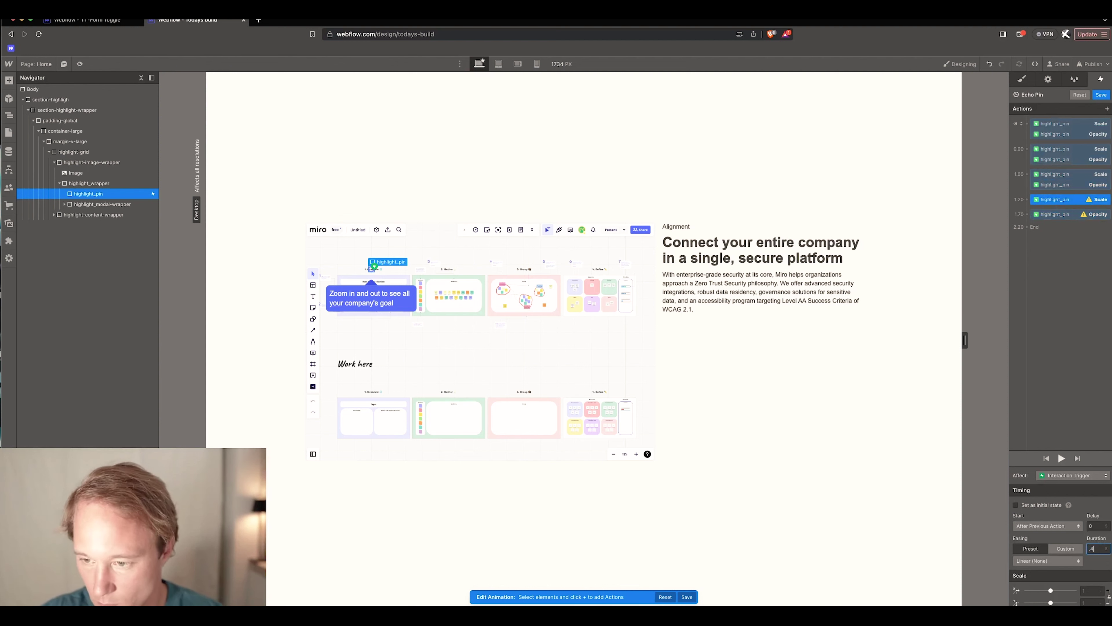
left_click(1088, 591)
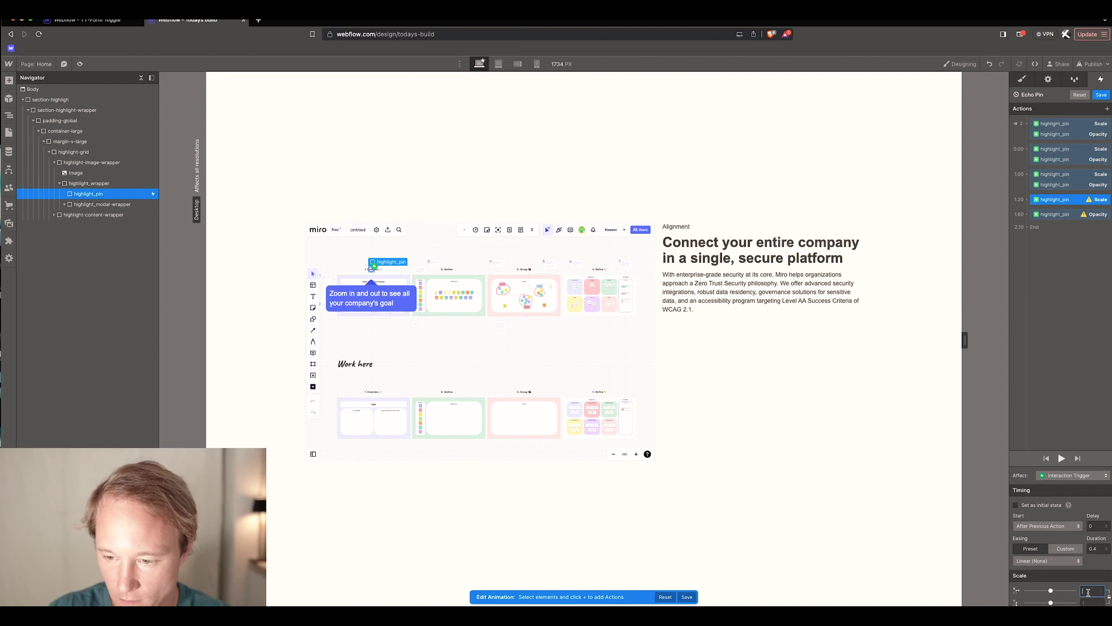
type("1")
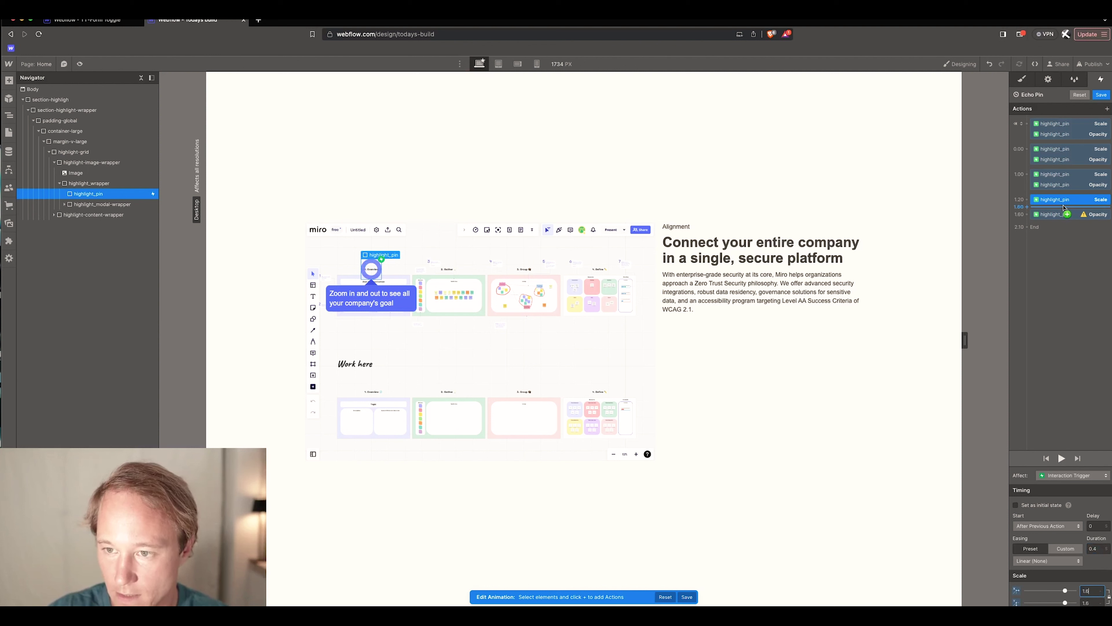
- Set the fourth Opacity action's duration to 0.4 seconds
left_click(1068, 213)
double_click(1101, 572)
type(".4")
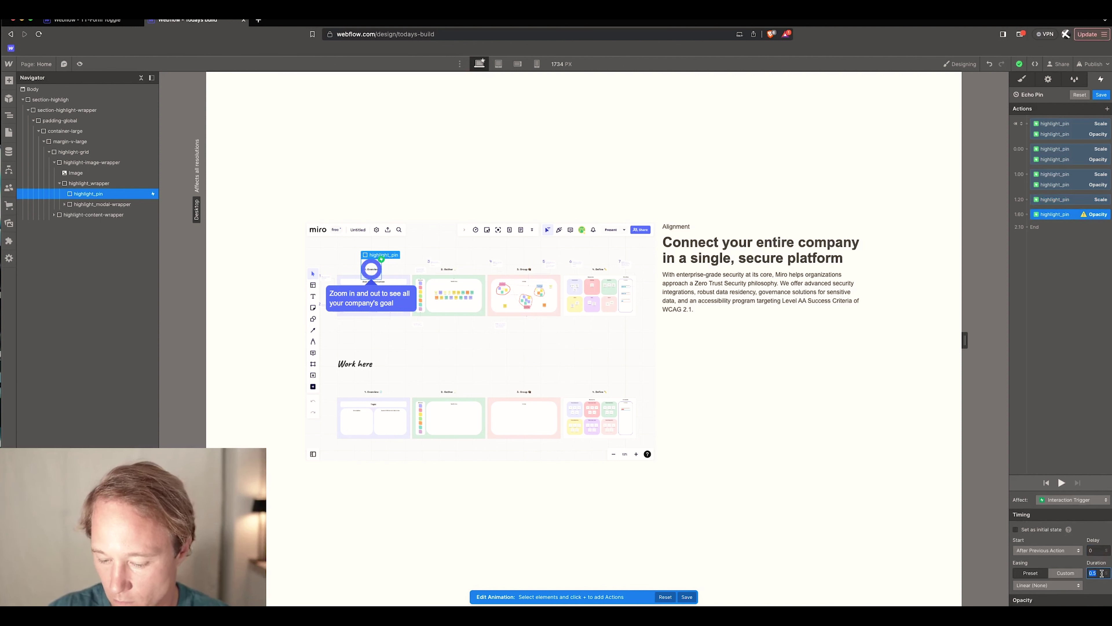
key("Return")
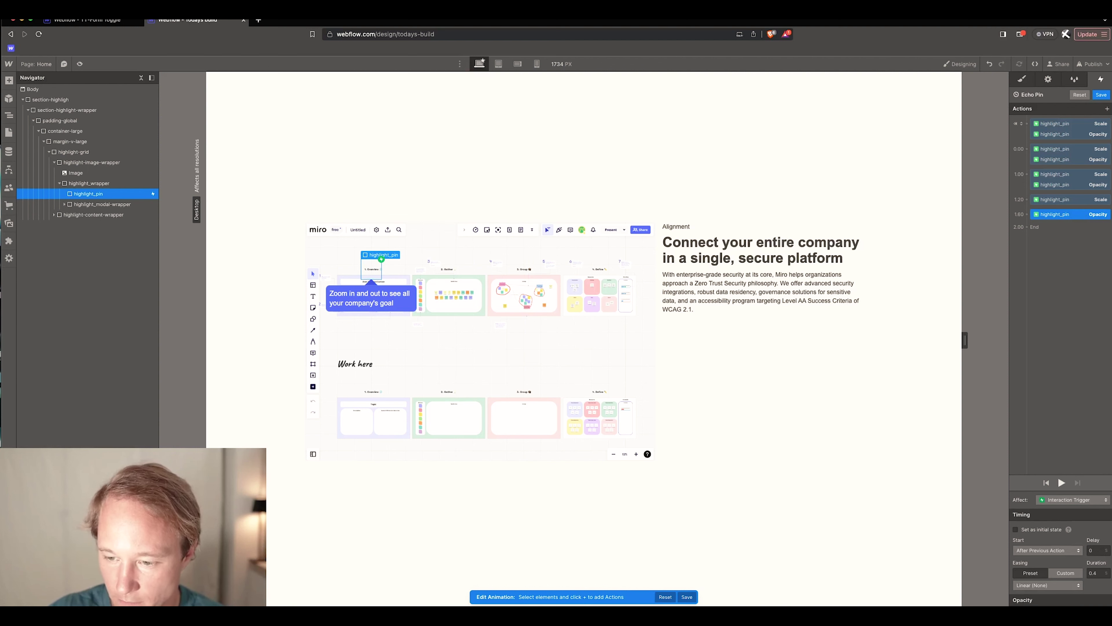
- Apply the Bounce easing preset to the fourth Opacity and Scale actions and make the Opacity action start together with the Scale action
left_click(1069, 587)
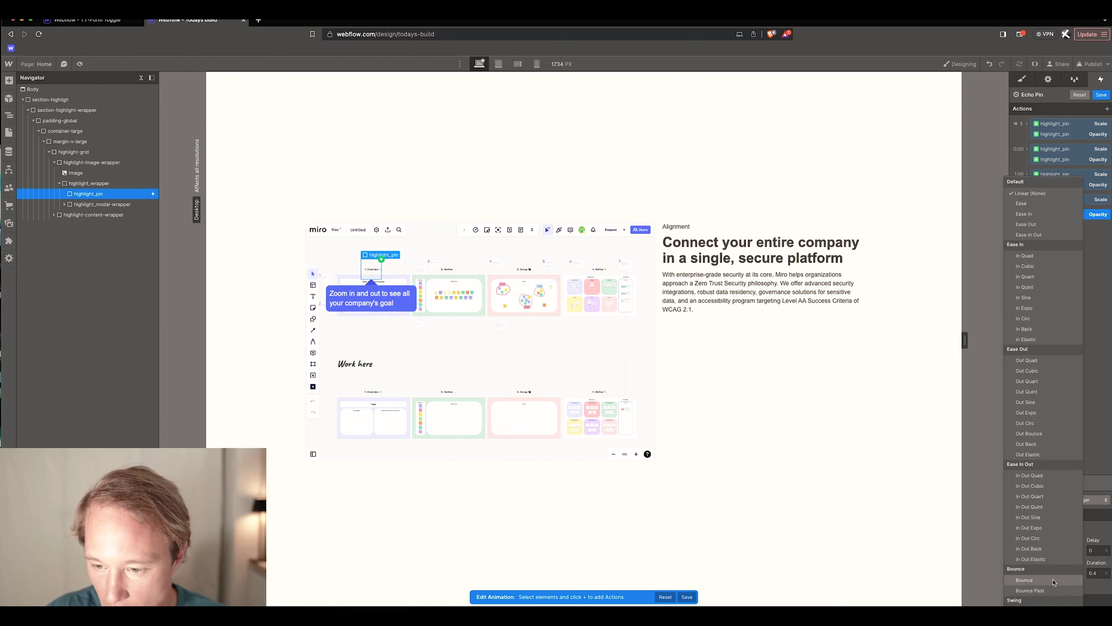
left_click(1067, 579)
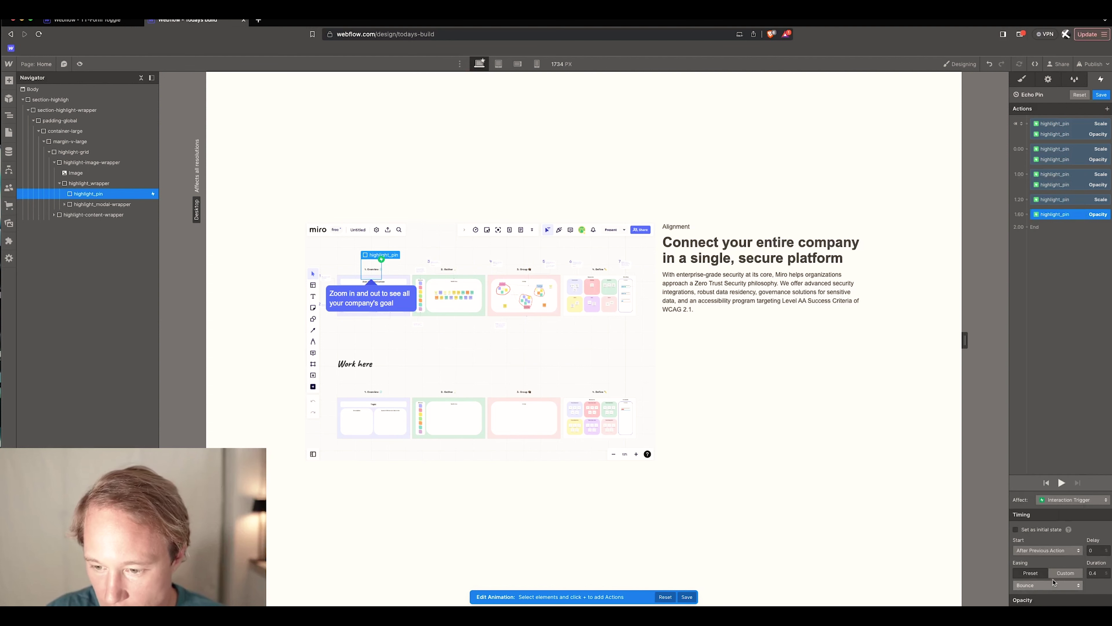
left_click(1083, 200)
left_click(1051, 559)
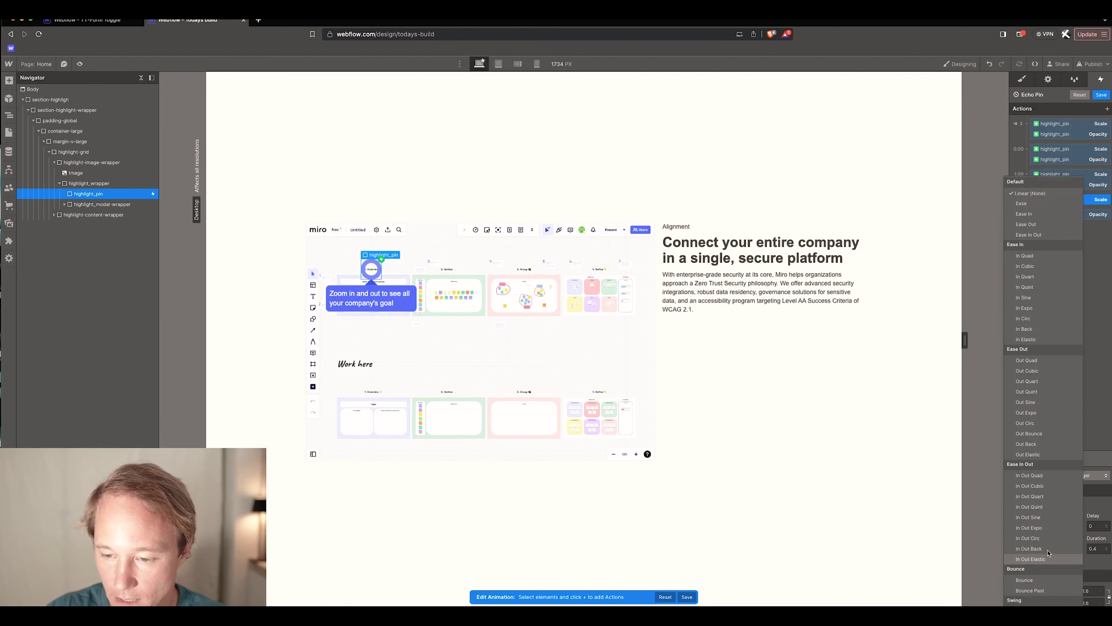
left_click(1048, 580)
left_click_drag(1073, 219, 1074, 202)
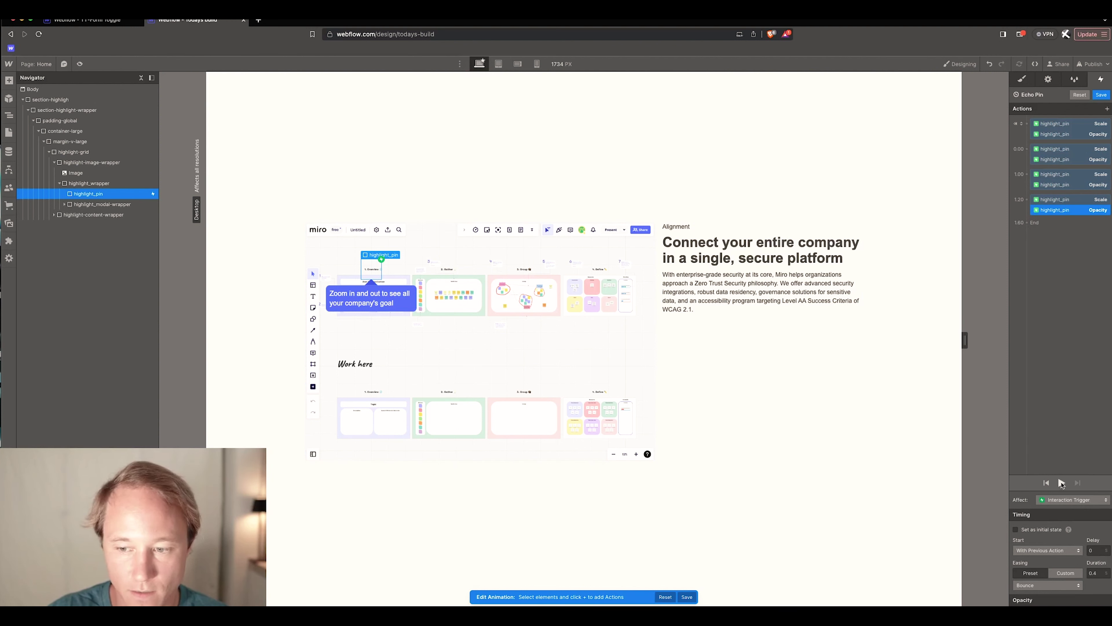
- Play the Echo Pin animation several times on the canvas to check the pulse of the pin
left_click(1061, 483)
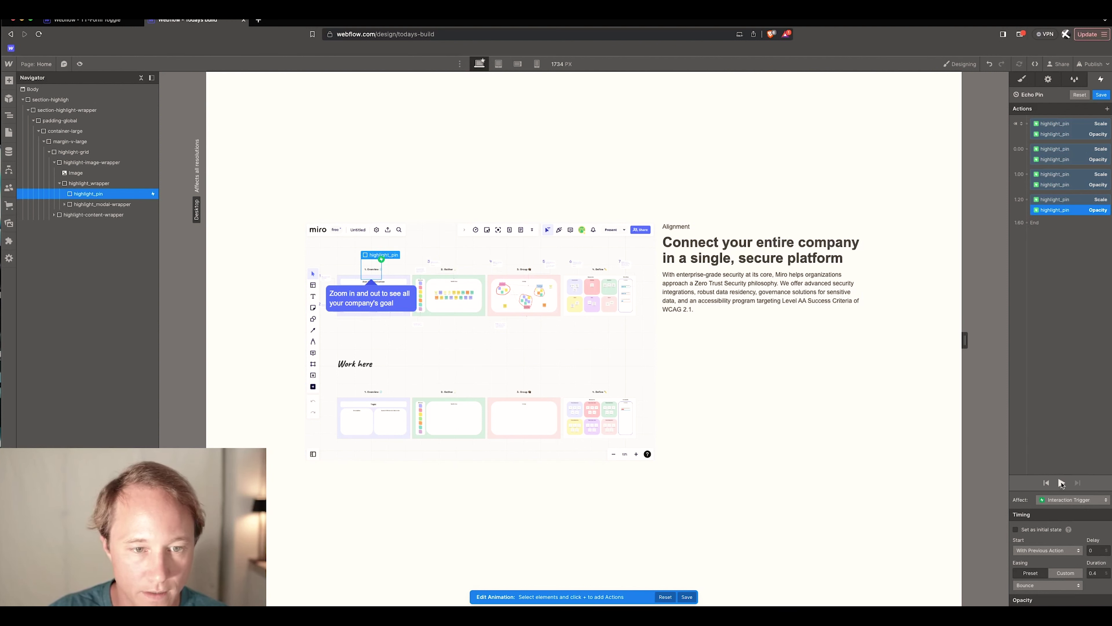
left_click(1062, 483)
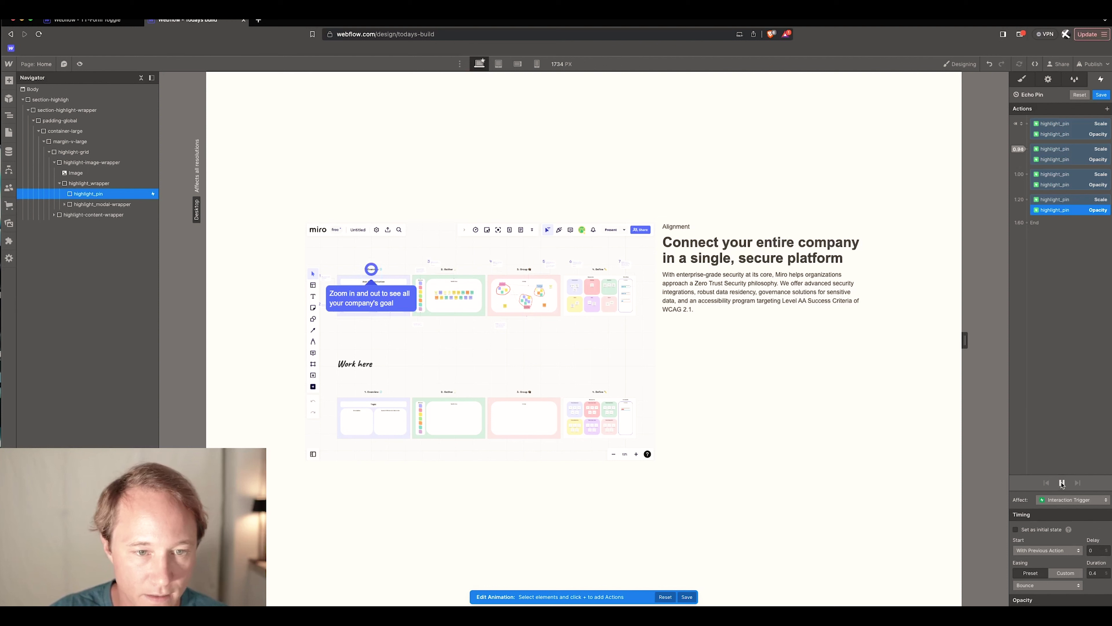
left_click(1062, 483)
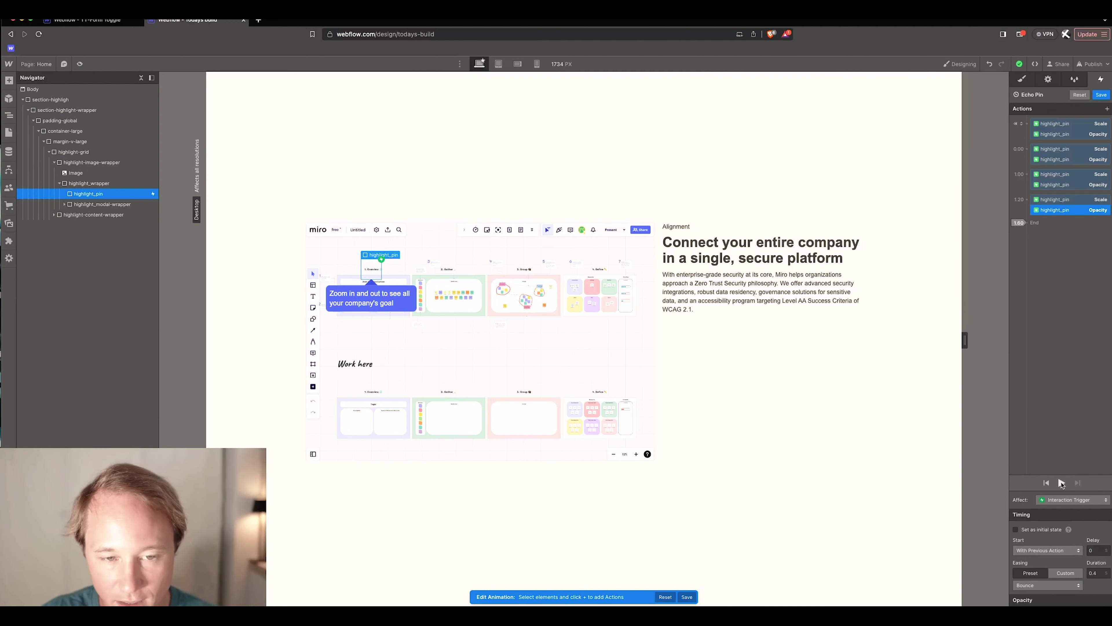
left_click(1062, 483)
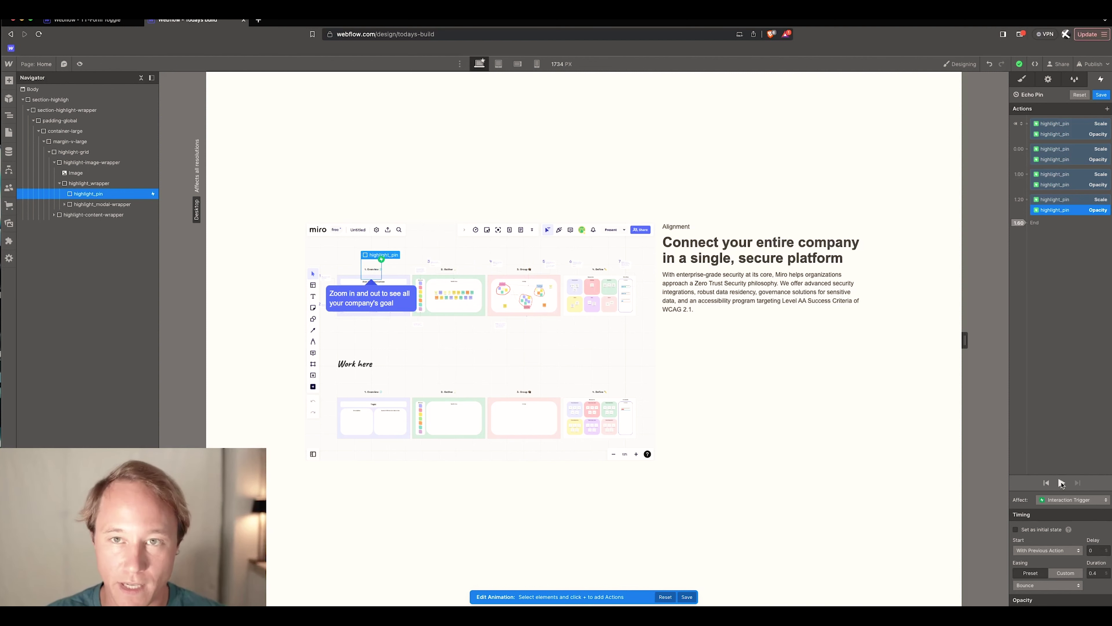
- Add a fifth Scale action and a fifth Opacity action for highlight_pin, and set the new Scale action's scale to 1
left_click(1106, 108)
left_click(1066, 143)
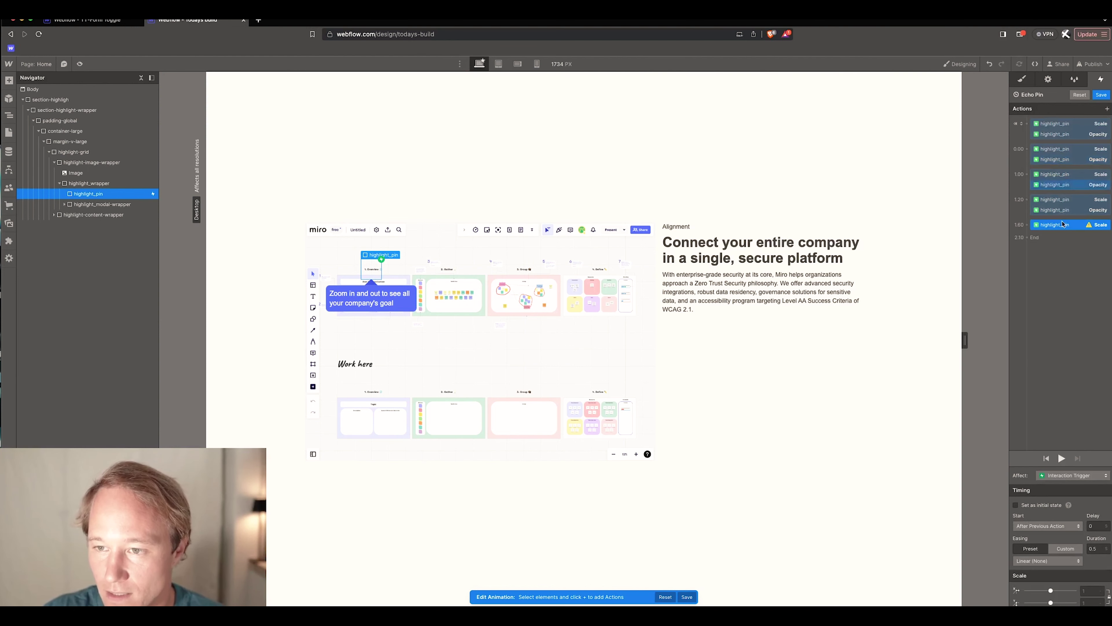
left_click(1106, 108)
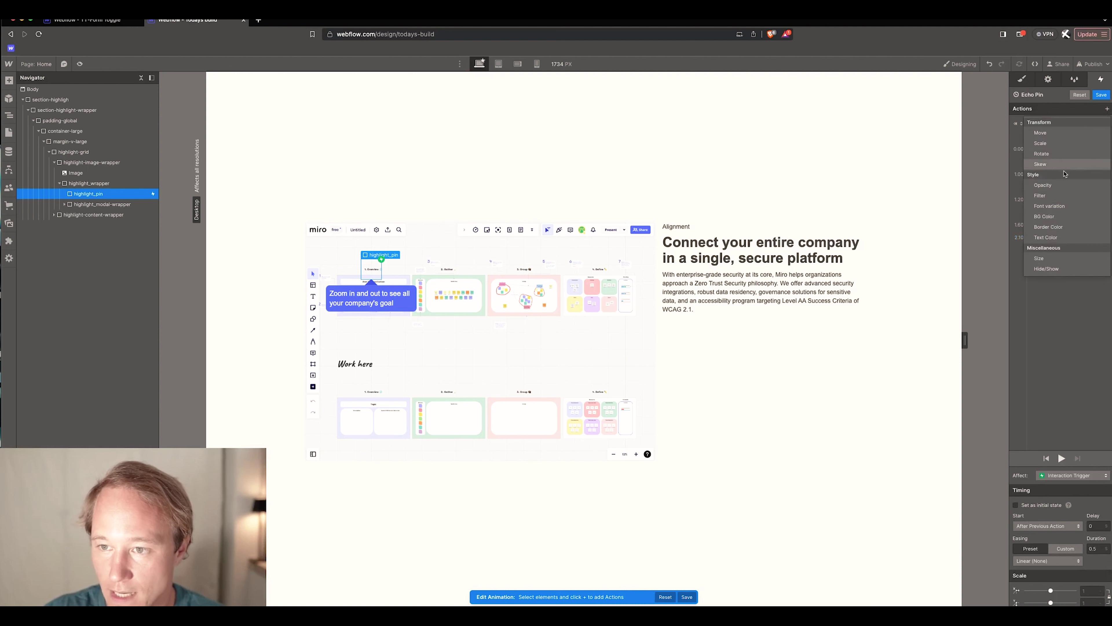
left_click(1062, 192)
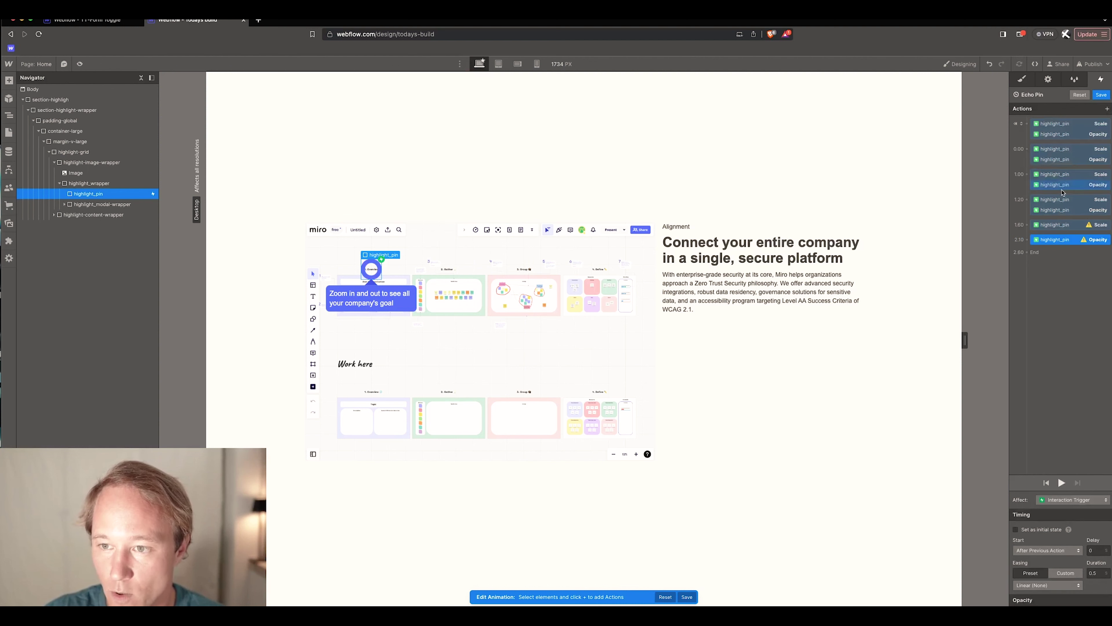
left_click(1059, 225)
left_click(1093, 589)
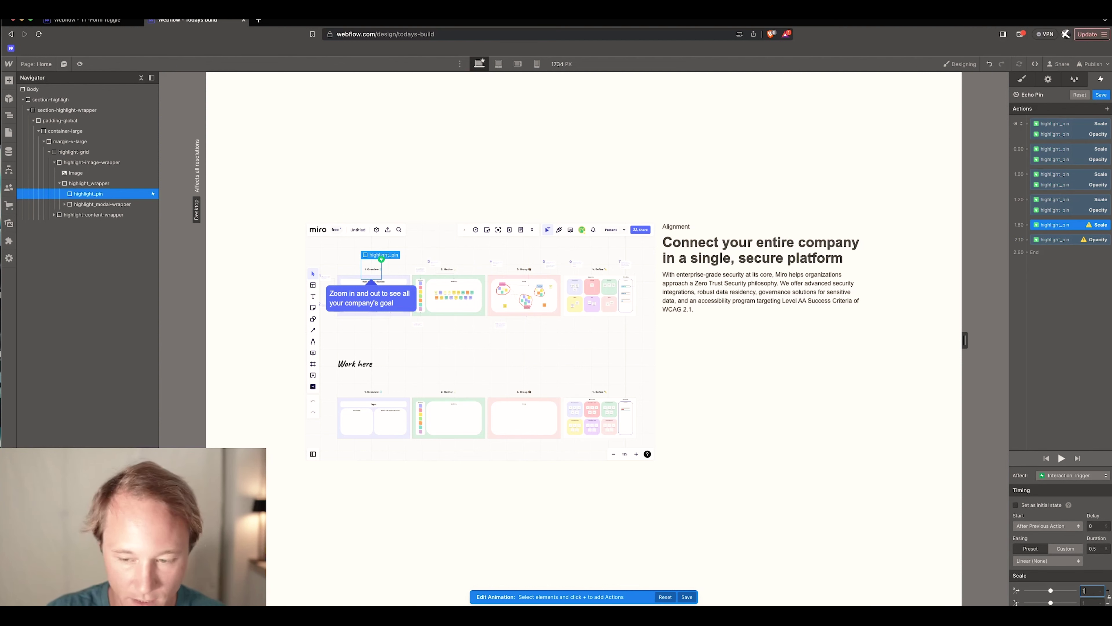
- Set the fifth Opacity action's duration to 0.2 seconds and its easing preset to Ease
left_click(1078, 241)
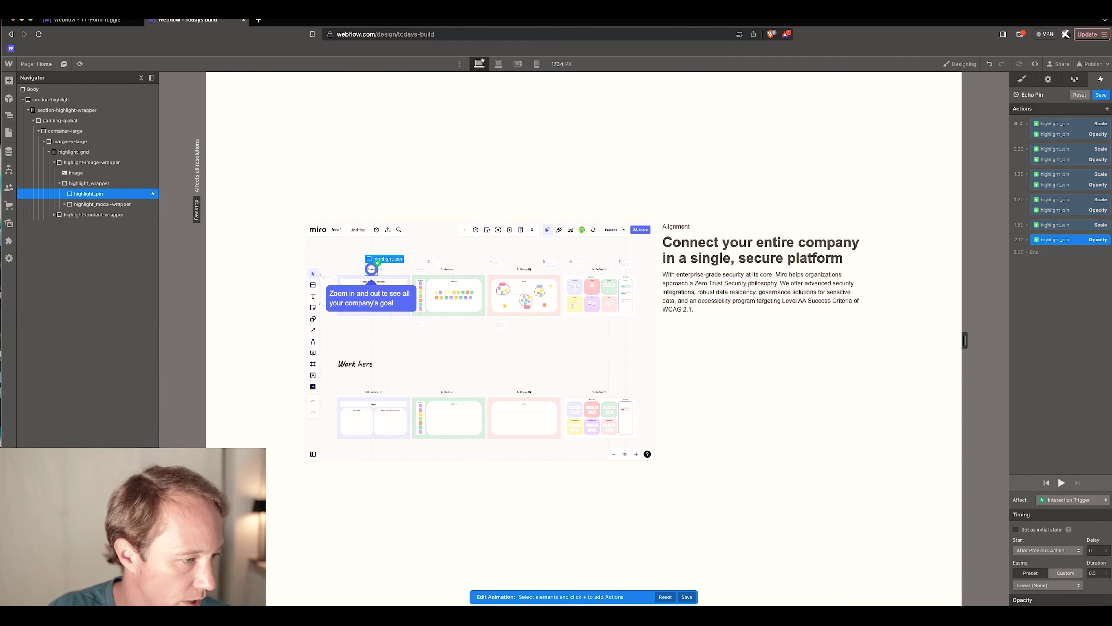
left_click(1097, 574)
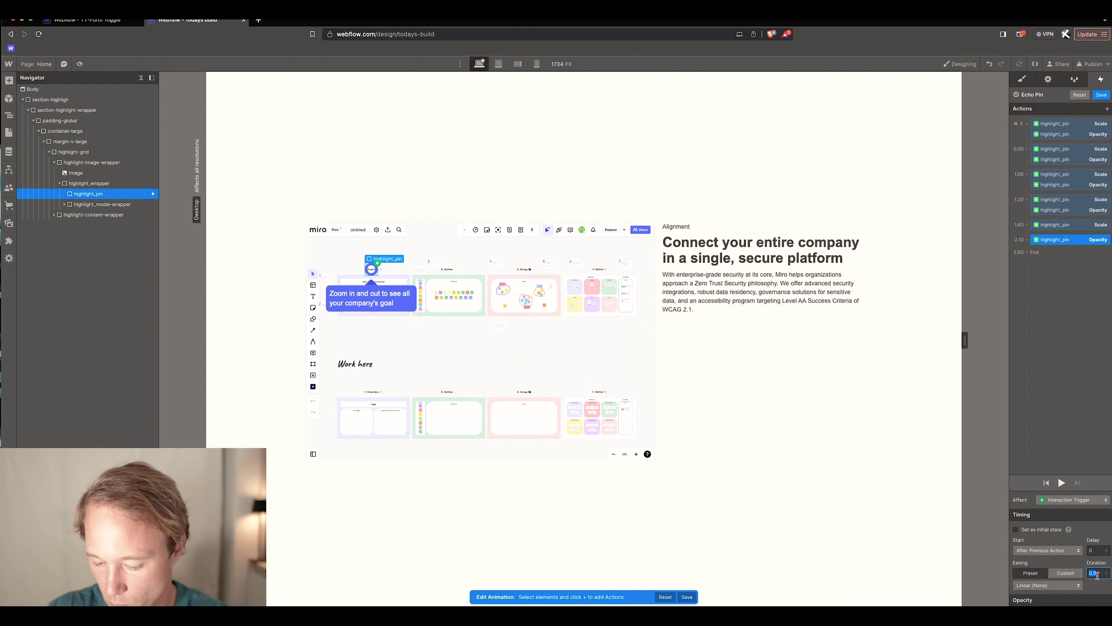
key("BackSpace")
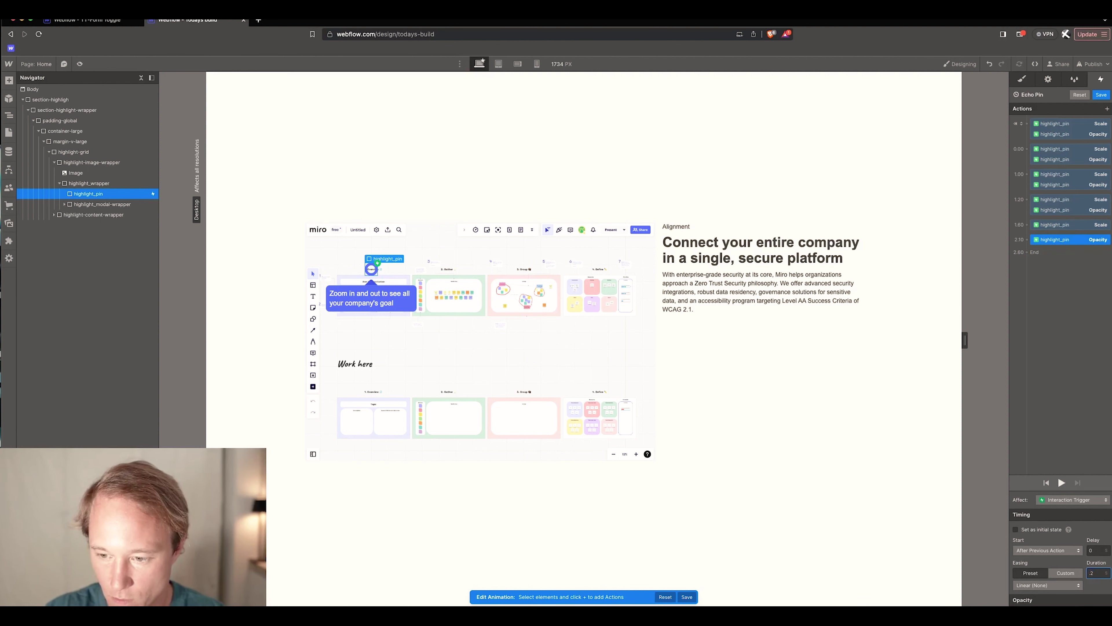
type(".2")
left_click(1044, 585)
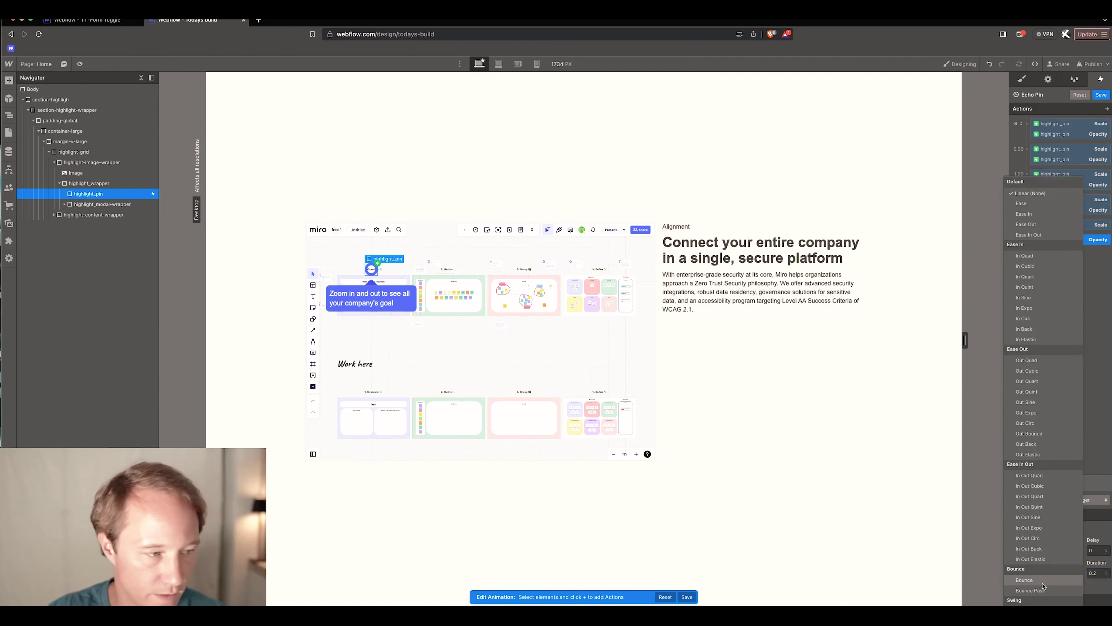
left_click(1033, 204)
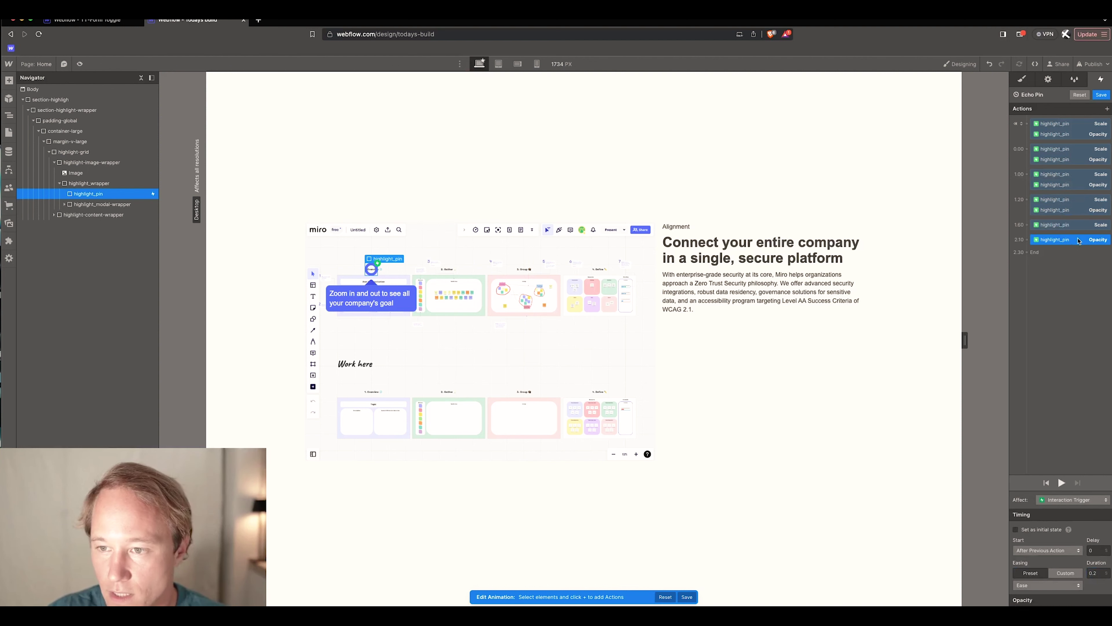
- Give the fifth Scale action a 0.2-second duration with Ease easing, and make the fifth Opacity action start together with it
left_click(1077, 229)
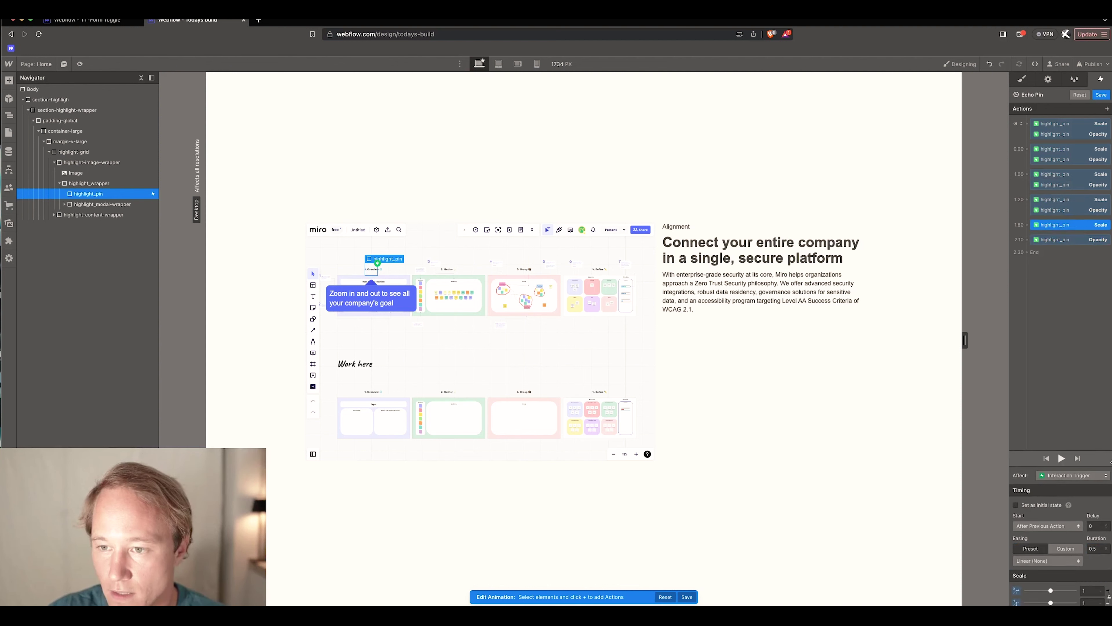
left_click(1097, 547)
type("0.2")
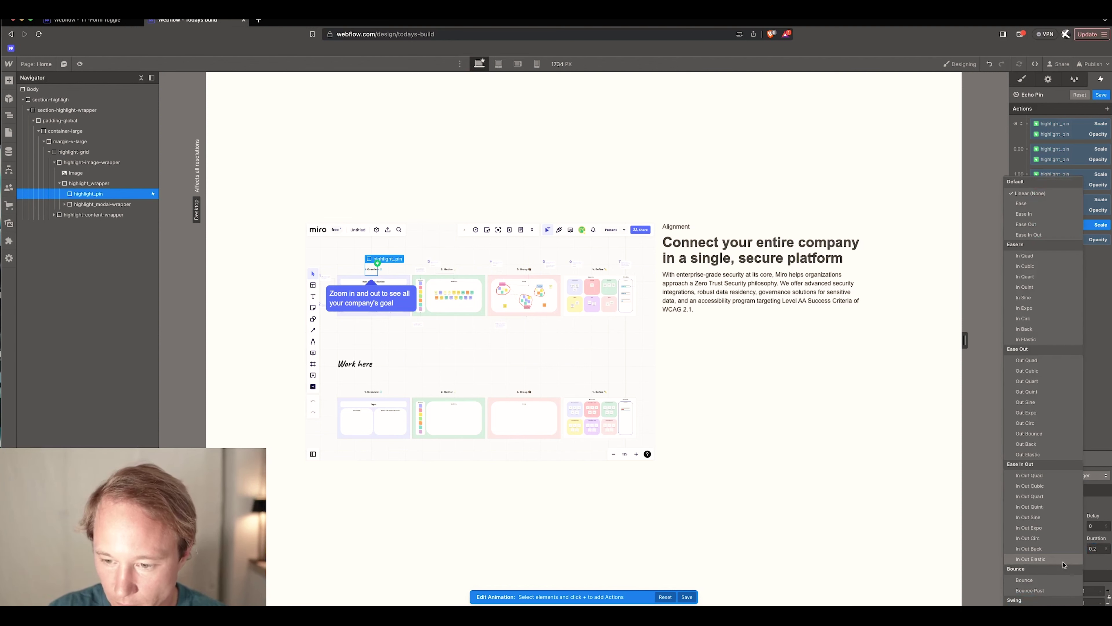
left_click(1037, 203)
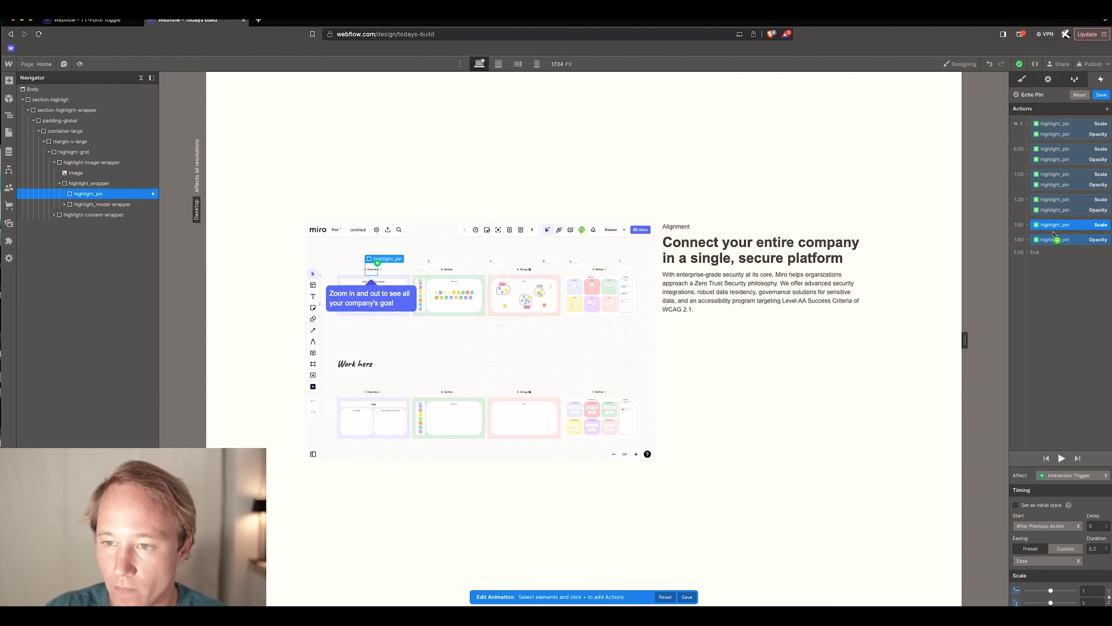
left_click_drag(1055, 240, 1056, 230)
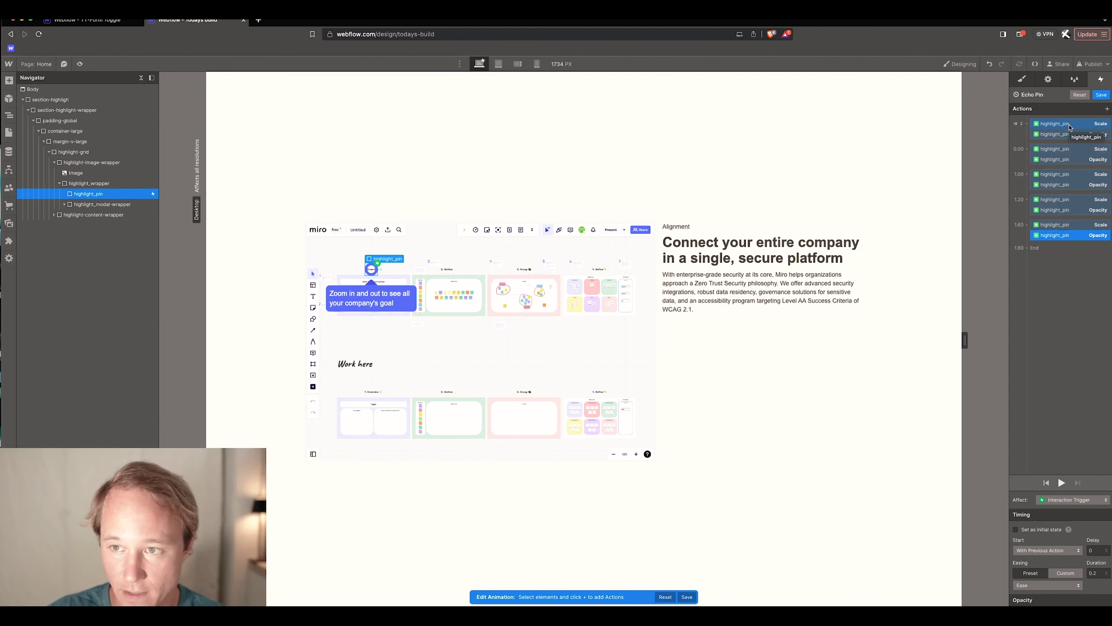
- Save the Echo Pin animation with Loop turned on for the scroll-into-view trigger, and check it in preview mode
left_click(1101, 95)
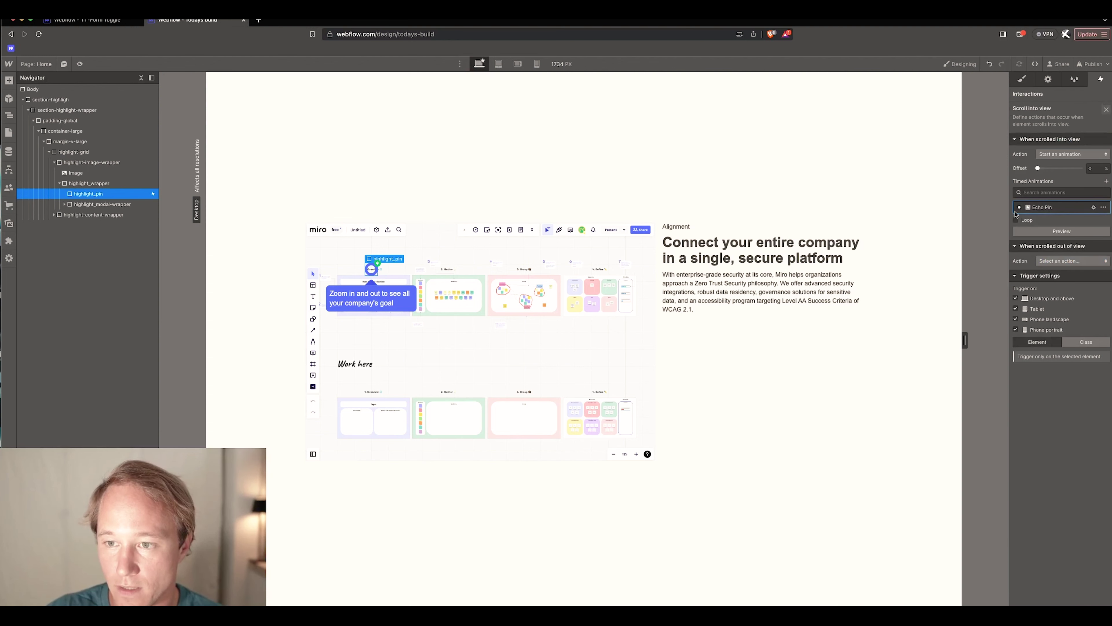
left_click(1015, 221)
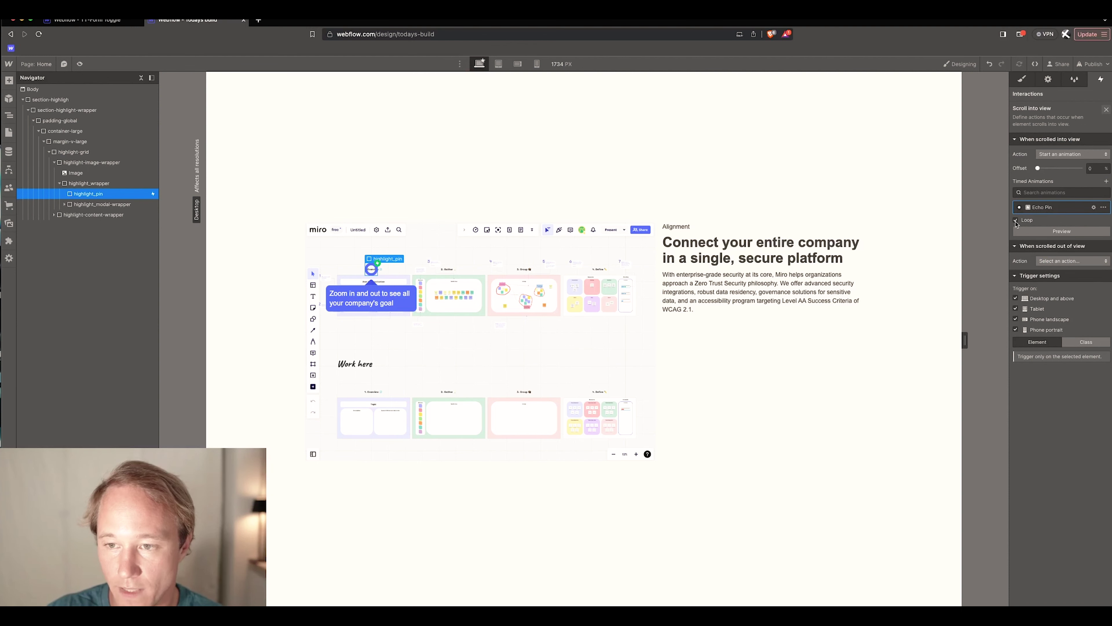
left_click(81, 64)
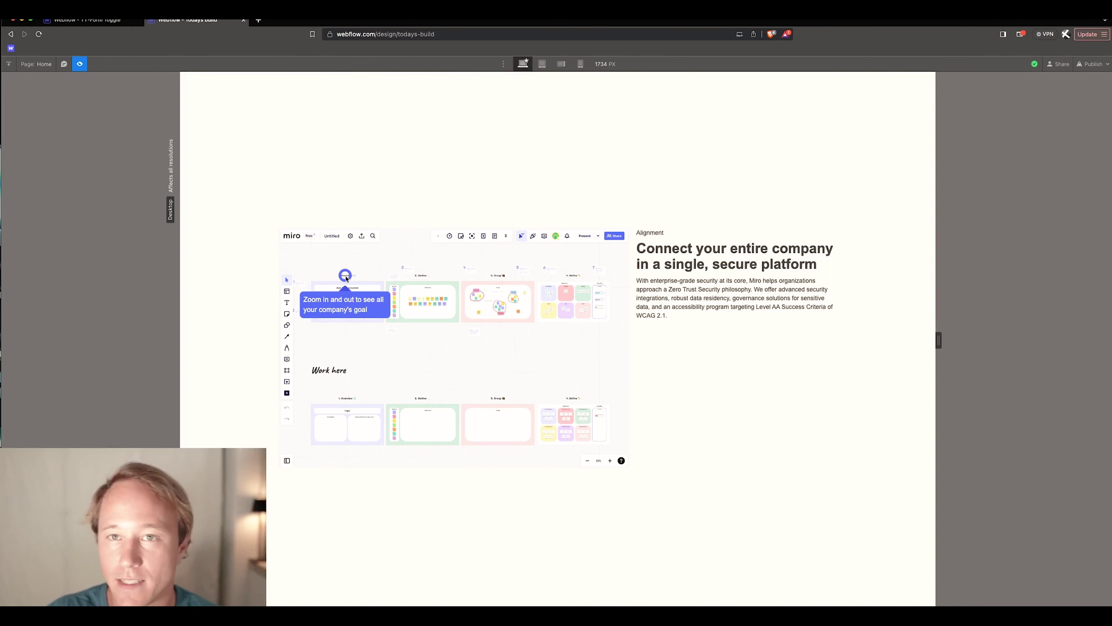
left_click(78, 65)
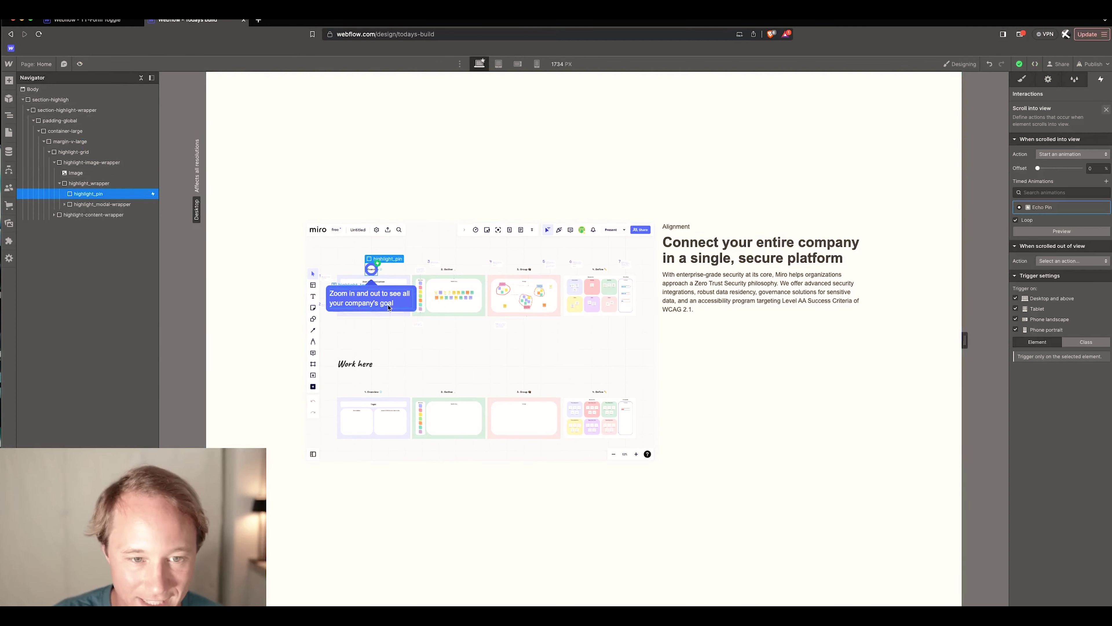
- Add a Mouse hover trigger to highlight_pin and set its On hover action to Start an animation
left_click(100, 208)
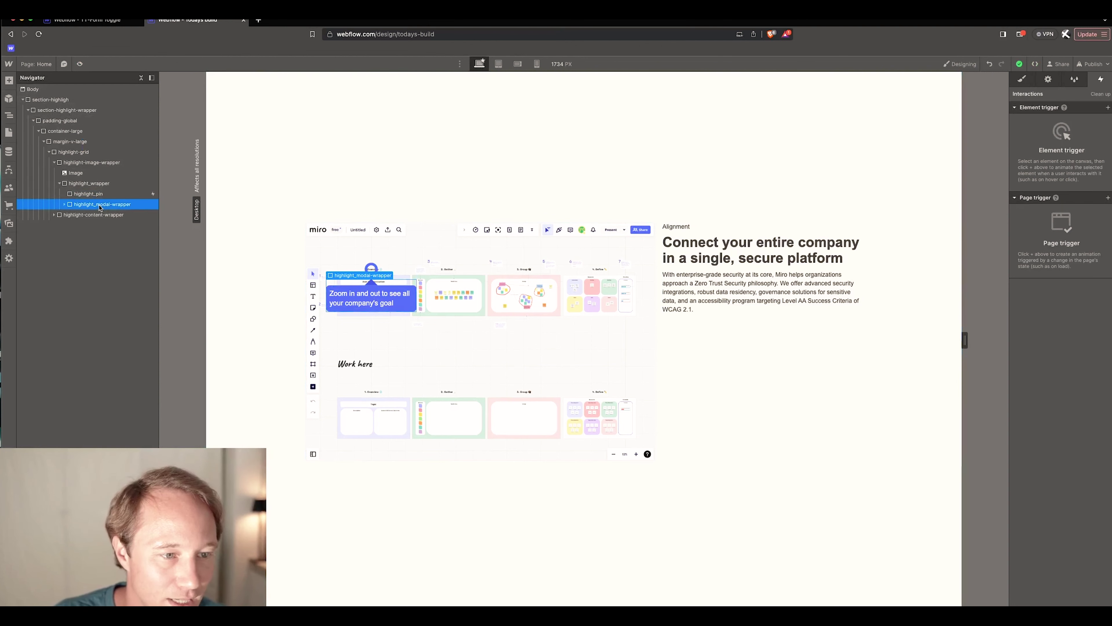
left_click(90, 194)
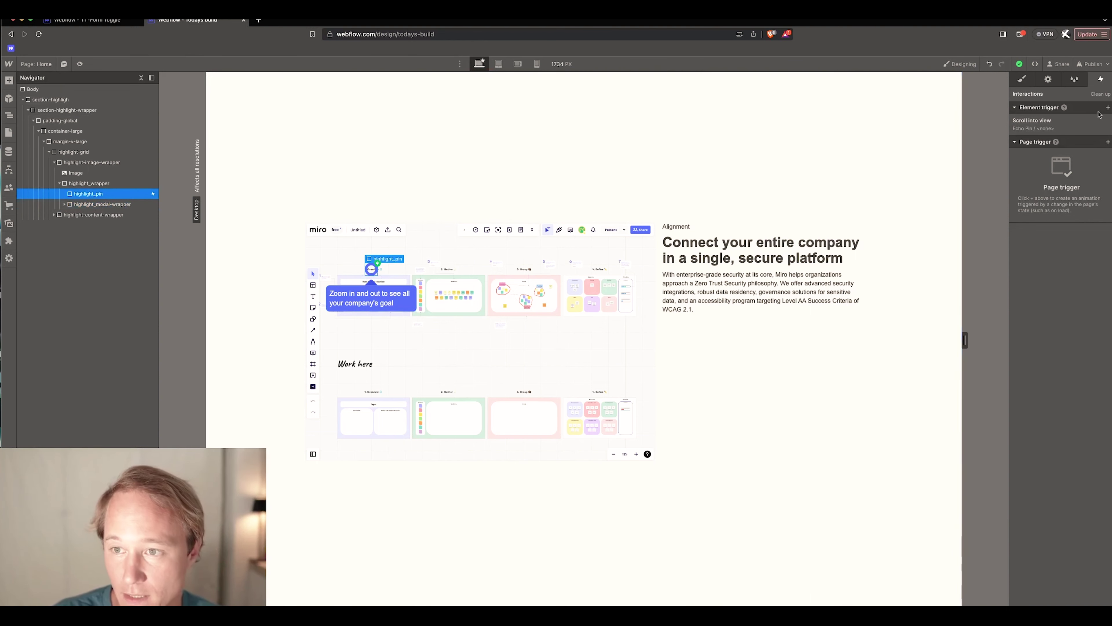
left_click(1108, 108)
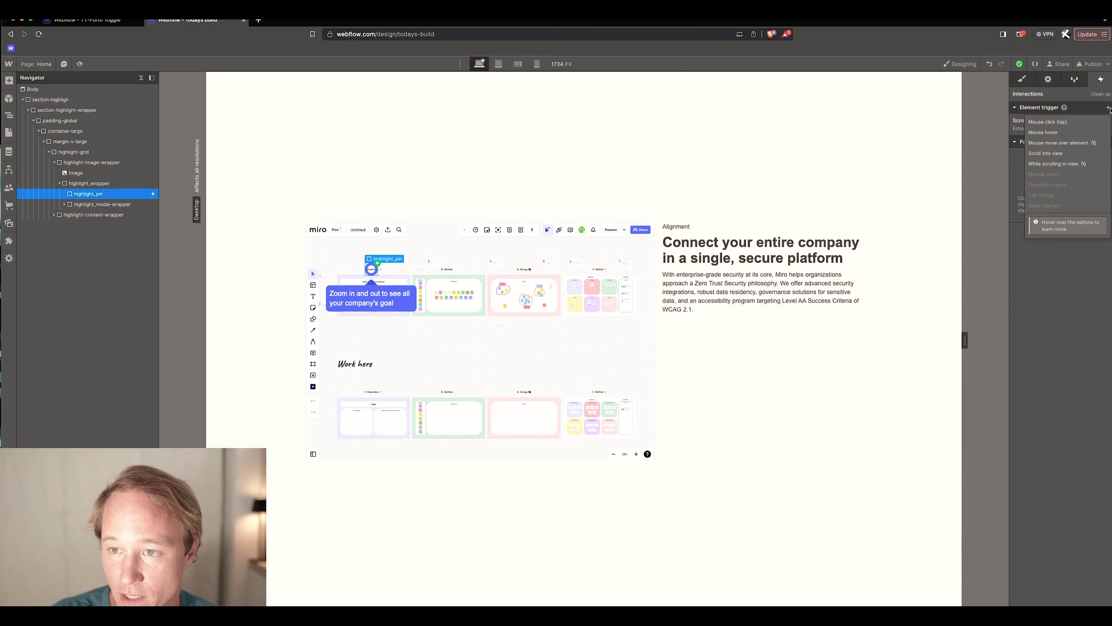
left_click(1071, 133)
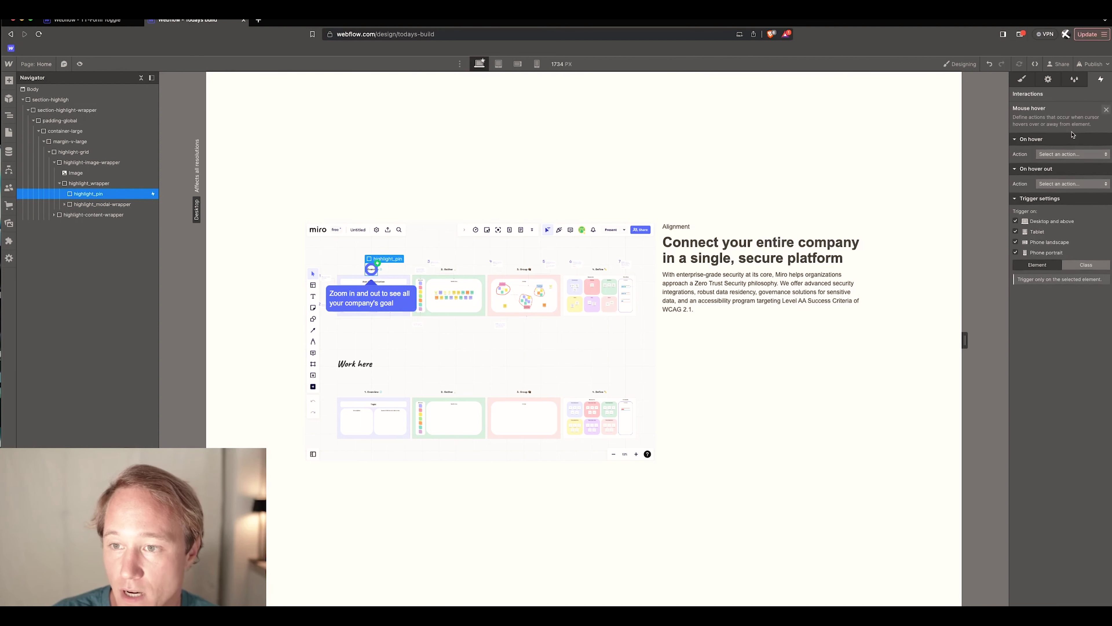
left_click(1072, 153)
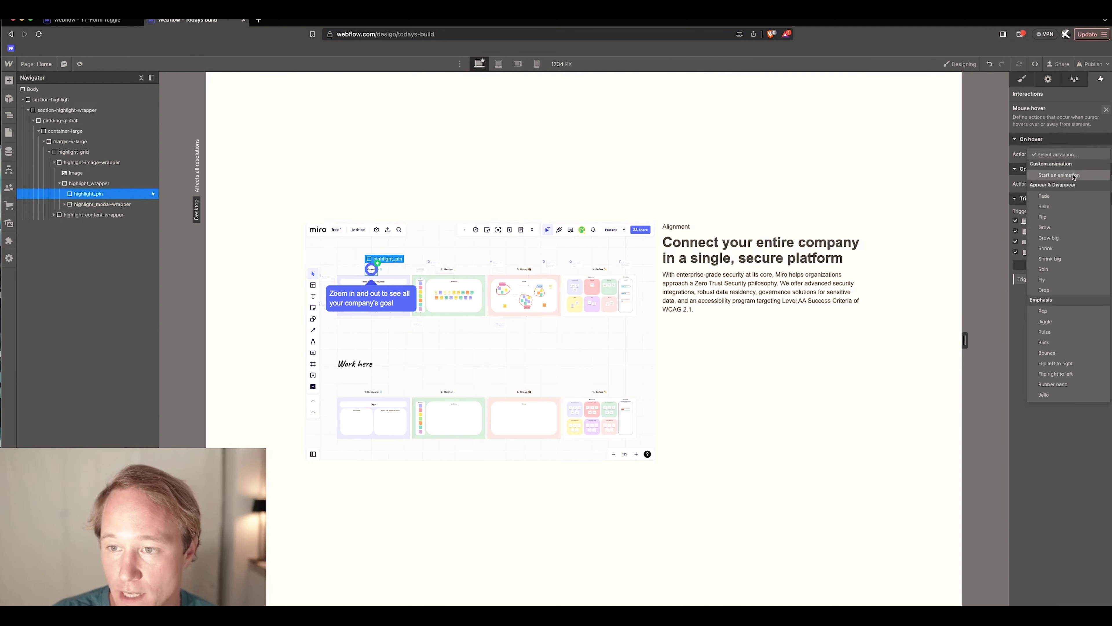
left_click(1089, 175)
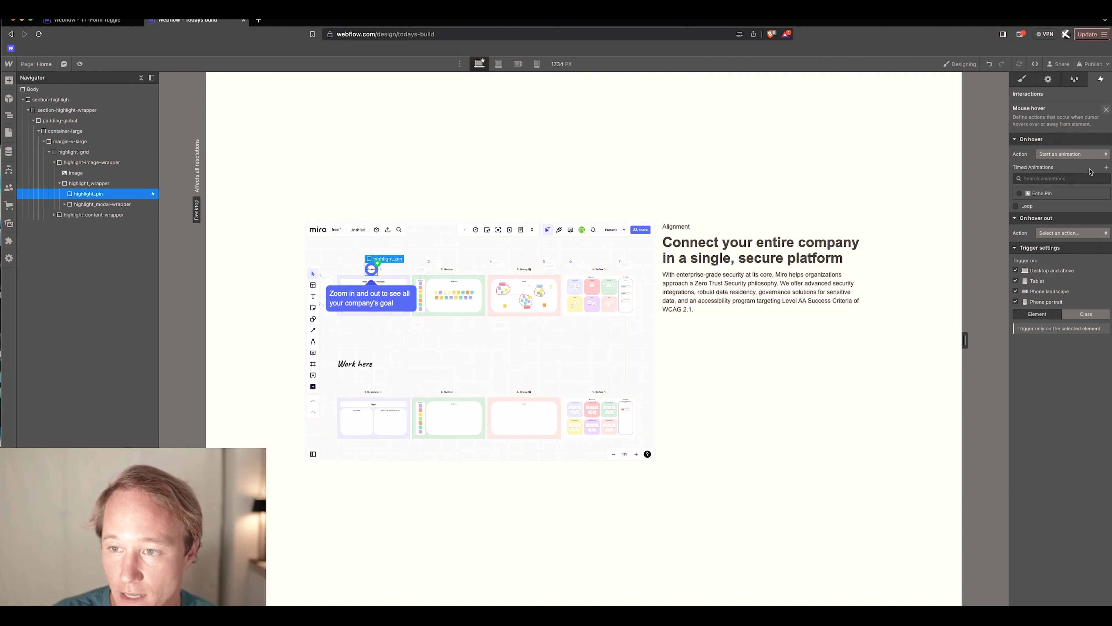
- Create a new timed animation for the hover action and name it Hover modal in
left_click(1107, 168)
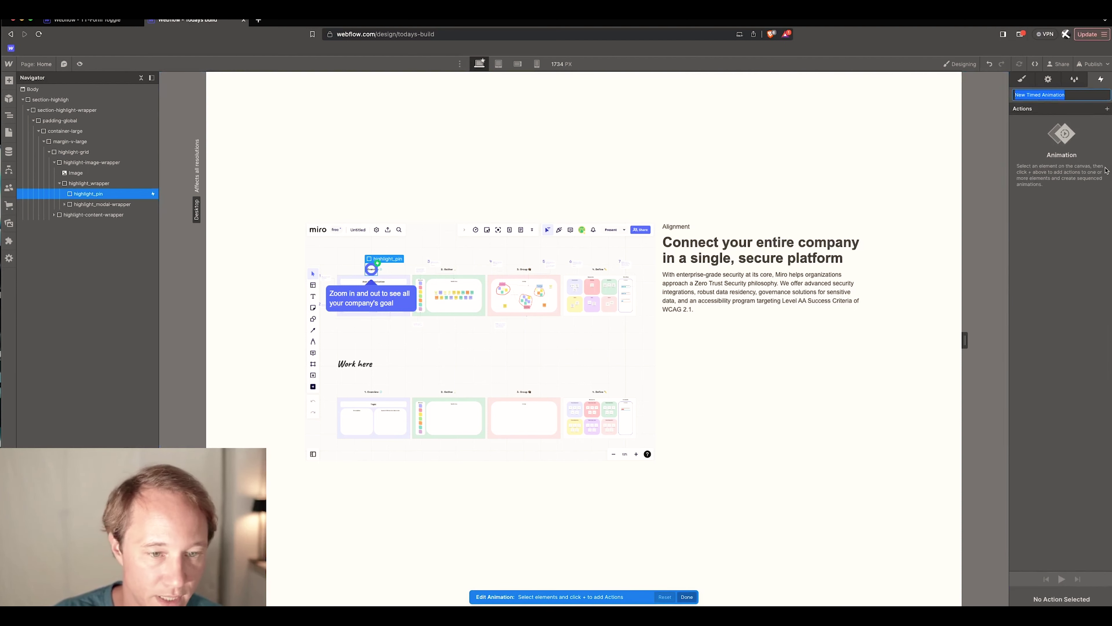
type("H")
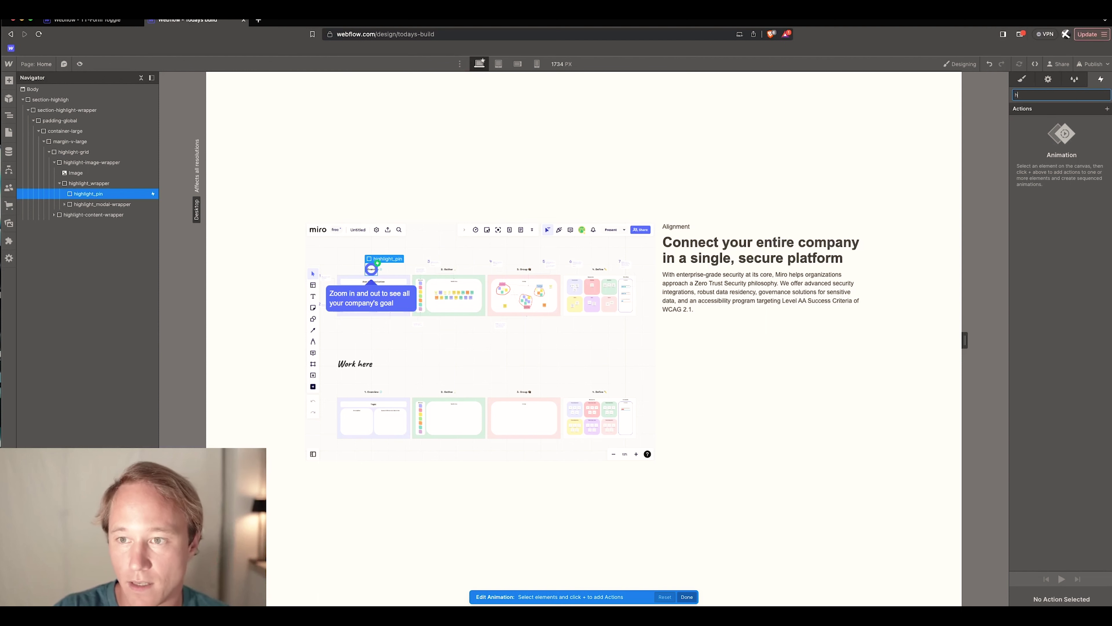
type("o")
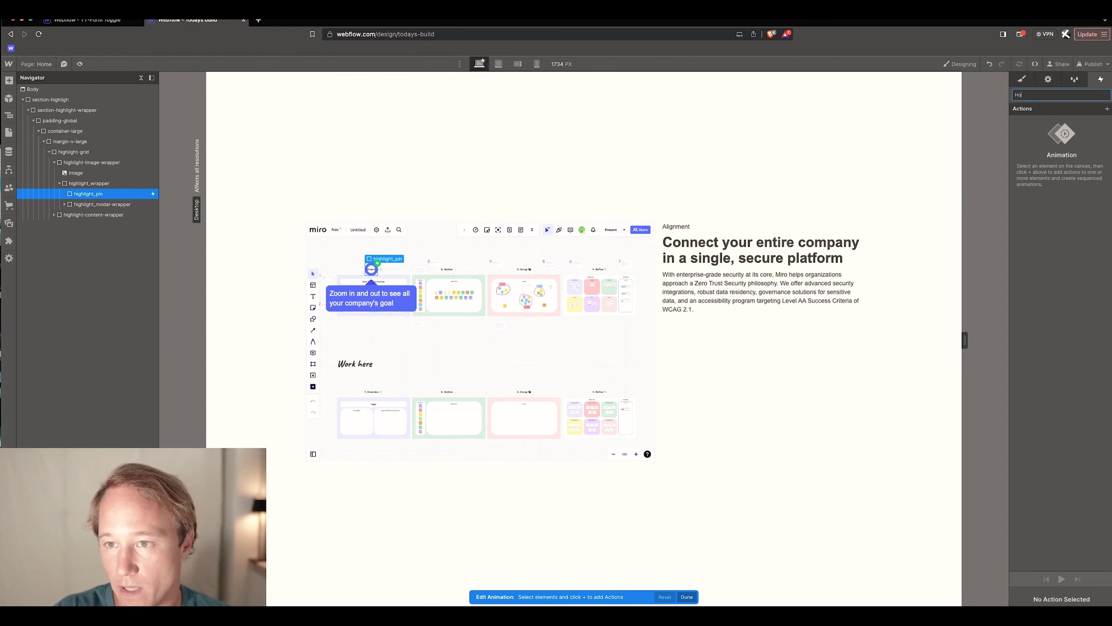
type("ver m")
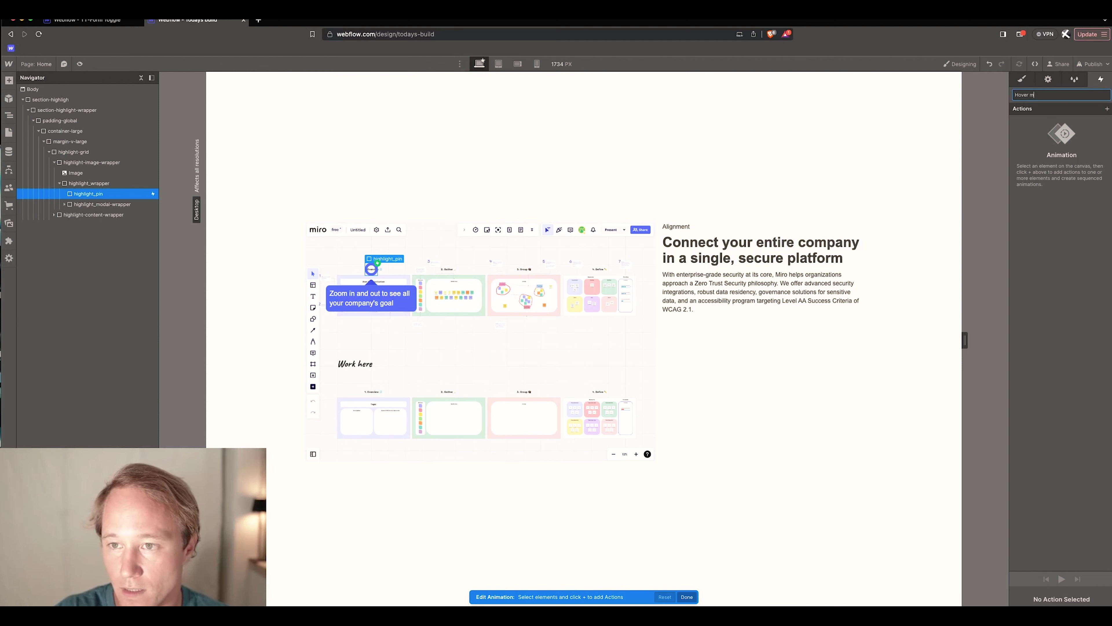
type("odal")
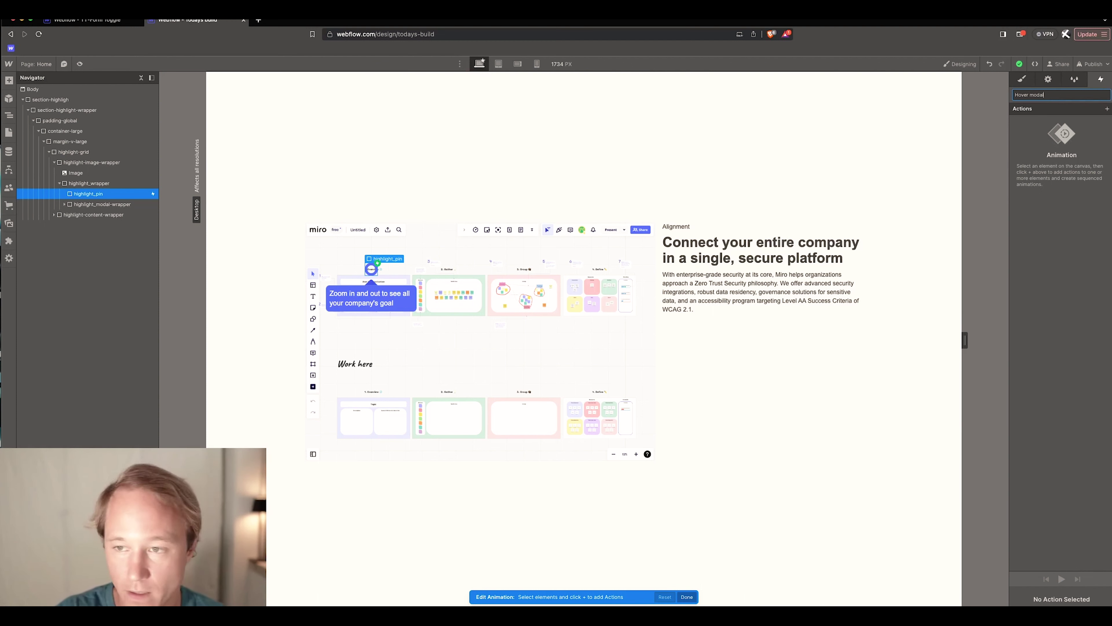
type(" in")
key("Return")
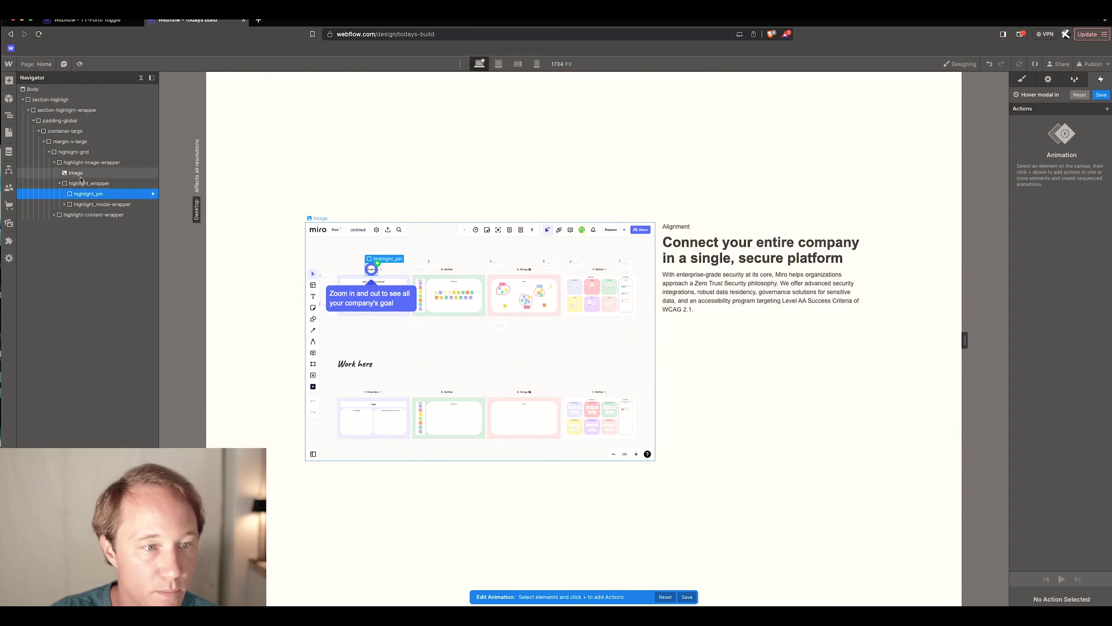
- Add an Opacity action for highlight_modal-wrapper and set it as the initial state
left_click(88, 204)
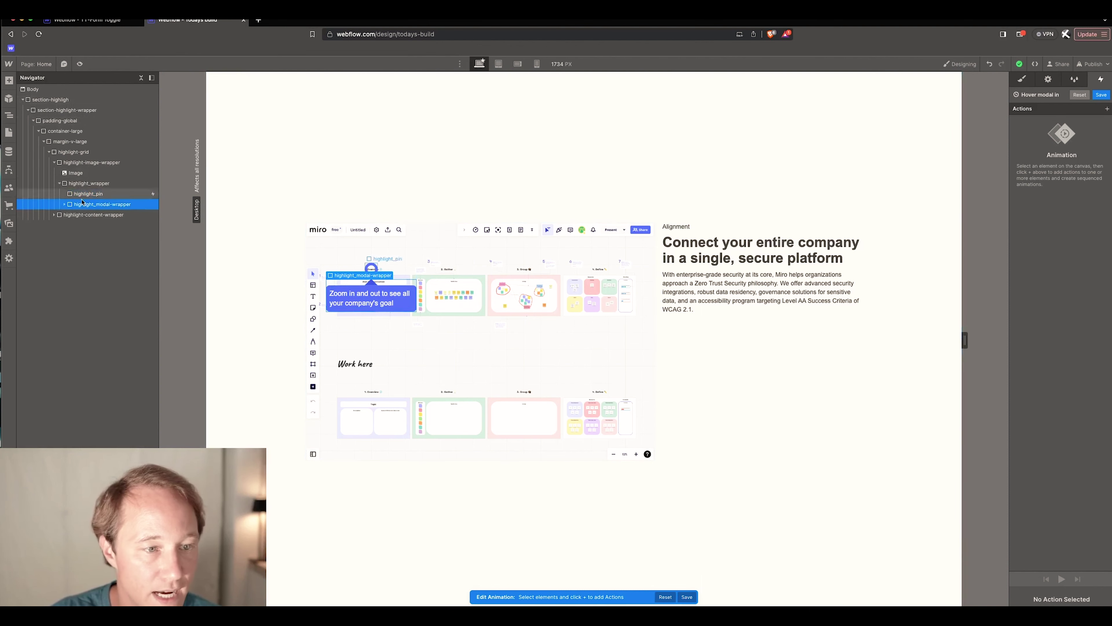
left_click(1107, 109)
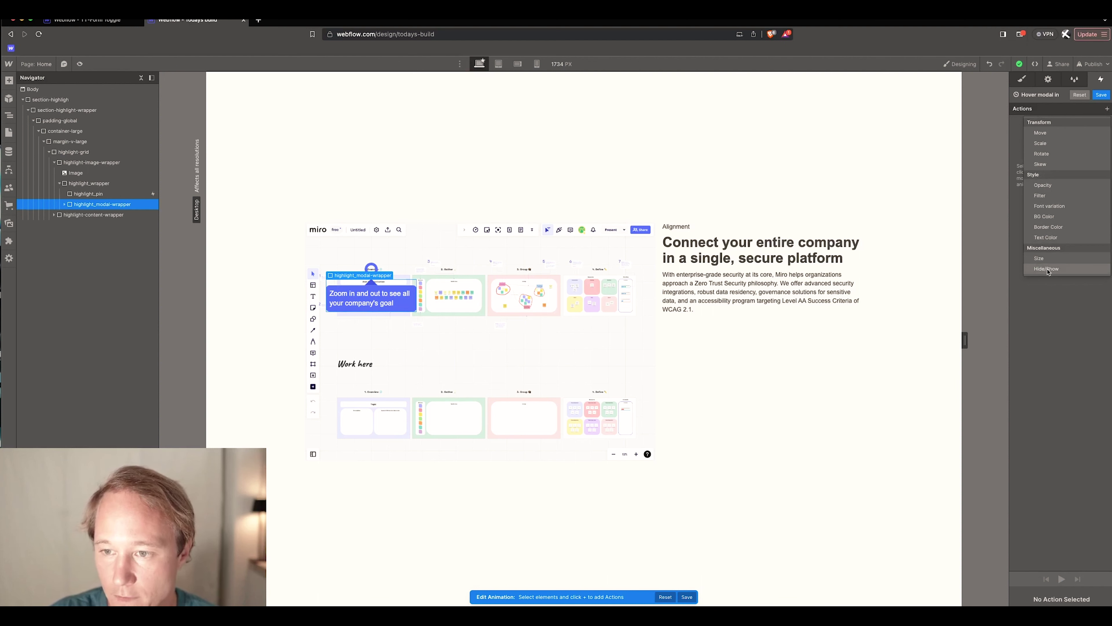
left_click(1053, 186)
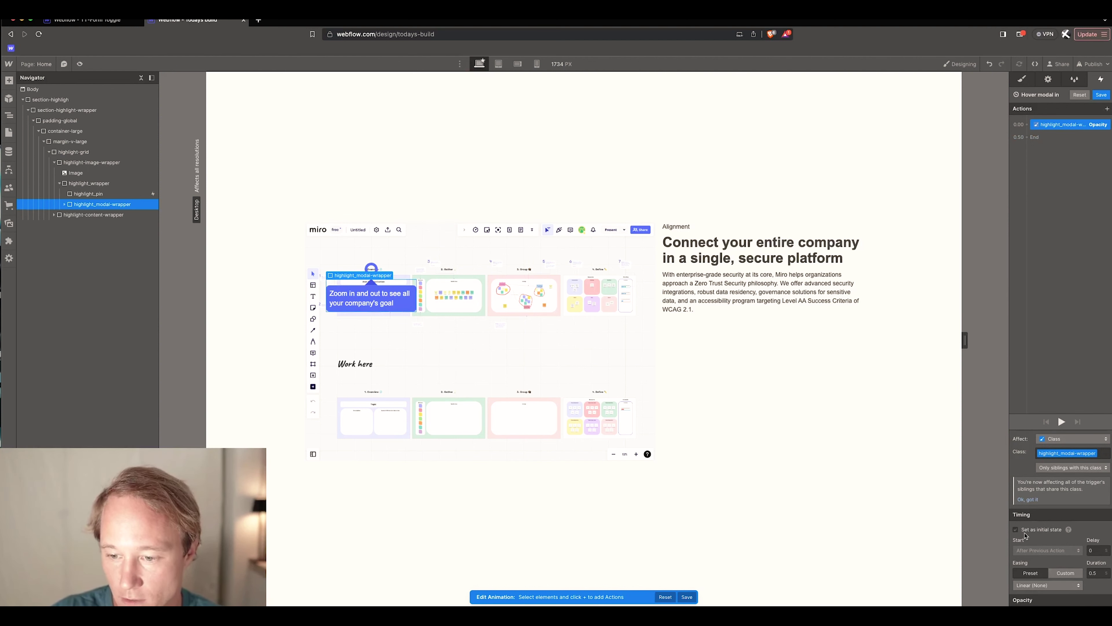
left_click(1015, 529)
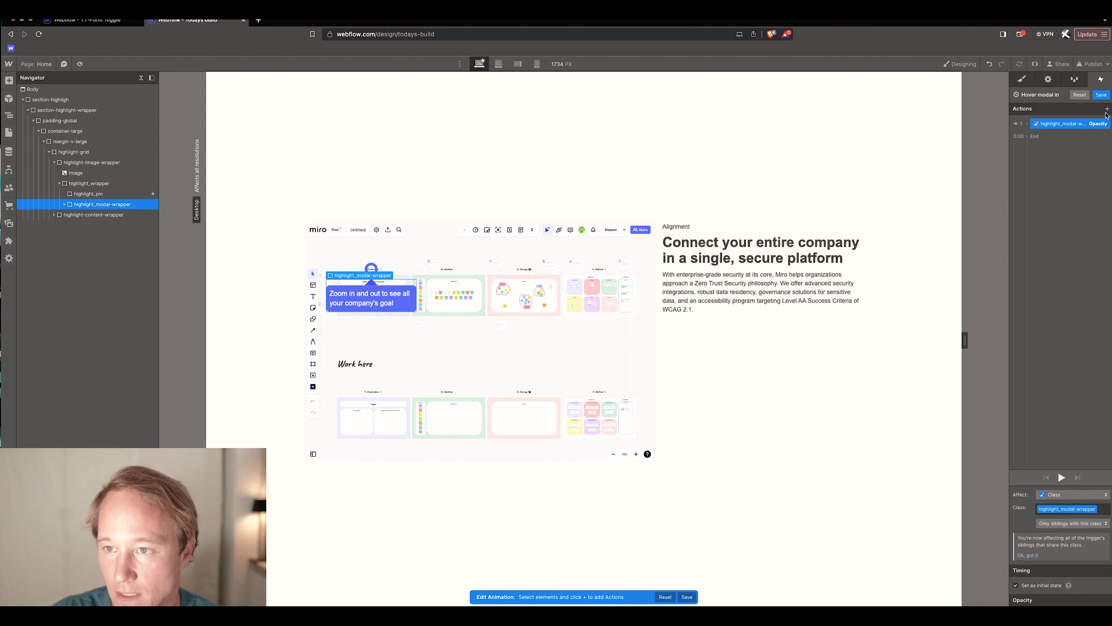
- Add a second Opacity action for highlight_modal-wrapper with the Ease easing preset, and save the Hover modal in animation
left_click(1106, 109)
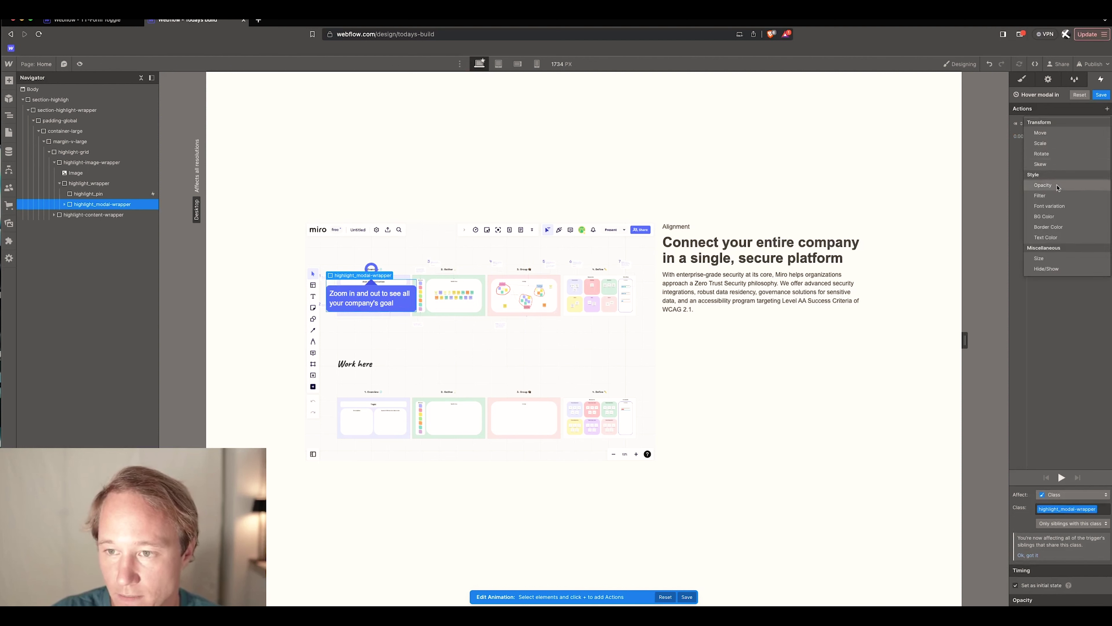
left_click(1057, 185)
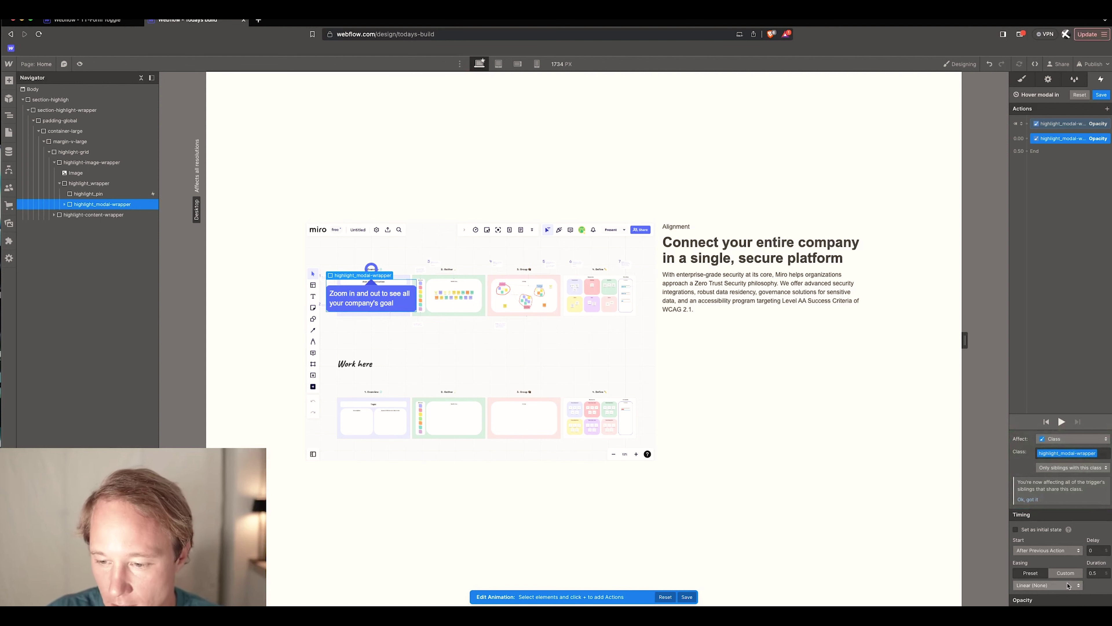
left_click(1048, 585)
left_click(1024, 204)
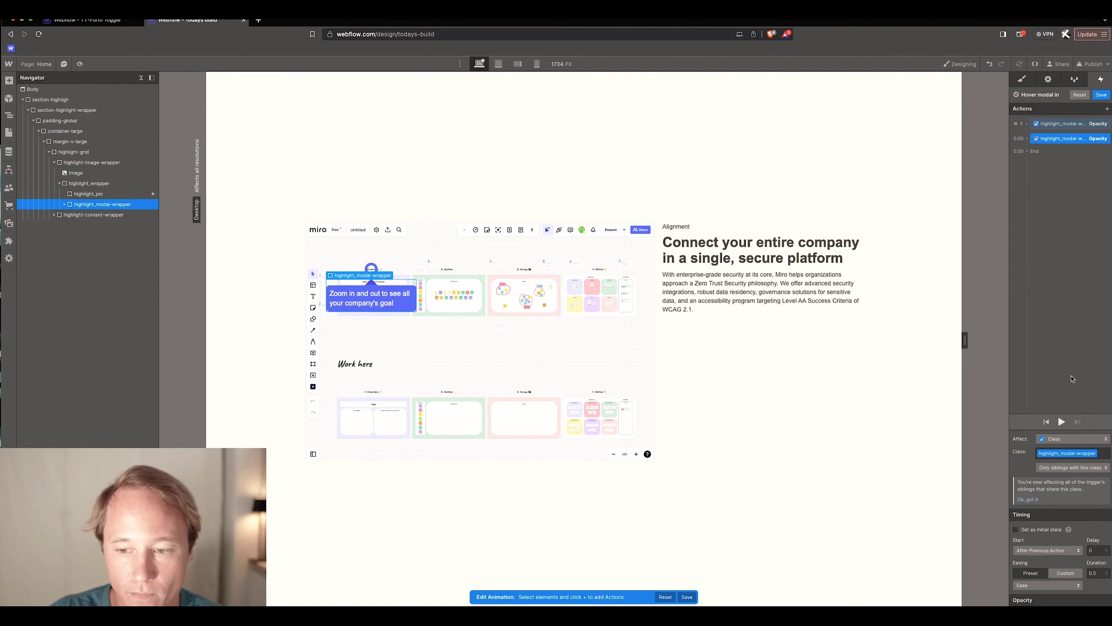
left_click(1061, 423)
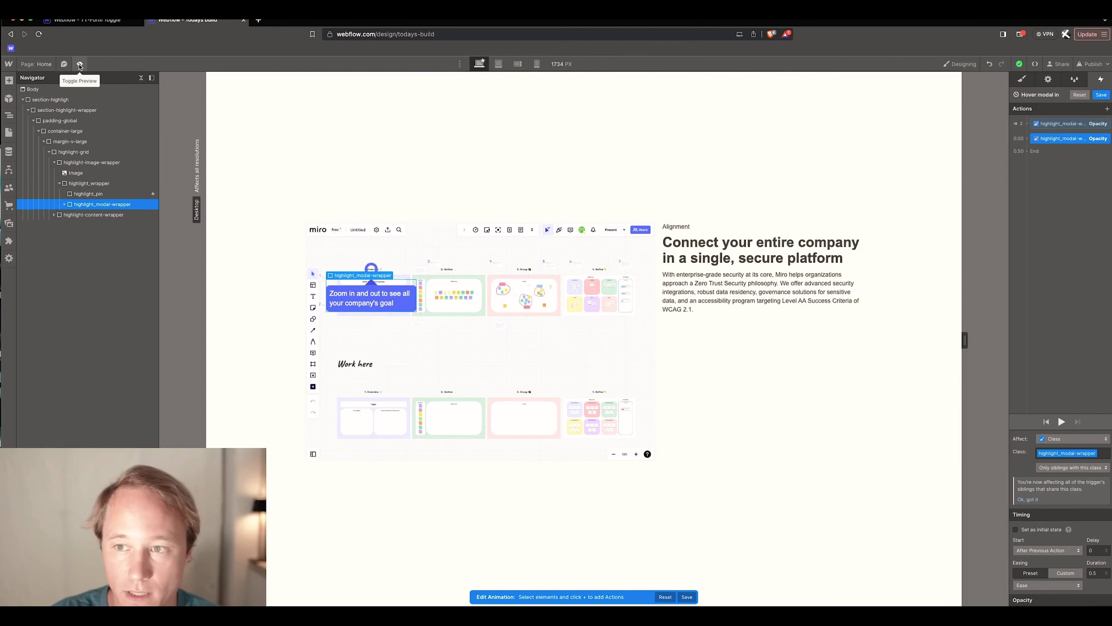
left_click(1101, 95)
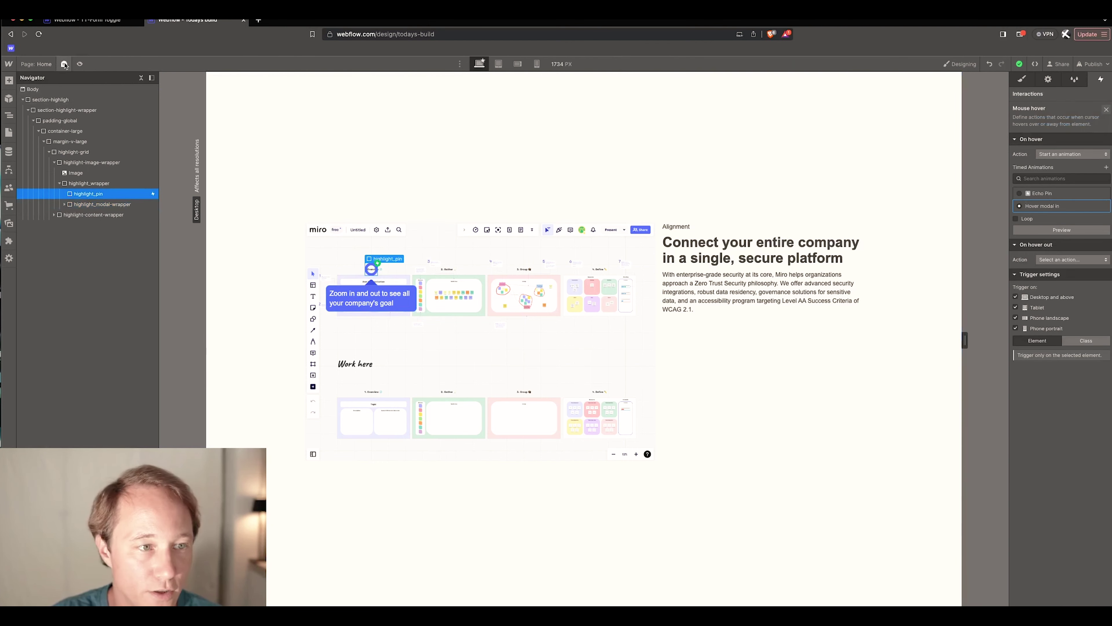
- Check in preview mode how the modal reacts when the highlight pin is hovered
left_click(79, 64)
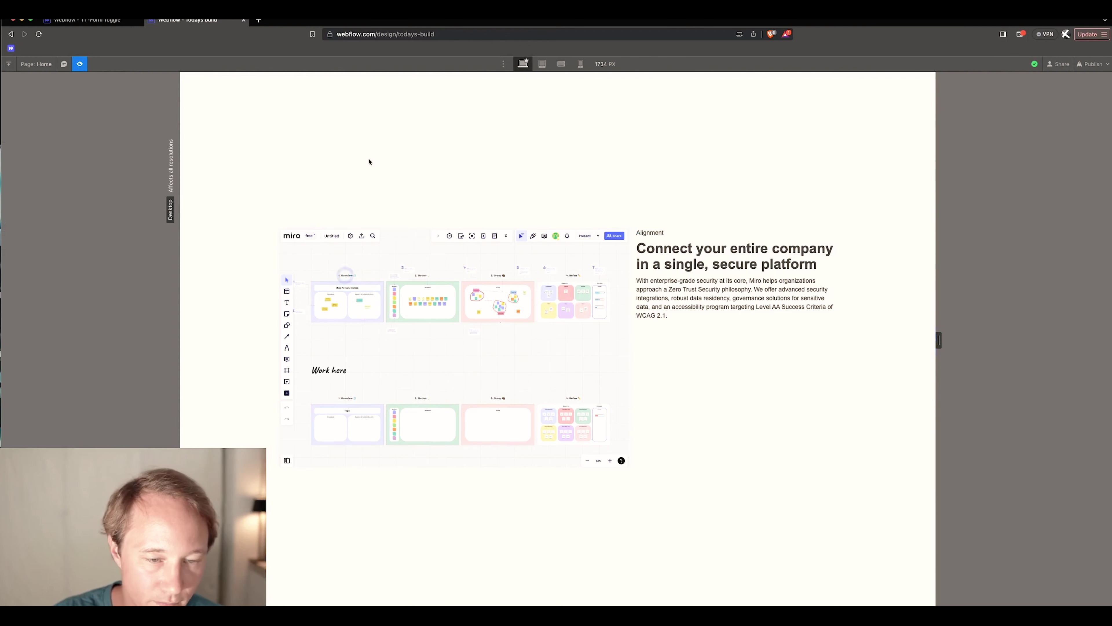
left_click(348, 272)
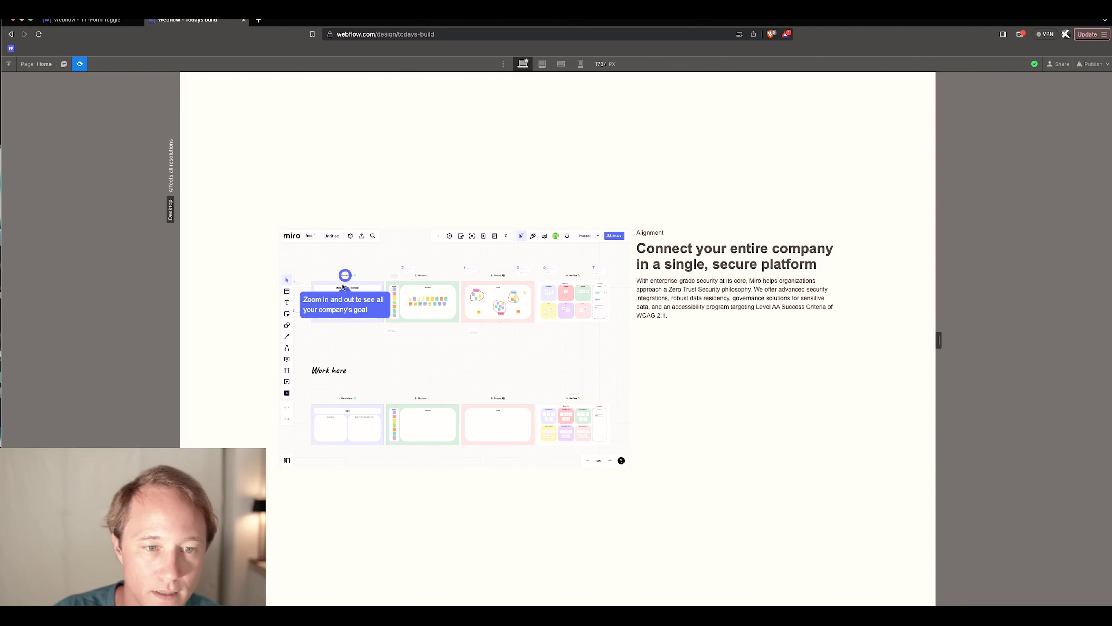
left_click(80, 64)
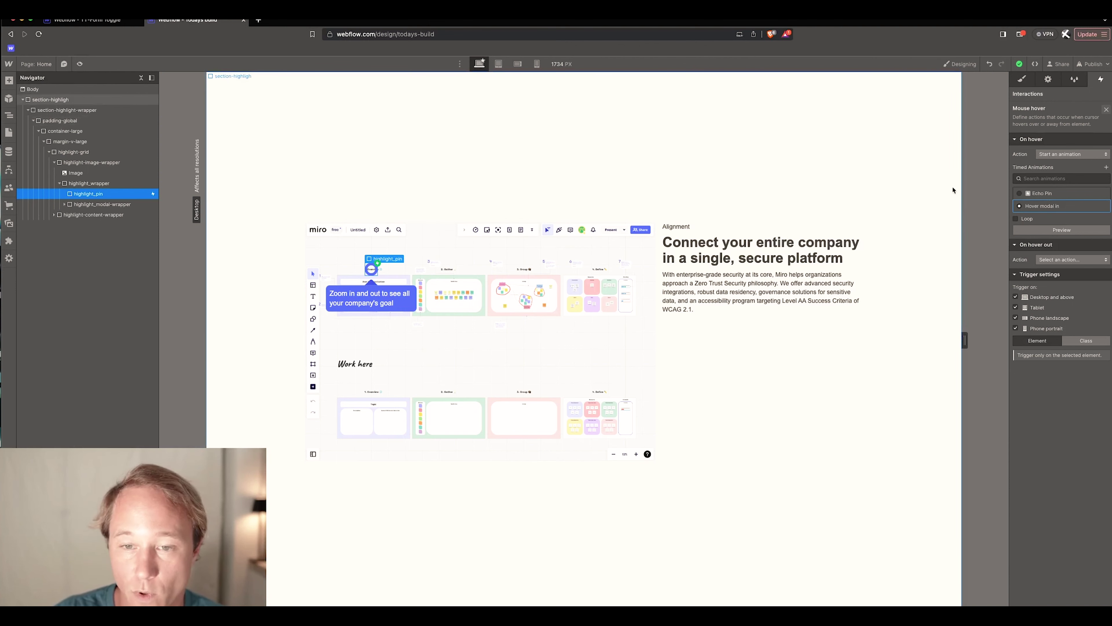
left_click(80, 65)
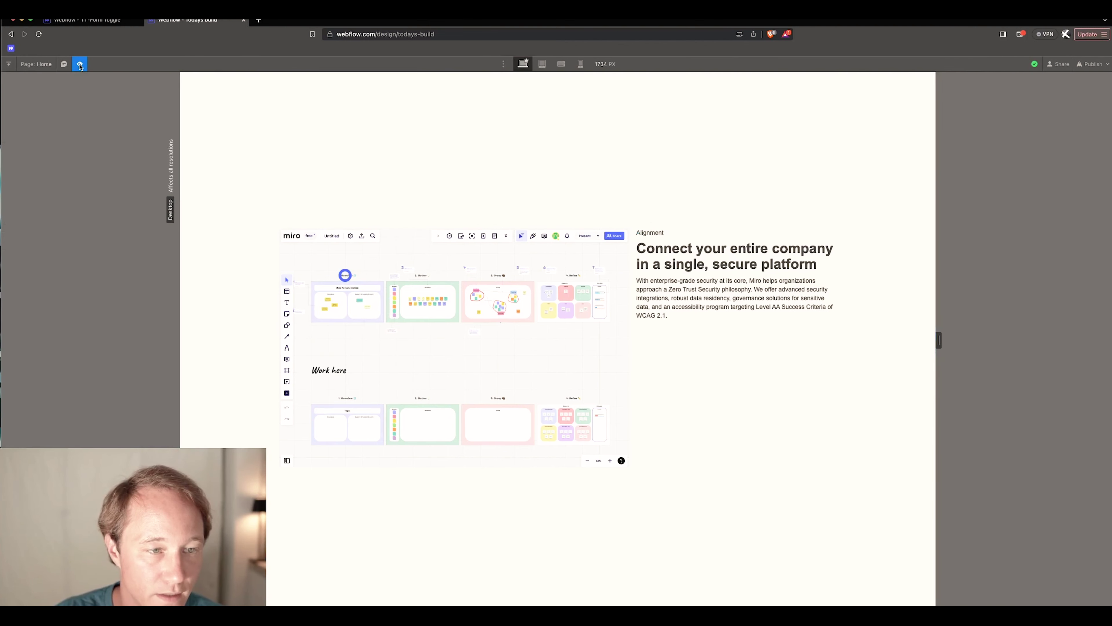
left_click(80, 65)
left_click(80, 64)
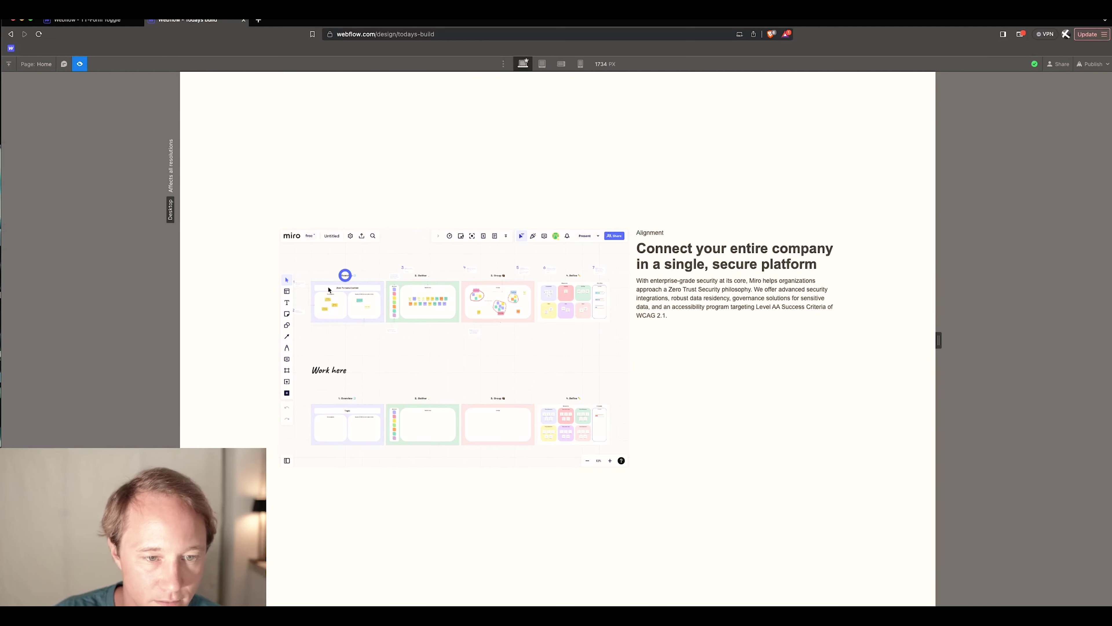
mouse_move(344, 279)
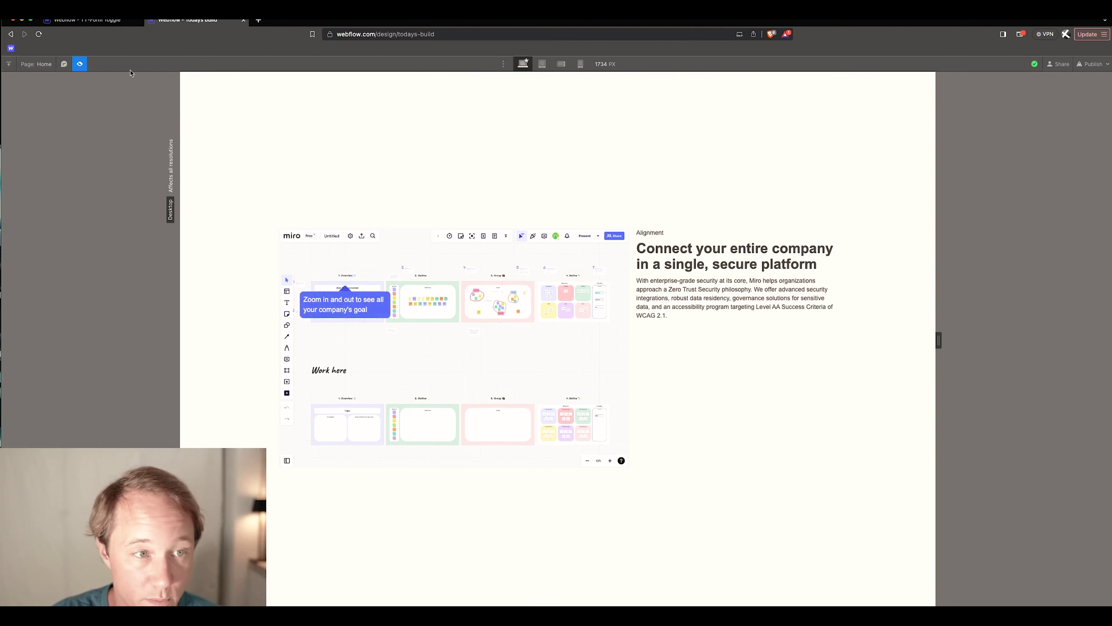
left_click(79, 63)
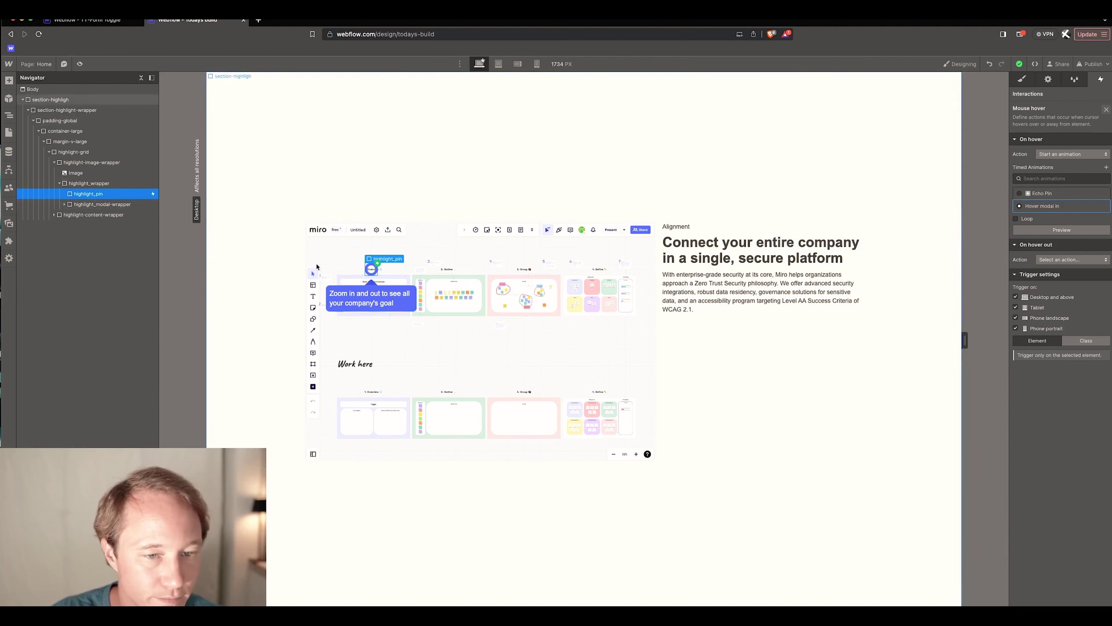
- Add a Mouse click (tap) trigger to highlight_pin and set its On 1st click action to Start an animation
left_click(371, 274)
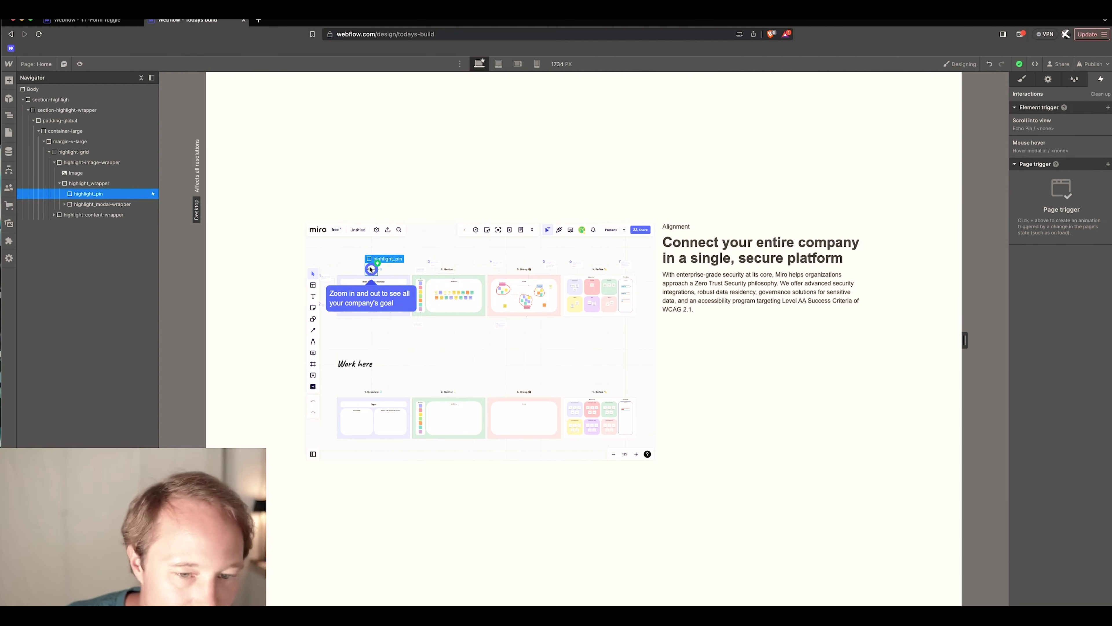
left_click(1107, 107)
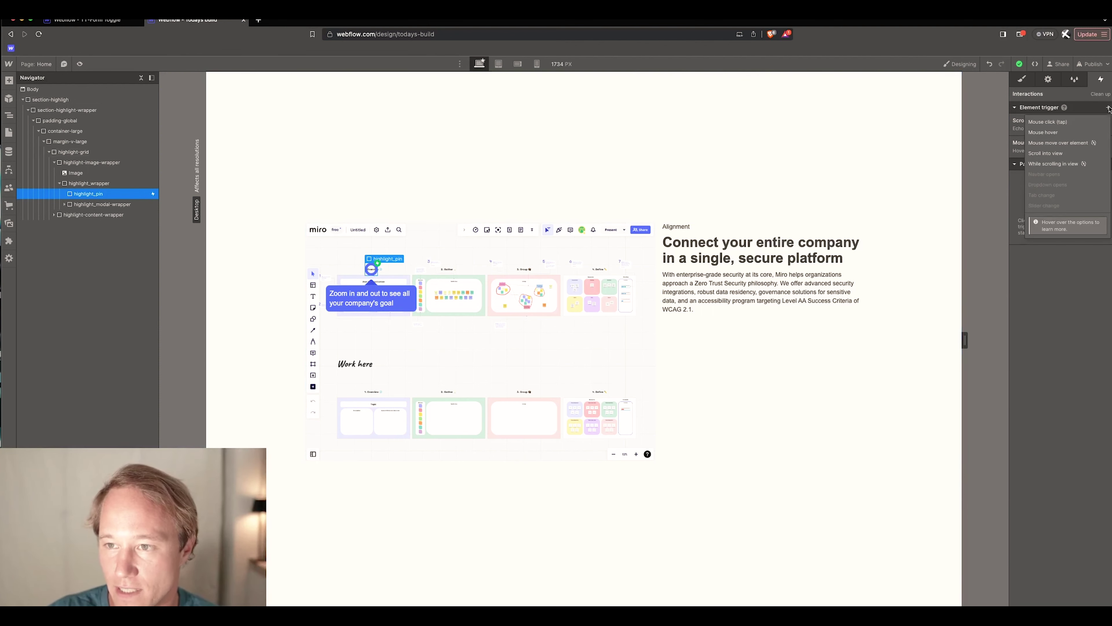
left_click(1049, 122)
left_click(1073, 154)
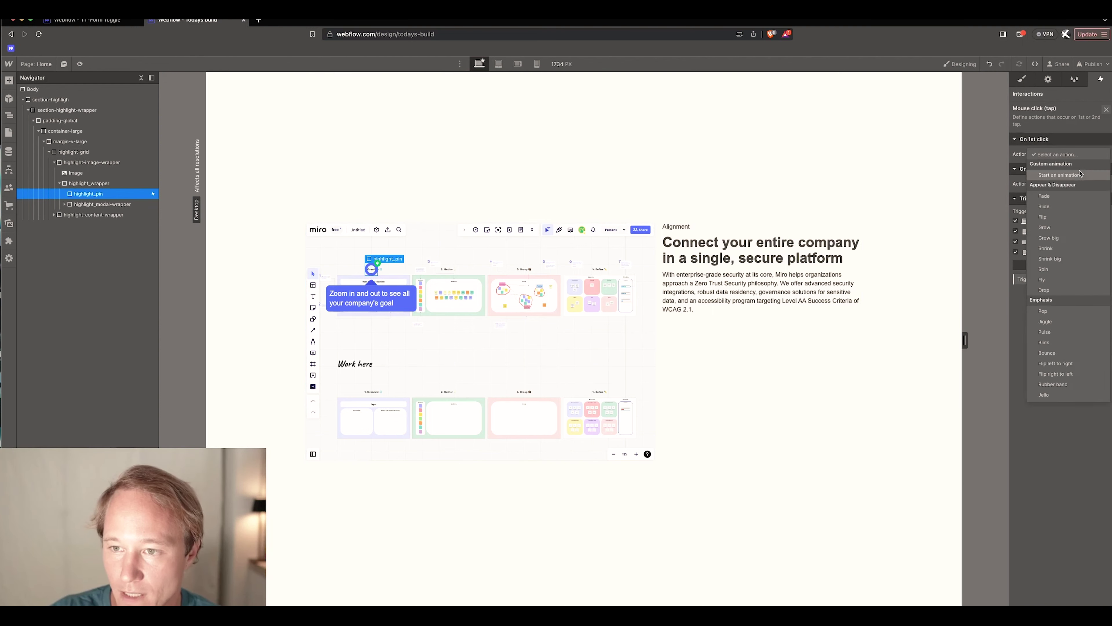
left_click(1079, 174)
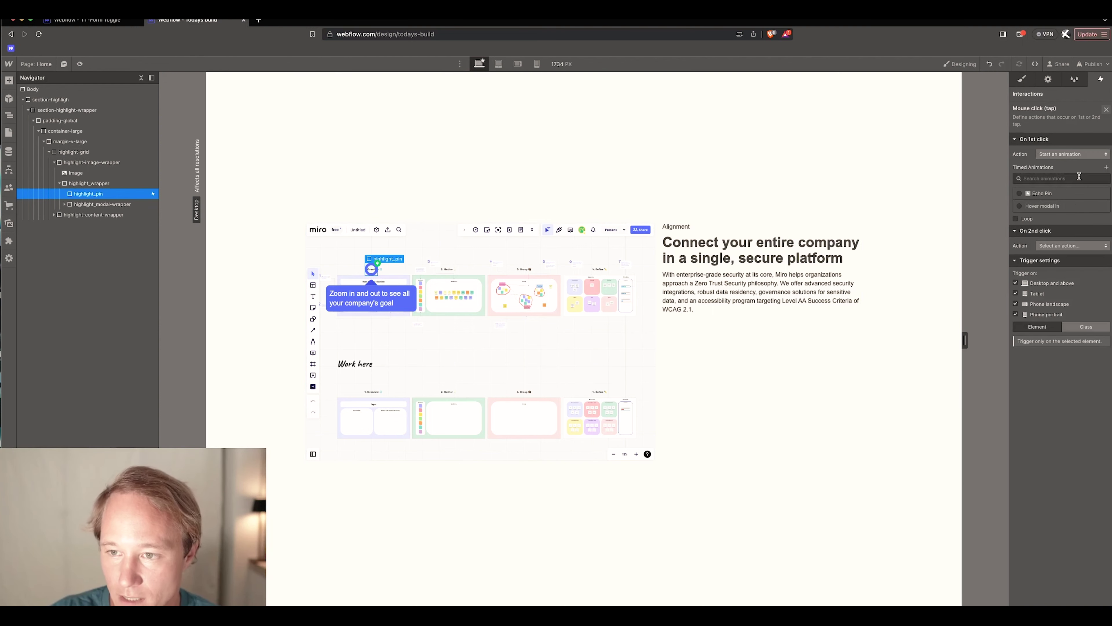
- Create a new timed animation named click modal out for the first click, with highlight_modal-wrapper as the selected element
left_click(1106, 168)
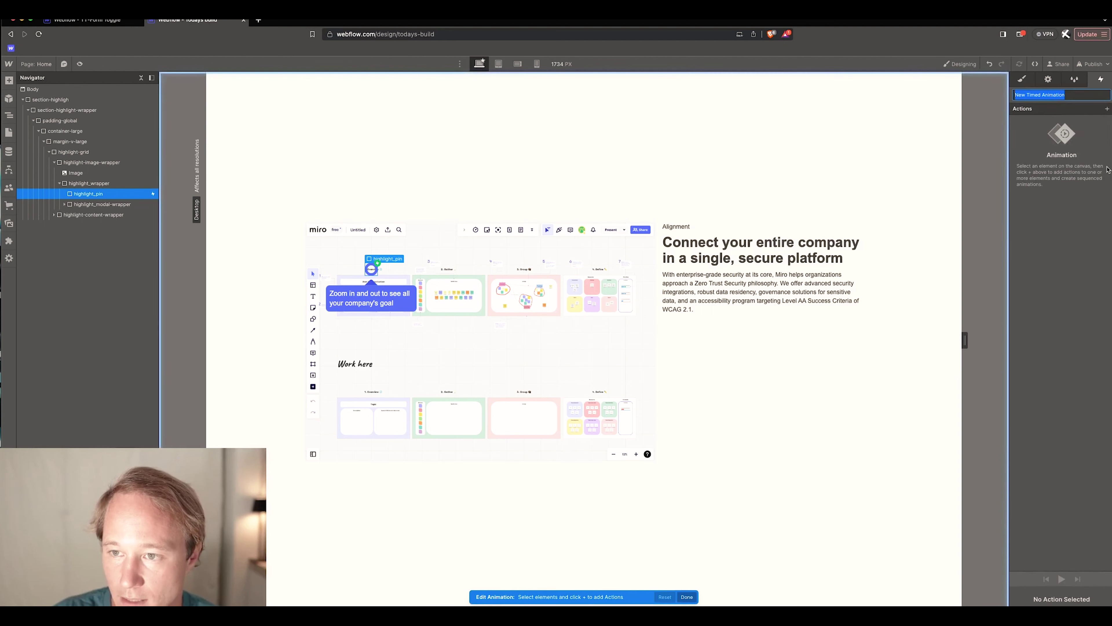
left_click(100, 205)
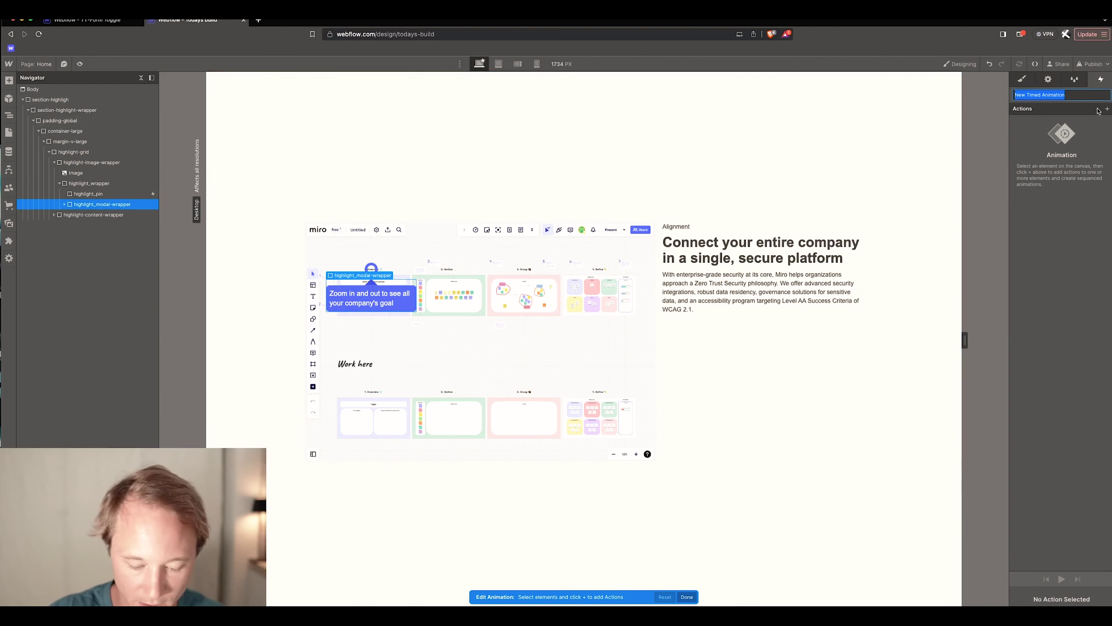
key("BackSpace")
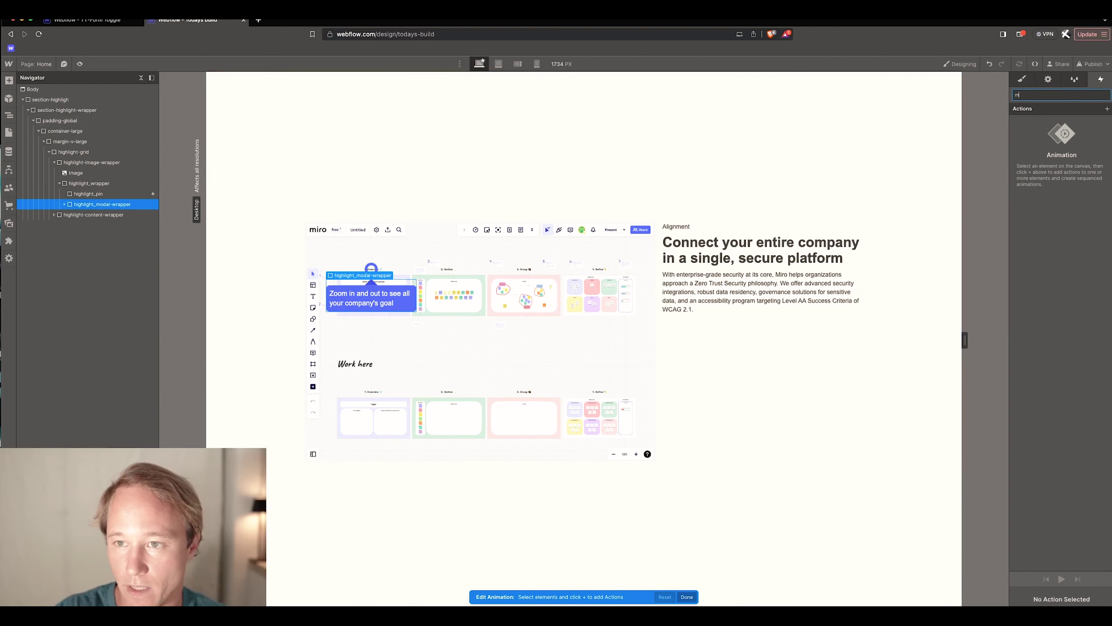
type("clic")
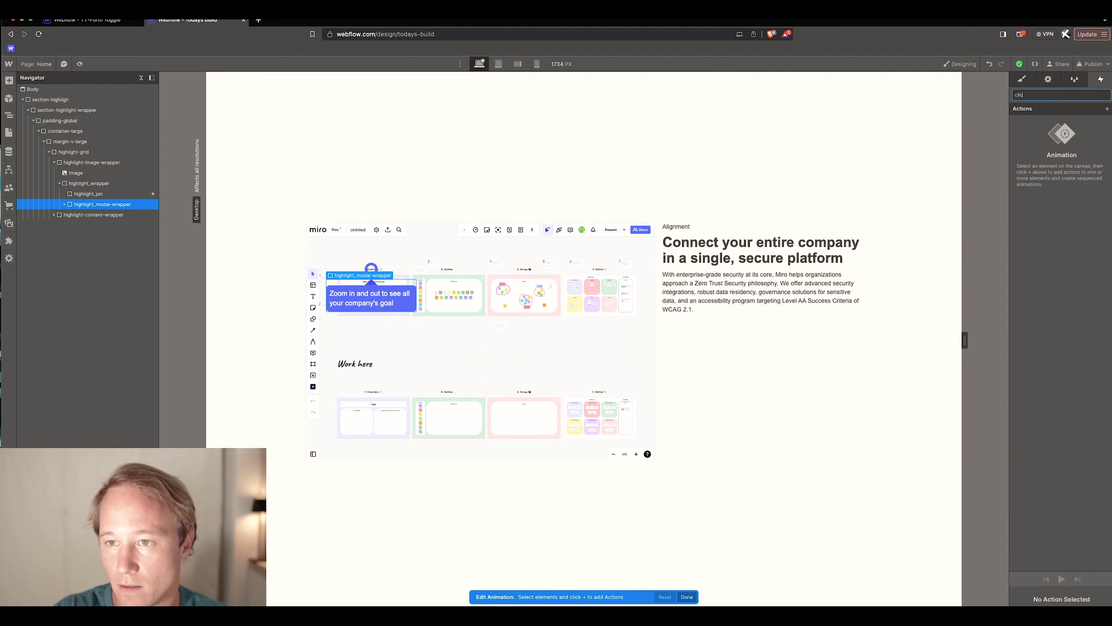
type("k modal ou")
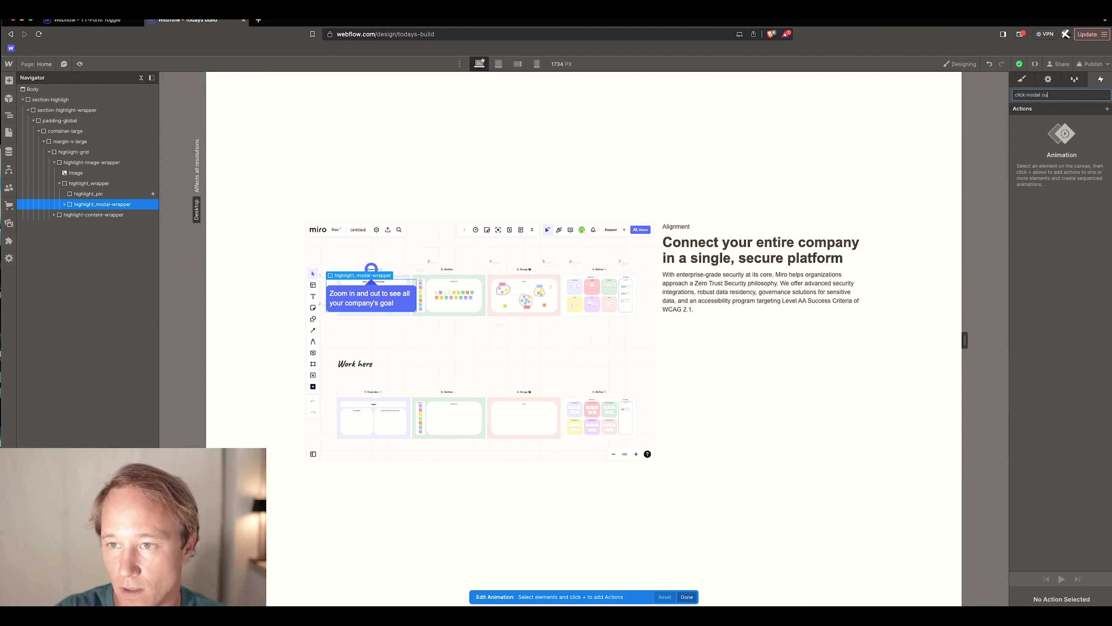
type("t")
key("Return")
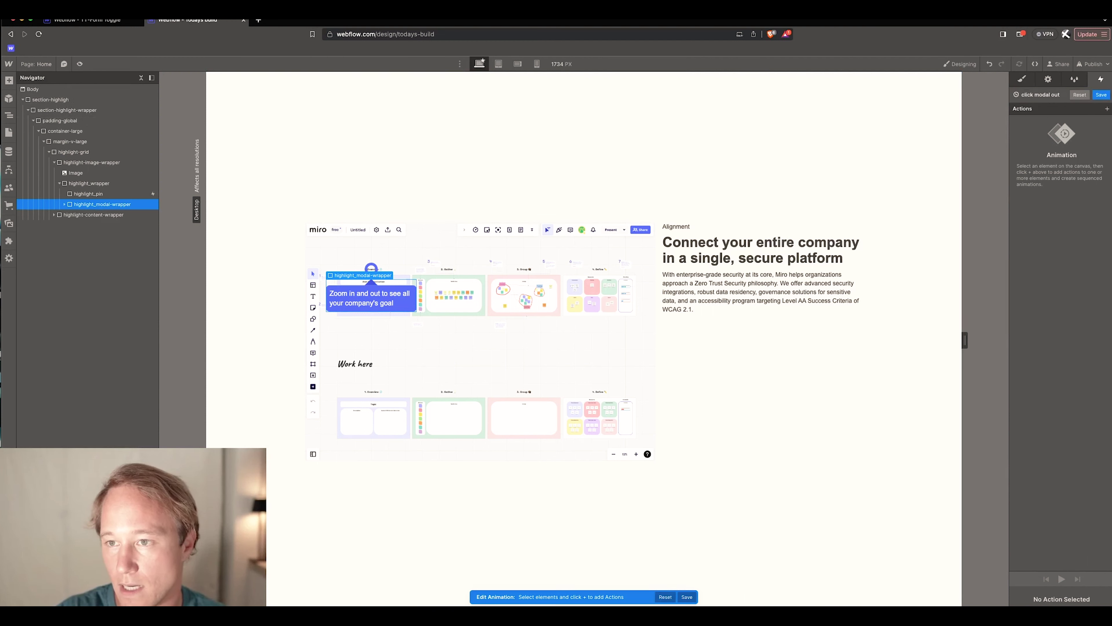
- Add two Opacity actions for highlight_modal-wrapper to the click modal out animation
left_click(1108, 108)
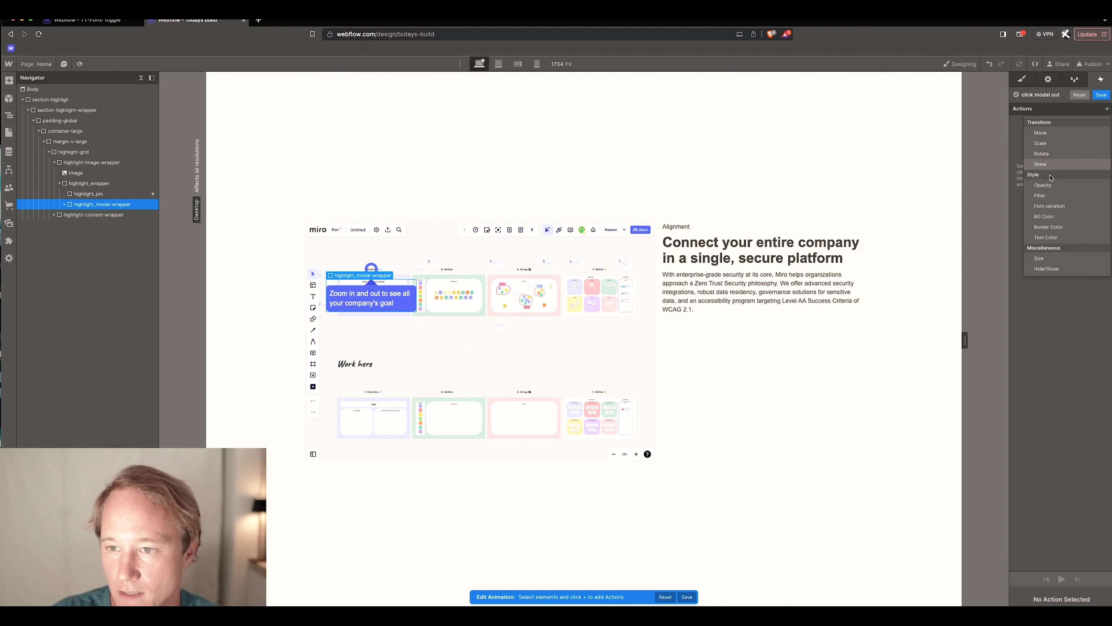
left_click(1042, 184)
left_click(1108, 109)
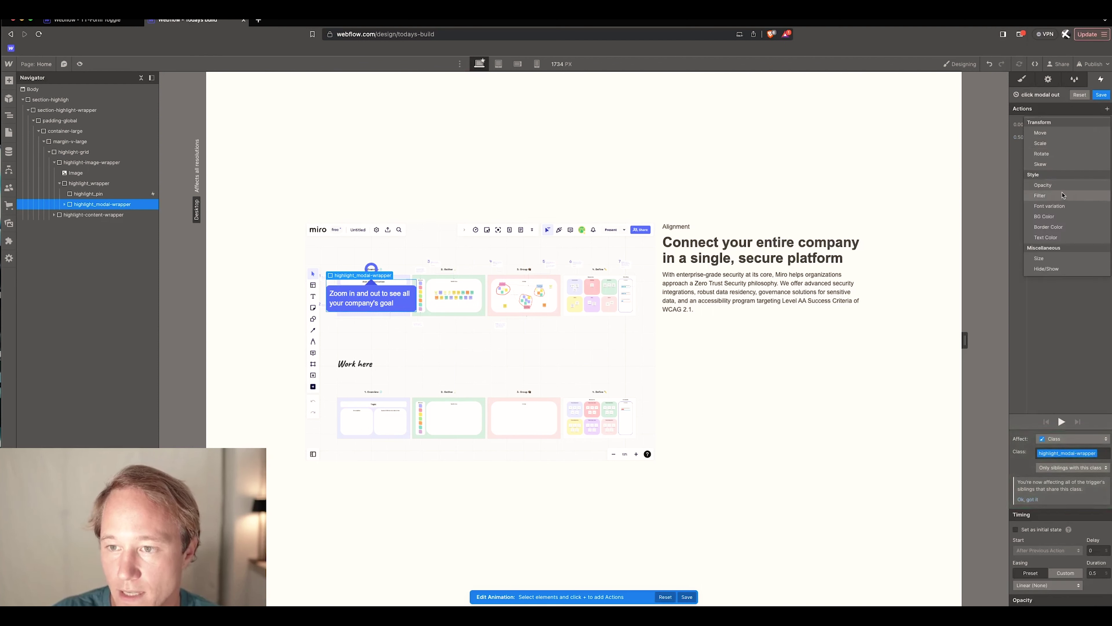
left_click(1065, 190)
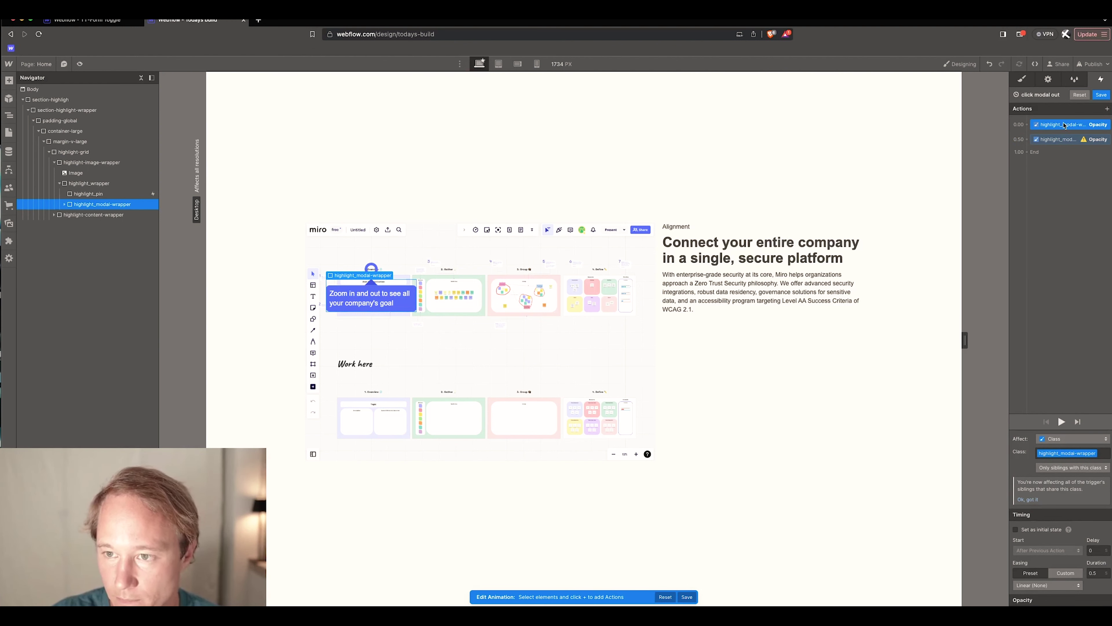
left_click(1066, 139)
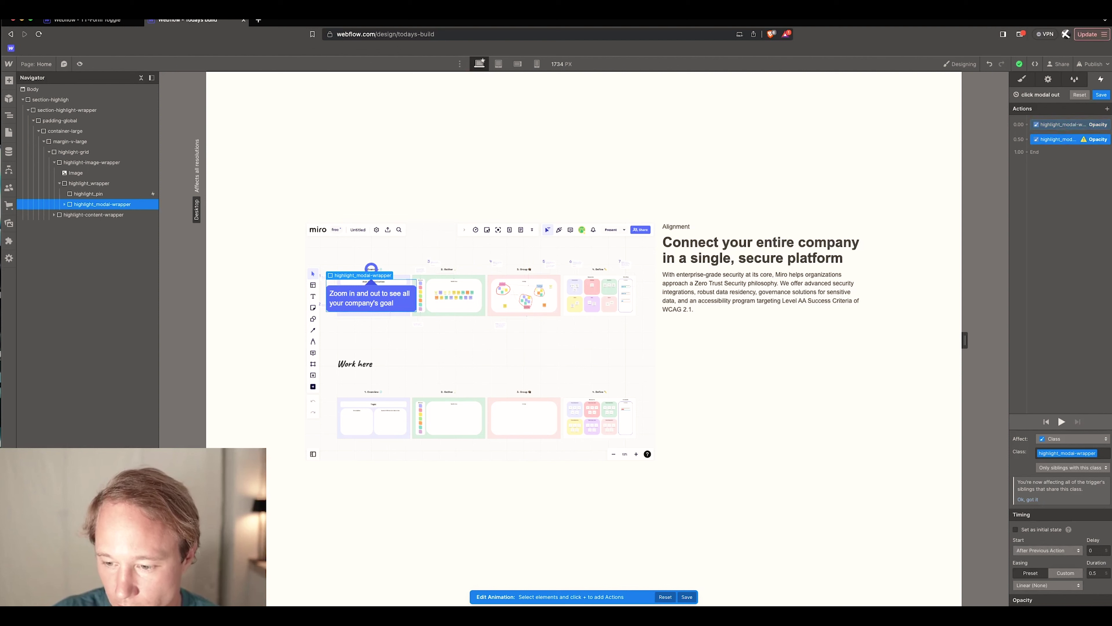
- Set the first Opacity action as the initial state and save the click modal out animation
left_click(1055, 586)
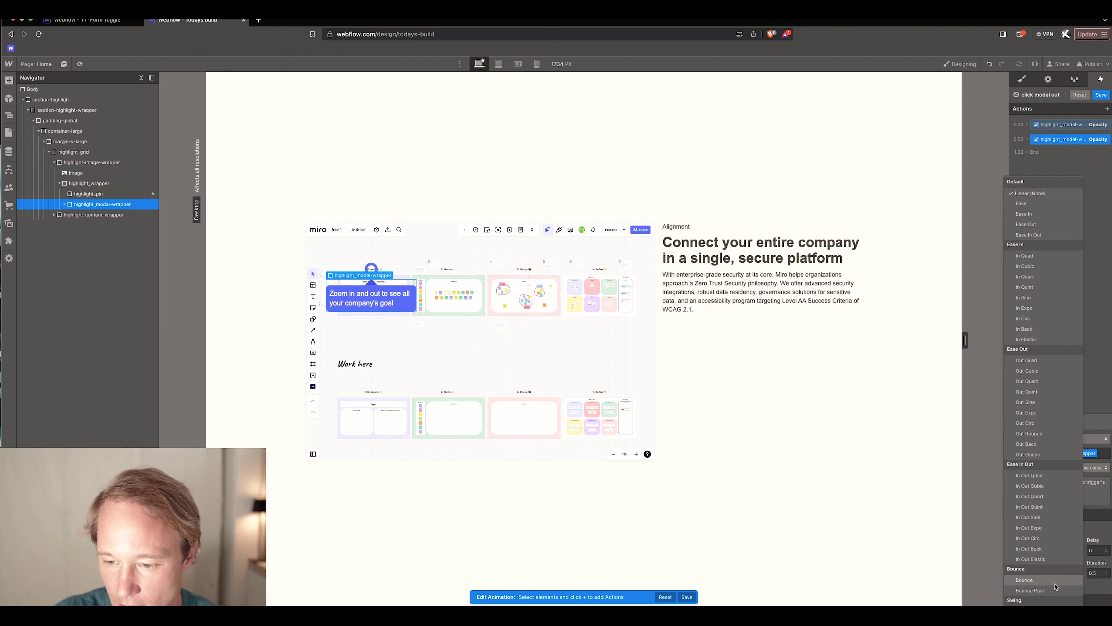
left_click(1085, 126)
left_click(1016, 529)
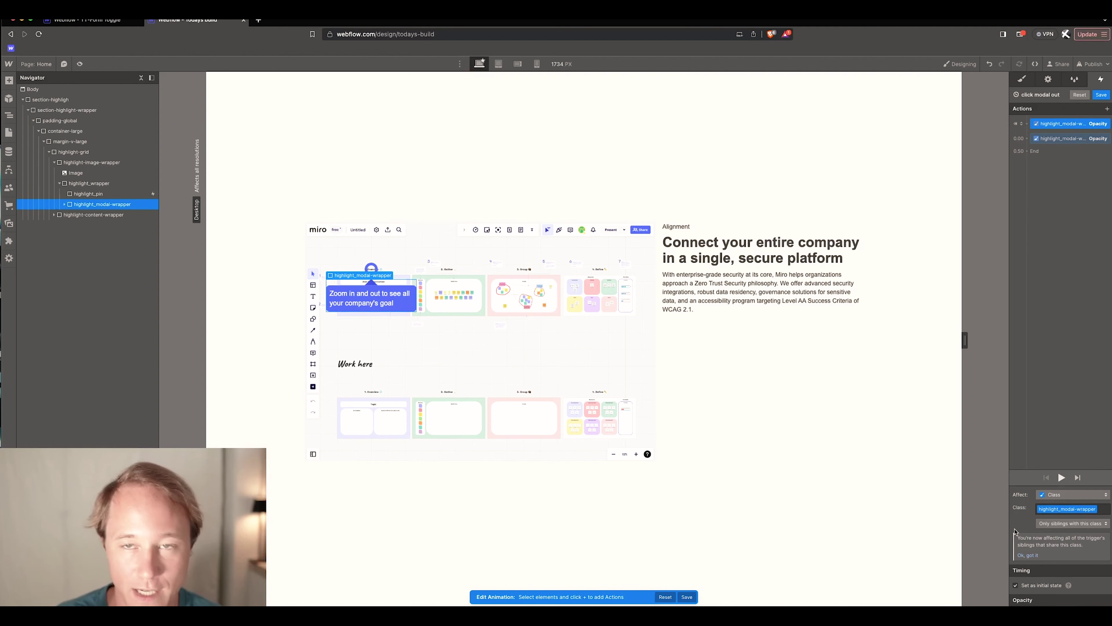
left_click(1103, 95)
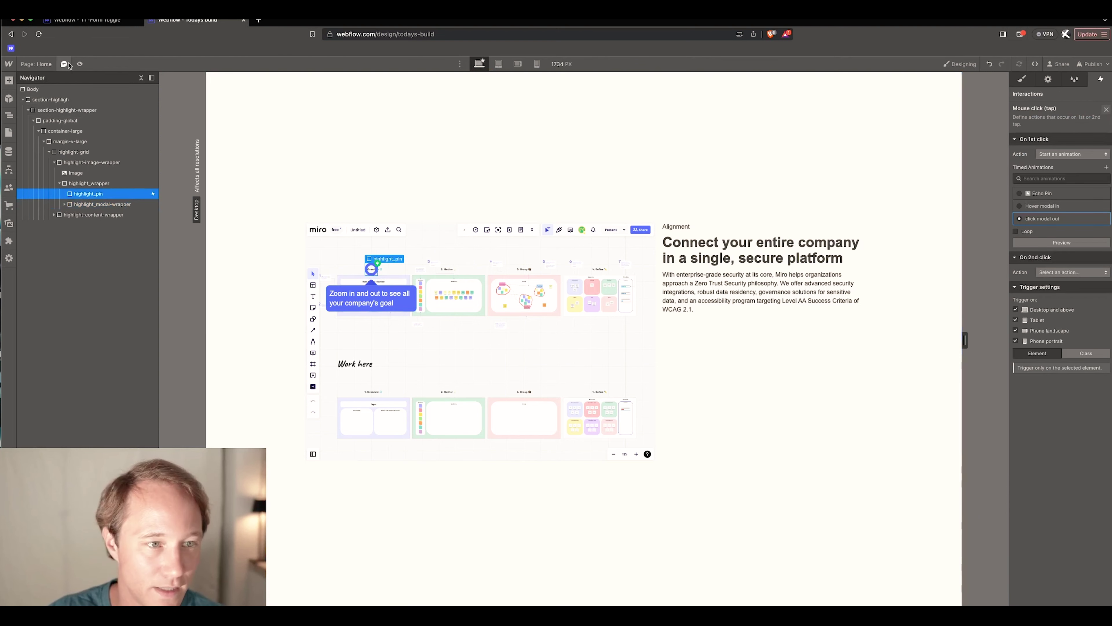
- Check in preview mode how the modal responds to hovering and clicking the highlight pin
left_click(79, 64)
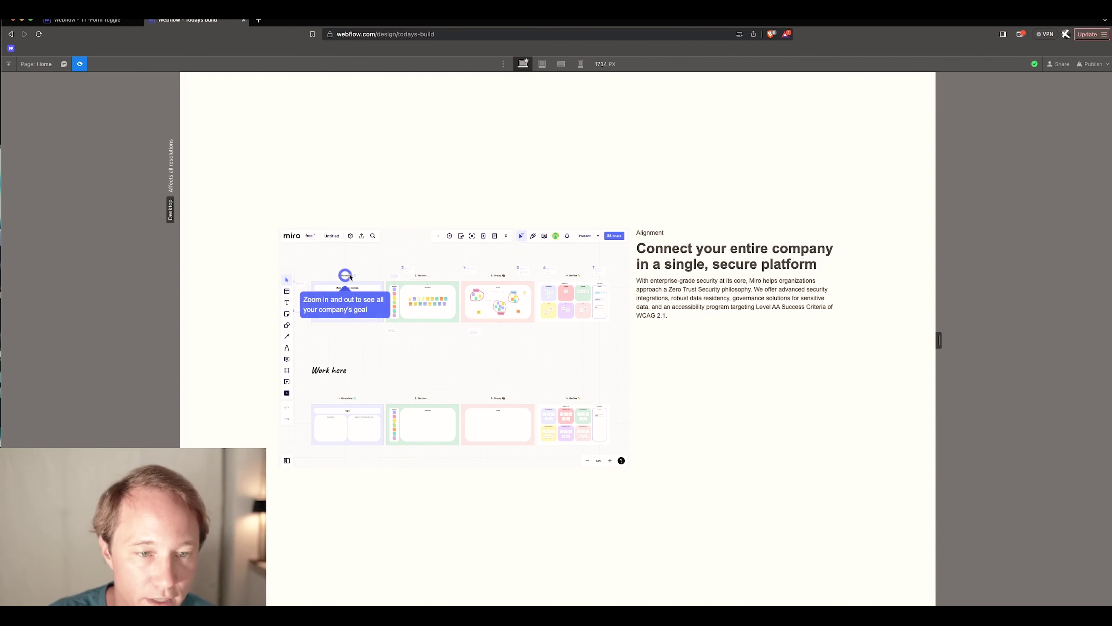
left_click(79, 63)
left_click(79, 63)
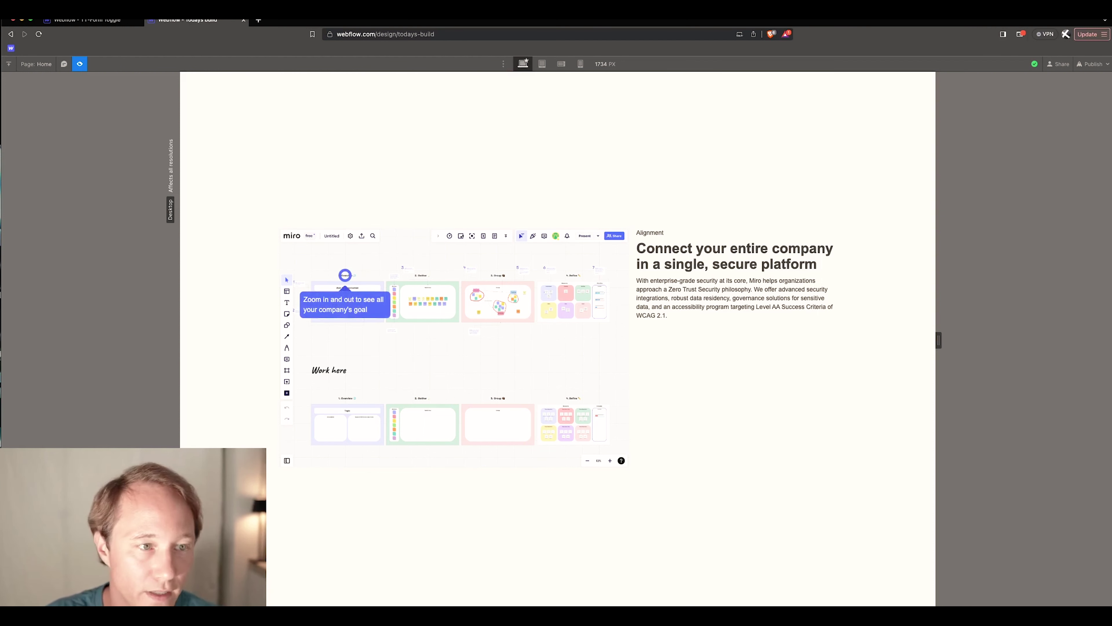
left_click(79, 65)
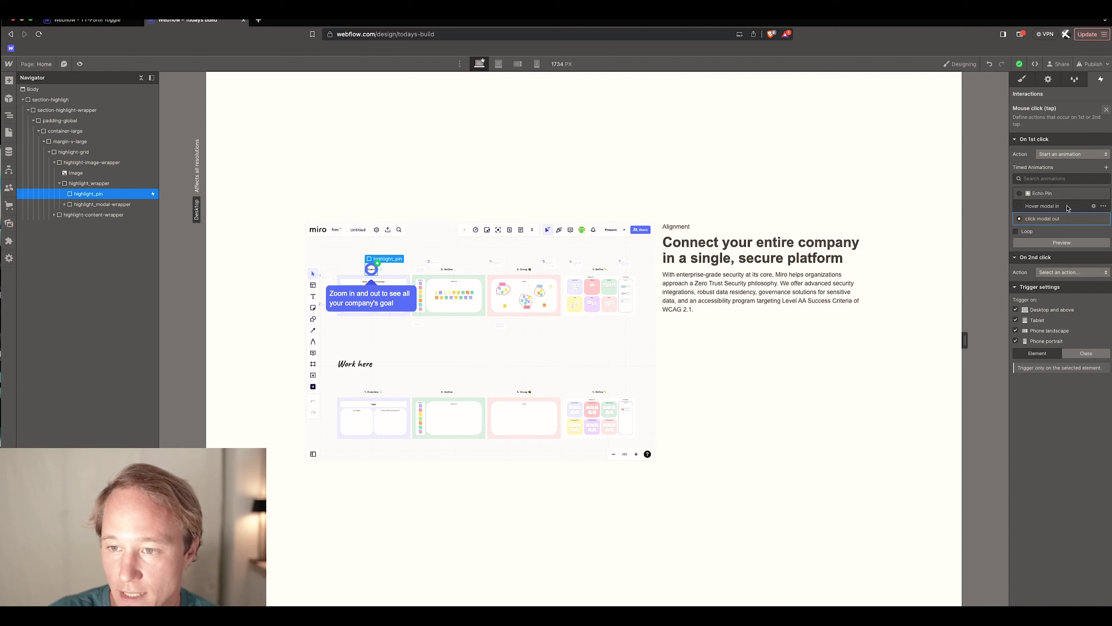
- Reopen the Hover modal in animation and add two Hide/Show actions for highlight_modal-wrapper
left_click(1094, 206)
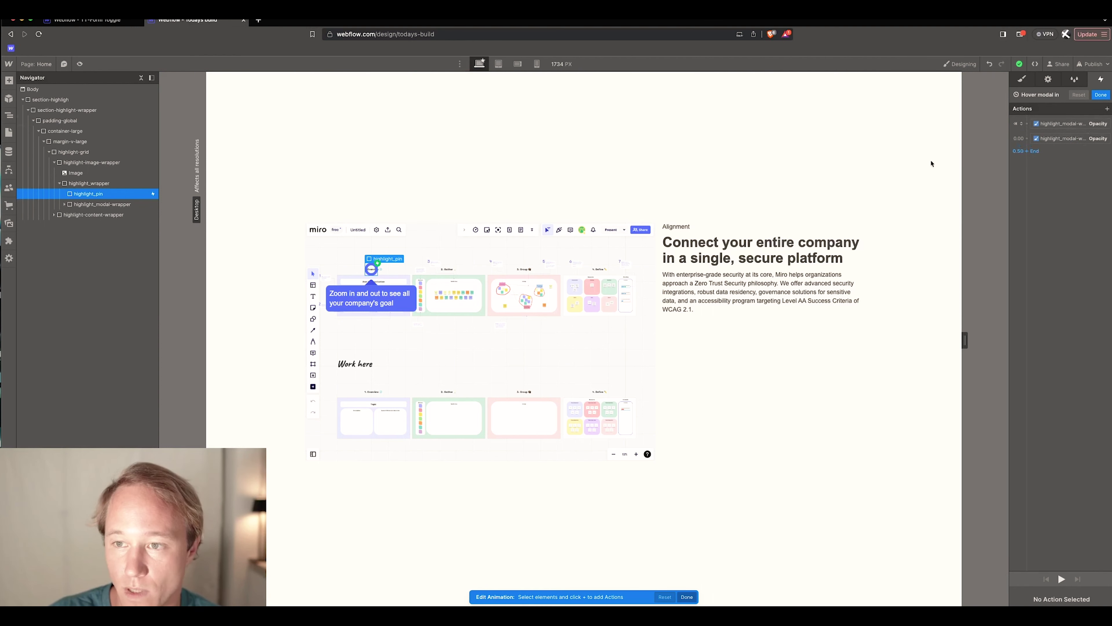
left_click(109, 205)
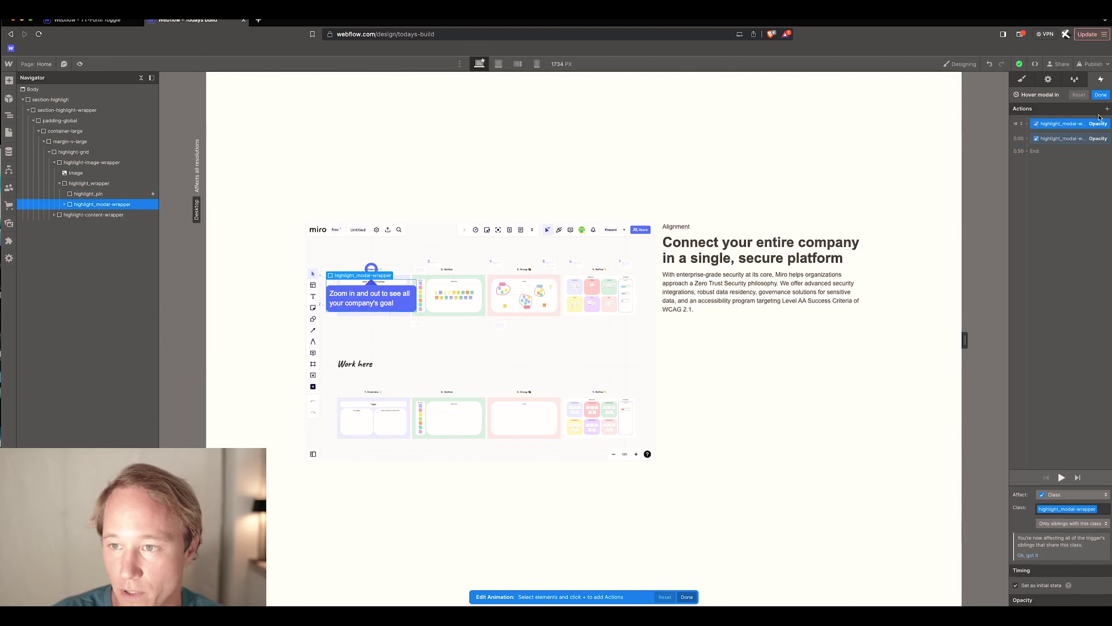
left_click(1107, 110)
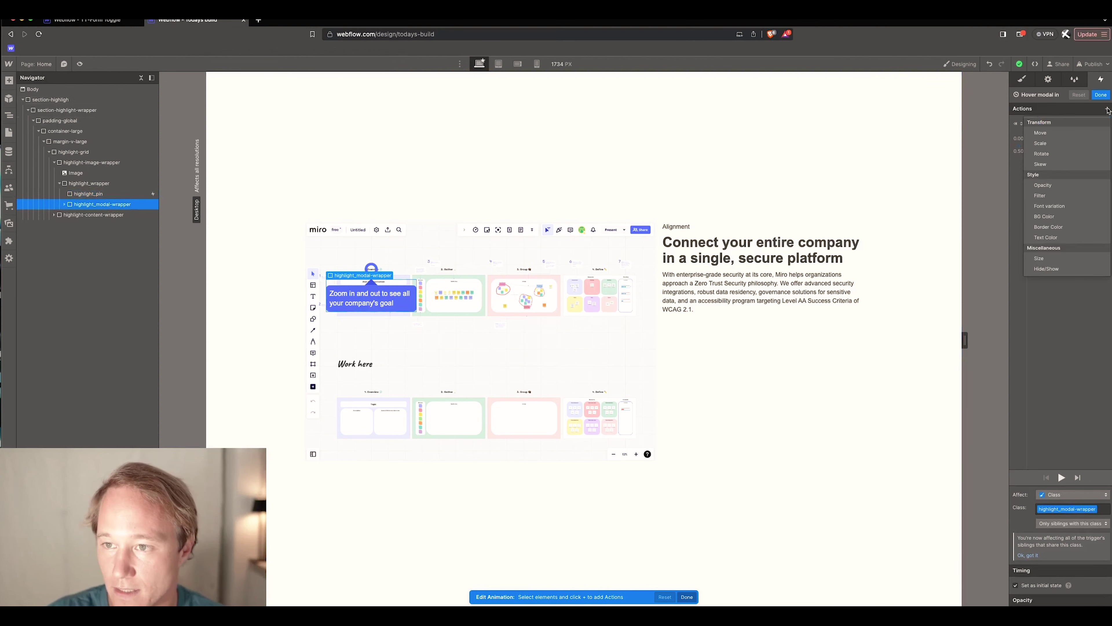
left_click(1073, 268)
left_click(1107, 109)
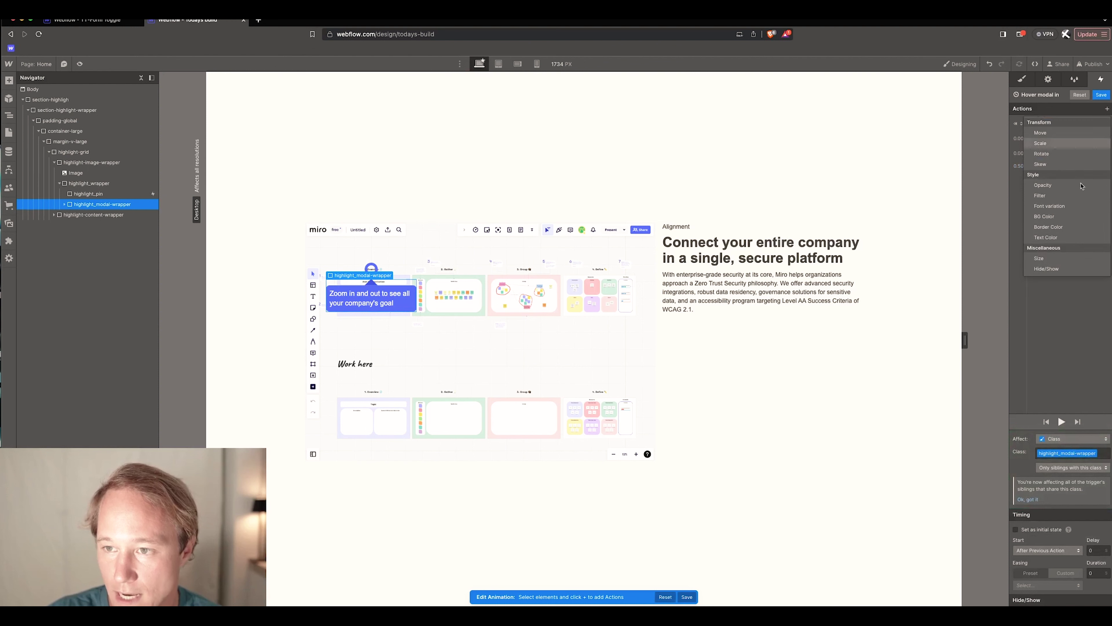
left_click(1047, 268)
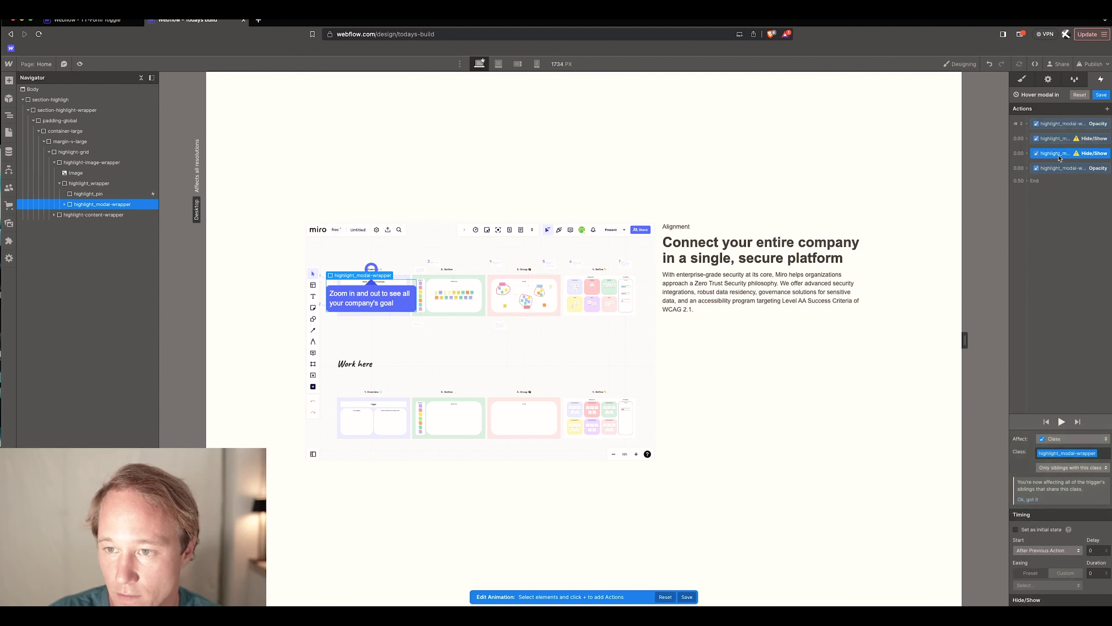
- Group one Hide/Show action with the second Opacity action and set the other Hide/Show as the initial state
mouse_move(1060, 154)
left_mouse_down()
mouse_move(1060, 169)
mouse_move(1063, 142)
left_mouse_up()
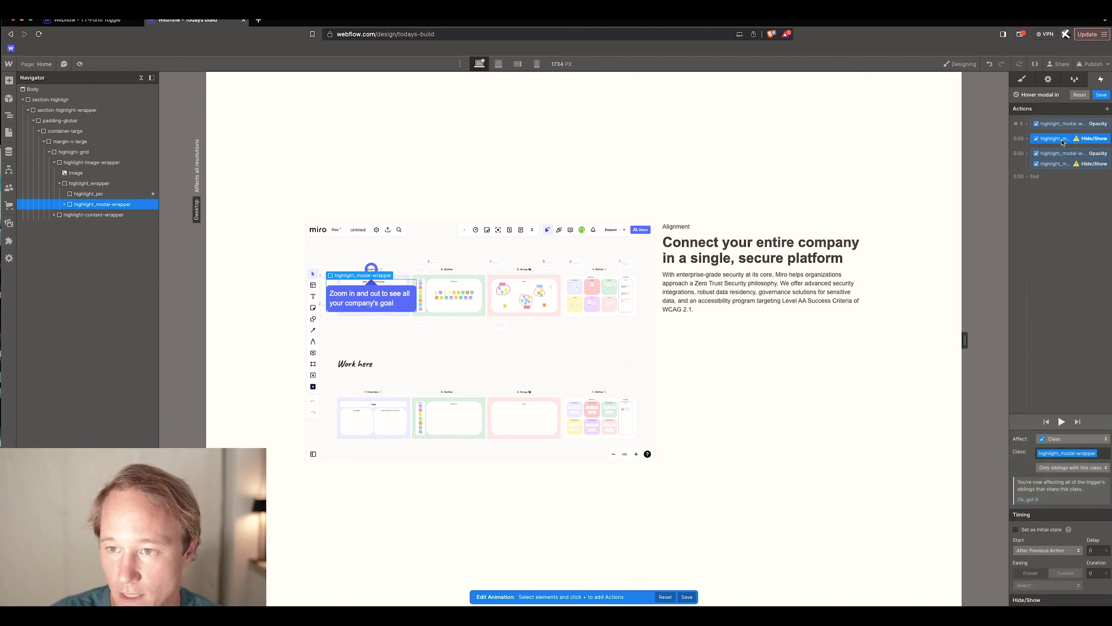
left_click(1016, 530)
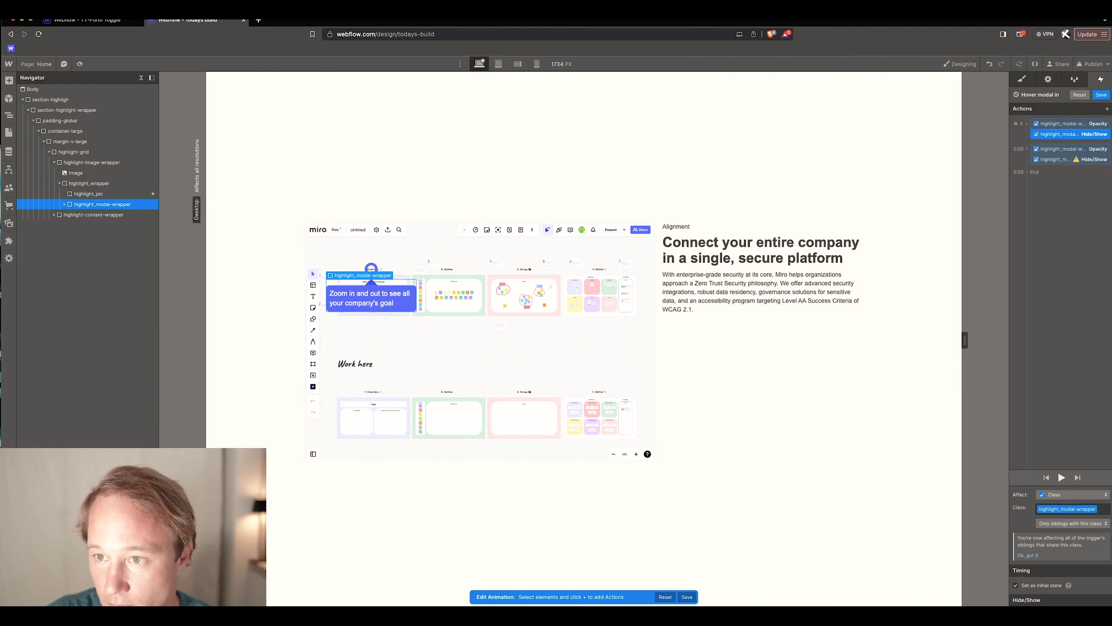
left_click(1072, 162)
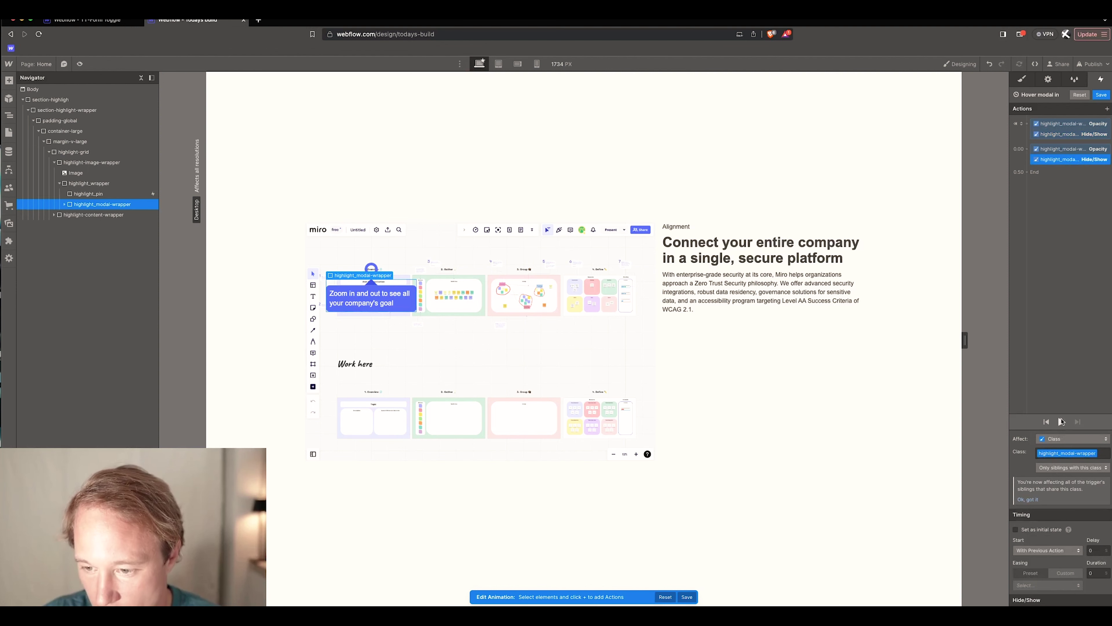
- Test the highlight pin's modal reveal in preview mode and save the Hover modal in animation
left_click(79, 64)
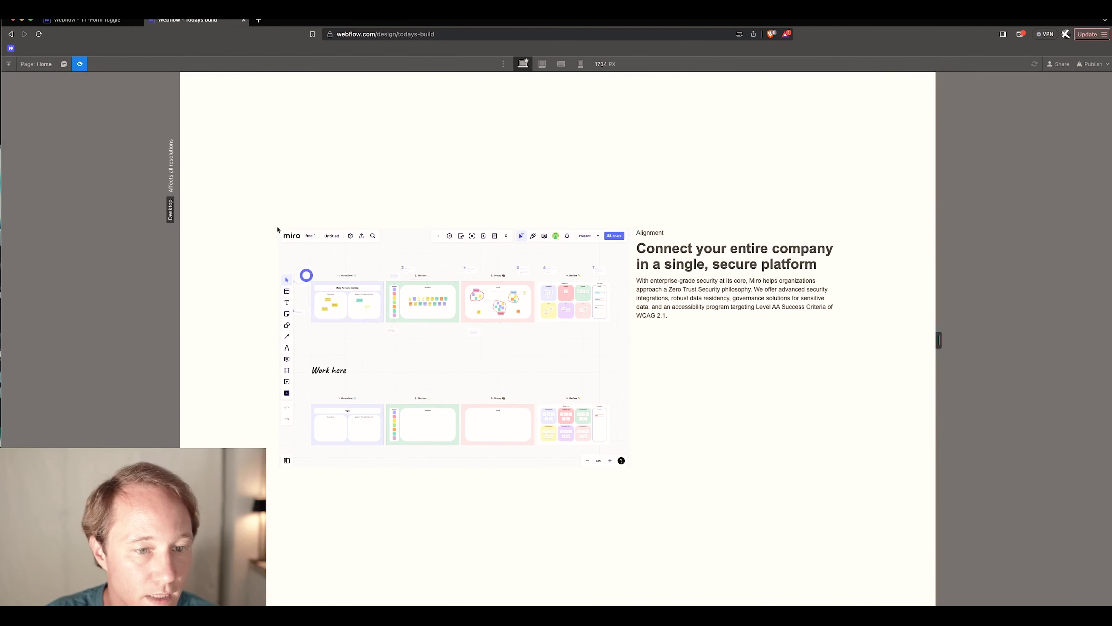
left_click(306, 274)
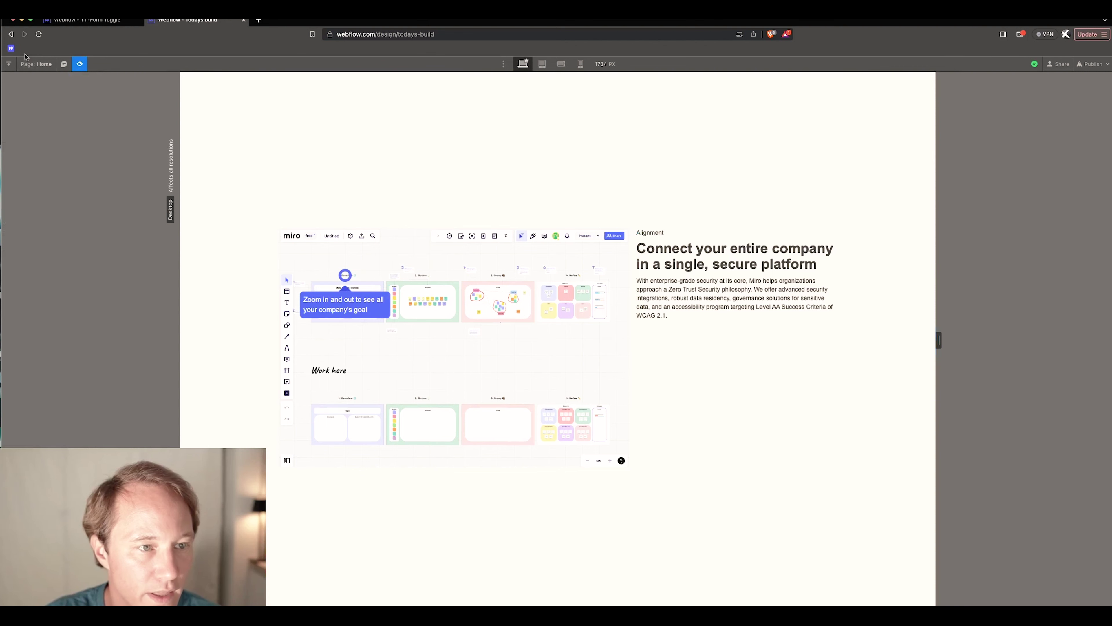
left_click(80, 65)
left_click(80, 66)
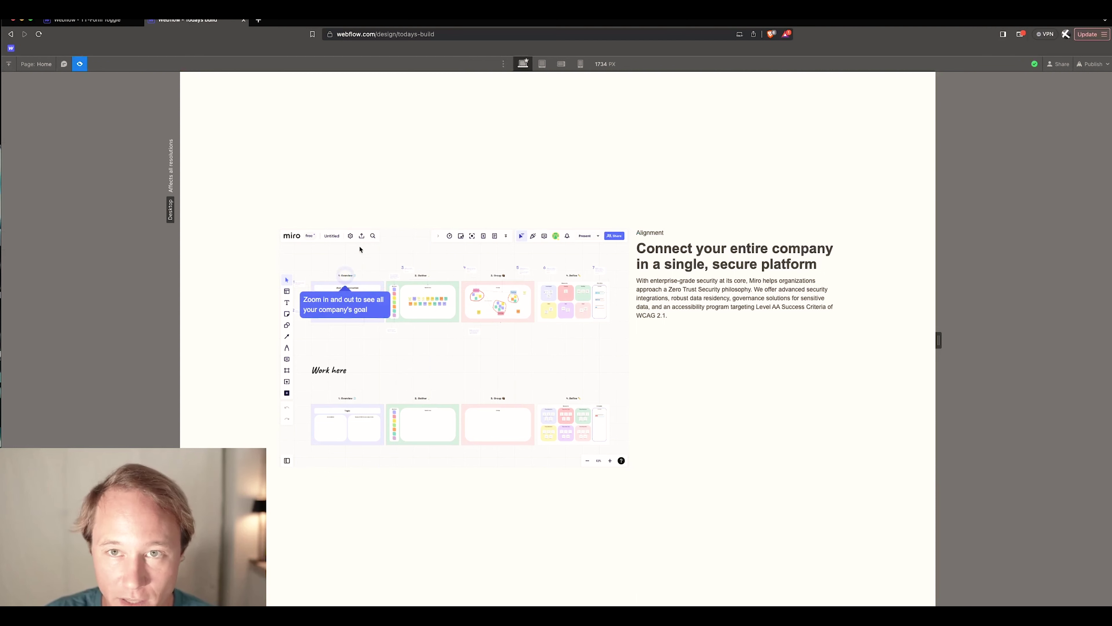
left_click(80, 64)
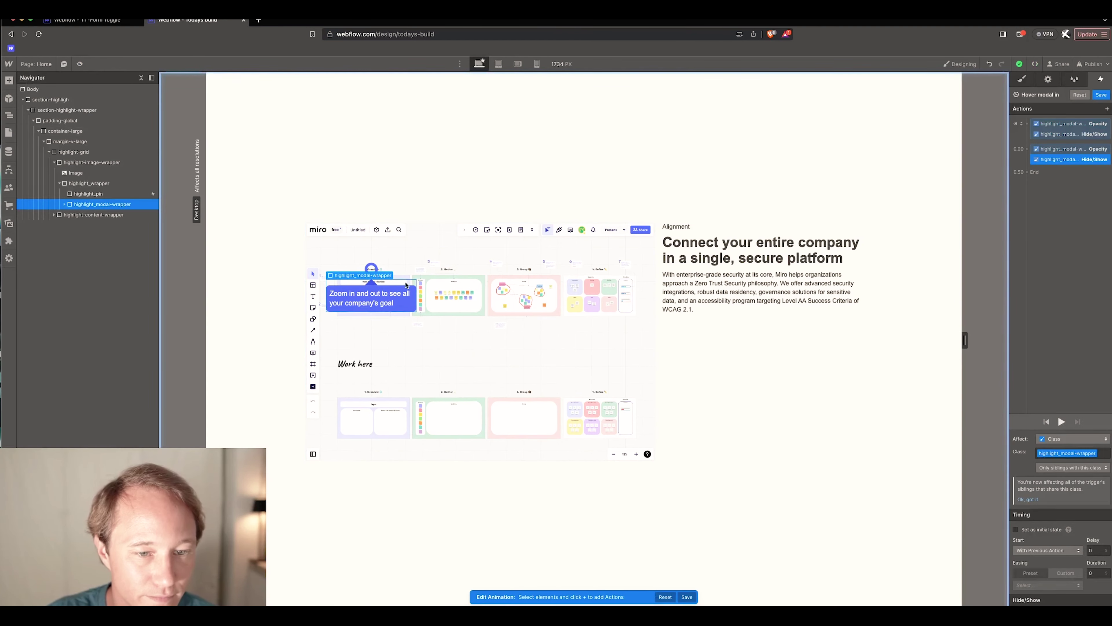
left_click(1101, 95)
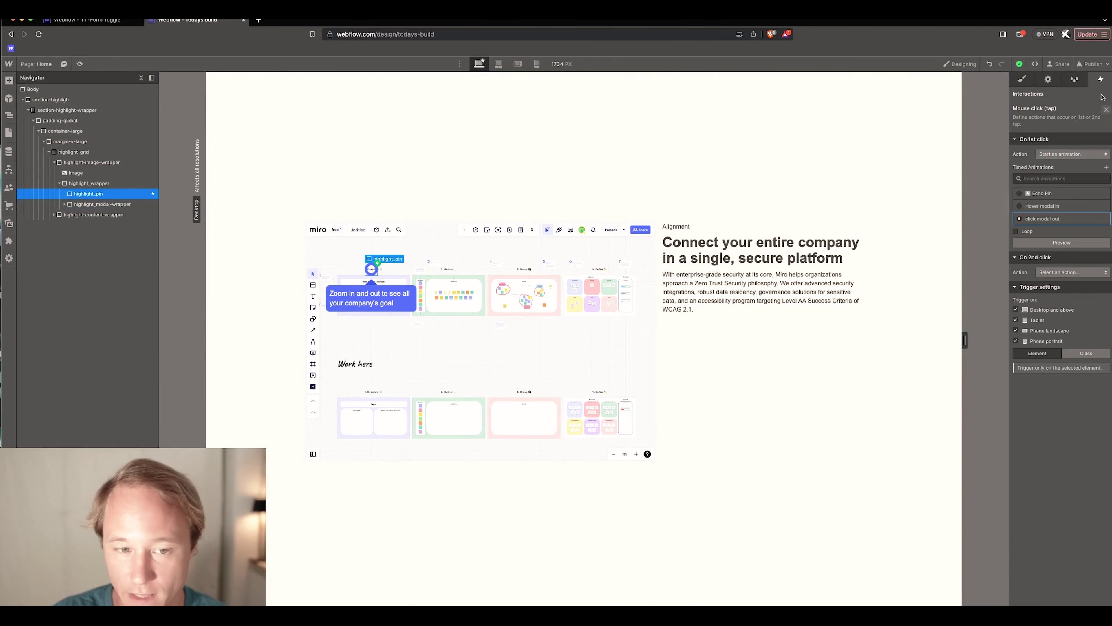
- Examine the layout, sizing and position styles of highlight_modal-wrapper, highligh_modal and highlight_wrapper
left_click(379, 289)
left_click(371, 283)
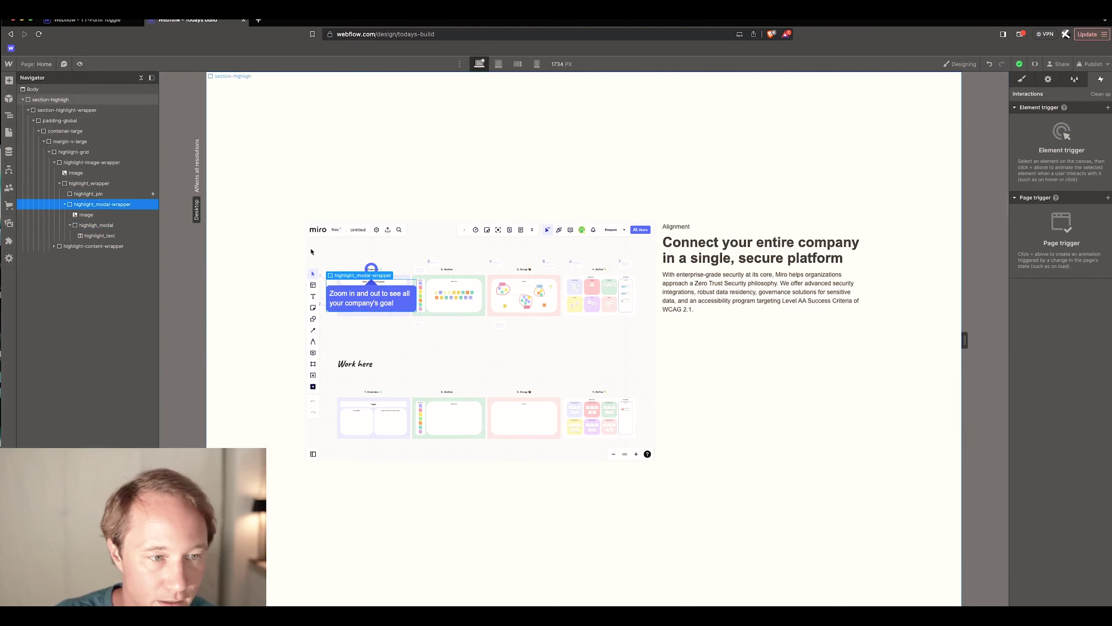
left_click(1025, 81)
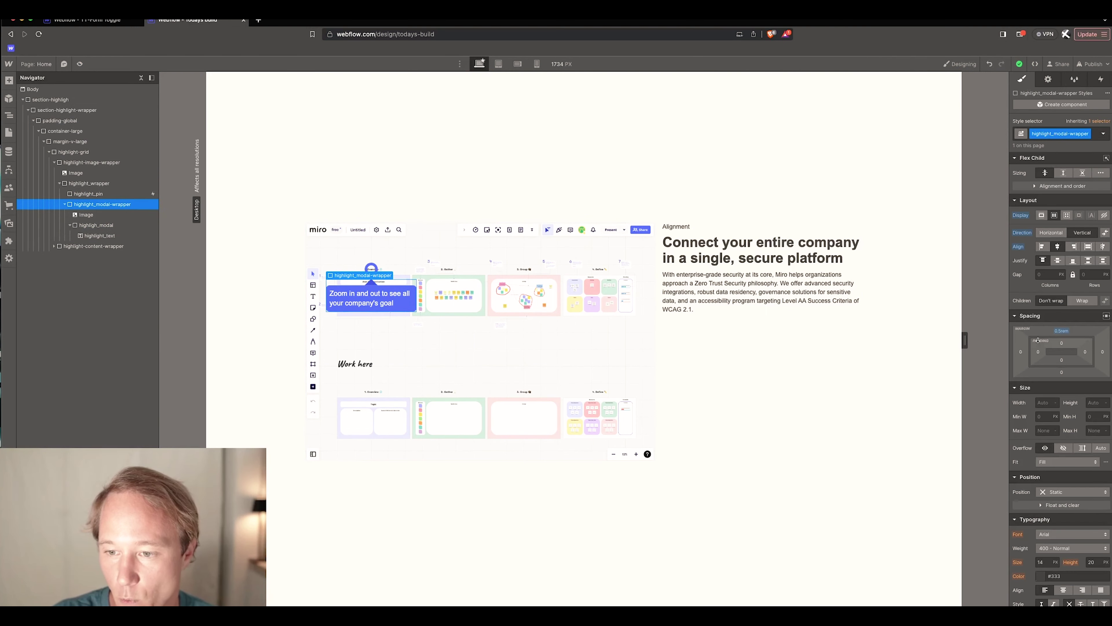
scroll(1037, 341, "down", 1)
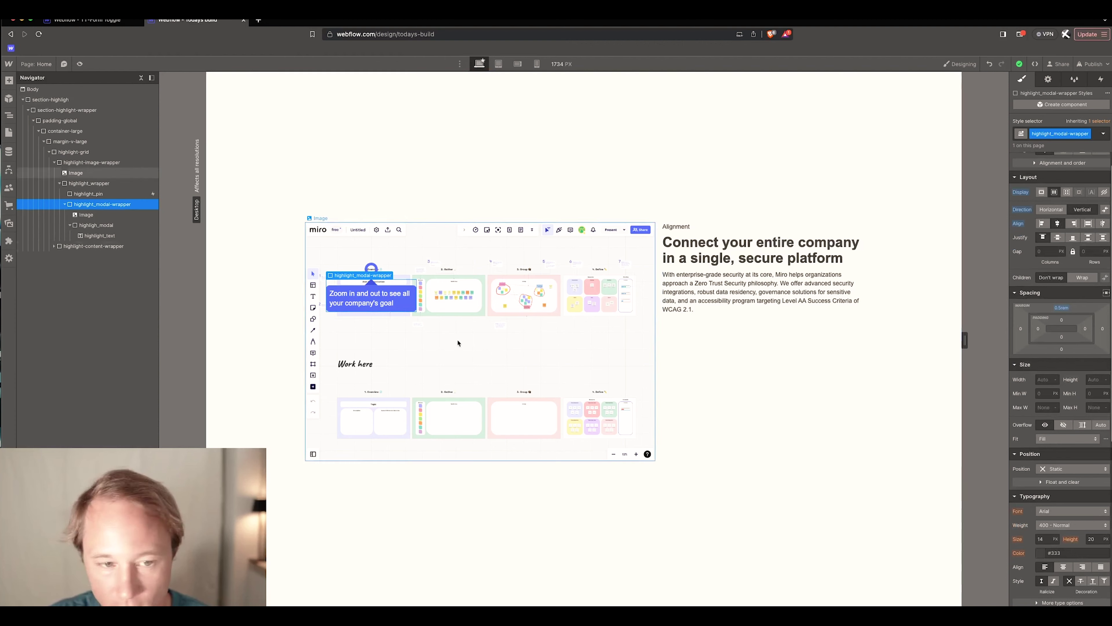
left_click(101, 225)
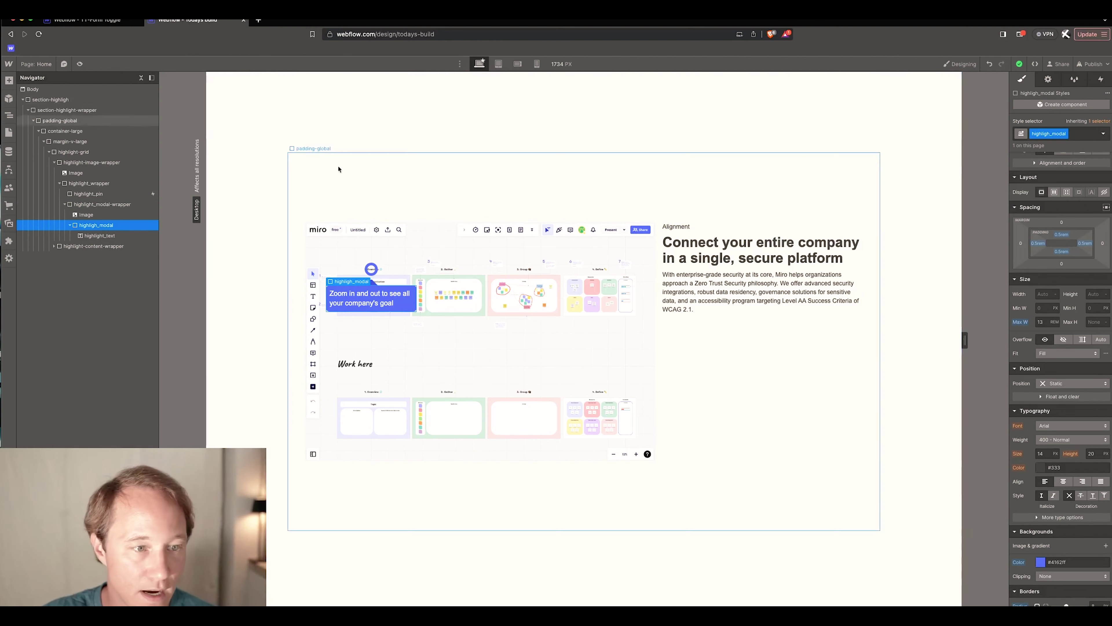
left_click(89, 183)
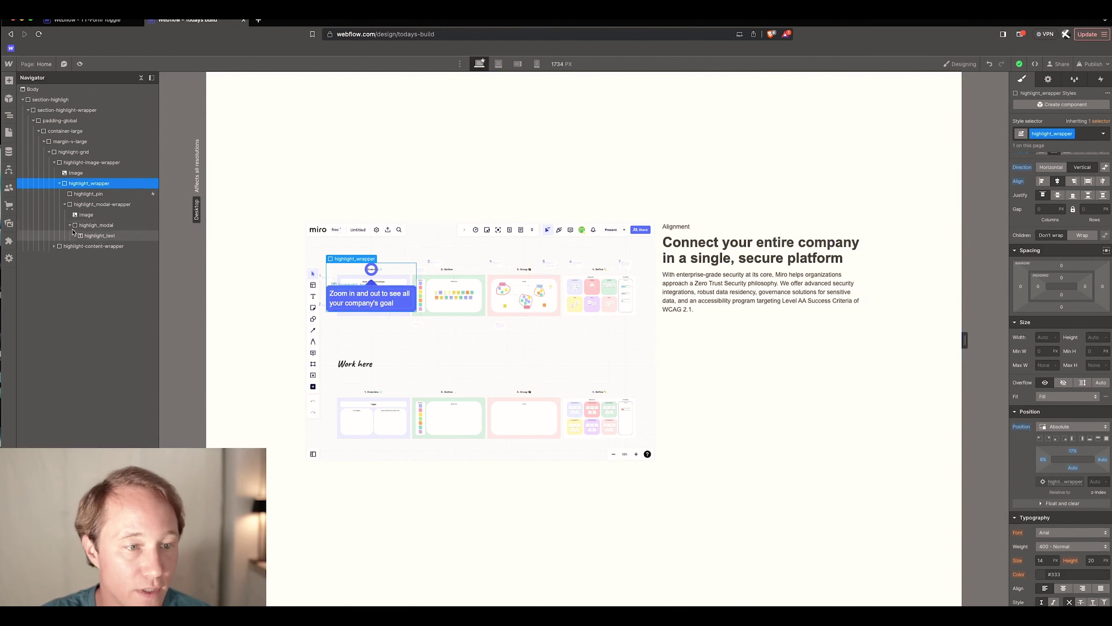
left_click(83, 225)
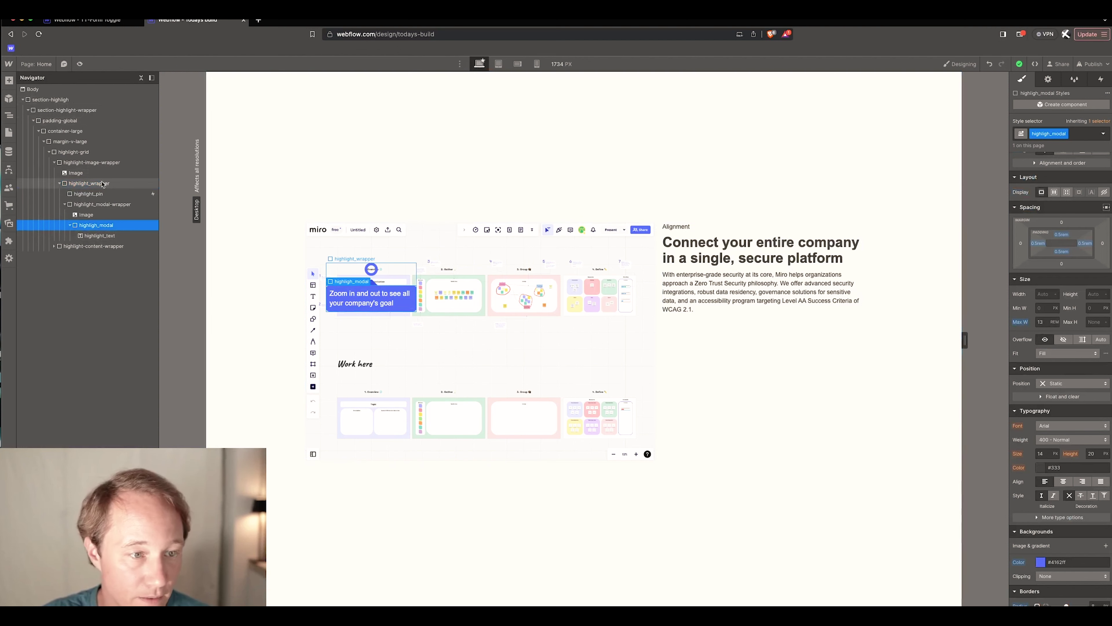
- Set the width of highlight_wrapper to 13 rem
left_click(81, 188)
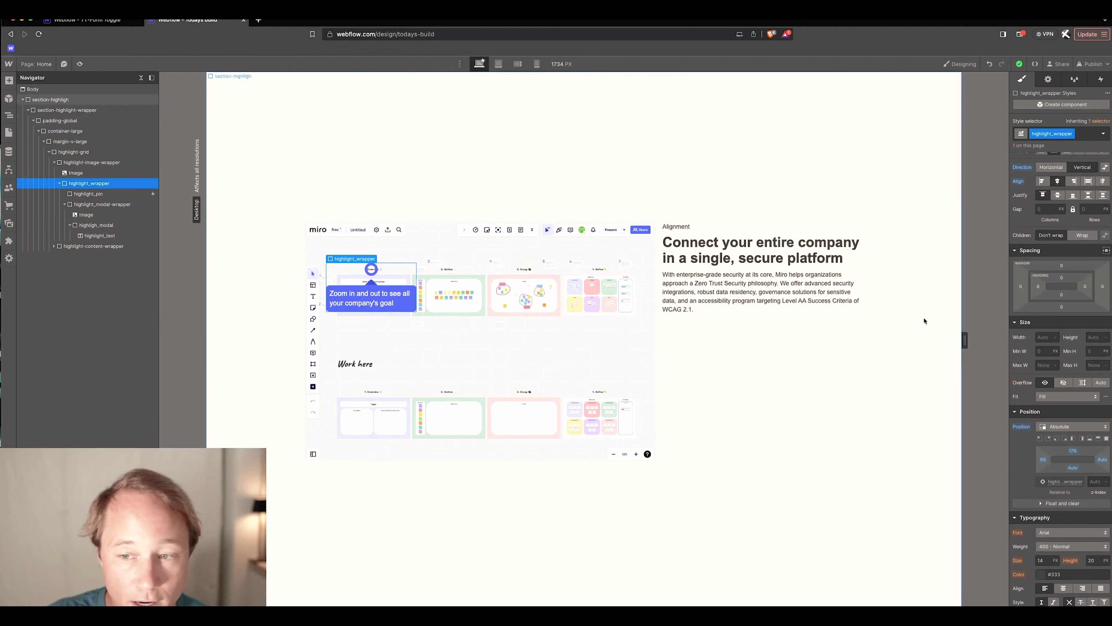
left_click(1046, 337)
type("13")
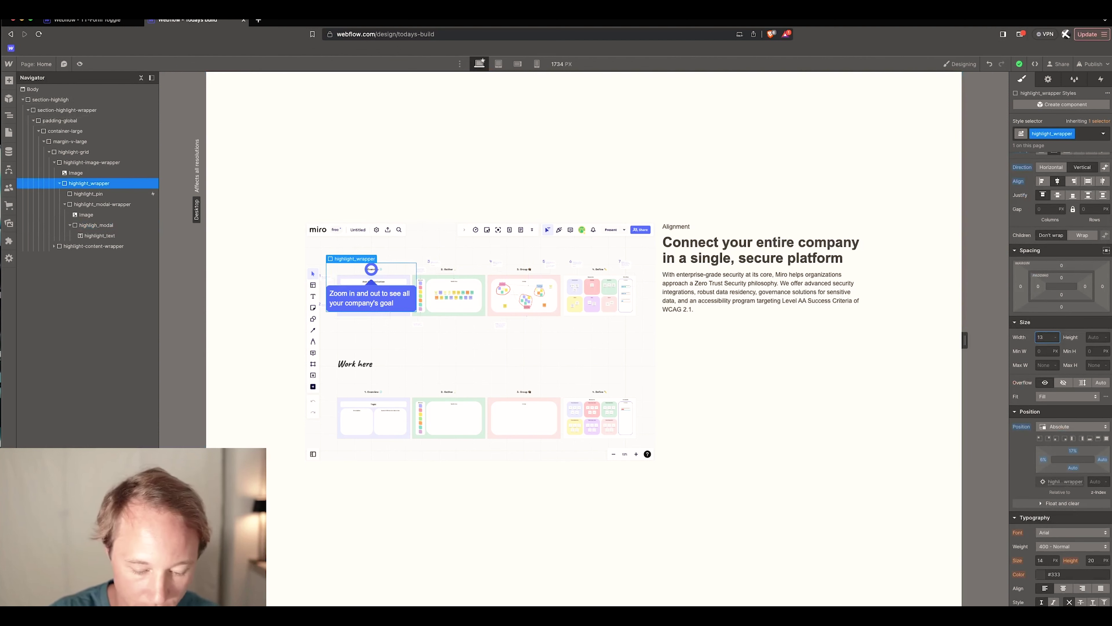
type("rem")
key("Return")
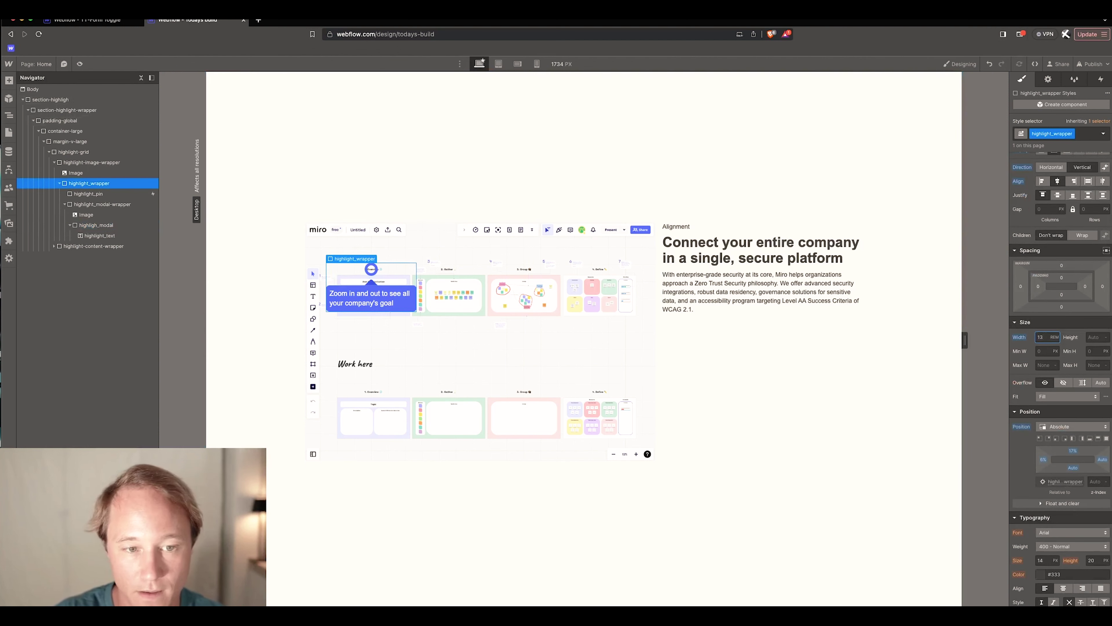
- Test the highlight pin's modal reveal in preview mode with the fixed-width wrapper, and return to the design view
left_click(80, 63)
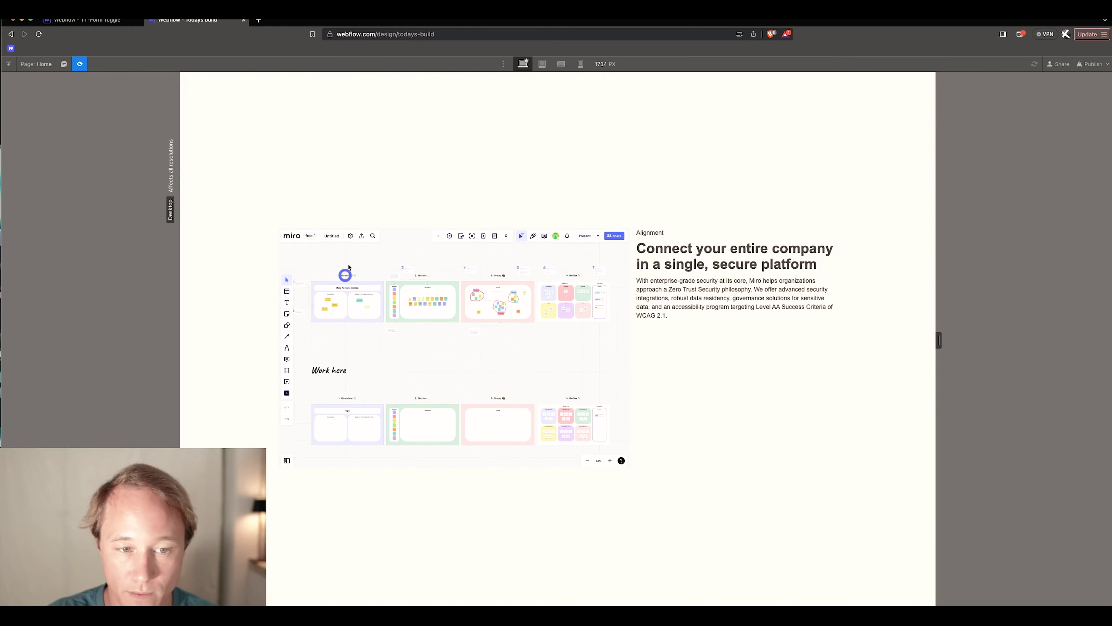
mouse_move(348, 278)
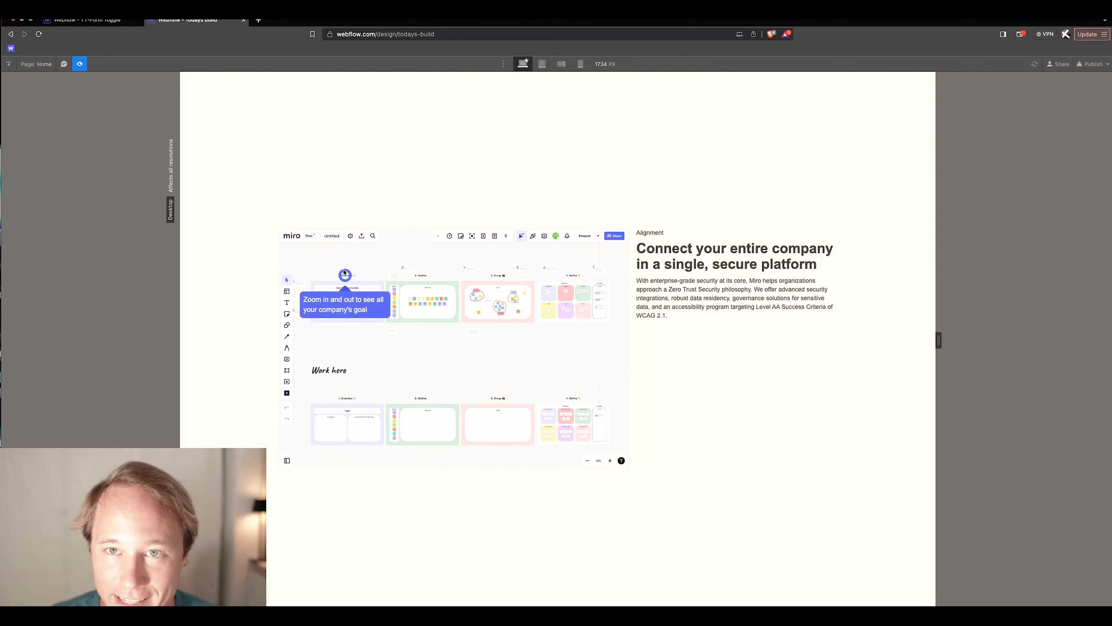
left_click(80, 65)
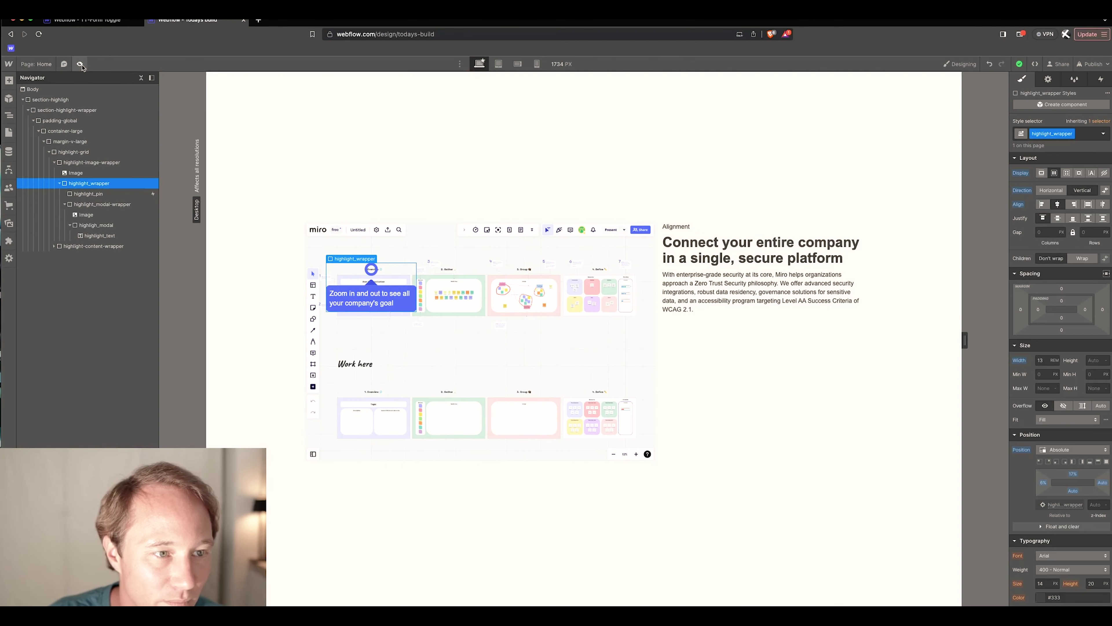
- Duplicate highlight_wrapper twice and open the second wrapper's style selector for a new combo class
left_click(59, 184)
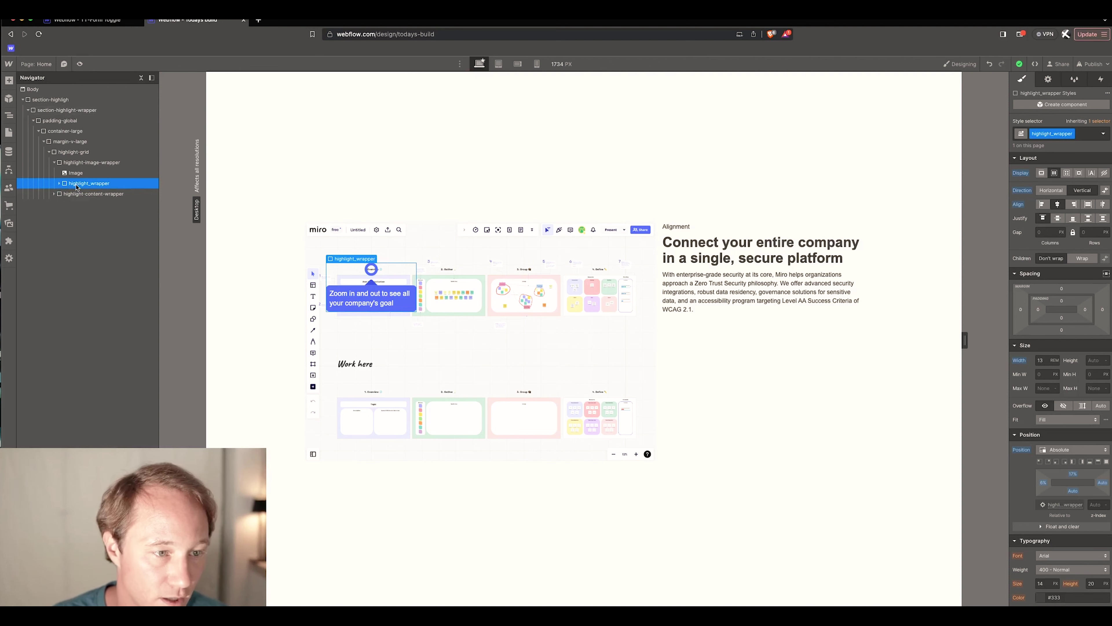
key("super+d")
key("super+d")
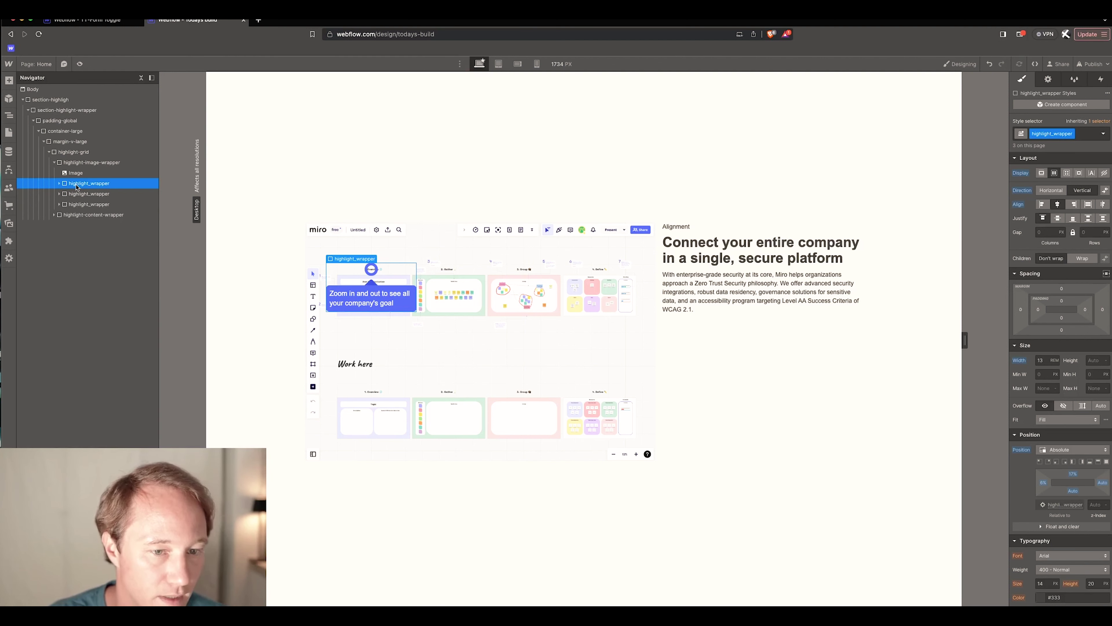
left_click(85, 196)
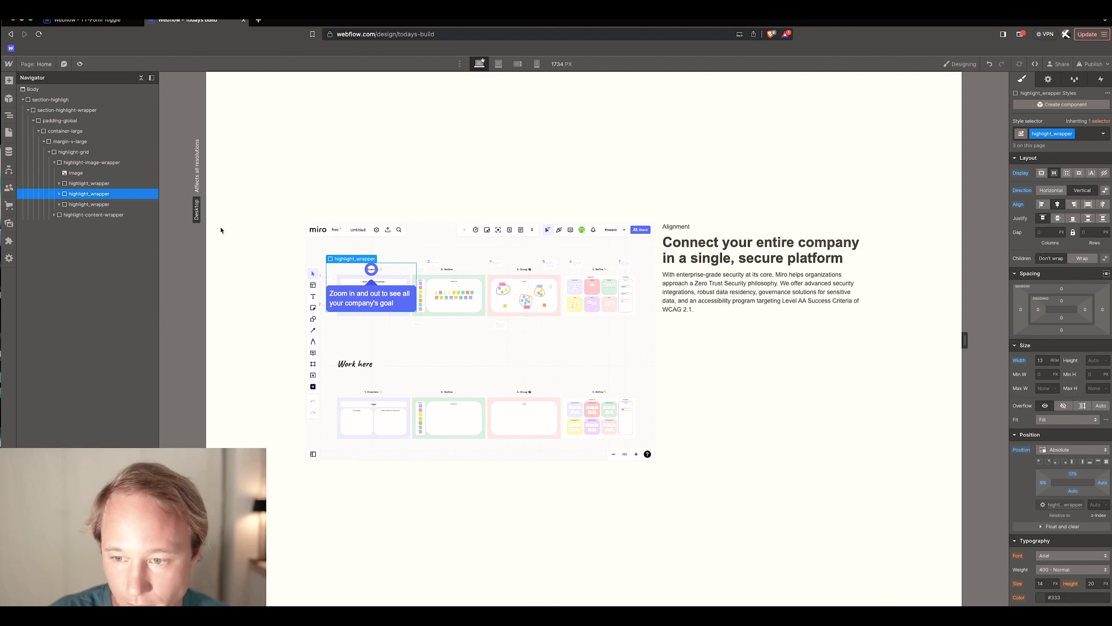
left_click(1084, 134)
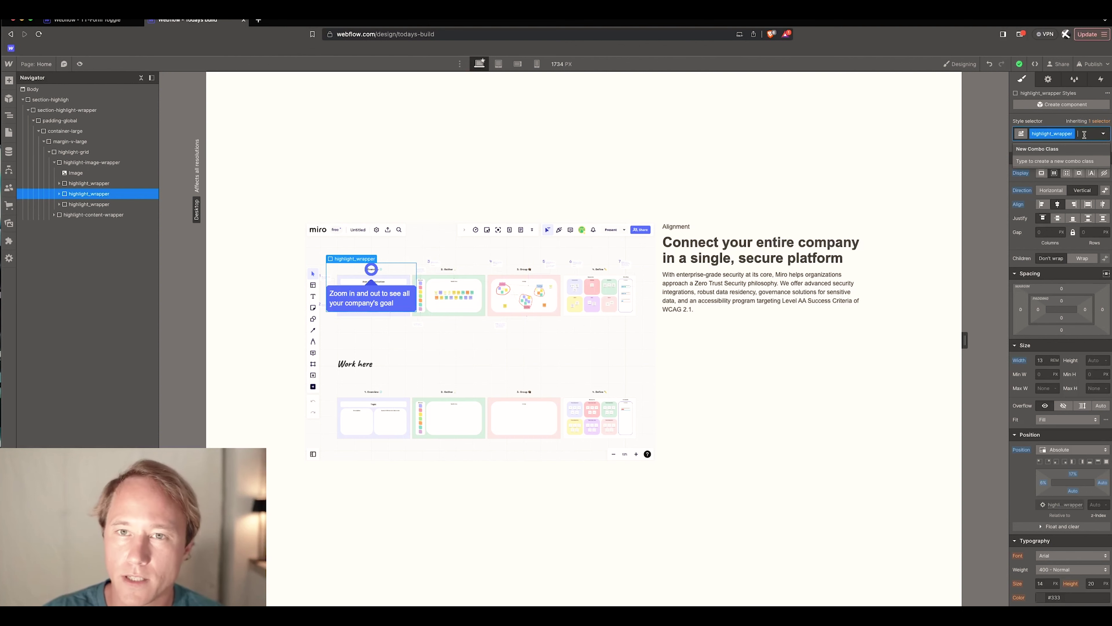
- Switch to the yt-form-toggle project and examine the combo classes and position styles of its second and third highlight_wrapper elements
left_click(83, 20)
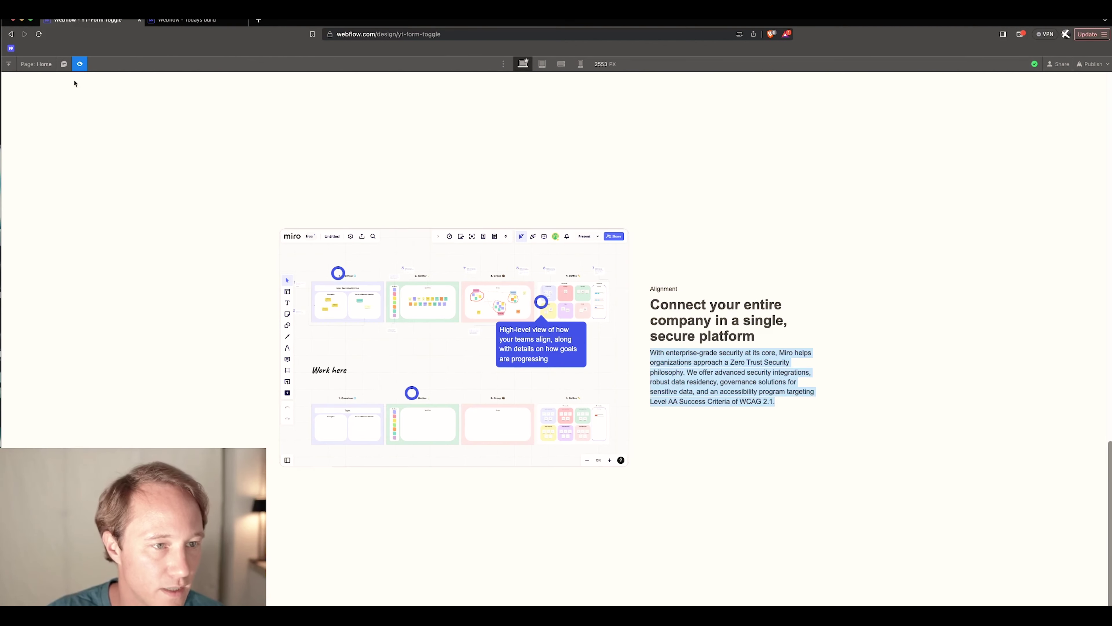
left_click(79, 64)
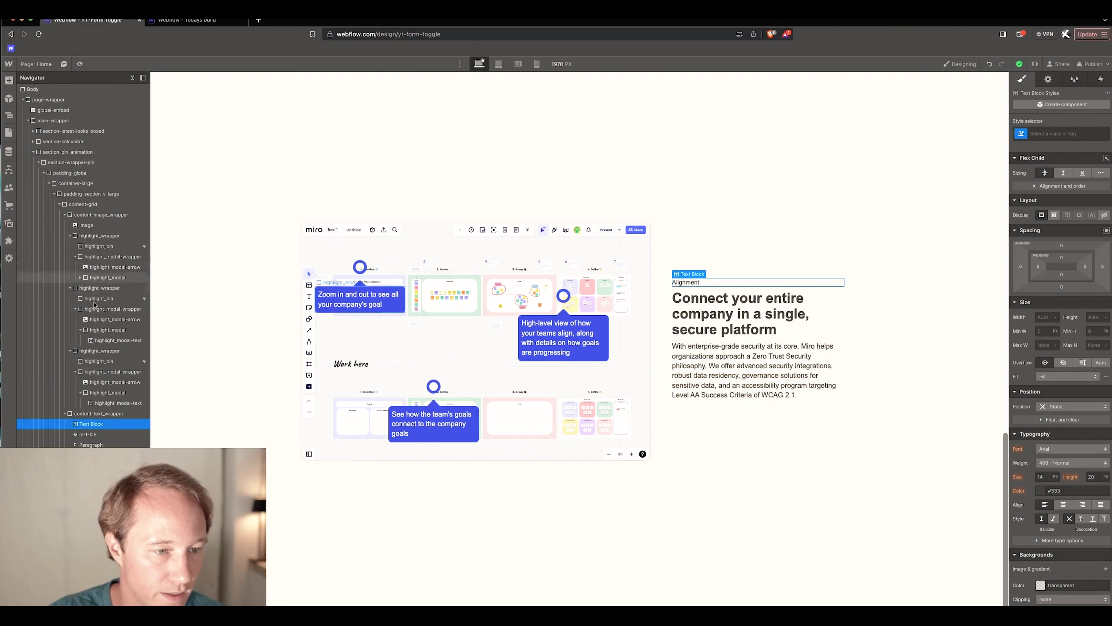
left_click(101, 350)
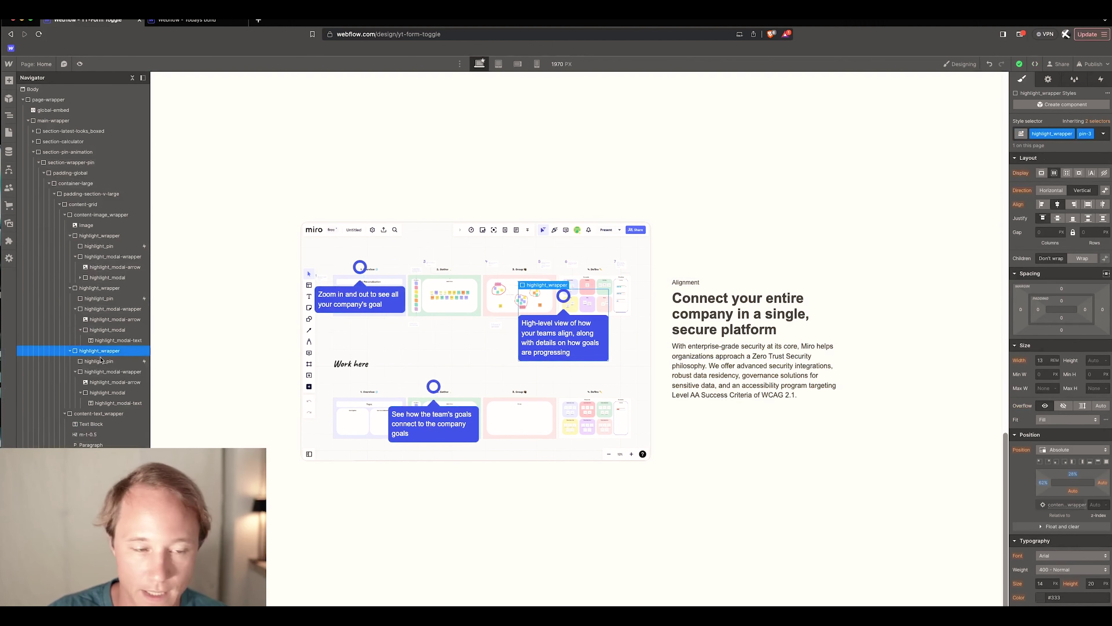
left_click(107, 372)
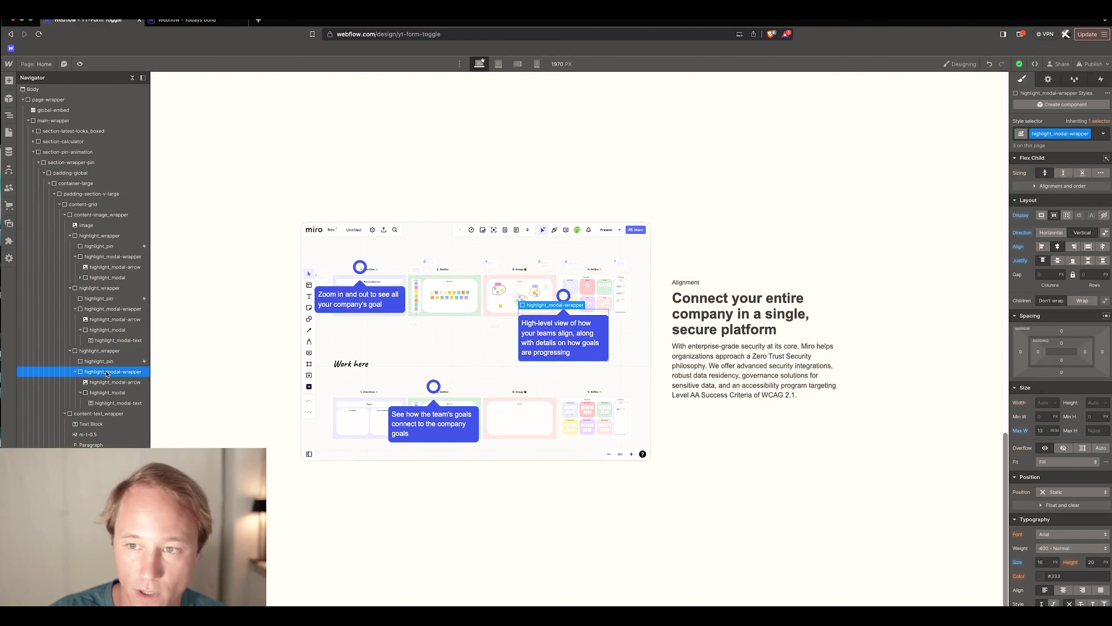
left_click(105, 349)
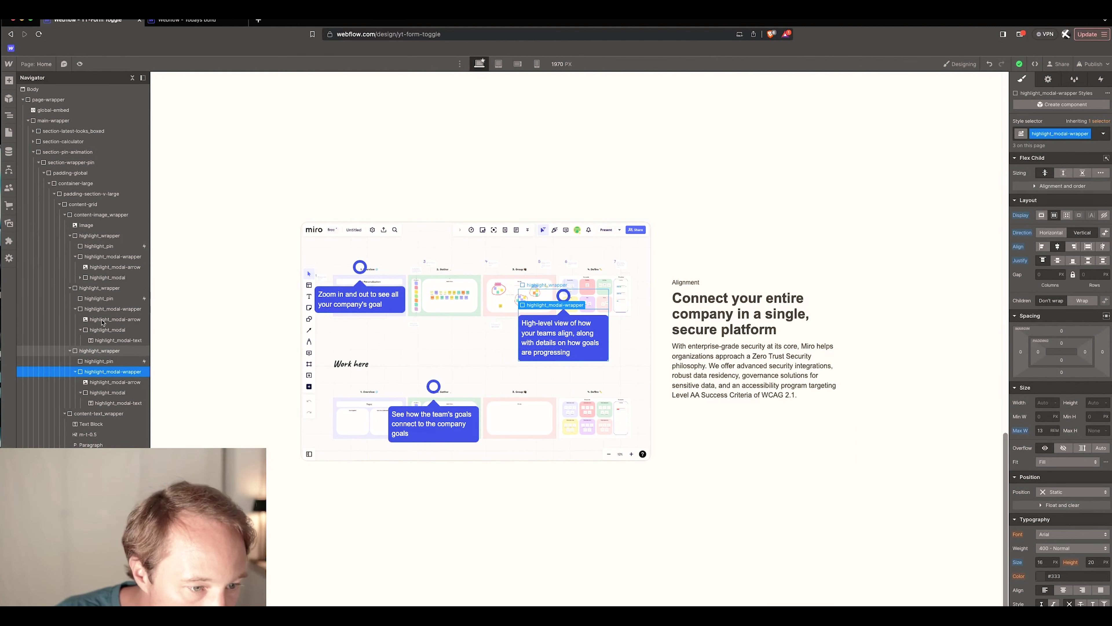
left_click(102, 309)
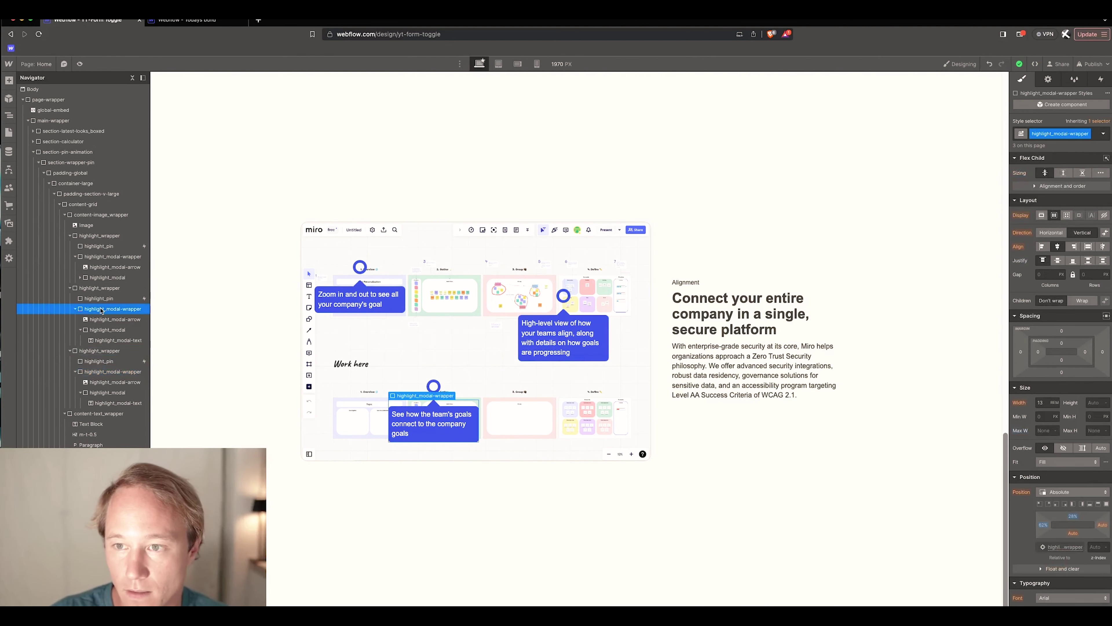
left_click(123, 288)
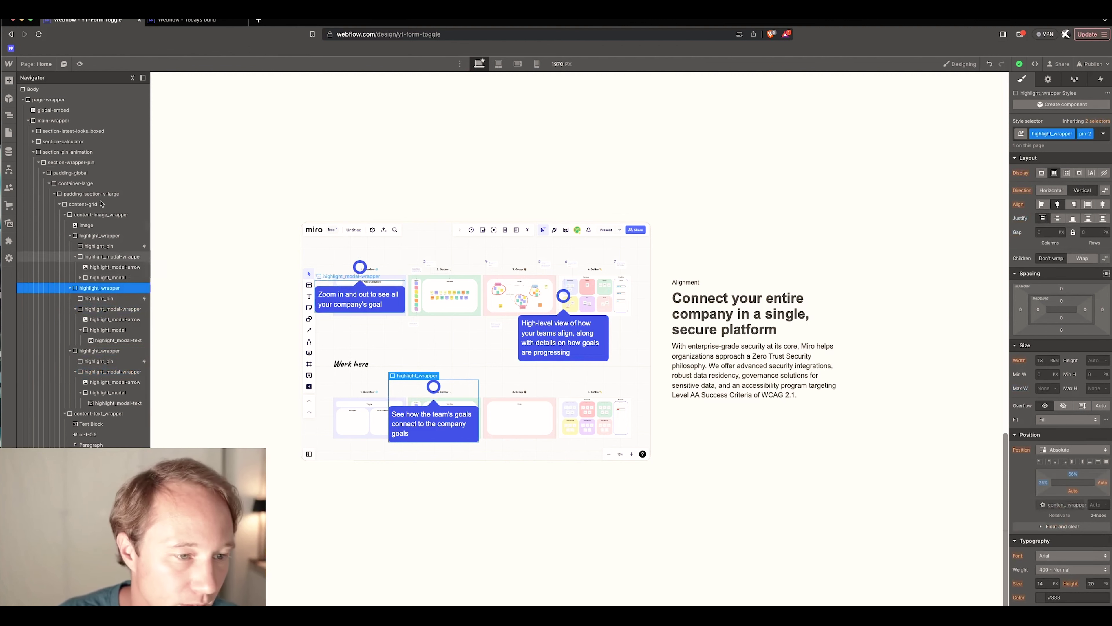
- Return to the todays-build project and add the combo class pin-2 to the second highlight_wrapper
left_click(185, 23)
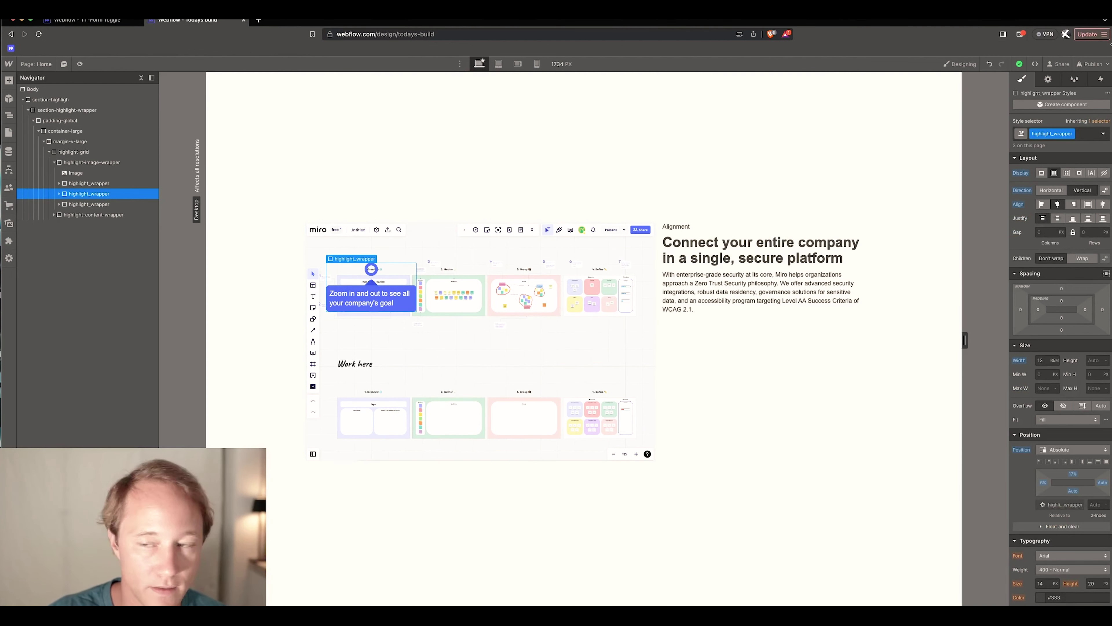
left_click(1086, 134)
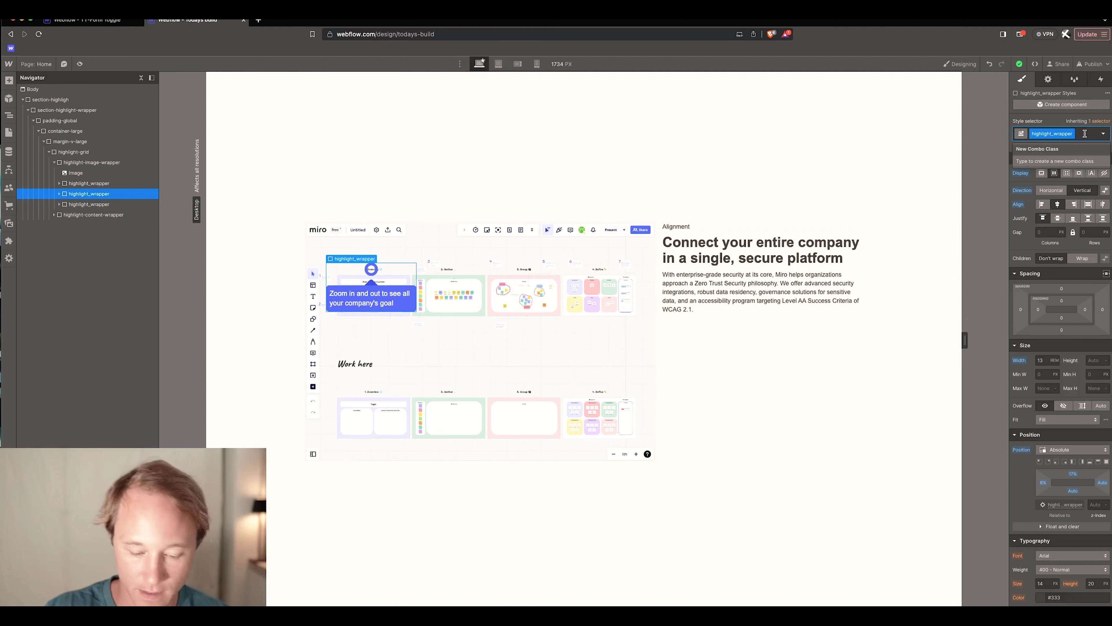
type("pin-2")
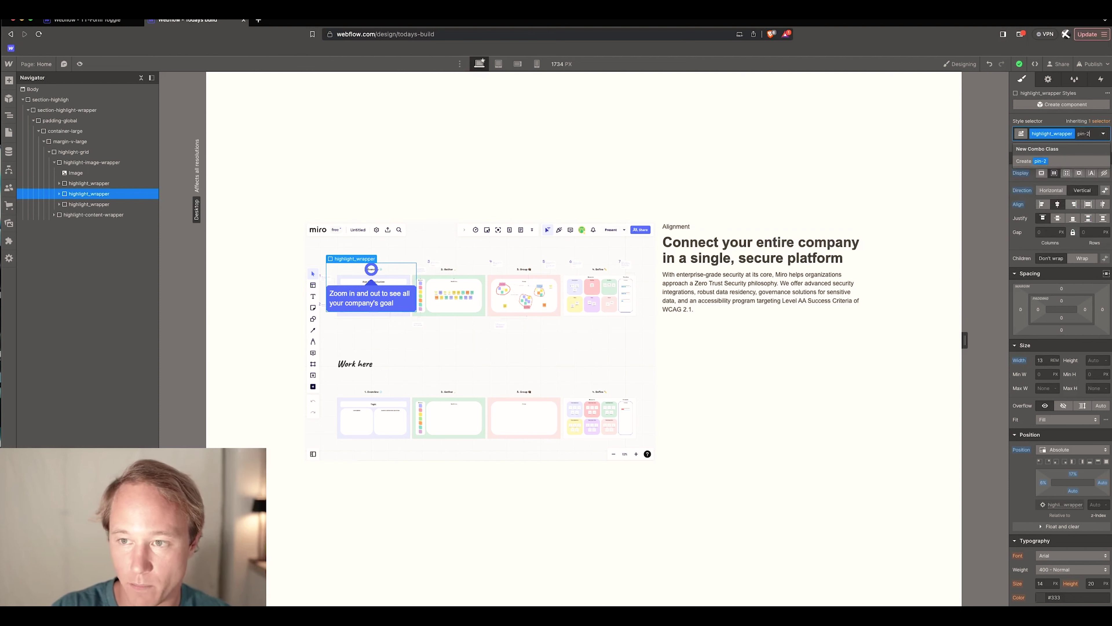
key("Escape")
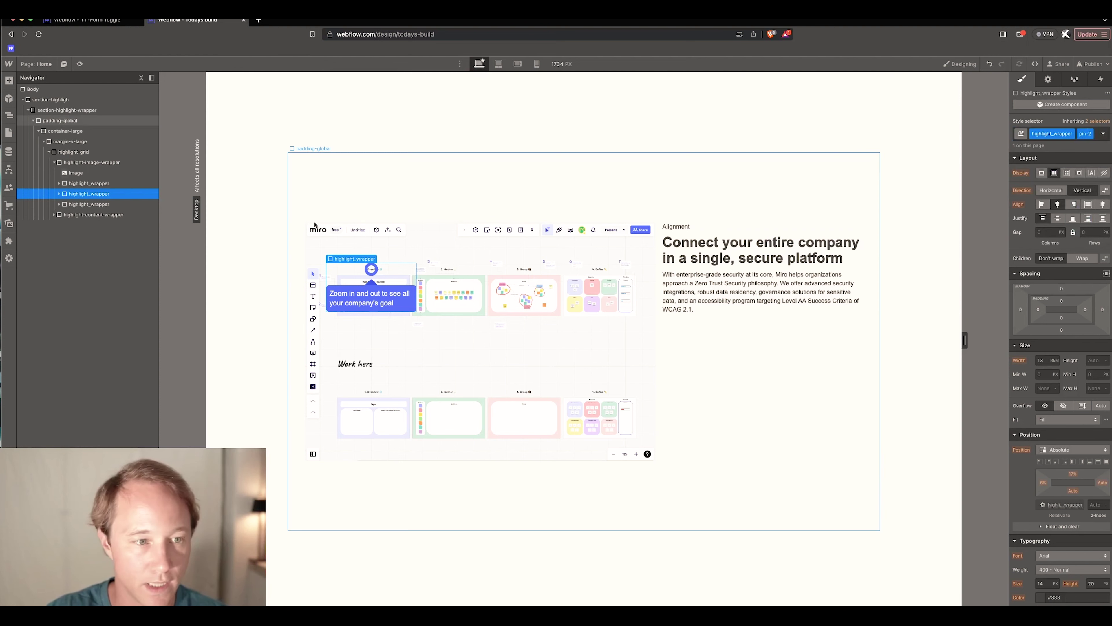
- Add the combo class pin-3 to the third highlight_wrapper
key("Down")
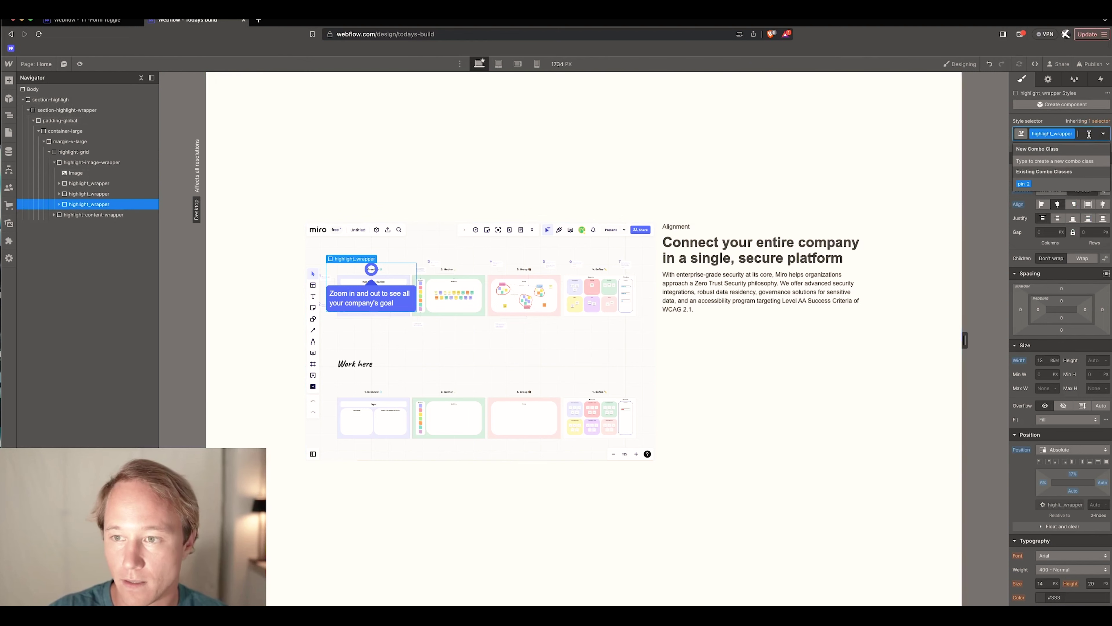
left_click(1090, 137)
type("pin-")
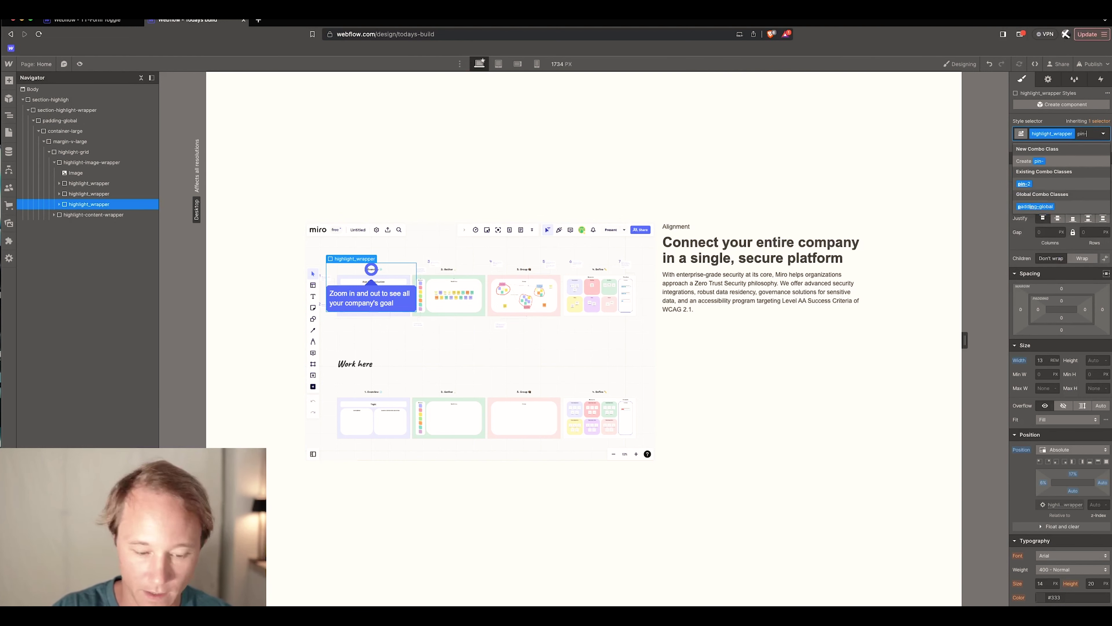
type("2")
key("Return")
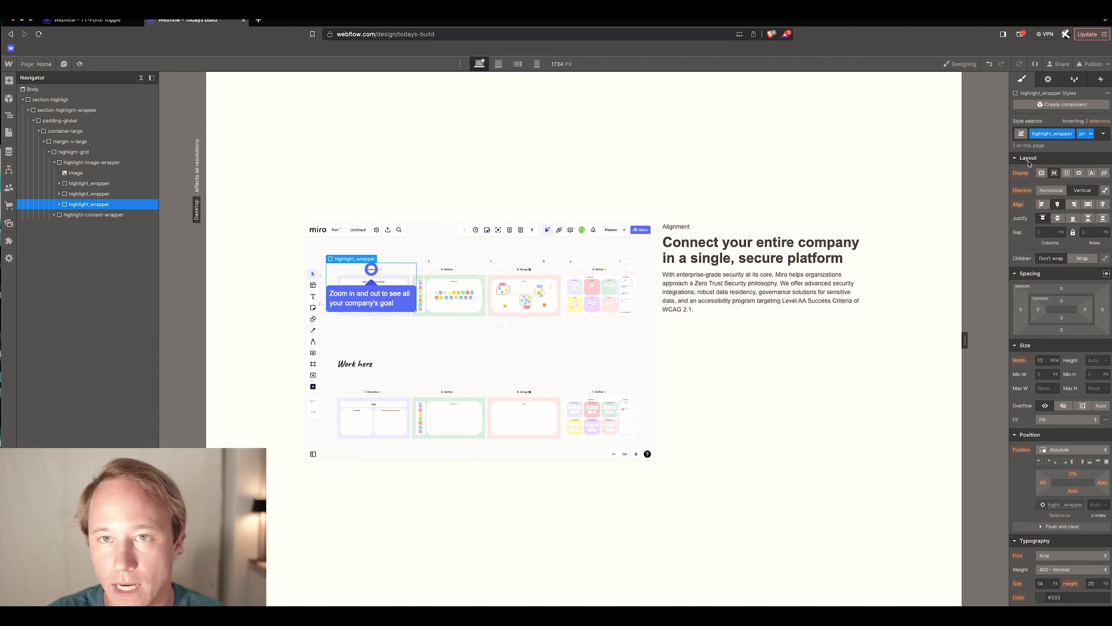
- Position the pin-2 wrapper at about 27% top and 53% left, and the pin-3 wrapper at about 67% top and 28% left
left_click(109, 194)
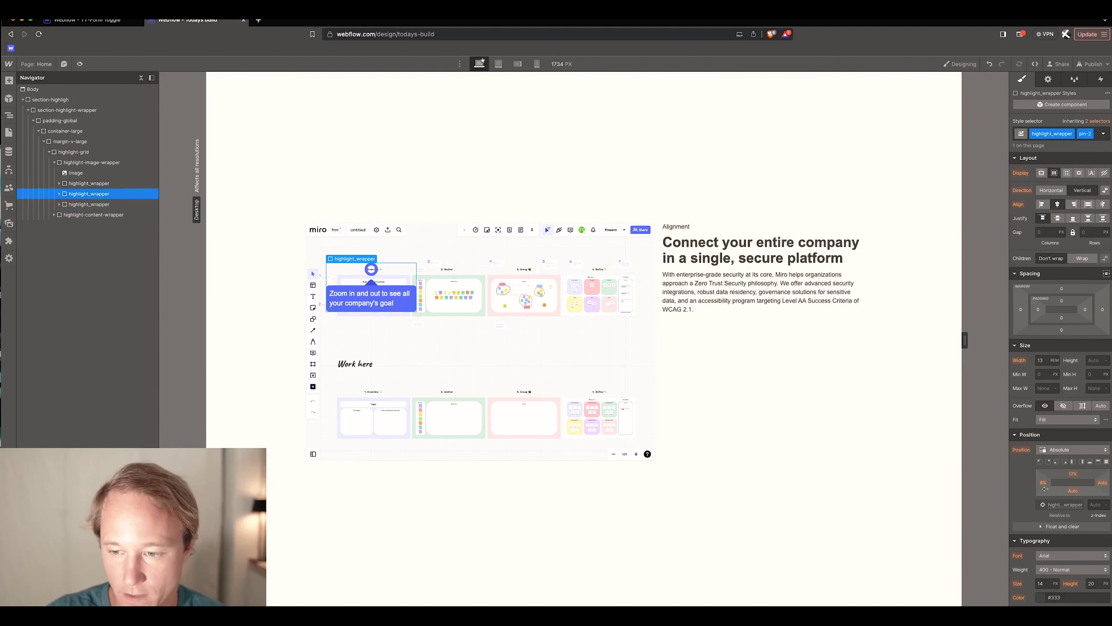
left_click_drag(1055, 484, 1075, 480)
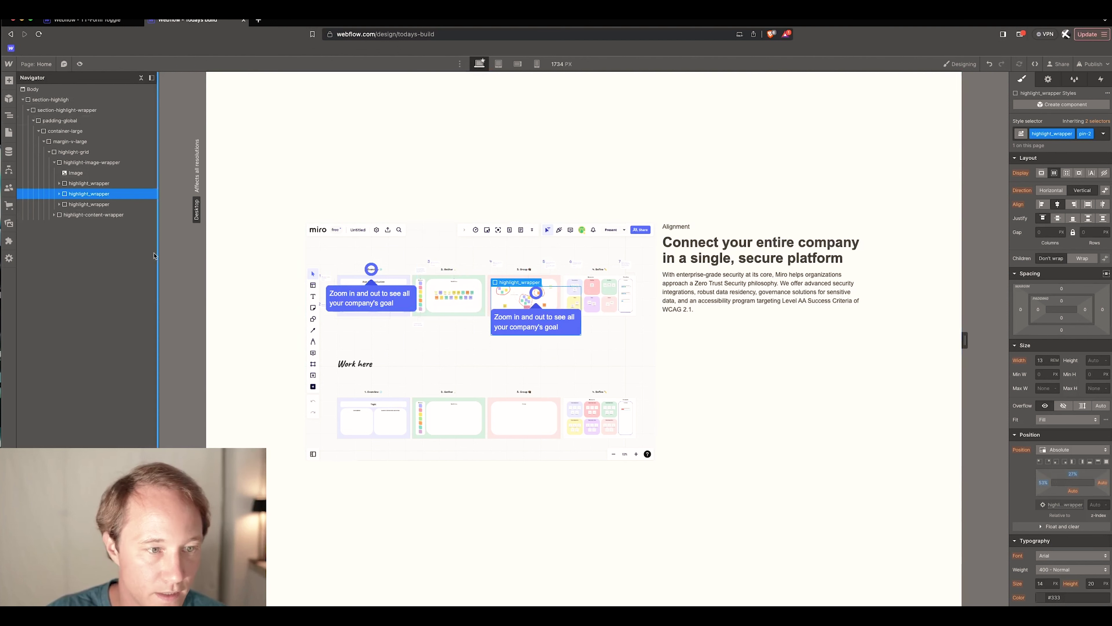
left_click(106, 205)
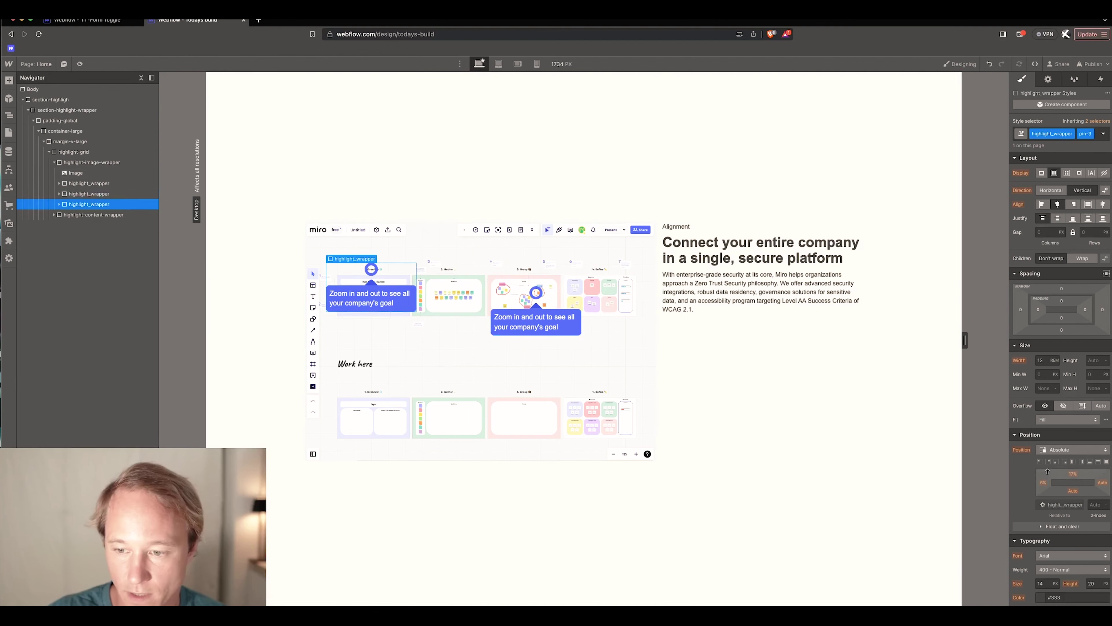
mouse_move(1044, 483)
left_mouse_down()
mouse_move(1072, 484)
mouse_move(1055, 498)
left_mouse_up()
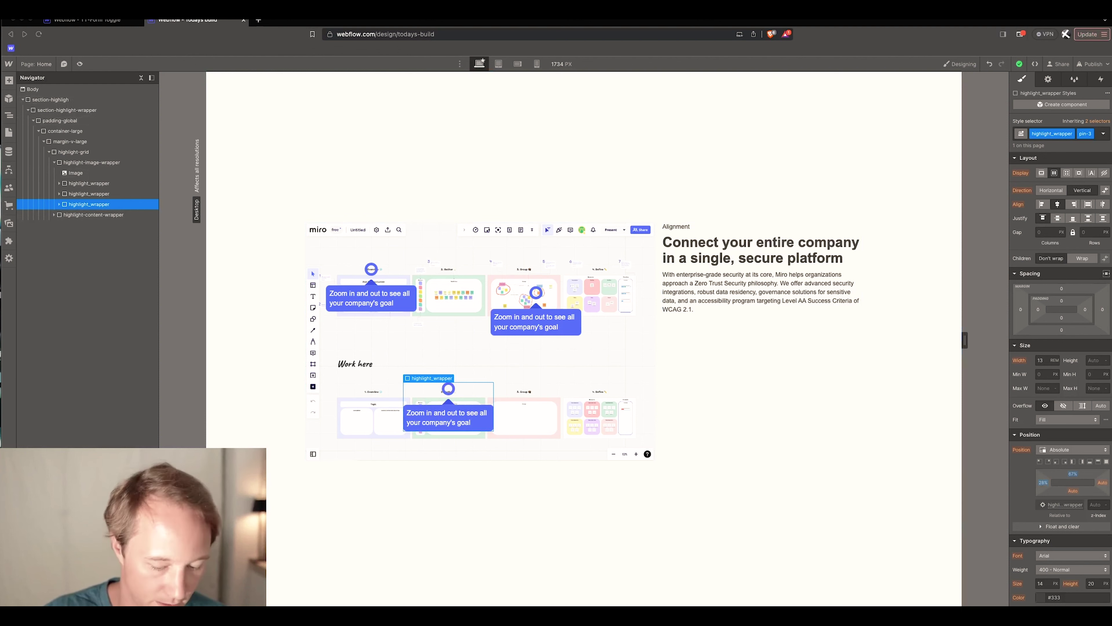
- Replace the pin-2 modal's text with "High-level view of how your teams align, along with details on how goals are progressing"
double_click(509, 330)
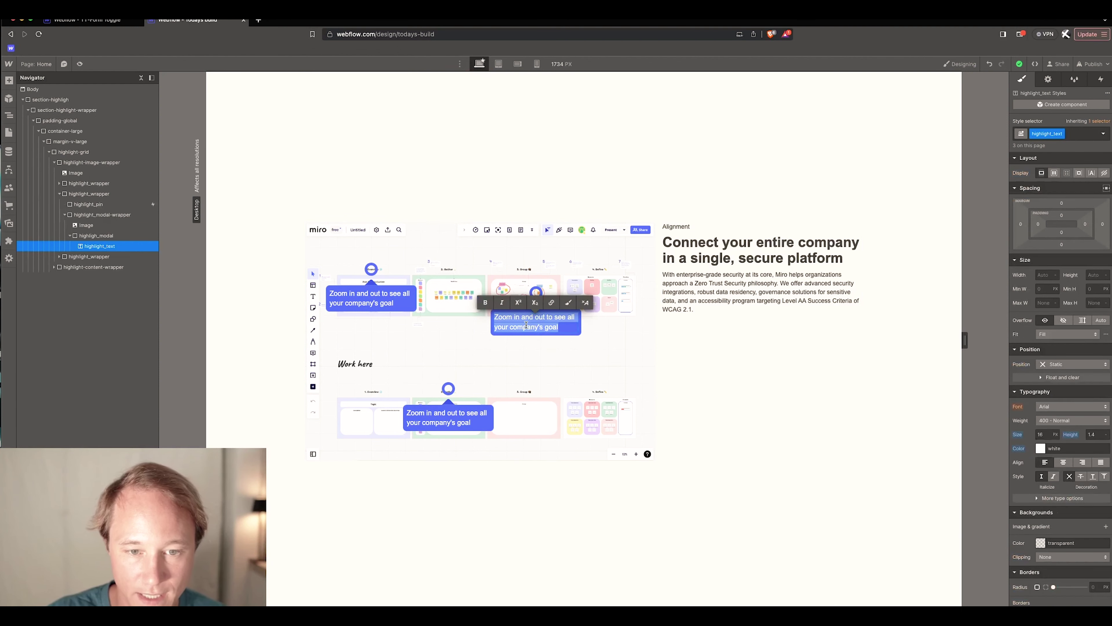
key("ctrl+a")
type("High-level view of how your teams align, along with details on how goals are progressing")
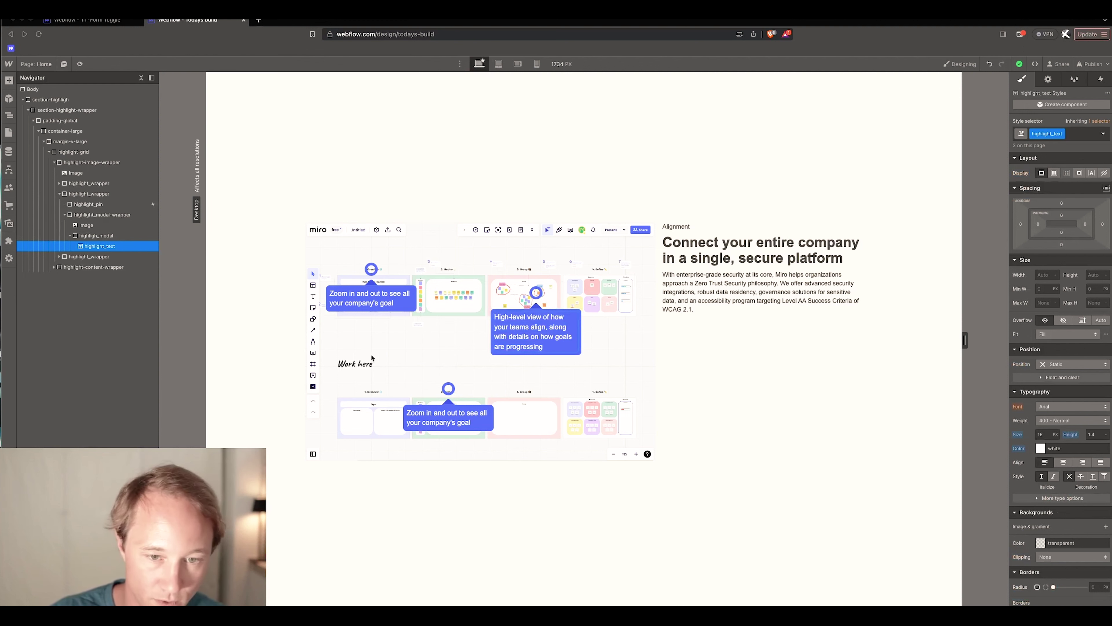
- Replace the pin-3 modal's text with "See how the team's goals connect to the company goals"
double_click(437, 416)
key("ctrl+a")
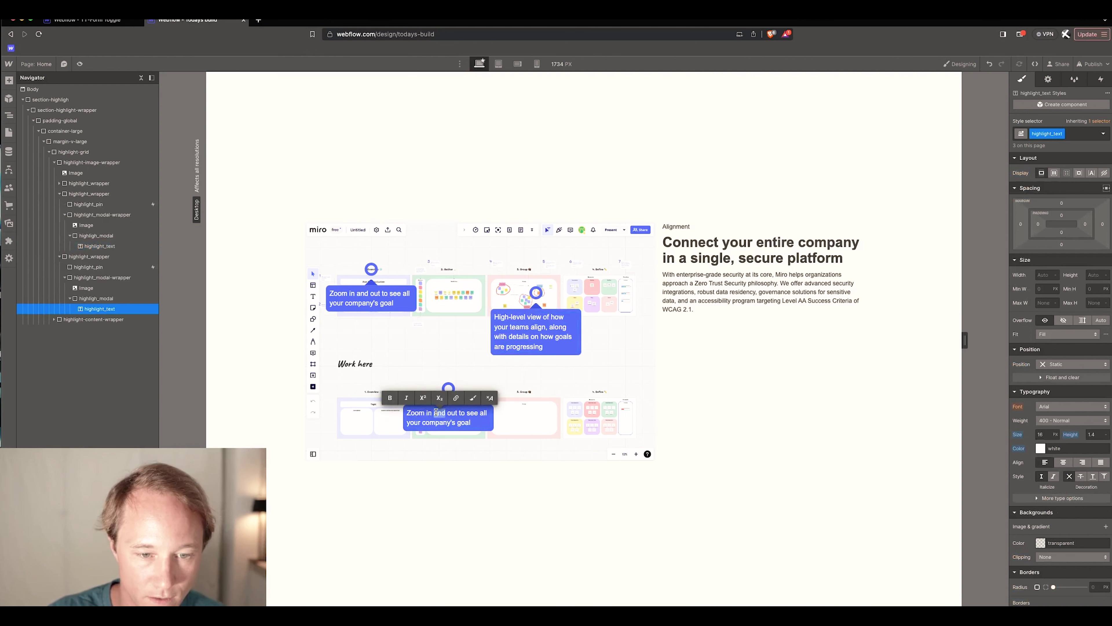
type("See how the team's goals connect to the company goals")
left_click(489, 499)
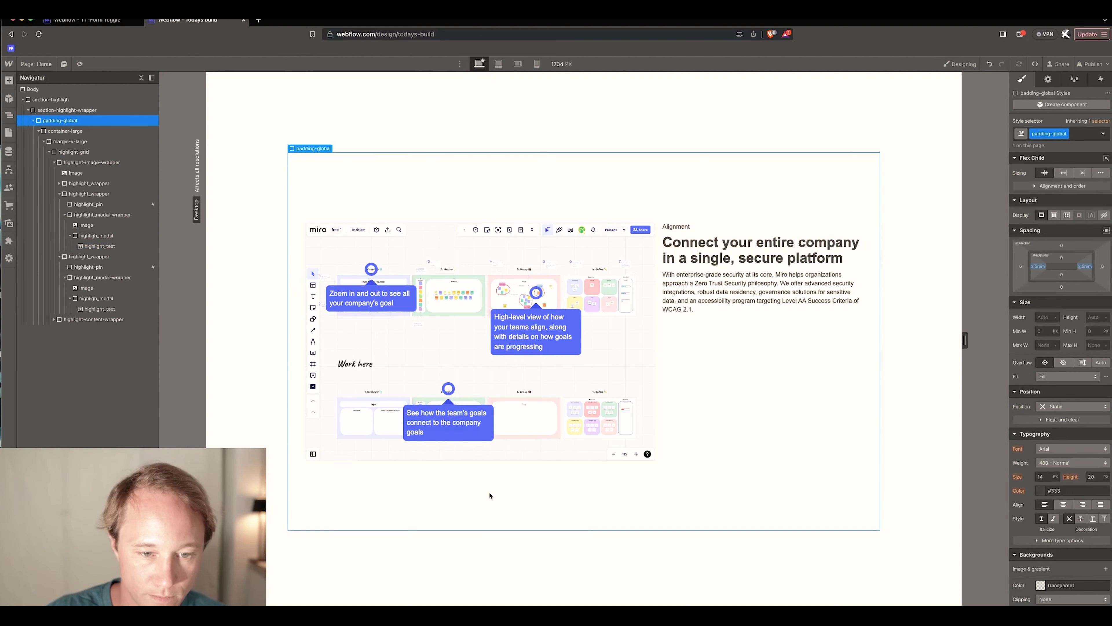
- Preview the three highlight pins and their modals at the desktop, tablet and mobile landscape breakpoints
left_click(79, 64)
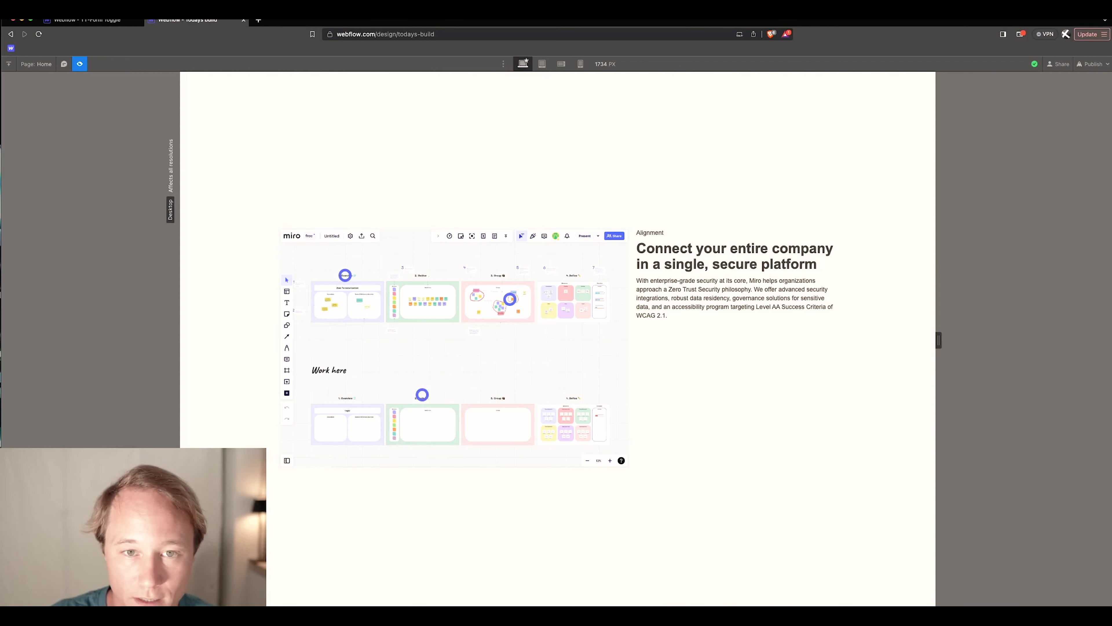
left_click(542, 64)
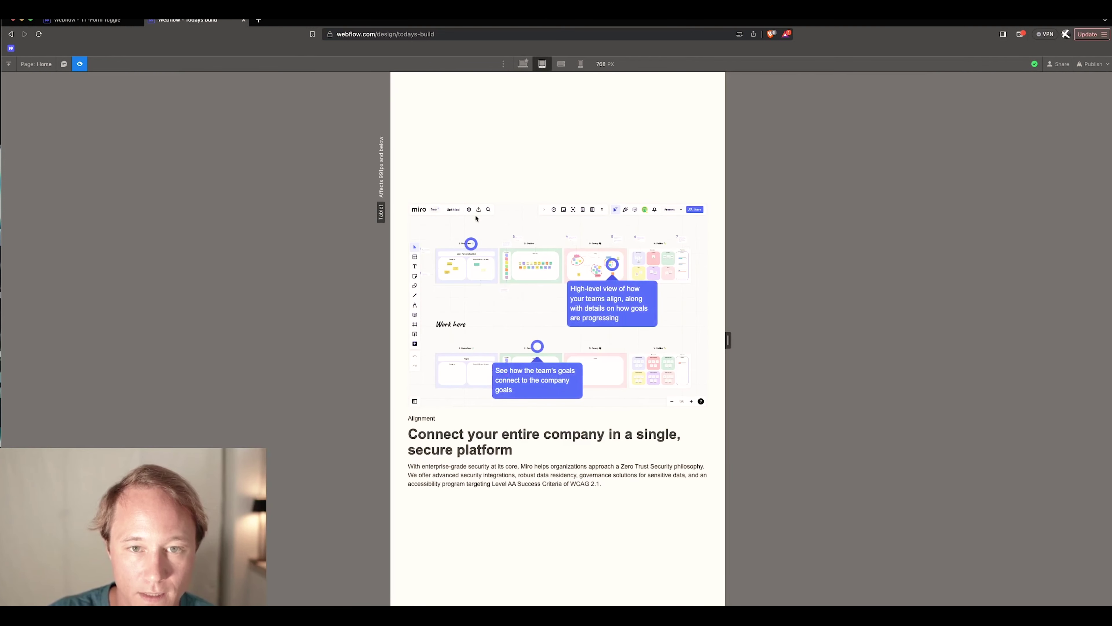
left_click(562, 64)
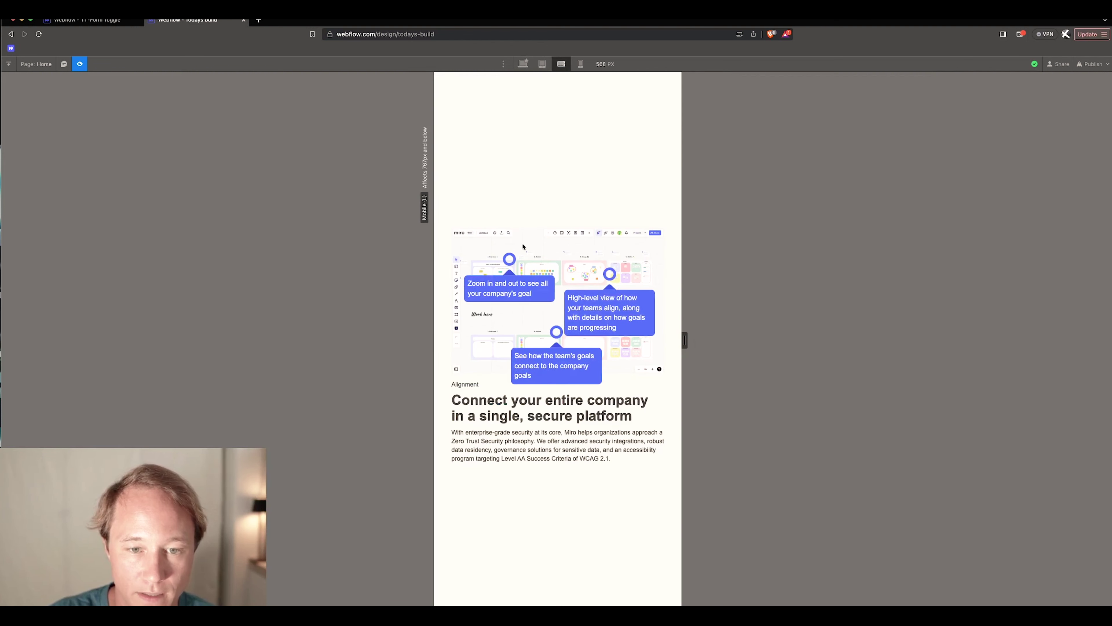
- Preview the highlight pins and modals at the mobile portrait breakpoint, and collapse the second and third highlight wrappers in the layer tree
left_click(581, 64)
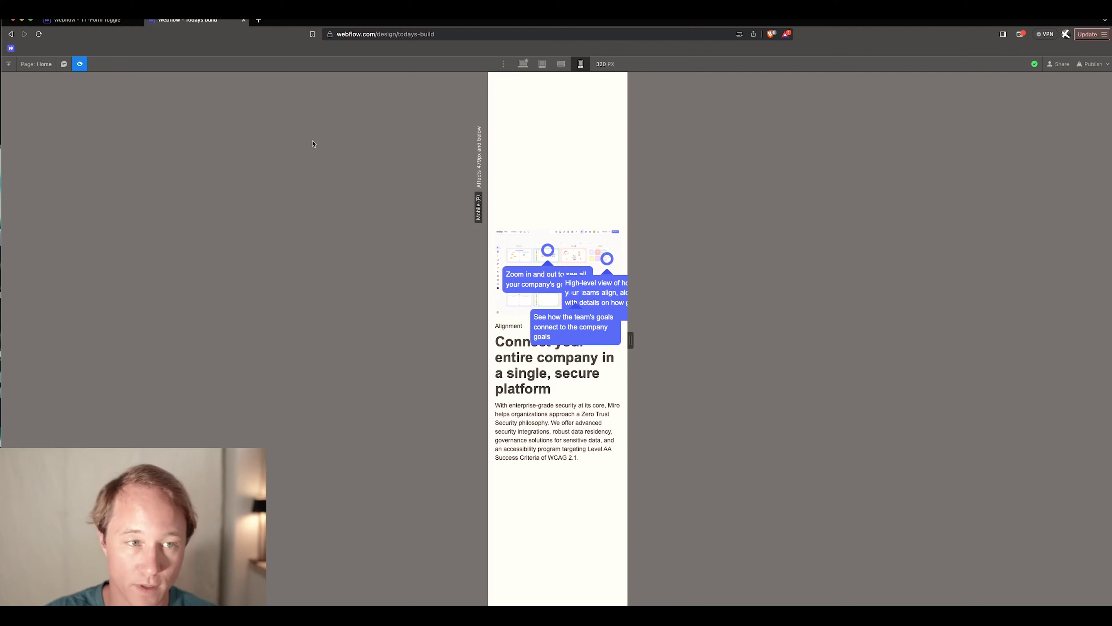
left_click(80, 64)
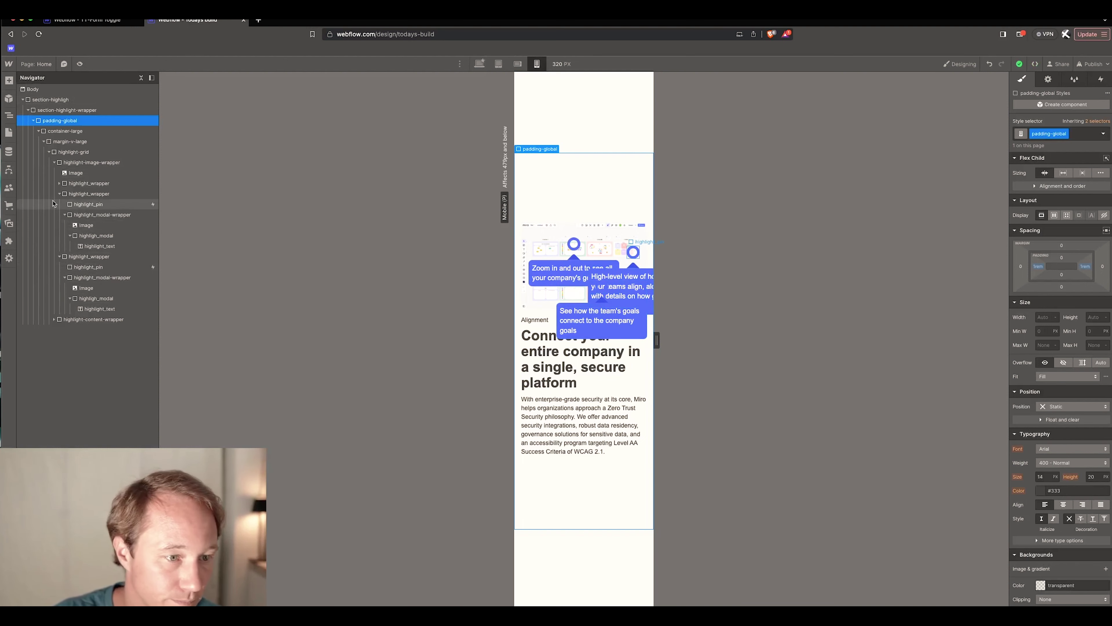
left_click(60, 193)
left_click(59, 204)
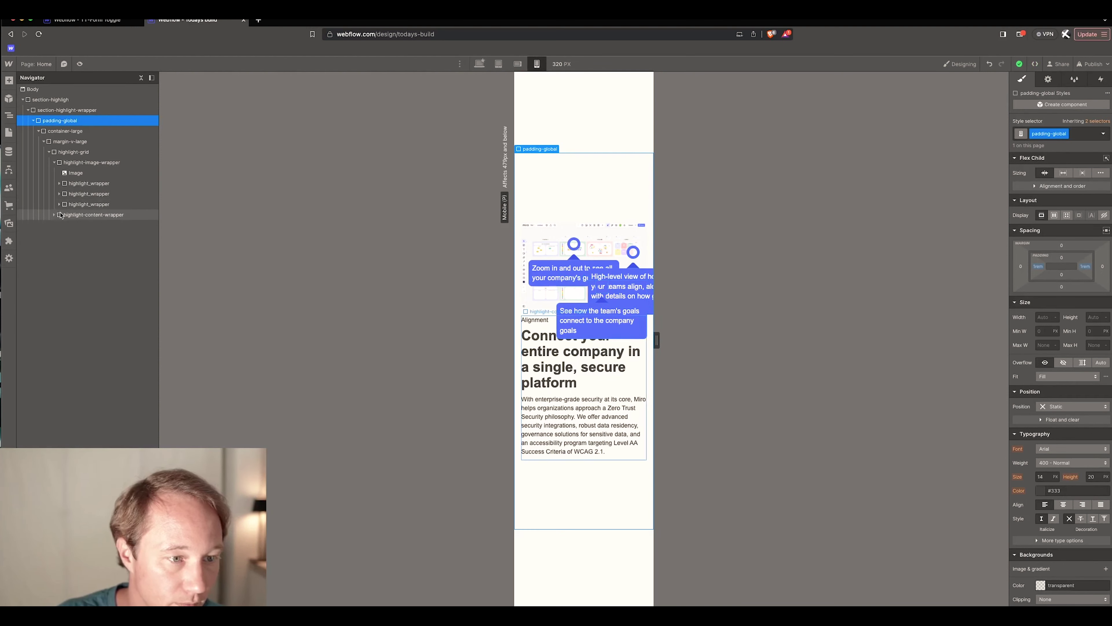
- Check the first highlight_wrapper's element settings and interactions for a breakpoint visibility option
left_click(81, 184)
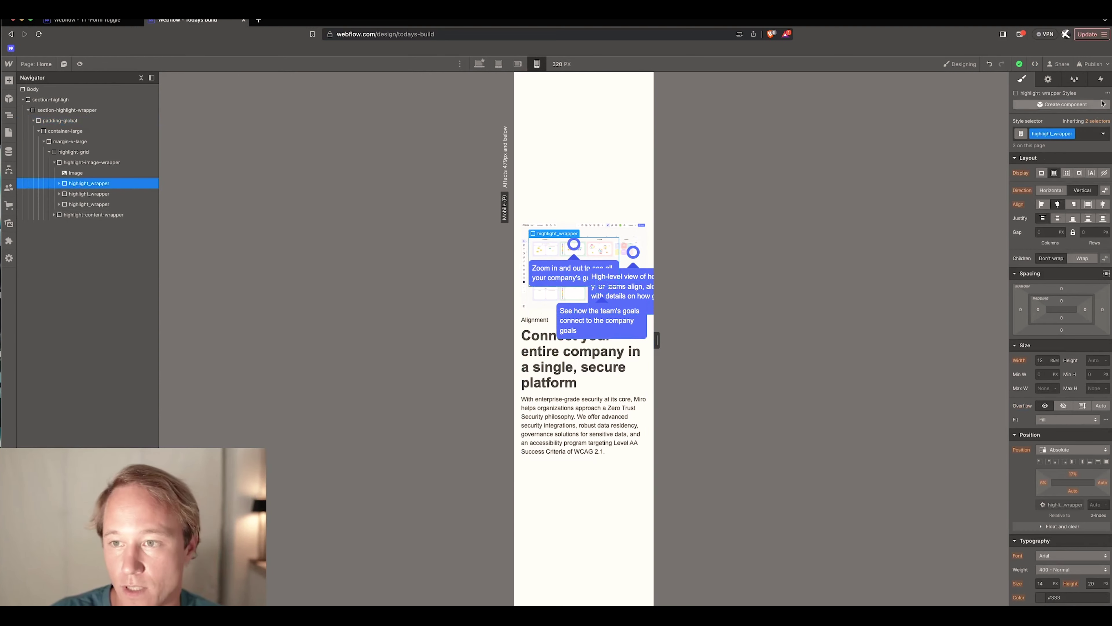
left_click(1048, 79)
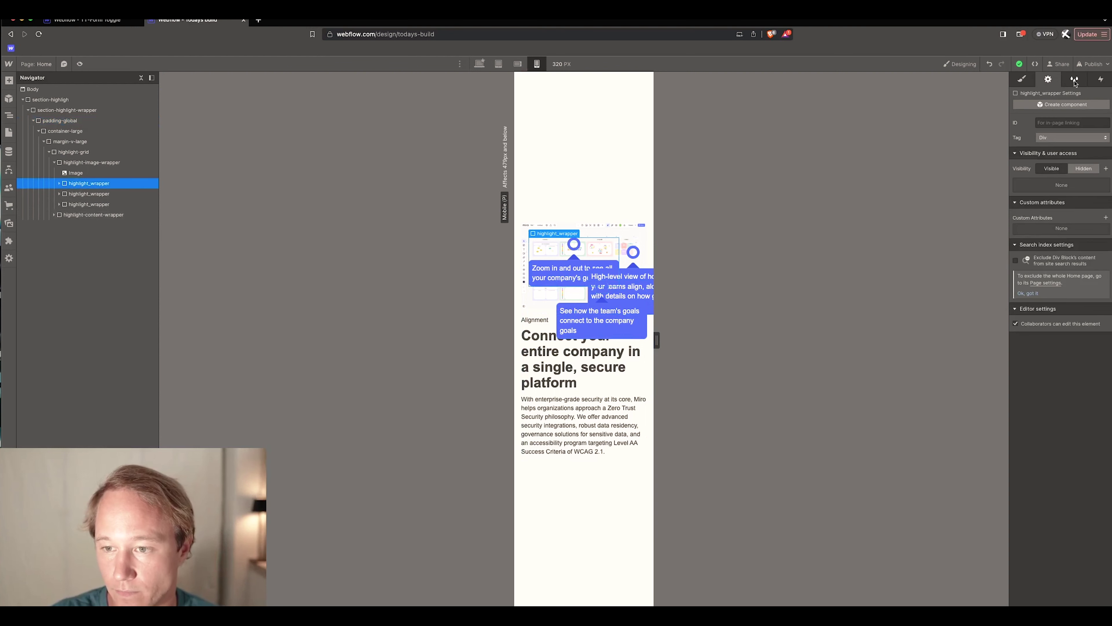
left_click(1075, 81)
left_click(1101, 80)
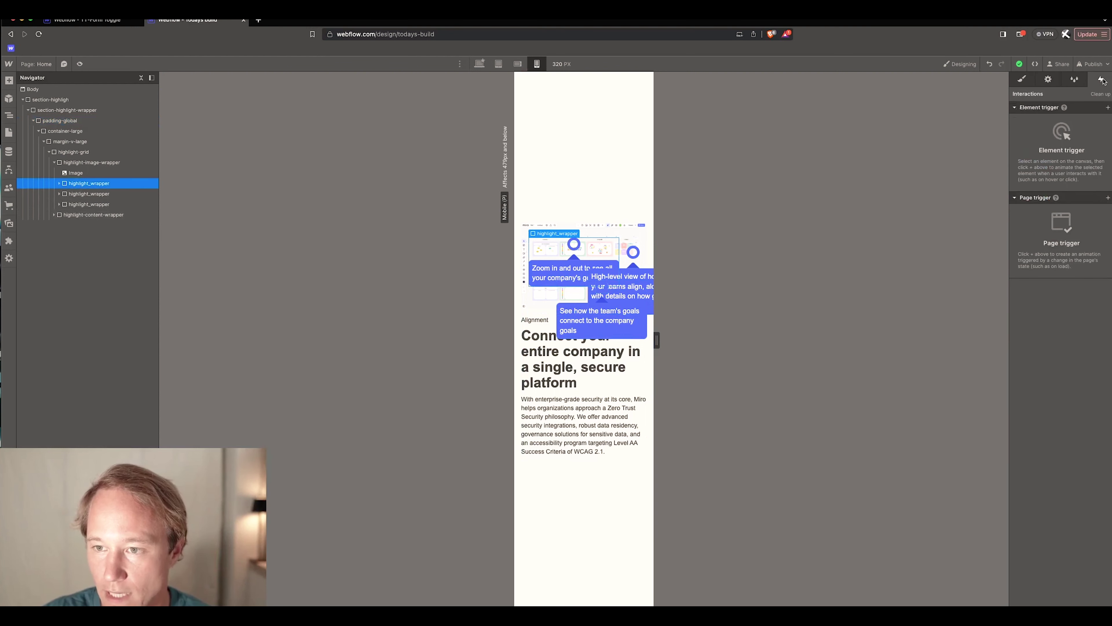
left_click(1022, 80)
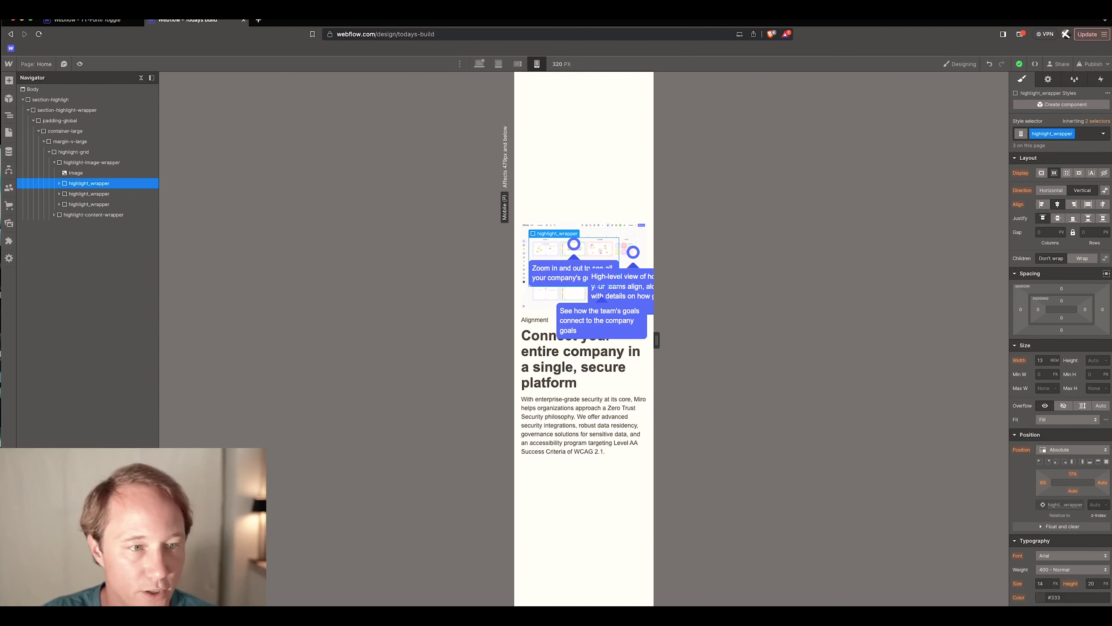
- Disable Phone portrait for the Scroll into view trigger on the first wrapper's highlight_pin
left_click(59, 183)
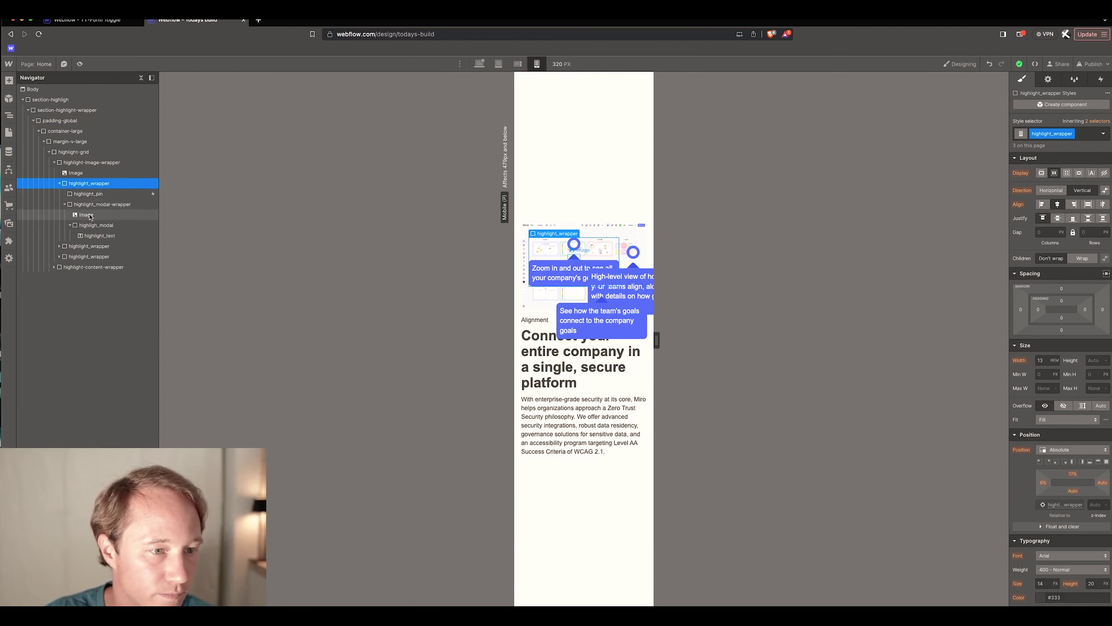
left_click(90, 194)
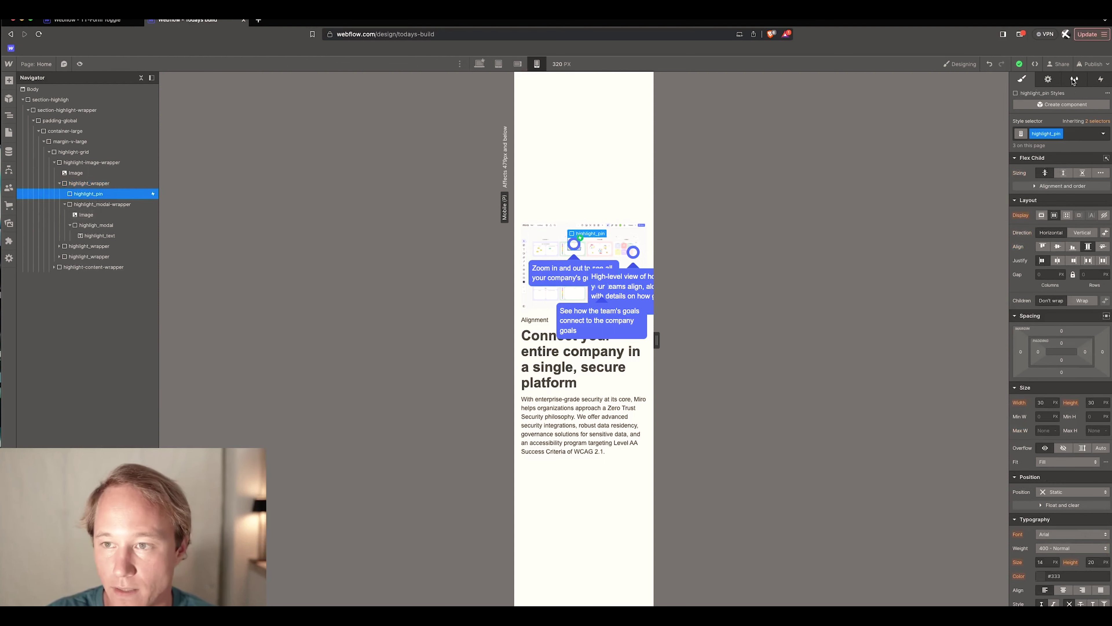
left_click(1099, 79)
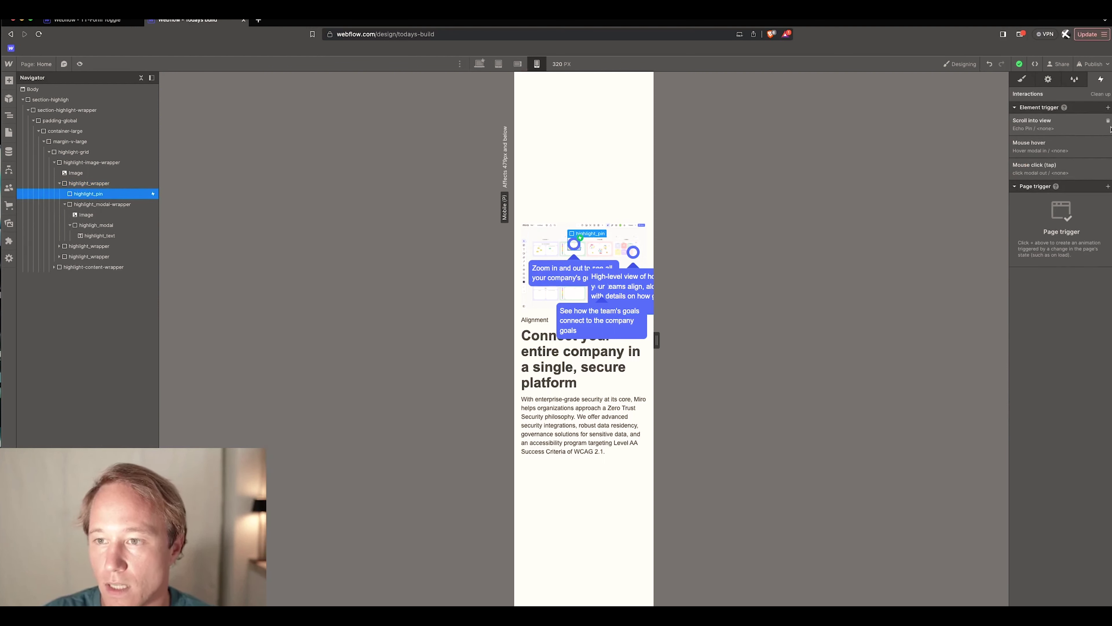
left_click(1069, 123)
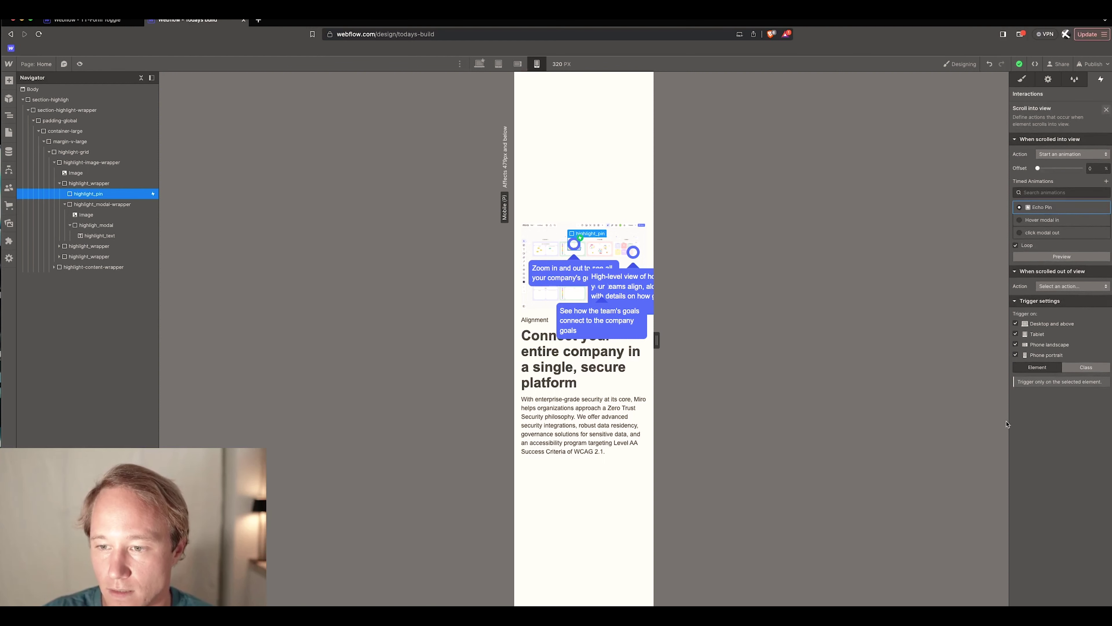
left_click(1016, 355)
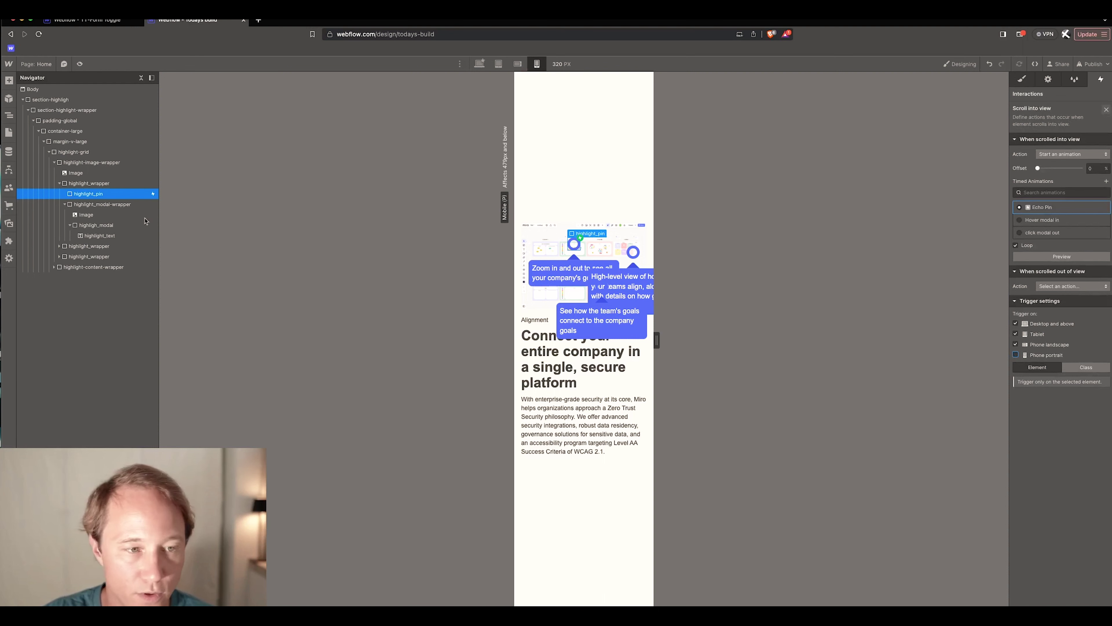
- In the first pin's Mouse hover trigger, disable Phone portrait and set the hover animation to Echo Pin
left_click(85, 205)
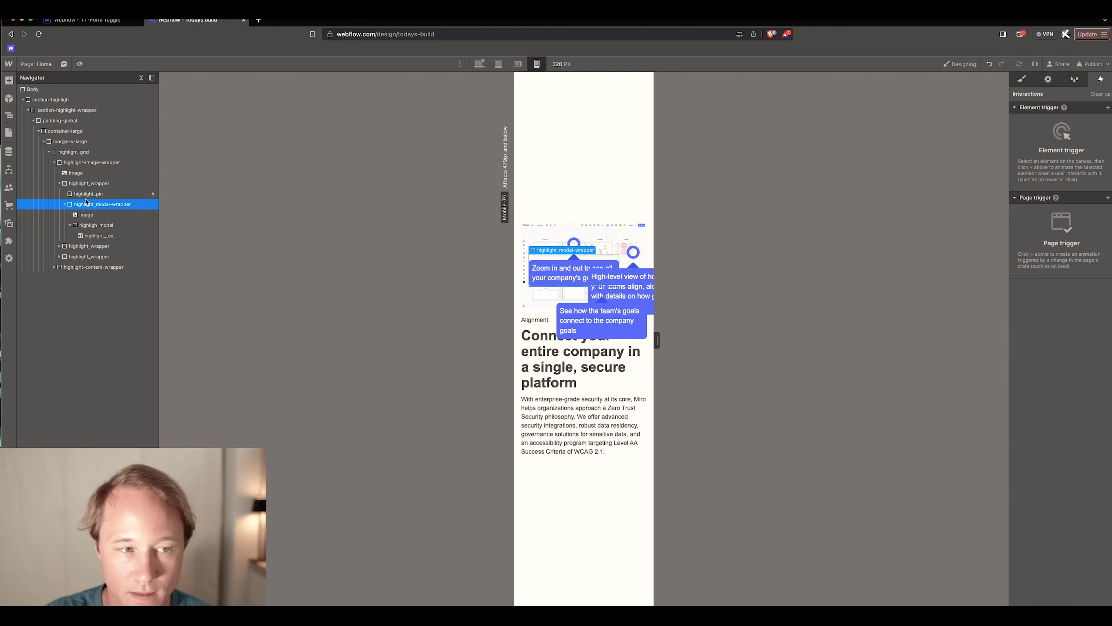
left_click(87, 196)
left_click(1063, 147)
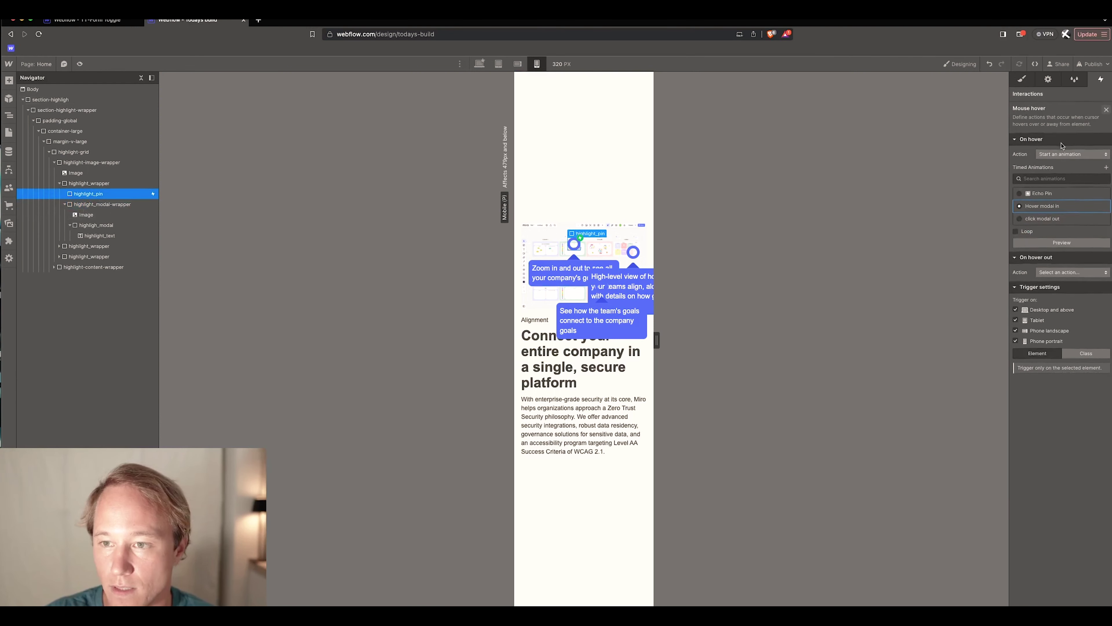
left_click(1015, 341)
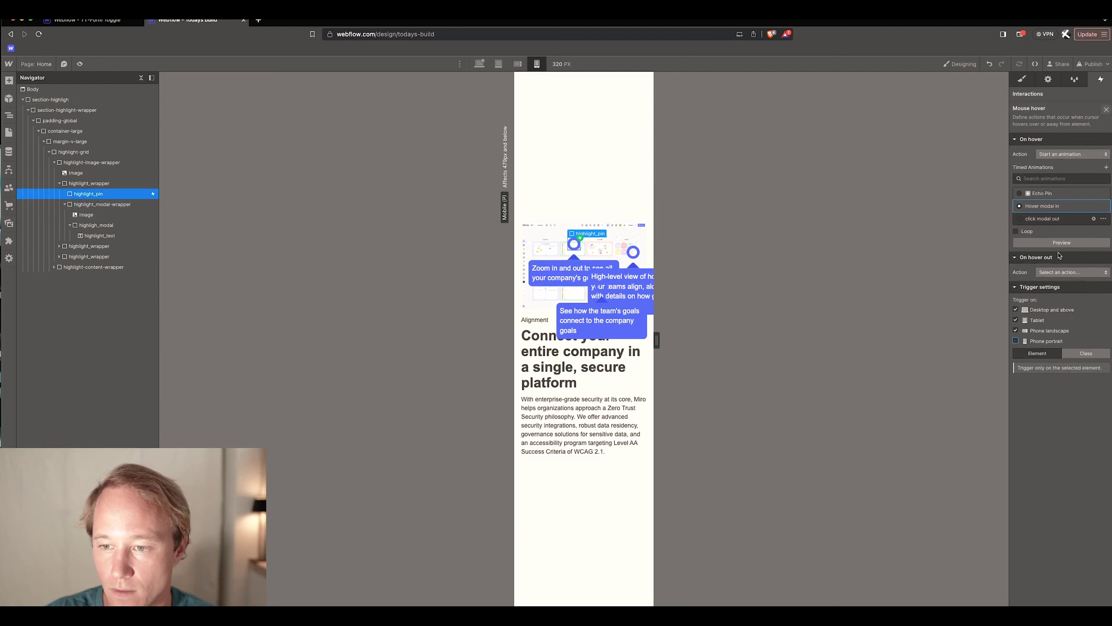
left_click(1058, 221)
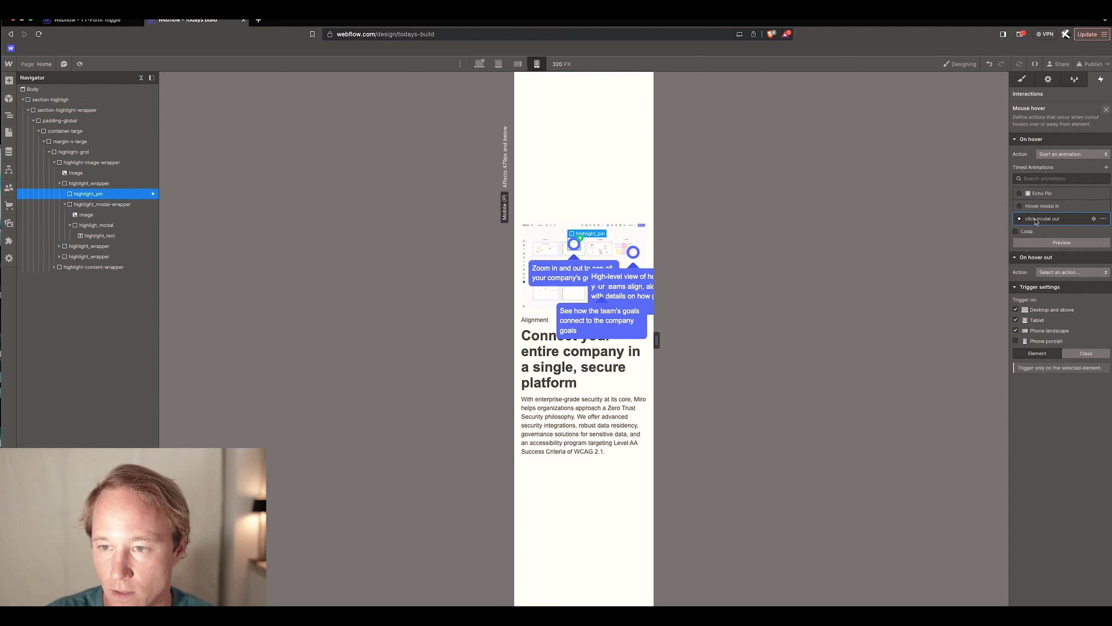
left_click(1041, 193)
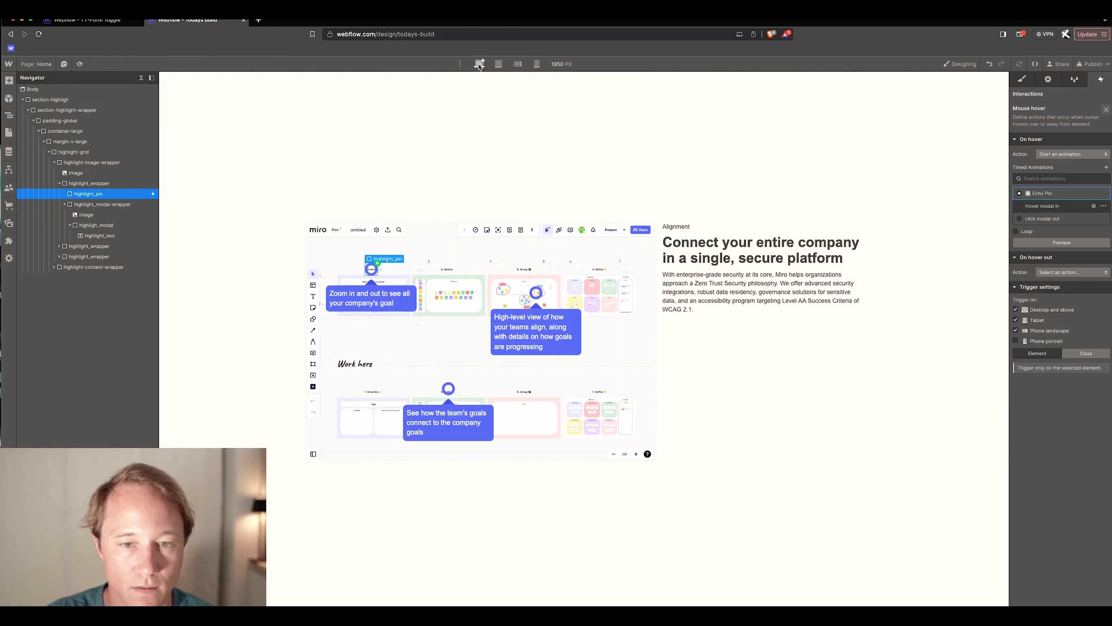
- Preview the highlight pins at the desktop breakpoint
left_click(480, 64)
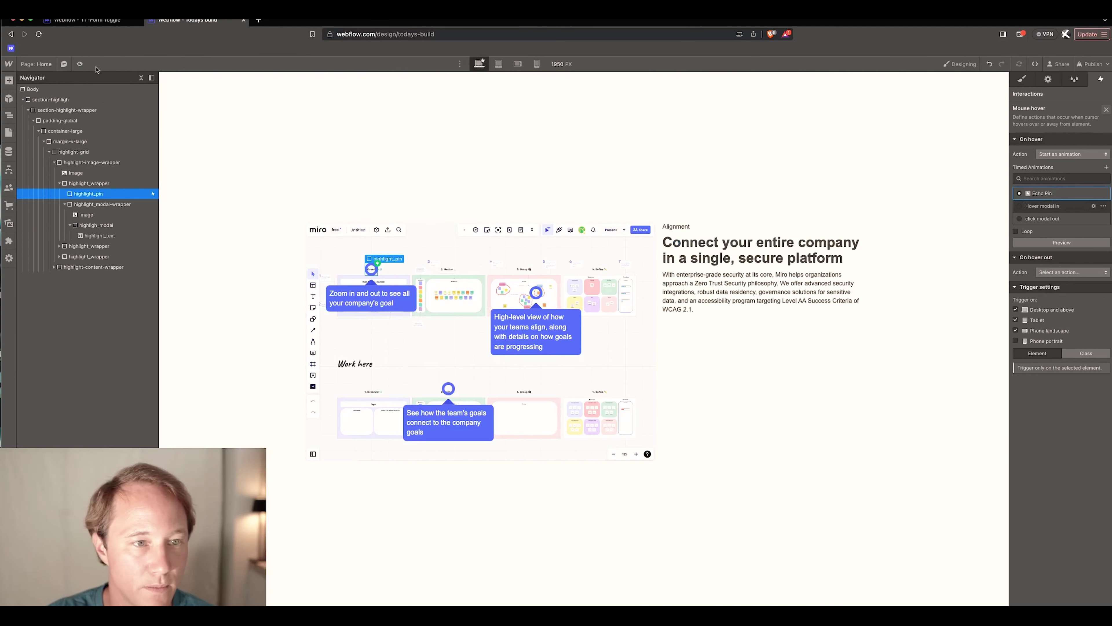
left_click(80, 65)
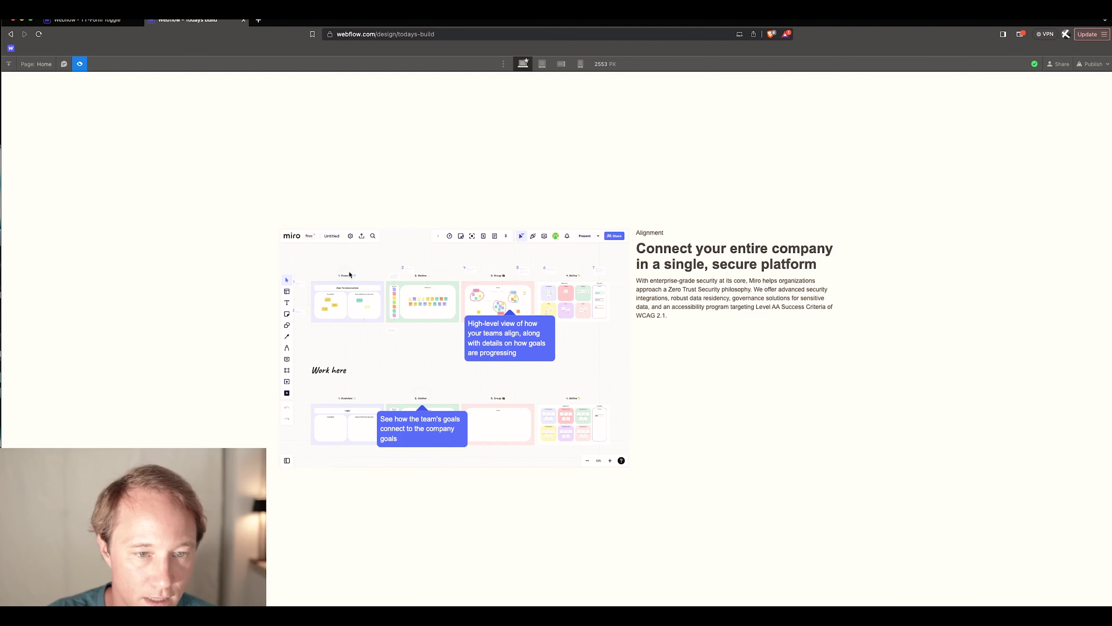
left_click(79, 65)
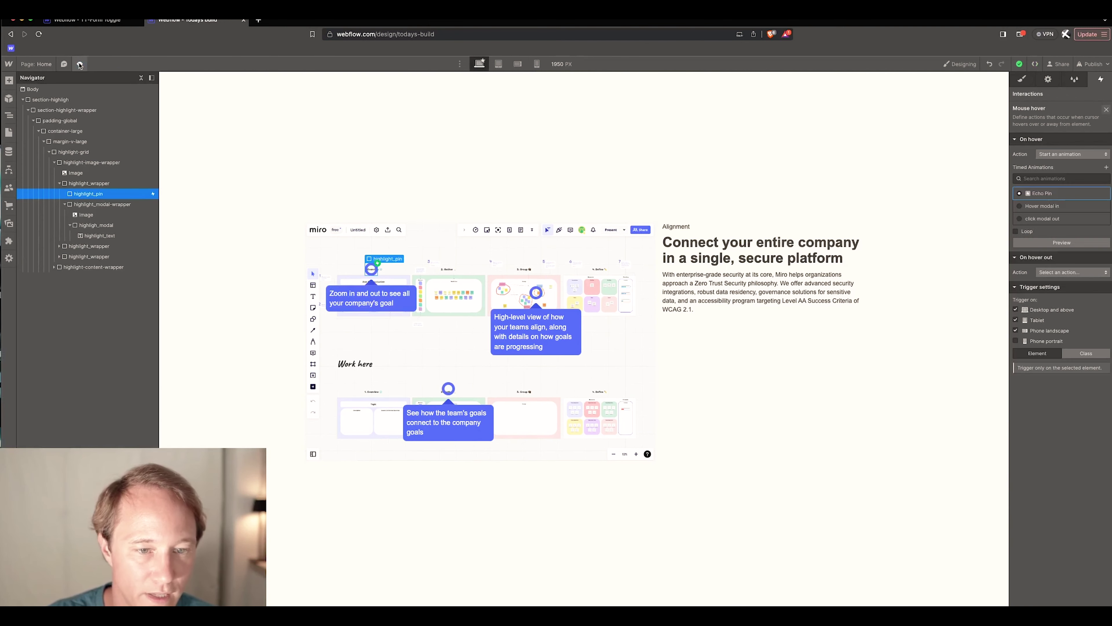
- Re-enable Phone portrait in the first pin's Scroll into view trigger and set its animation to click modal out
left_click(110, 186)
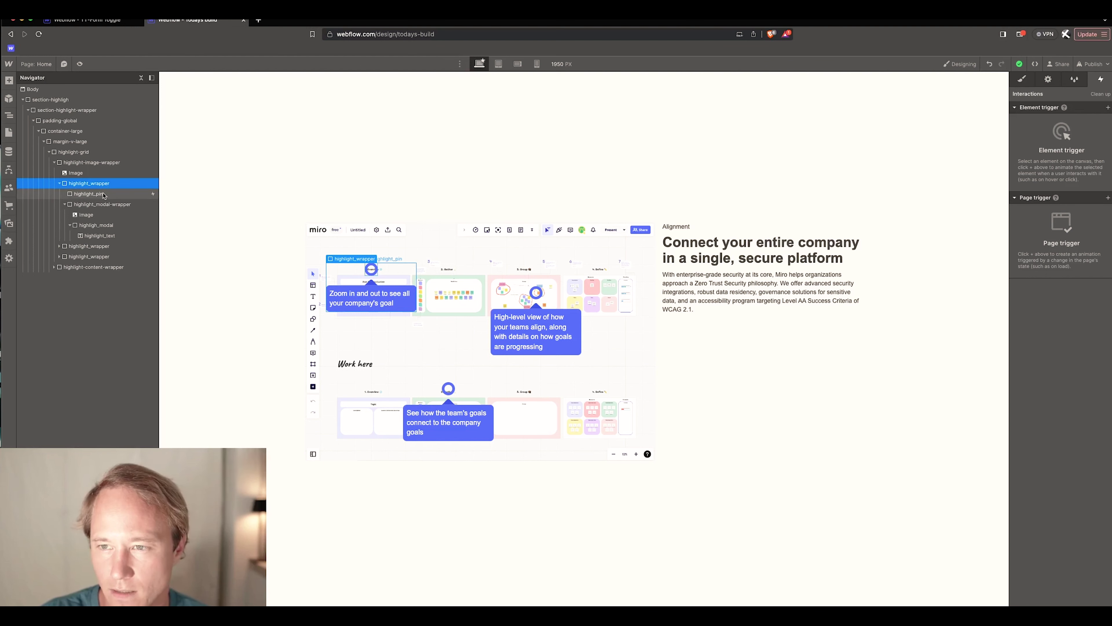
left_click(104, 195)
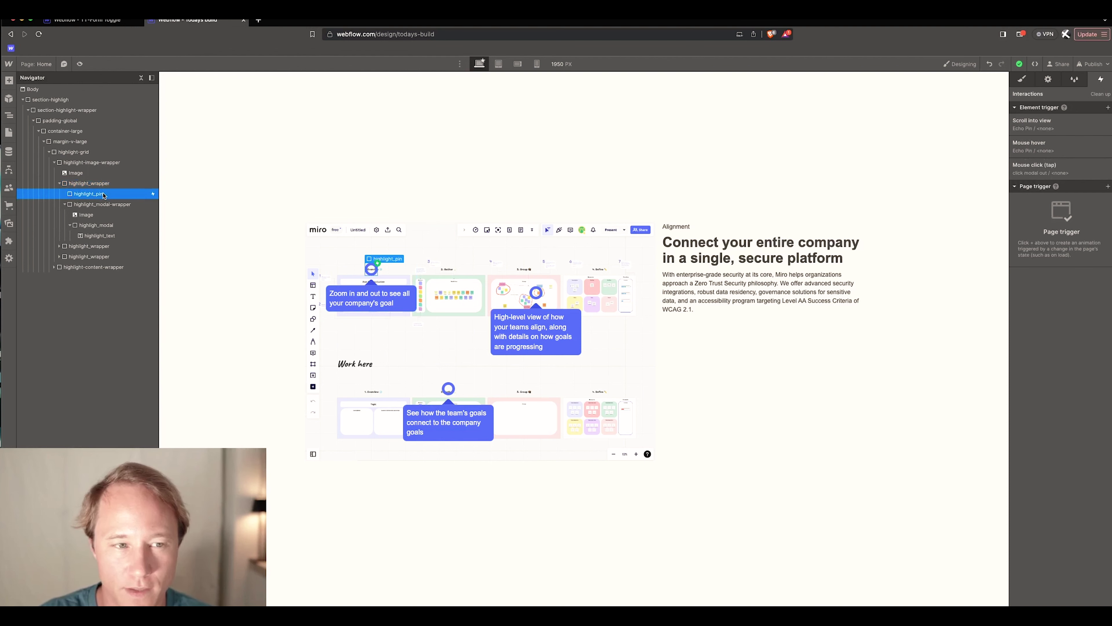
left_click(1067, 129)
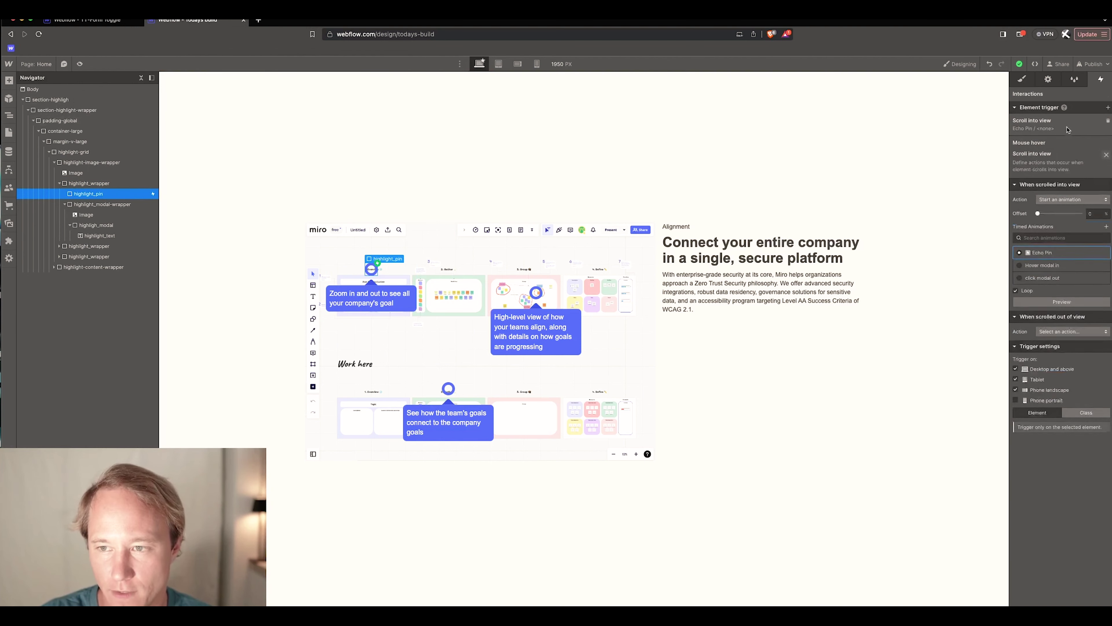
left_click(1016, 355)
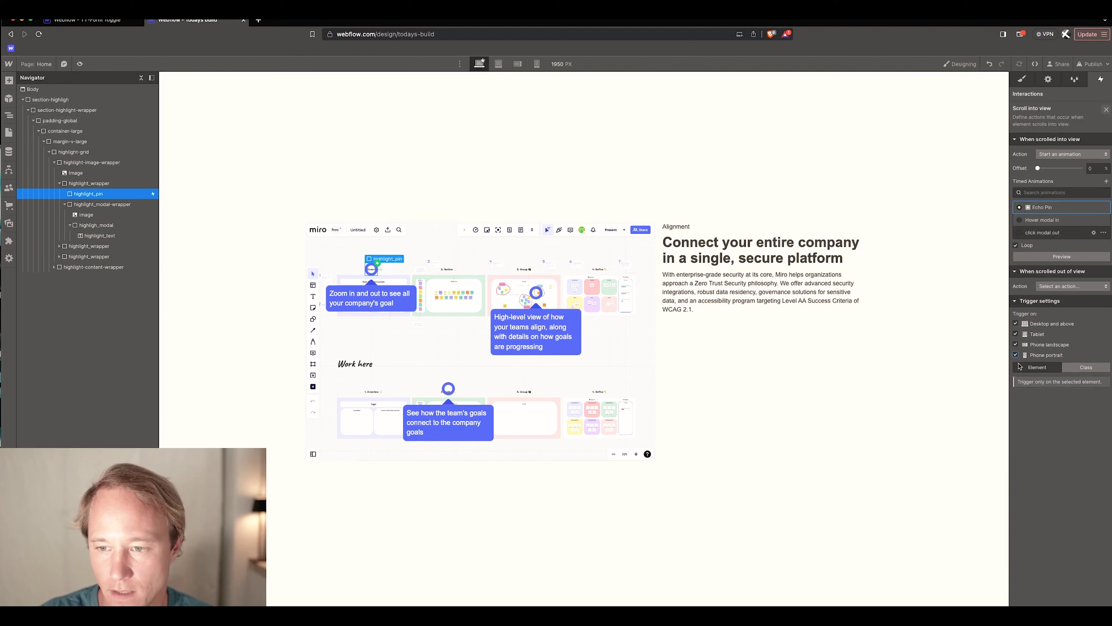
left_click(1050, 219)
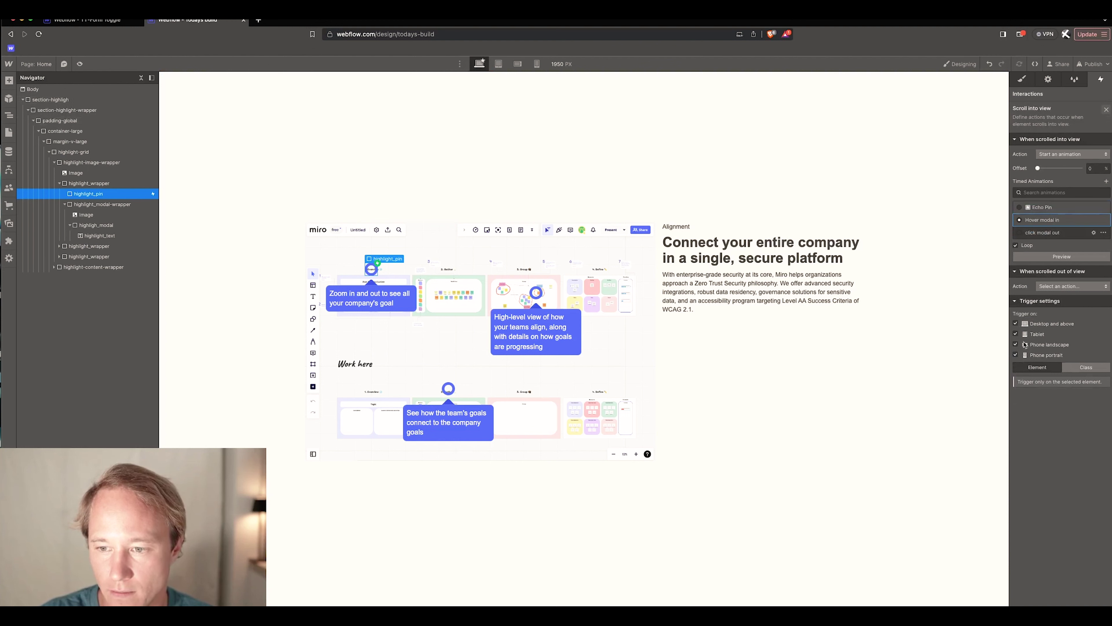
left_click(1055, 233)
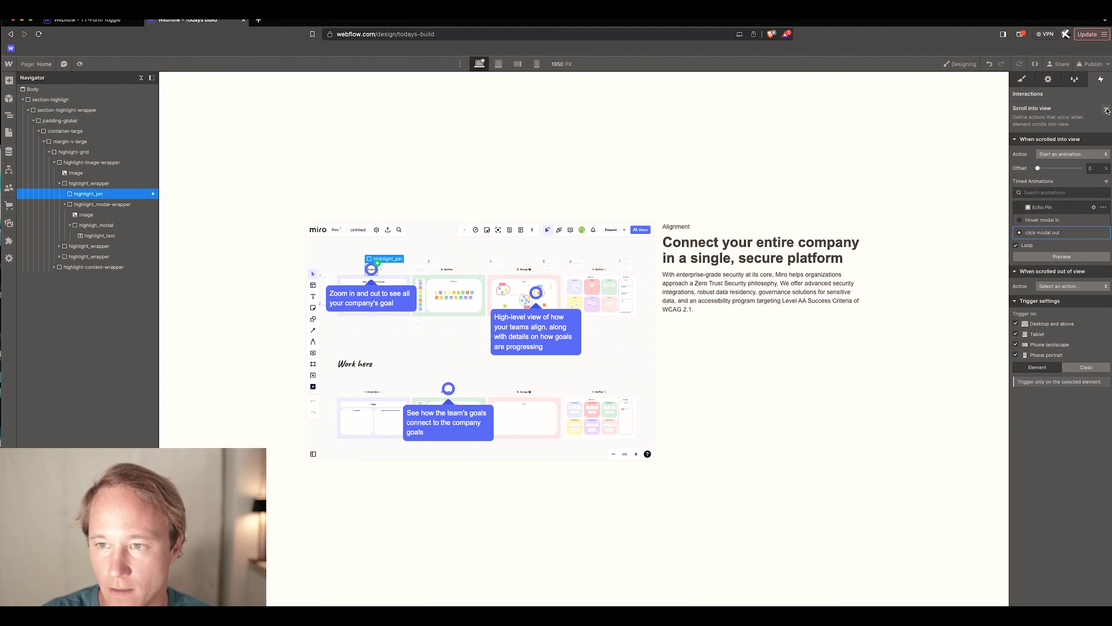
left_click(1106, 110)
- Re-enable Phone portrait in the first pin's Mouse hover trigger, and open its Mouse click (tap) trigger
left_click(1053, 151)
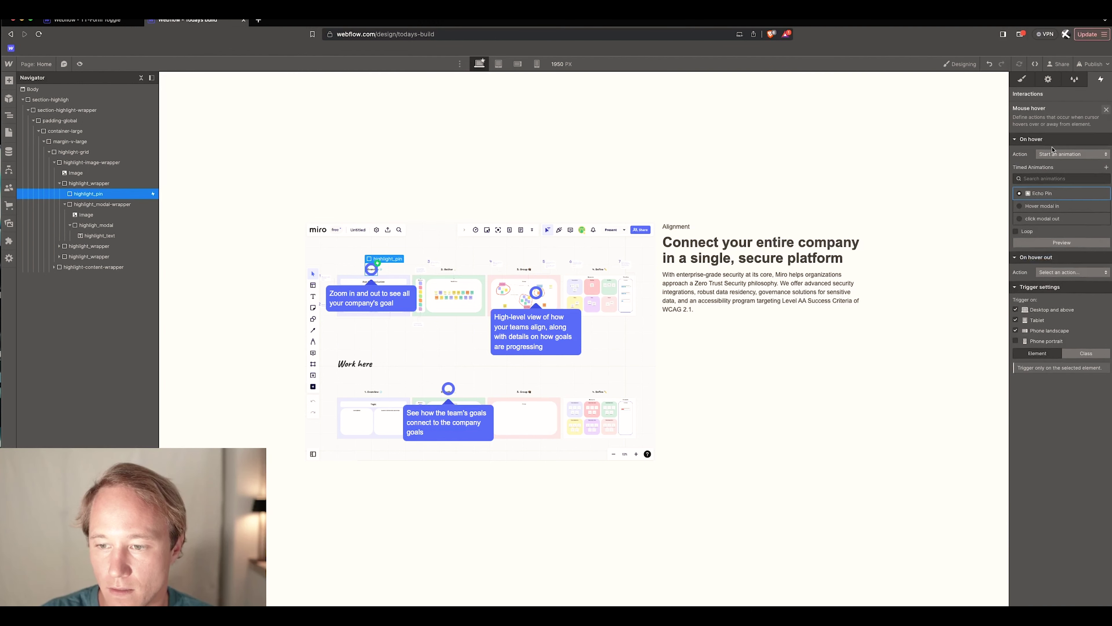
left_click(1016, 341)
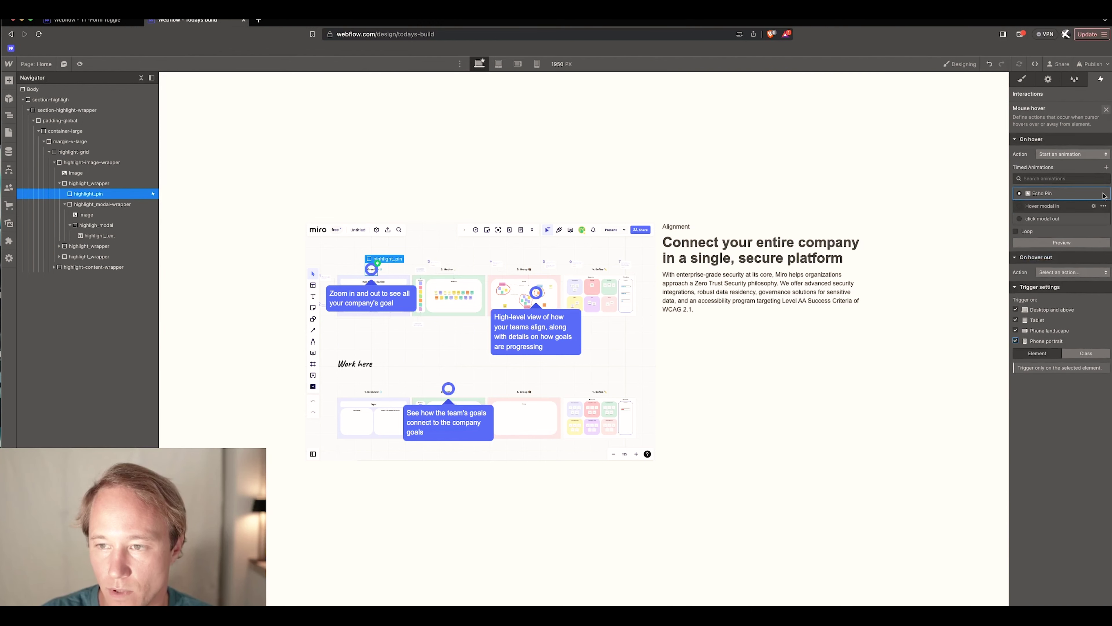
left_click(1106, 110)
left_click(1056, 189)
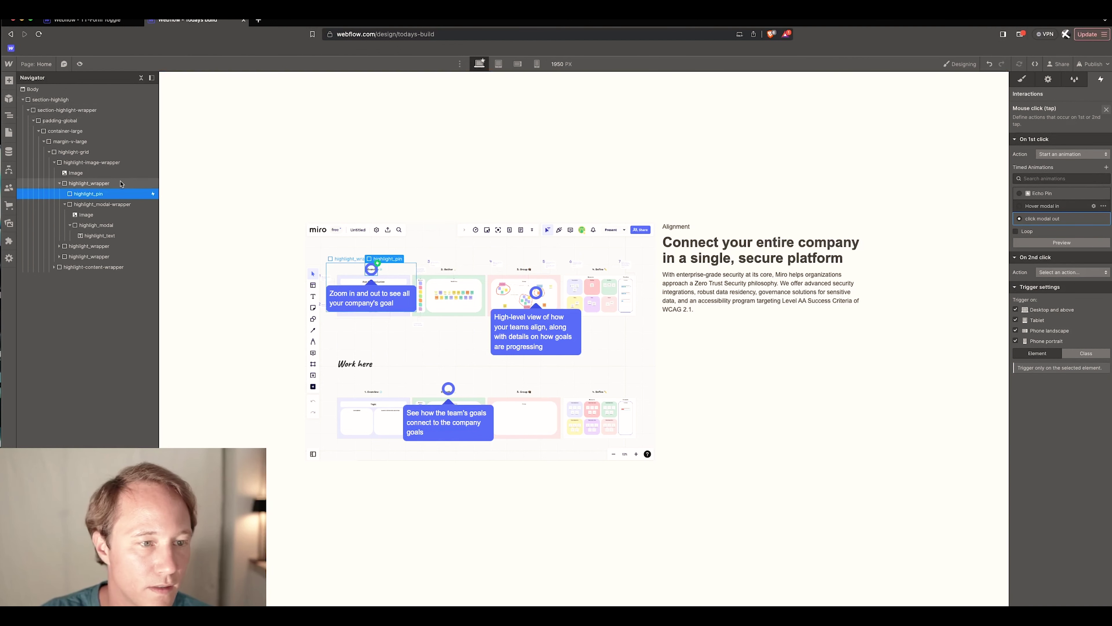
- Set the highlight_wrapper class's display to none at the mobile portrait breakpoint
left_click(89, 183)
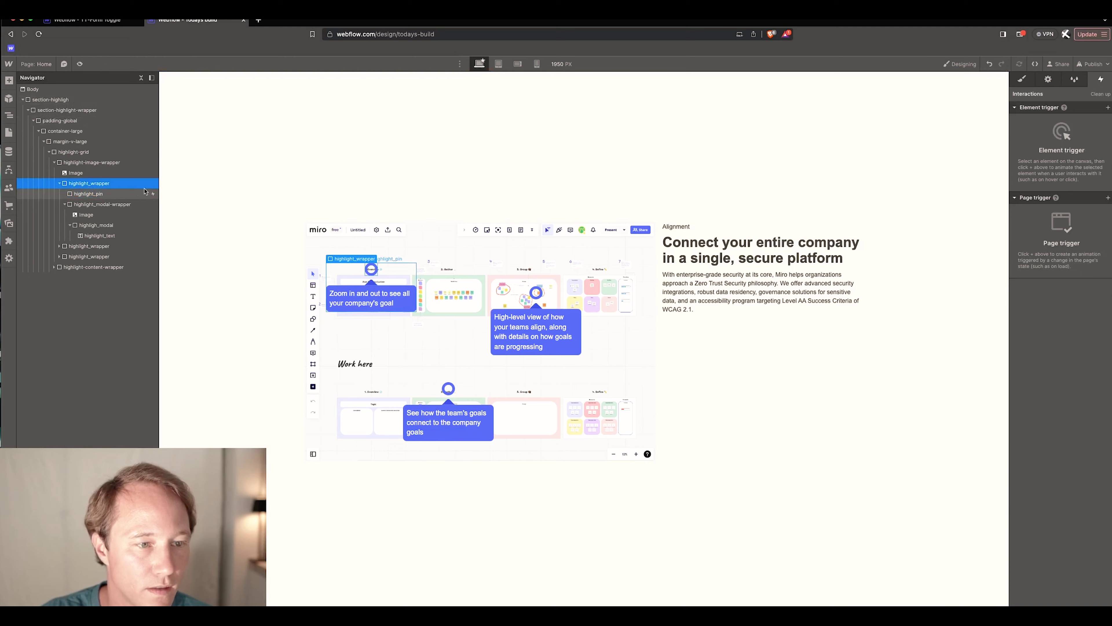
left_click(537, 63)
left_click(1022, 80)
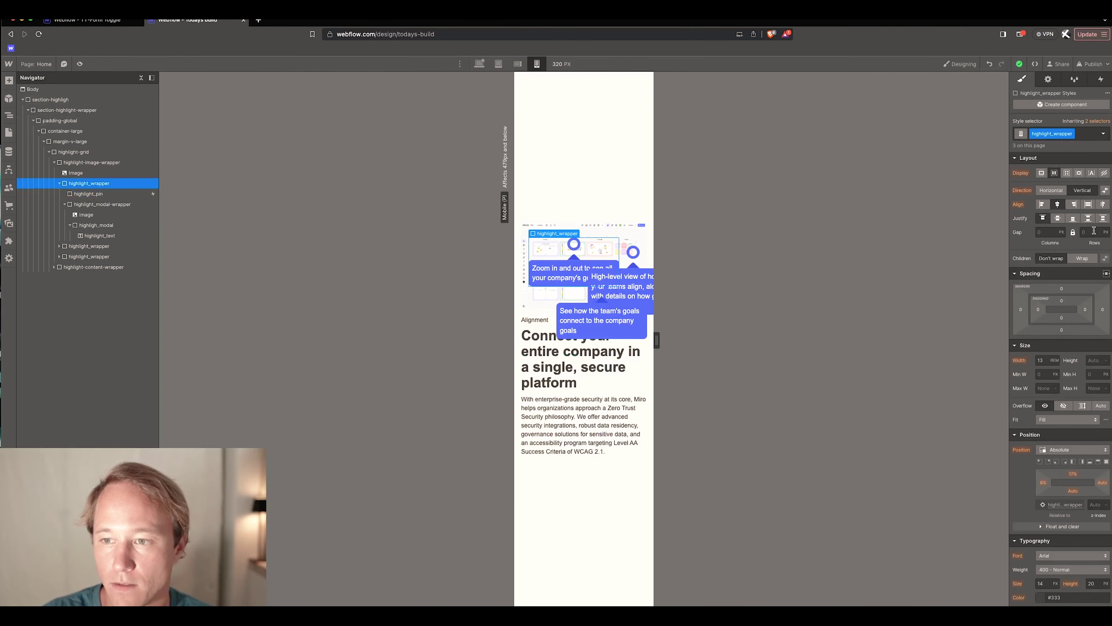
left_click(1105, 173)
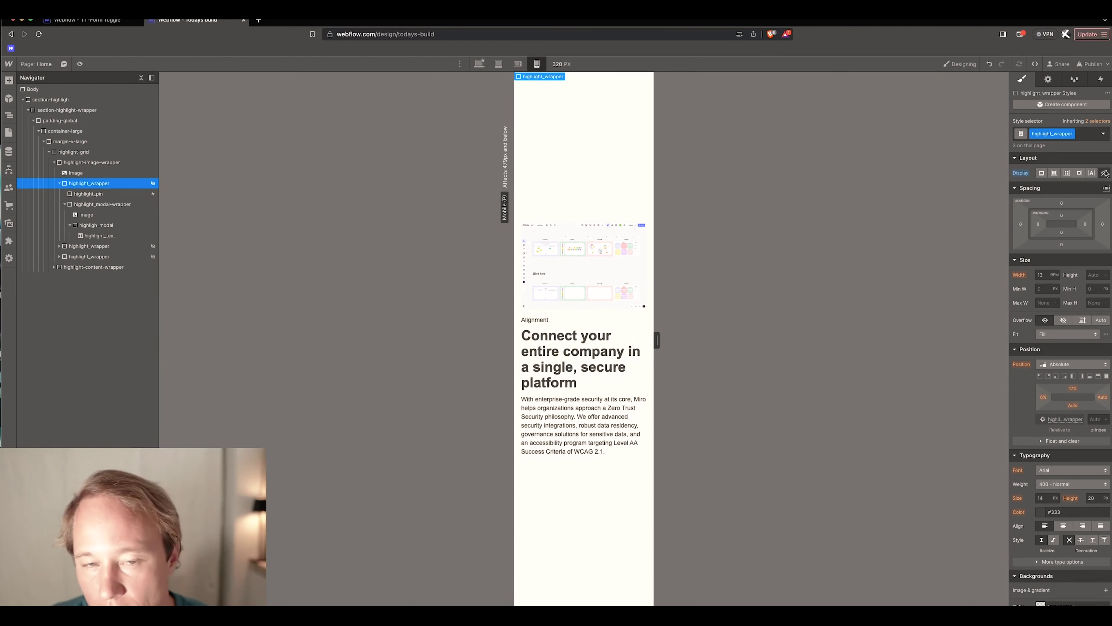
- Preview the section at the mobile portrait, mobile landscape and desktop breakpoints
left_click(81, 65)
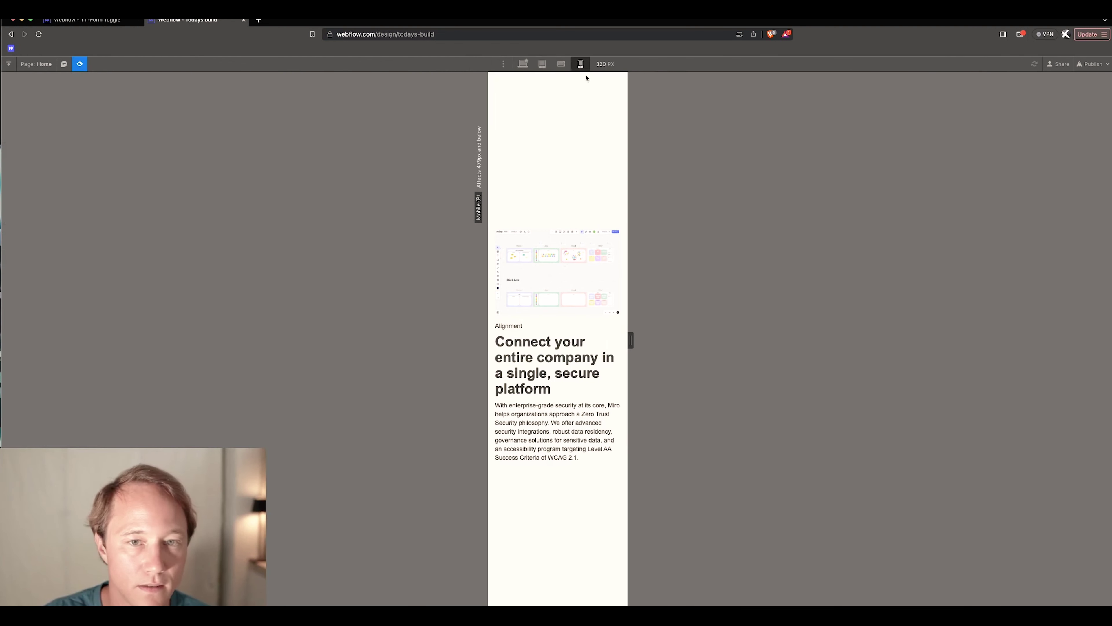
left_click(561, 64)
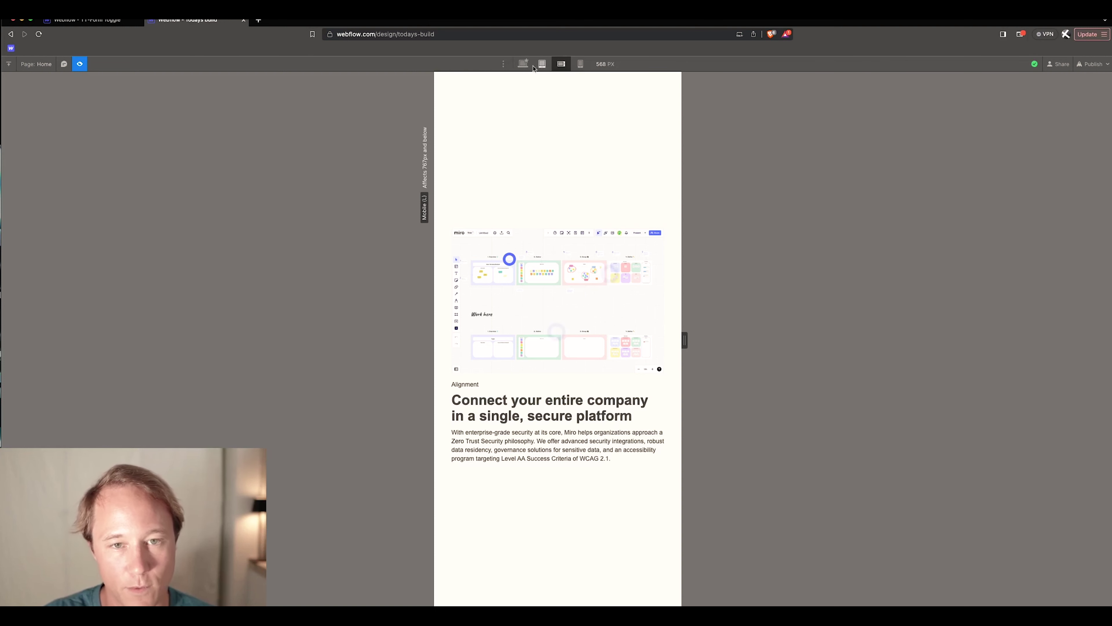
left_click(523, 63)
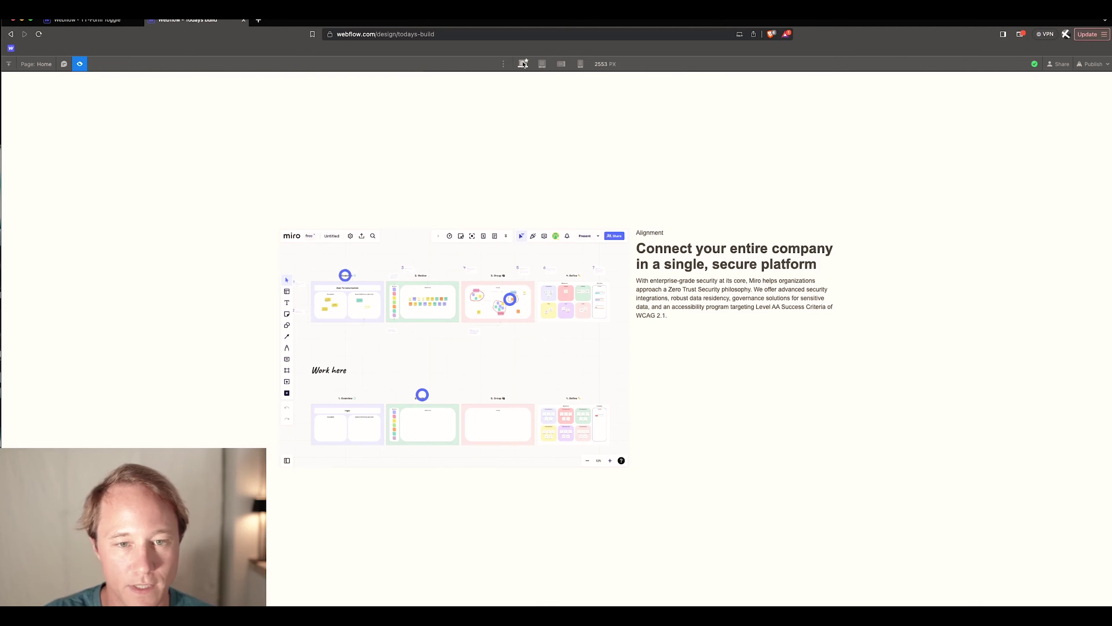
- Set the first highlight_pin's Scroll into view trigger to run the looping Echo Pin animation
left_click(79, 65)
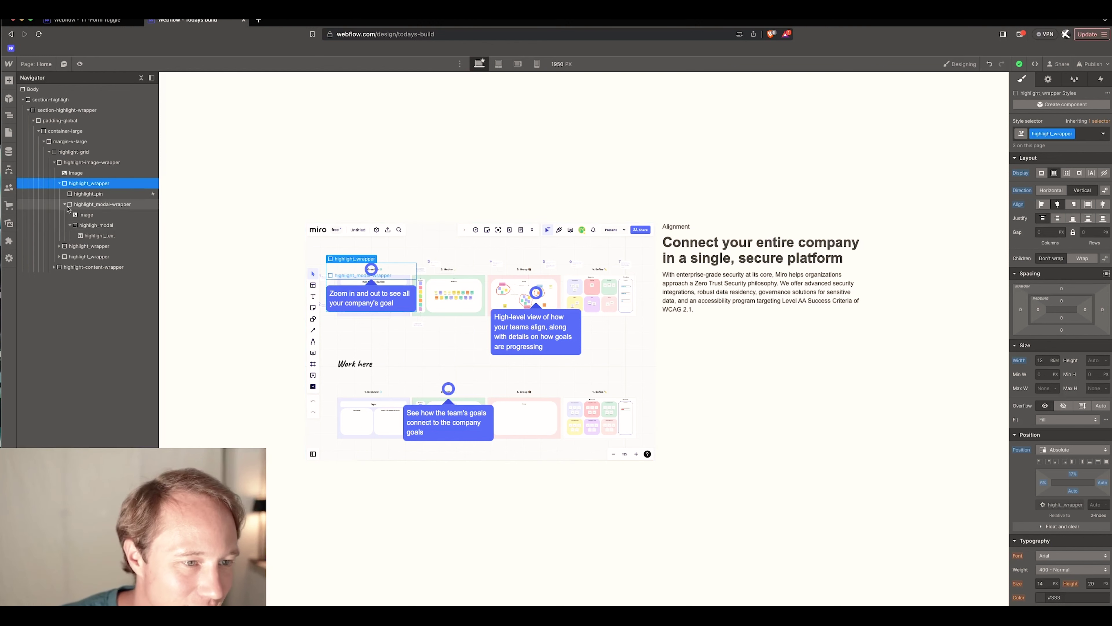
left_click(95, 193)
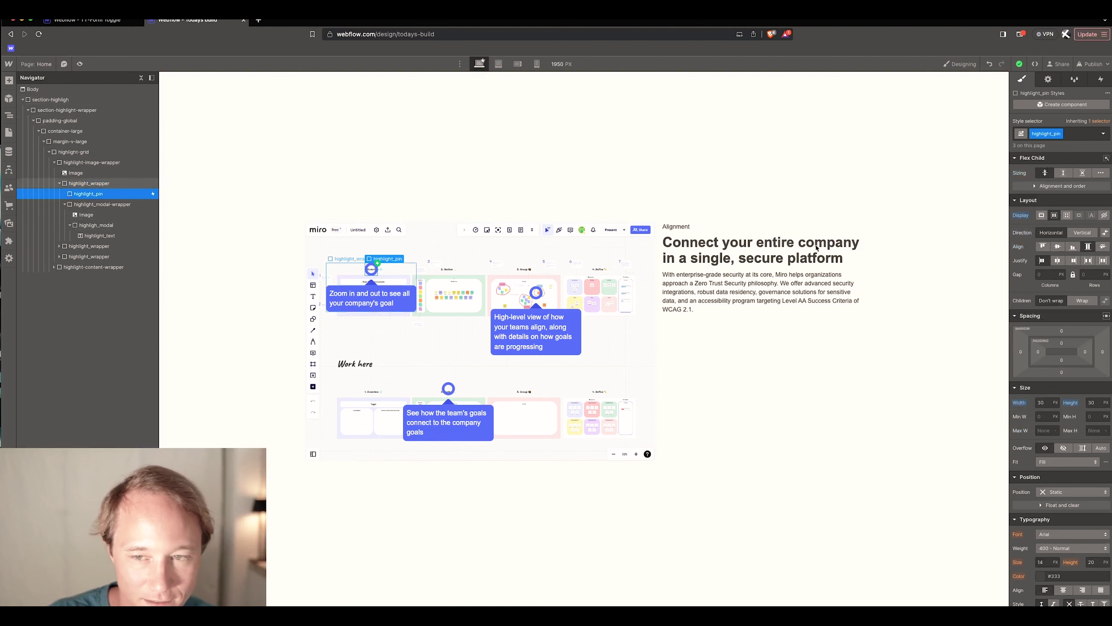
left_click(1101, 79)
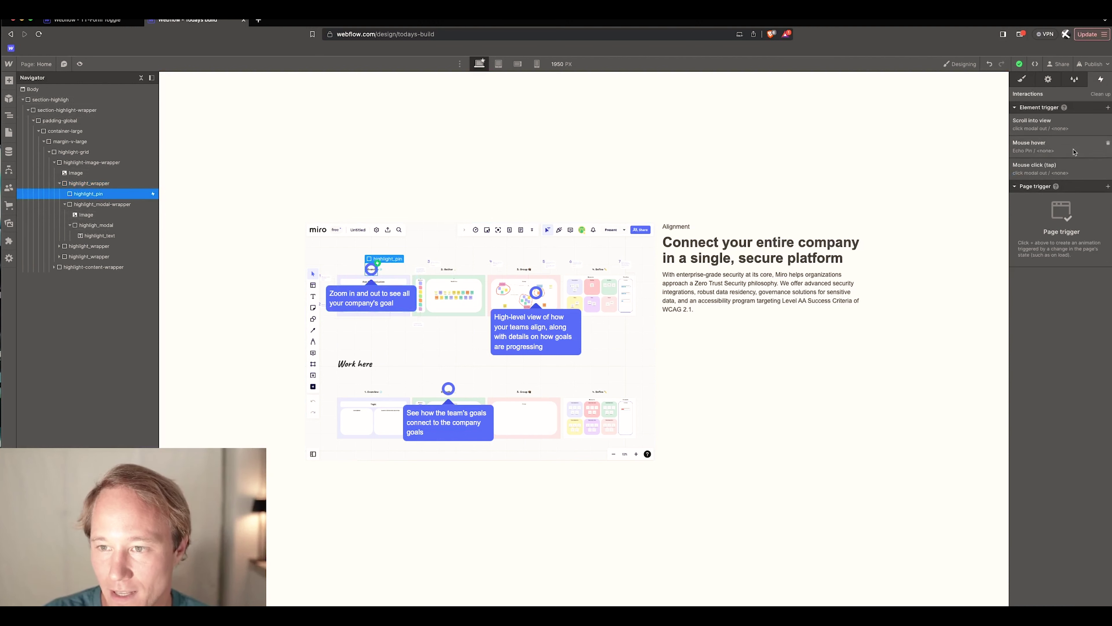
left_click(1079, 128)
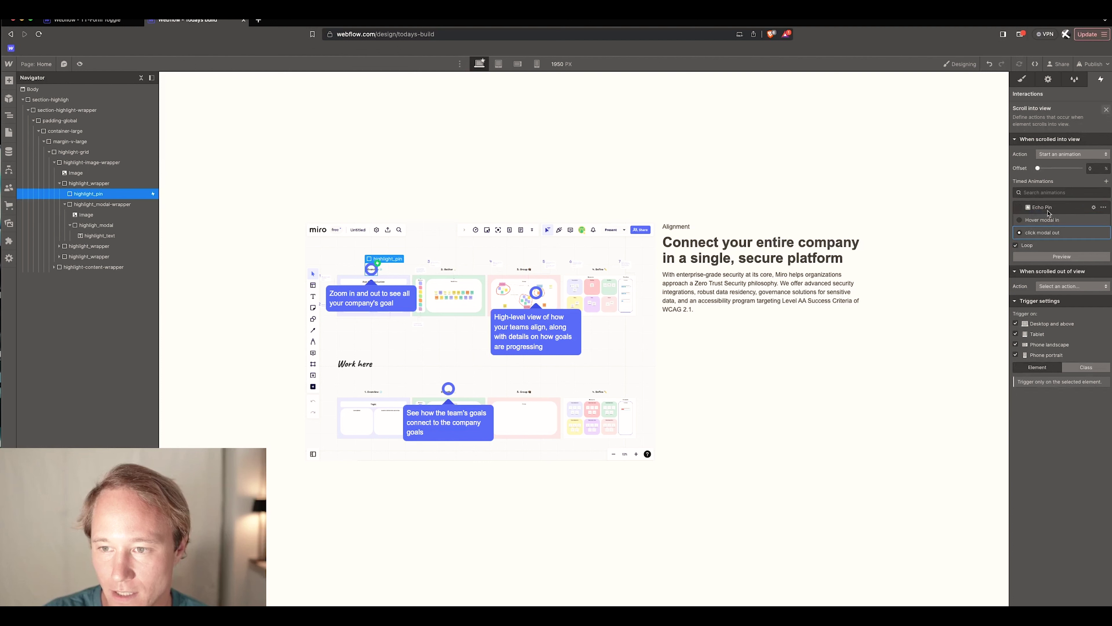
left_click(1046, 214)
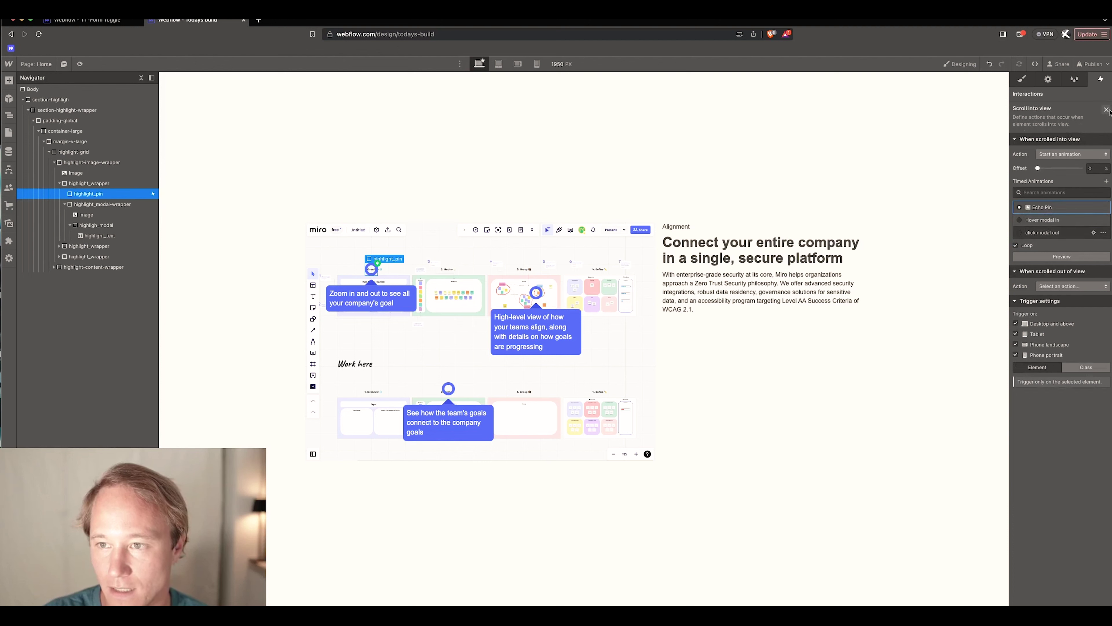
- Preview the section at the desktop breakpoint to check the first pin's pulse and modal behaviour
left_click(80, 64)
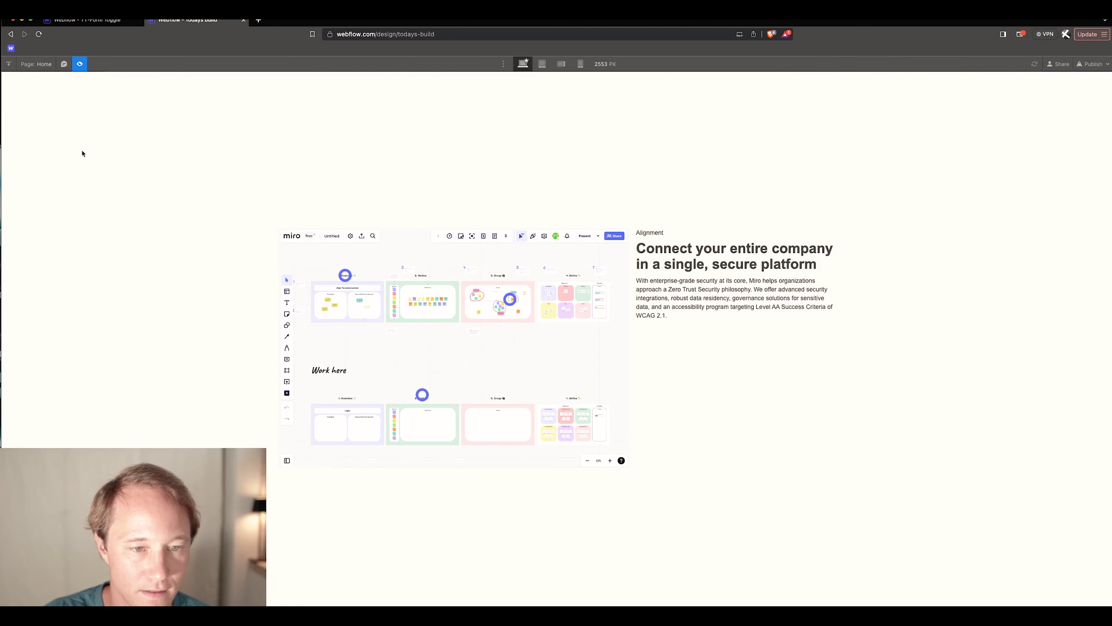
left_click(77, 67)
left_click(79, 66)
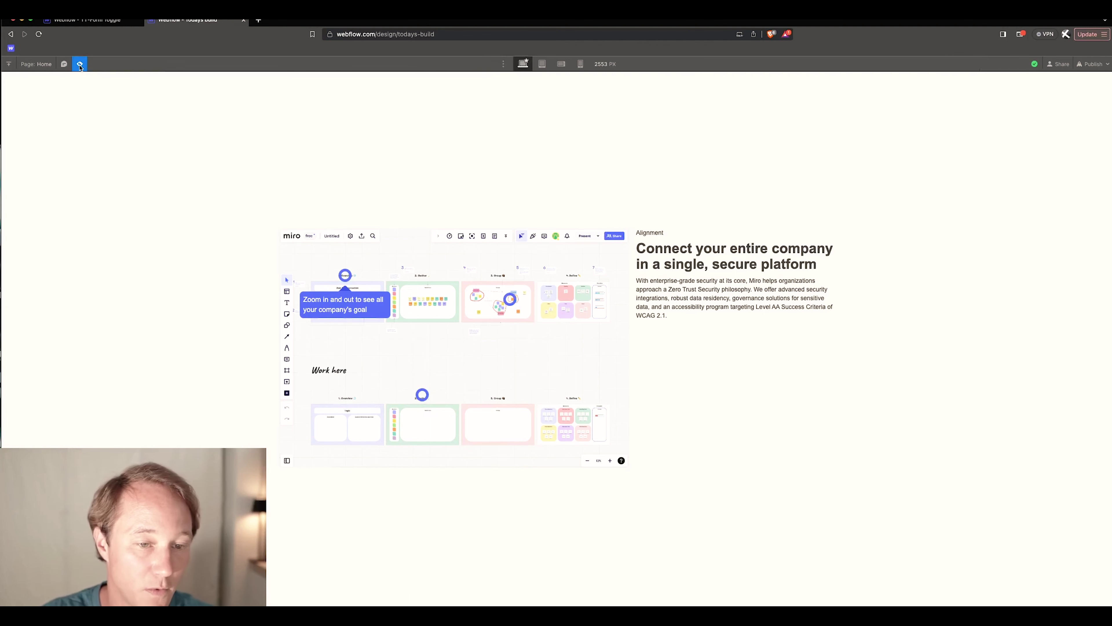
left_click(79, 66)
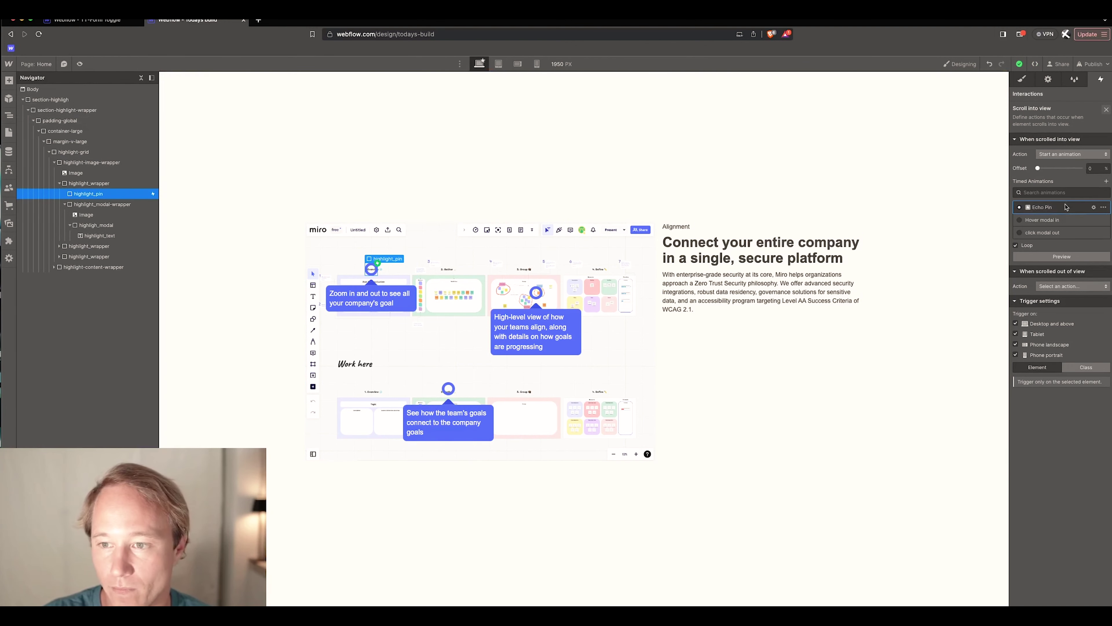
- Set the first pin's Mouse hover trigger to the Hover modal in animation and preview the modals on the pins
left_click(1106, 108)
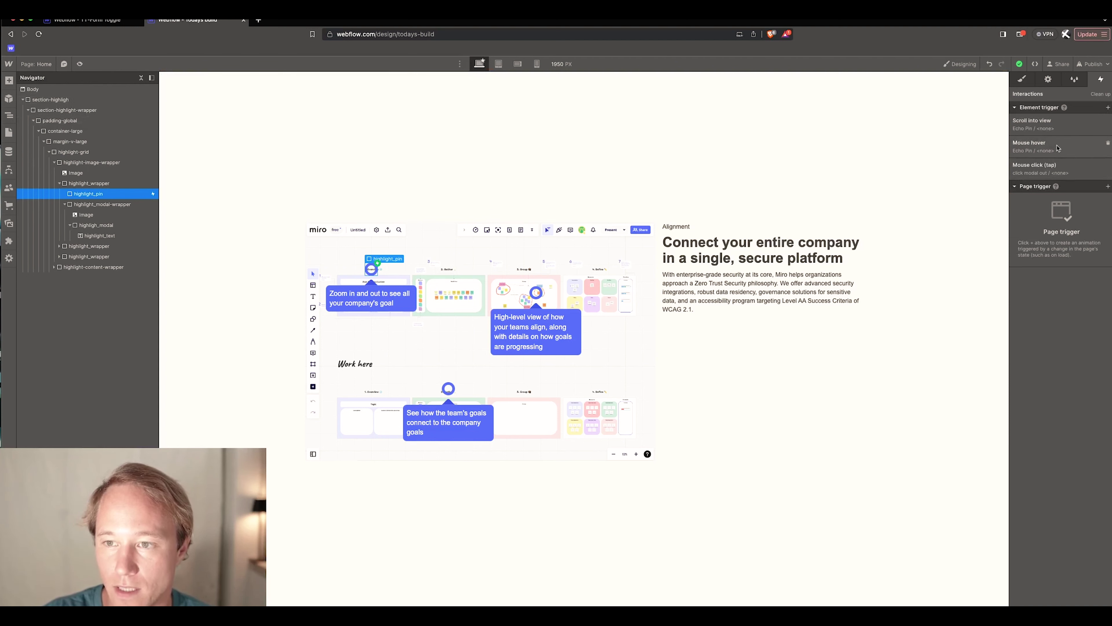
left_click(1058, 148)
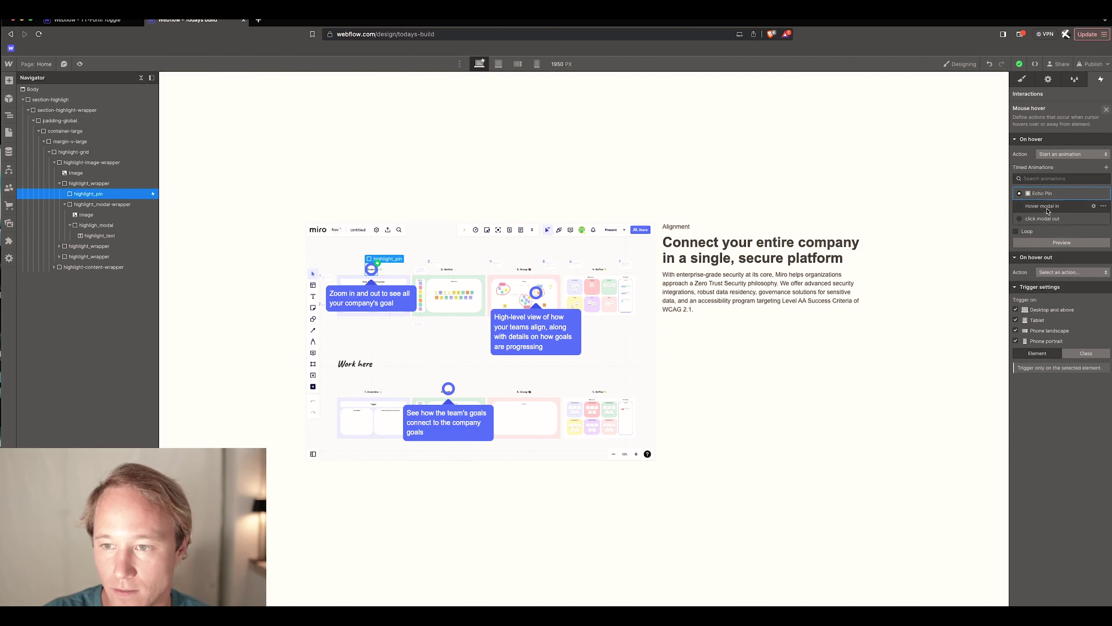
left_click(80, 64)
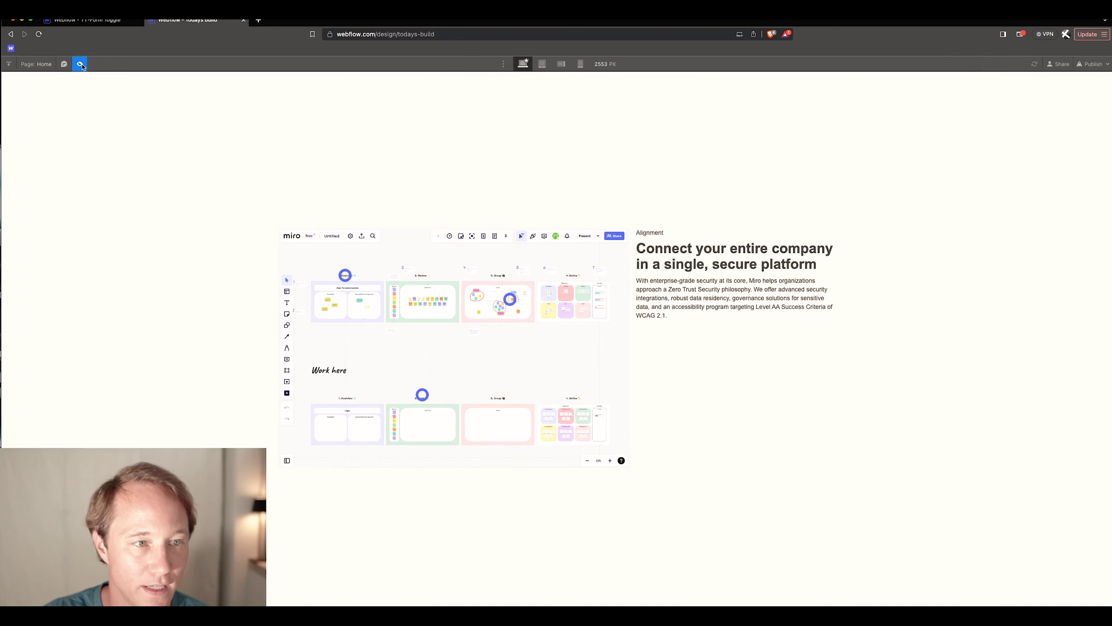
mouse_move(423, 396)
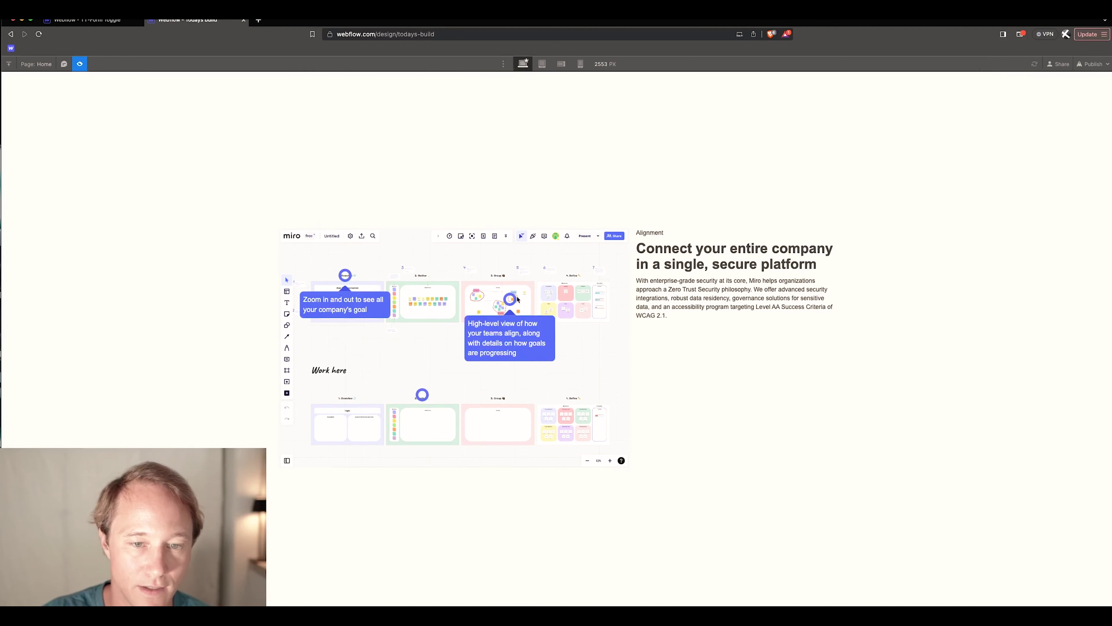